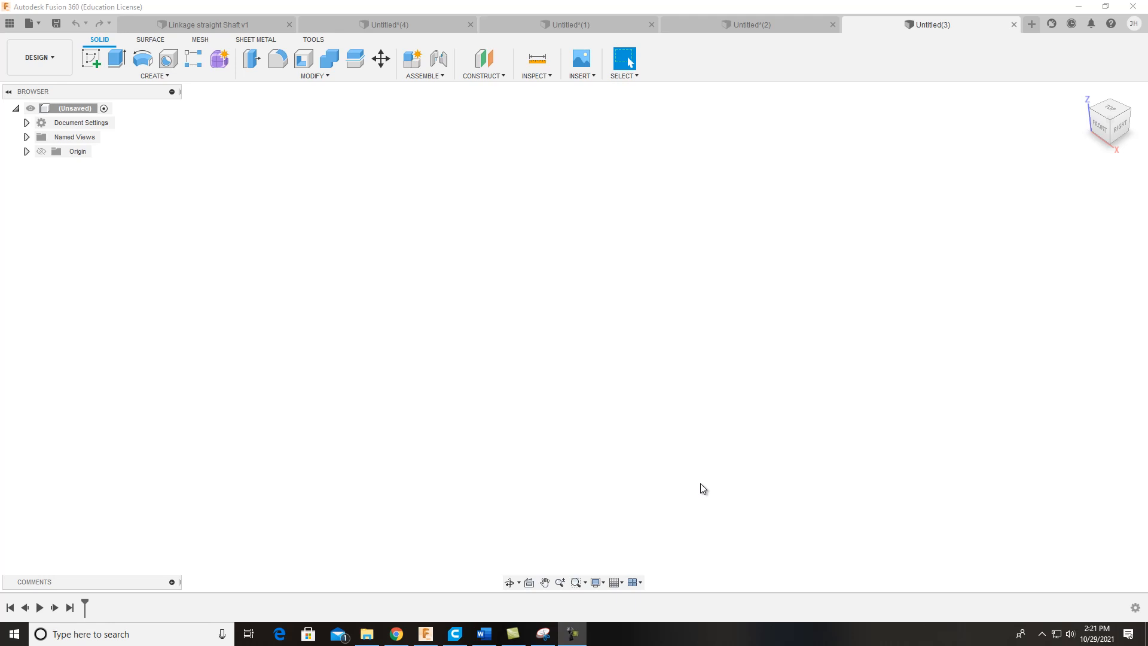
# Step: Sketch two concentric circles of 70 mm and 50 mm diameter centred on the origin of the horizontal XY plane
pyautogui.click(91, 58)
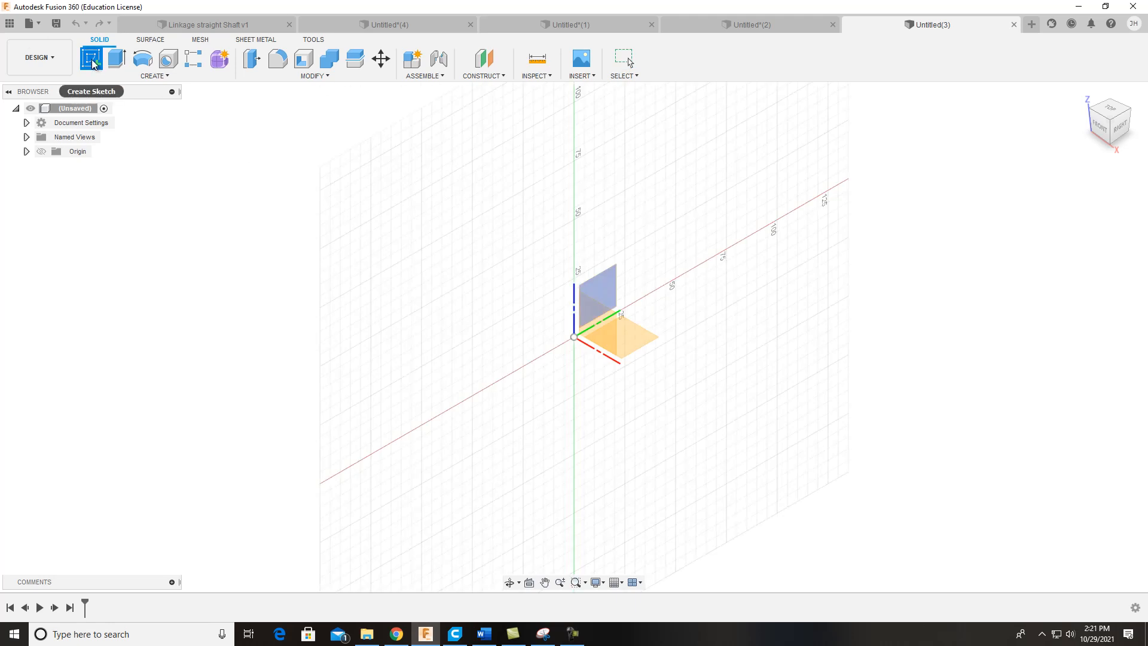
pyautogui.click(651, 329)
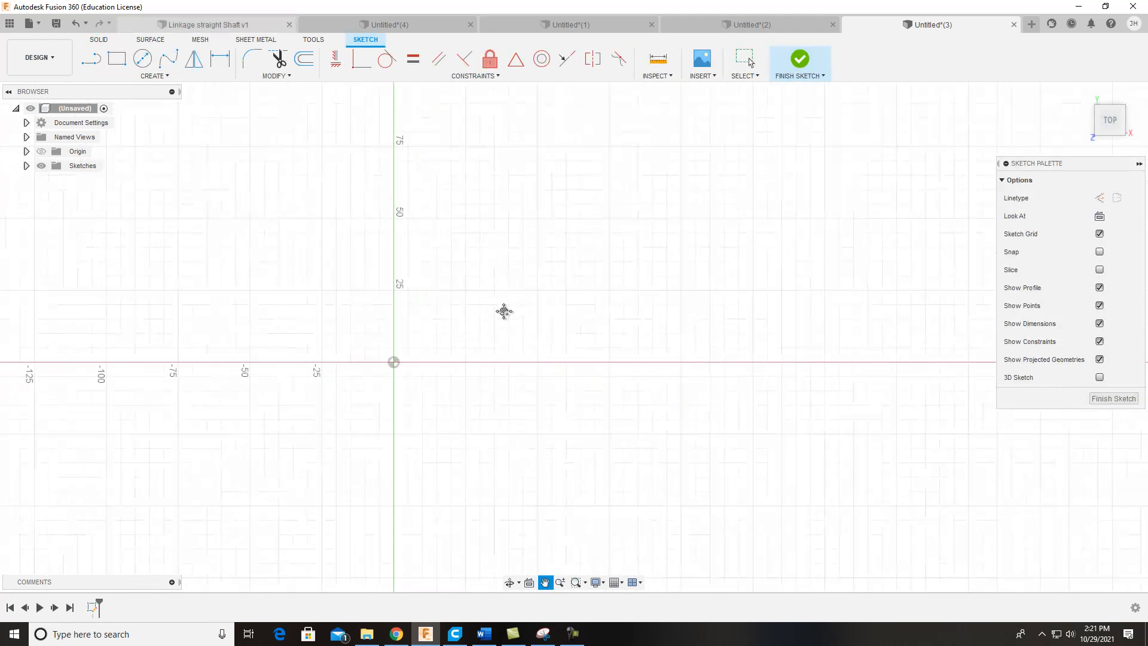
pyautogui.click(143, 58)
pyautogui.click(347, 363)
pyautogui.write('70')
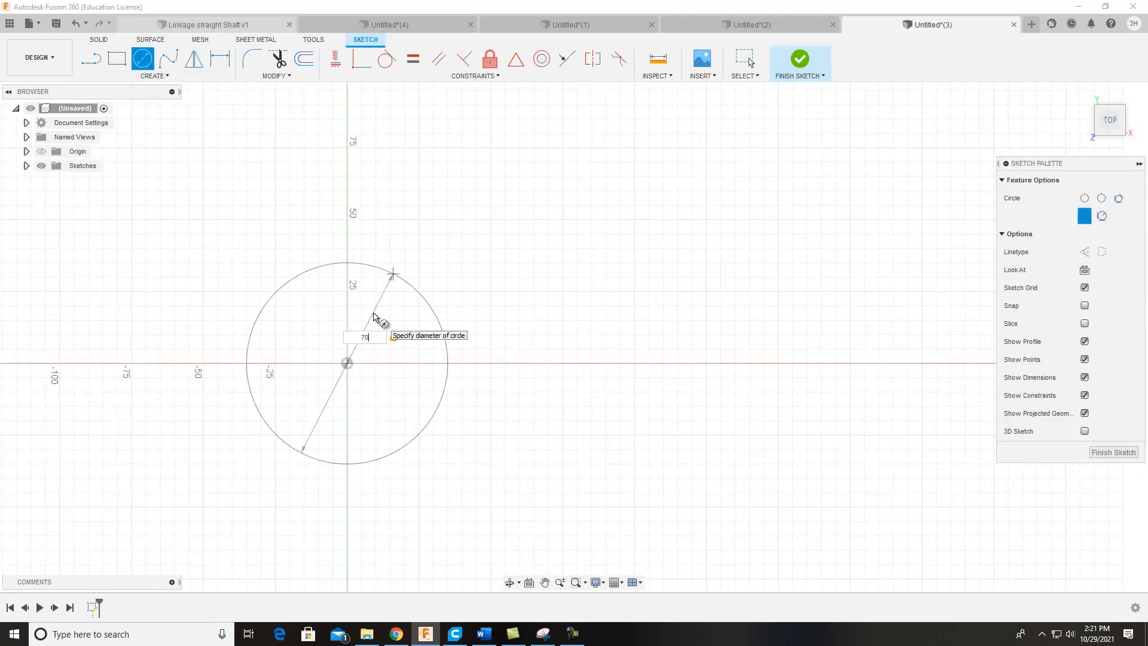
pyautogui.press('Return')
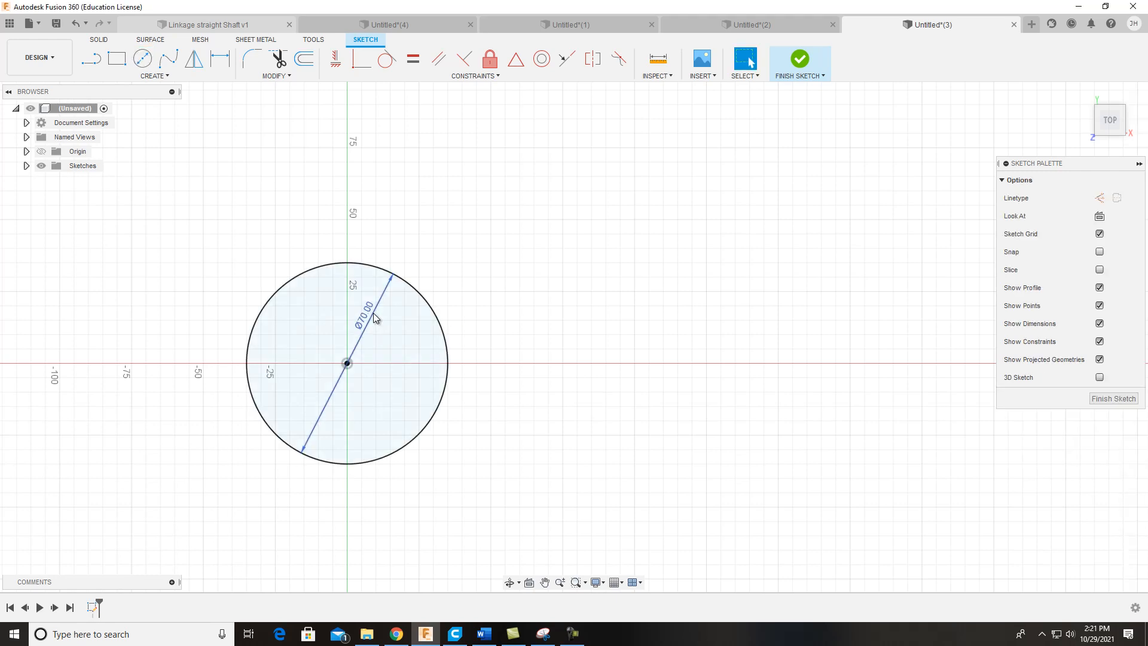
pyautogui.click(347, 363)
pyautogui.write('50')
pyautogui.press('Return')
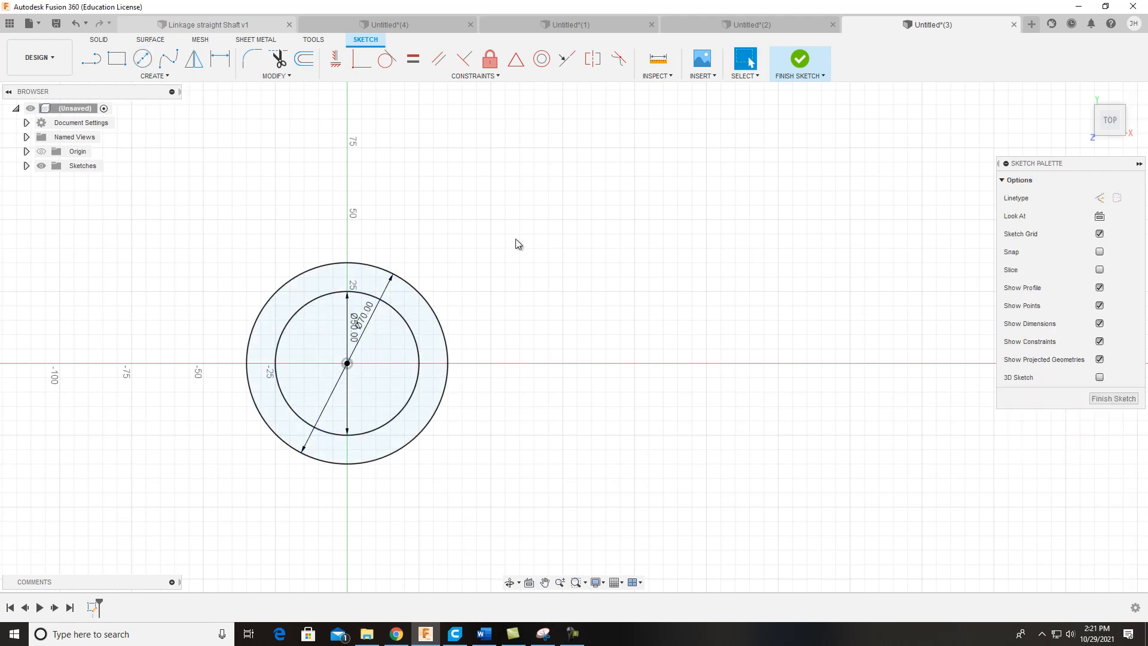
pyautogui.click(799, 59)
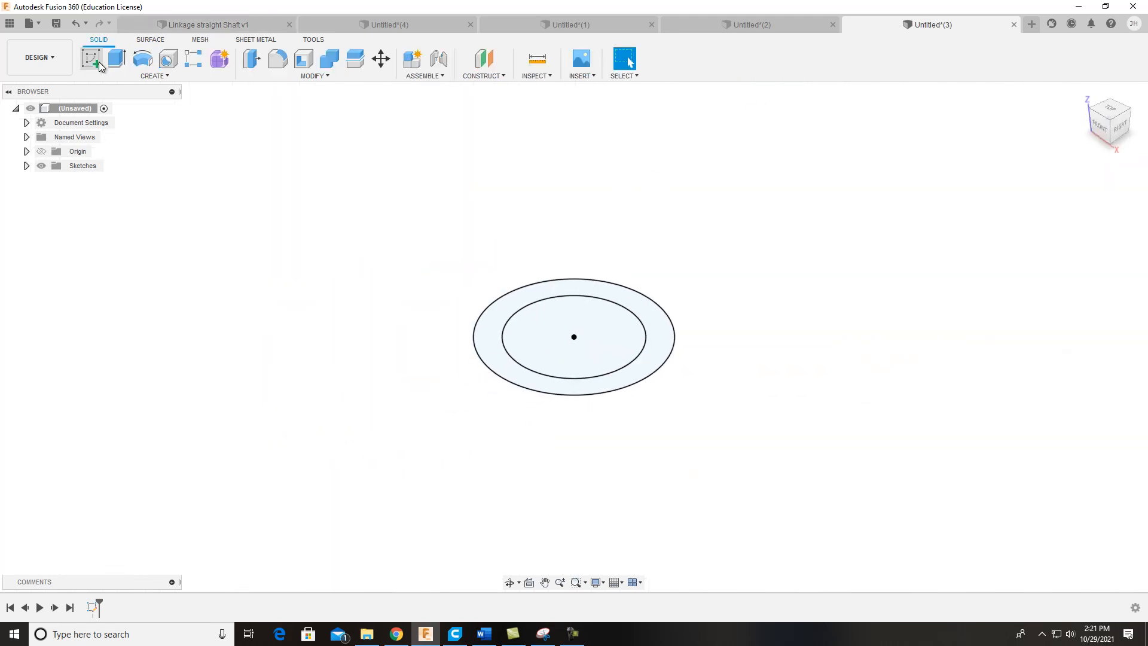
# Step: Extrude the ring-shaped profile between the two circles 30 mm as a new body
pyautogui.click(116, 58)
pyautogui.click(517, 294)
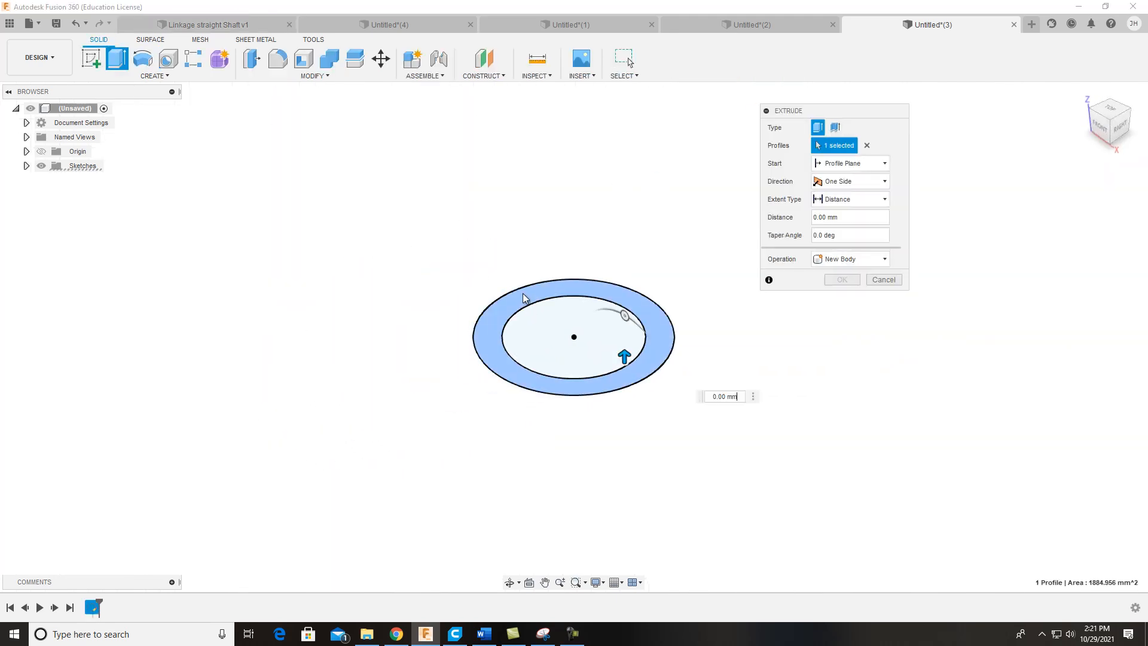
pyautogui.write('30')
pyautogui.press('Return')
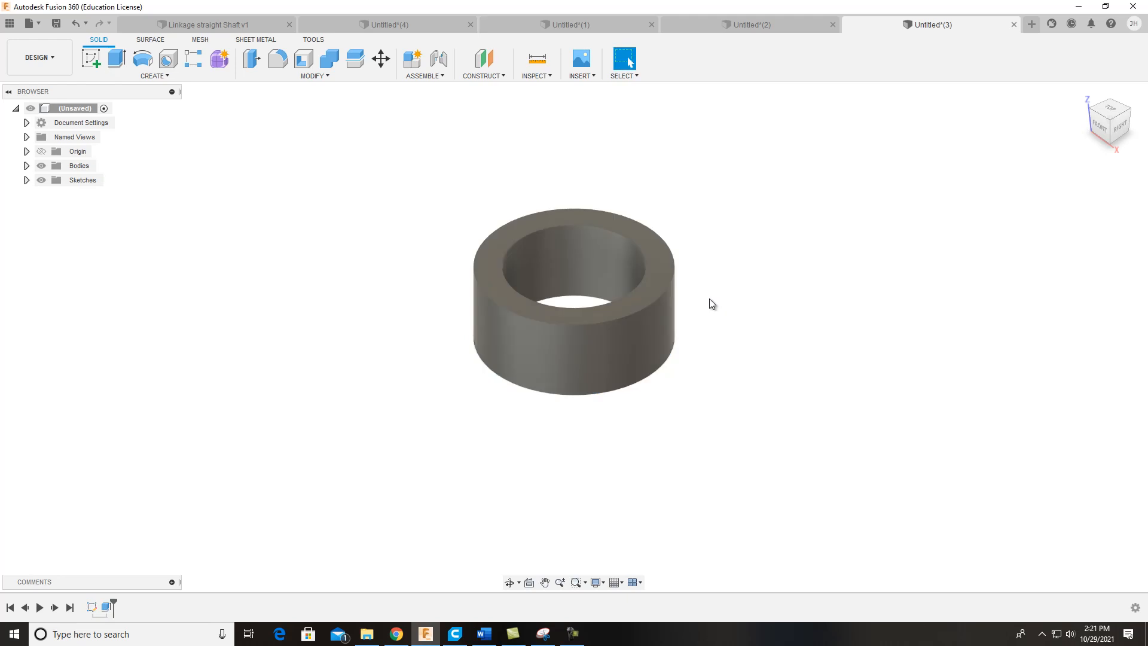
pyautogui.scroll(2, 567, 298)
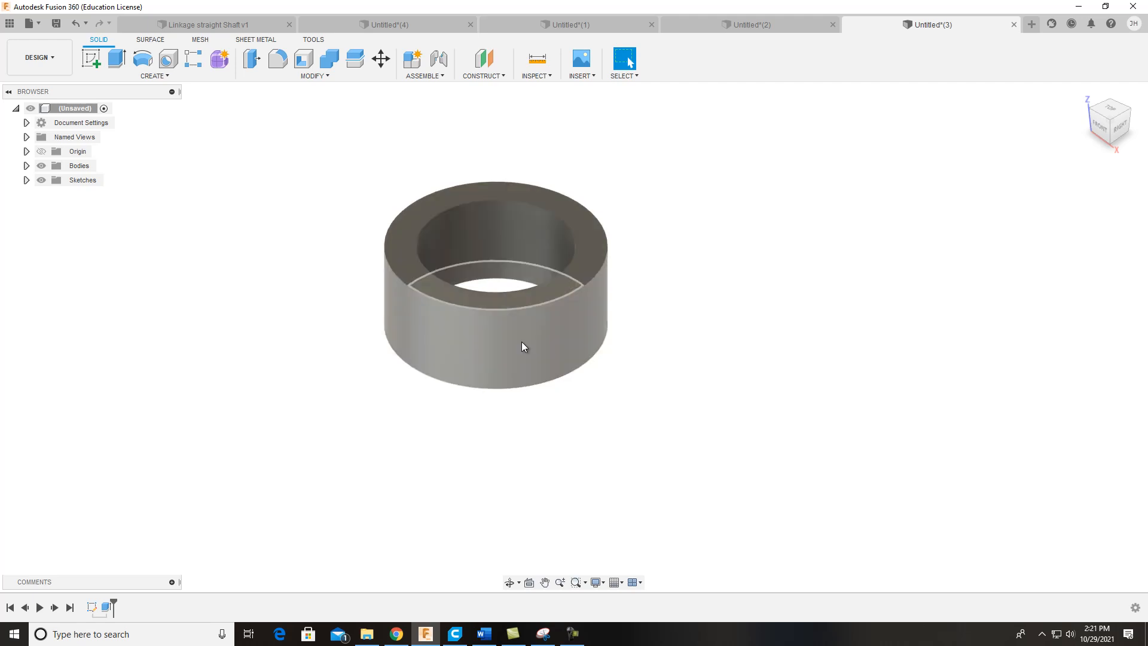
pyautogui.moveTo(571, 354); pyautogui.dragTo(442, 409, button='middle')
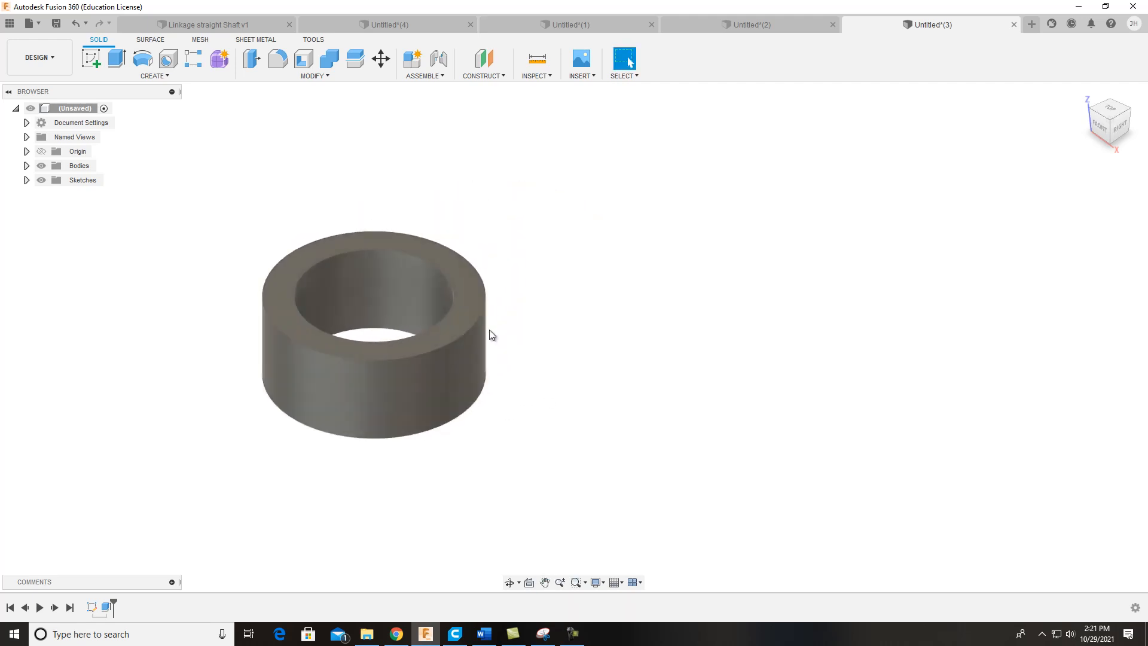
pyautogui.scroll(-2, 549, 282)
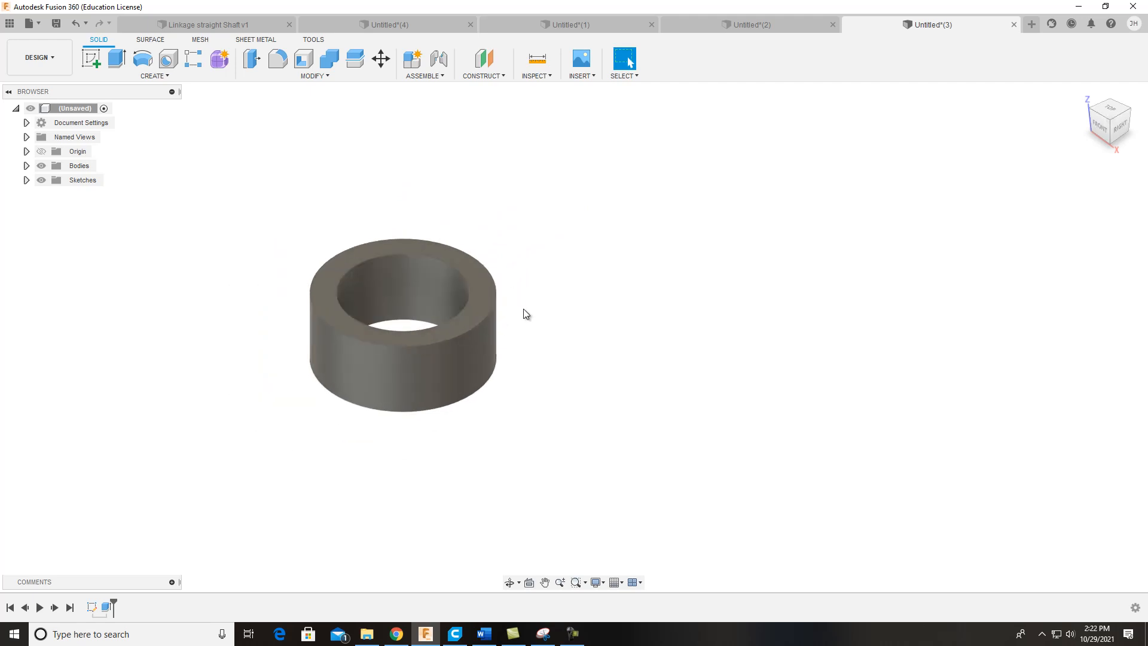
pyautogui.scroll(-2, 544, 326)
pyautogui.moveTo(590, 345); pyautogui.dragTo(449, 333, button='middle')
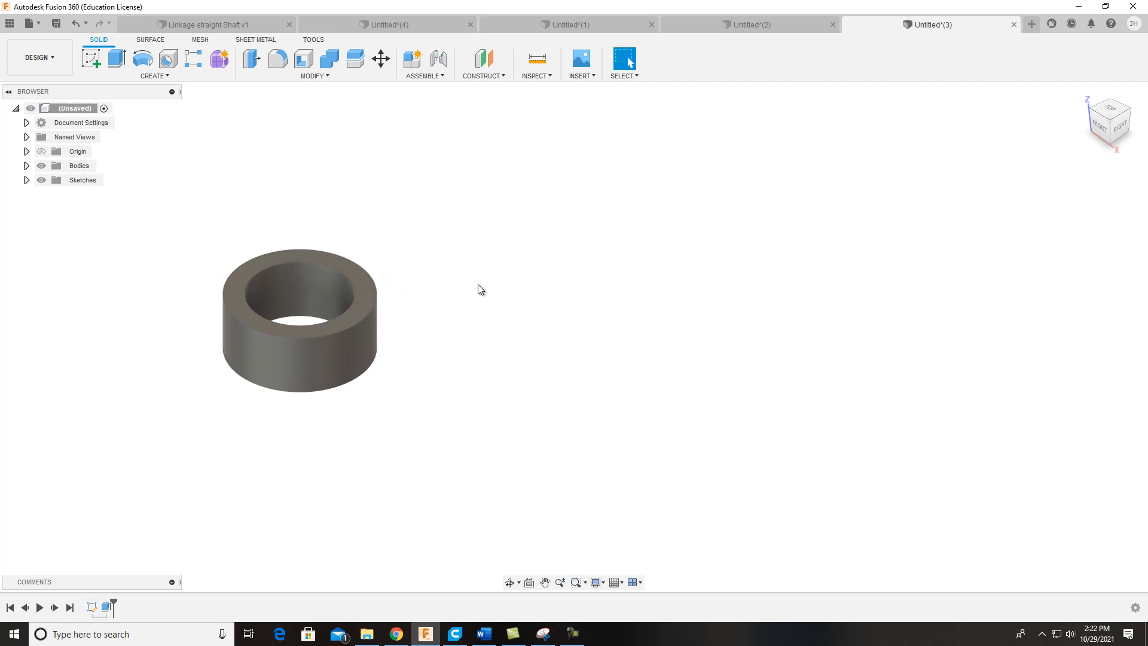
pyautogui.moveTo(463, 287); pyautogui.dragTo(467, 285, button='middle')
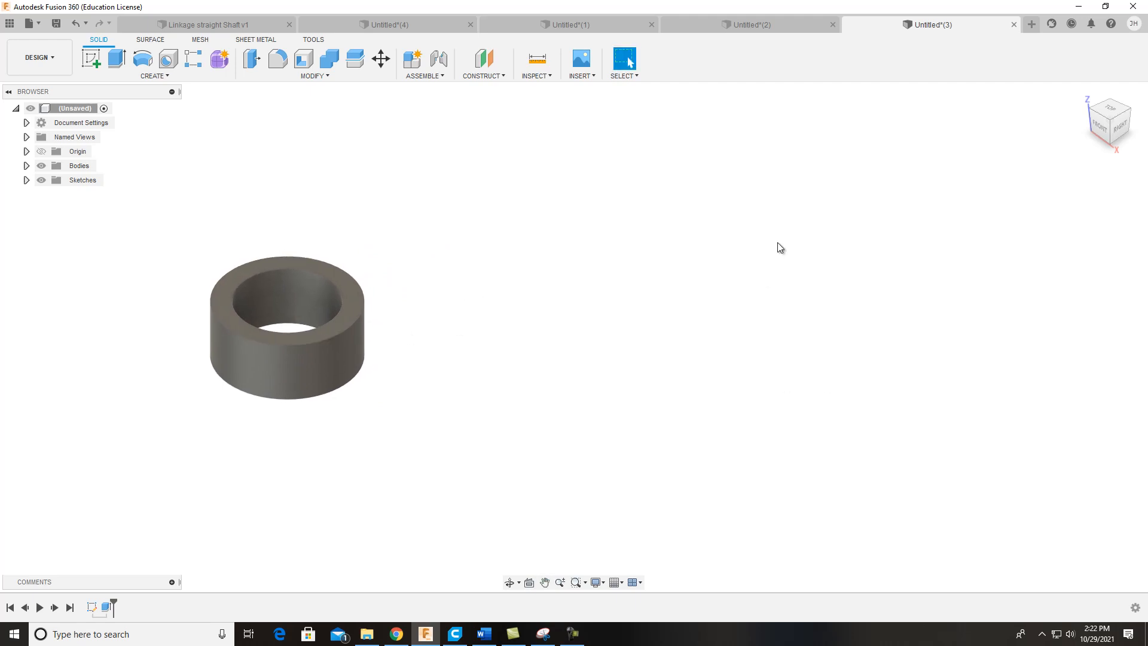
pyautogui.moveTo(779, 242); pyautogui.dragTo(722, 272, button='middle')
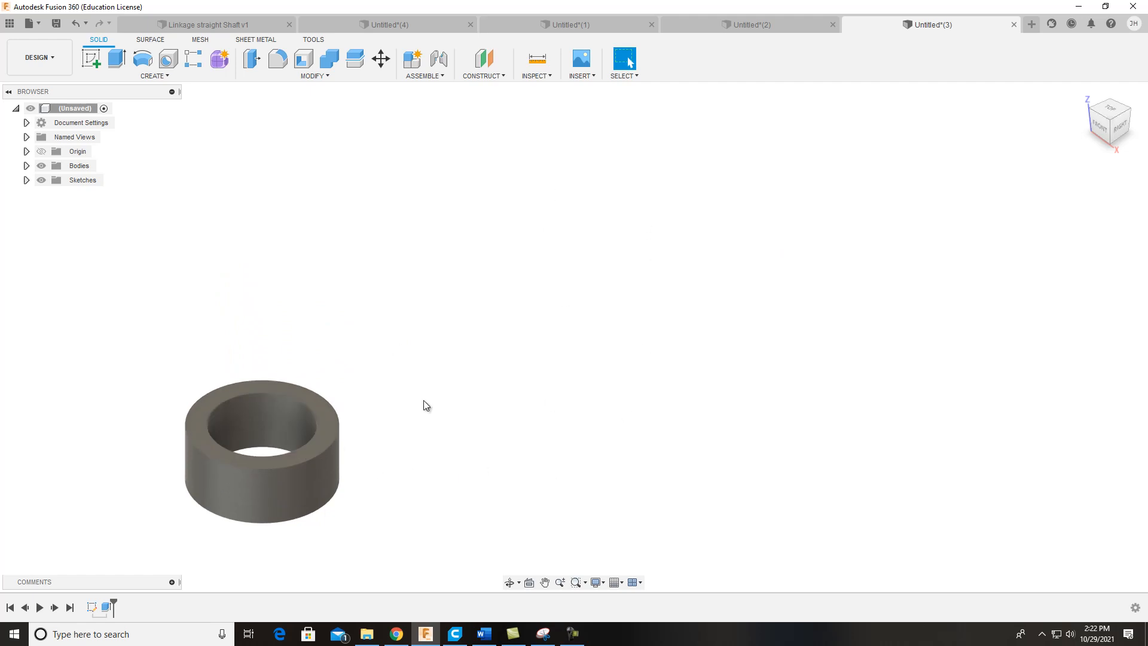
pyautogui.moveTo(420, 400); pyautogui.dragTo(479, 292, button='middle')
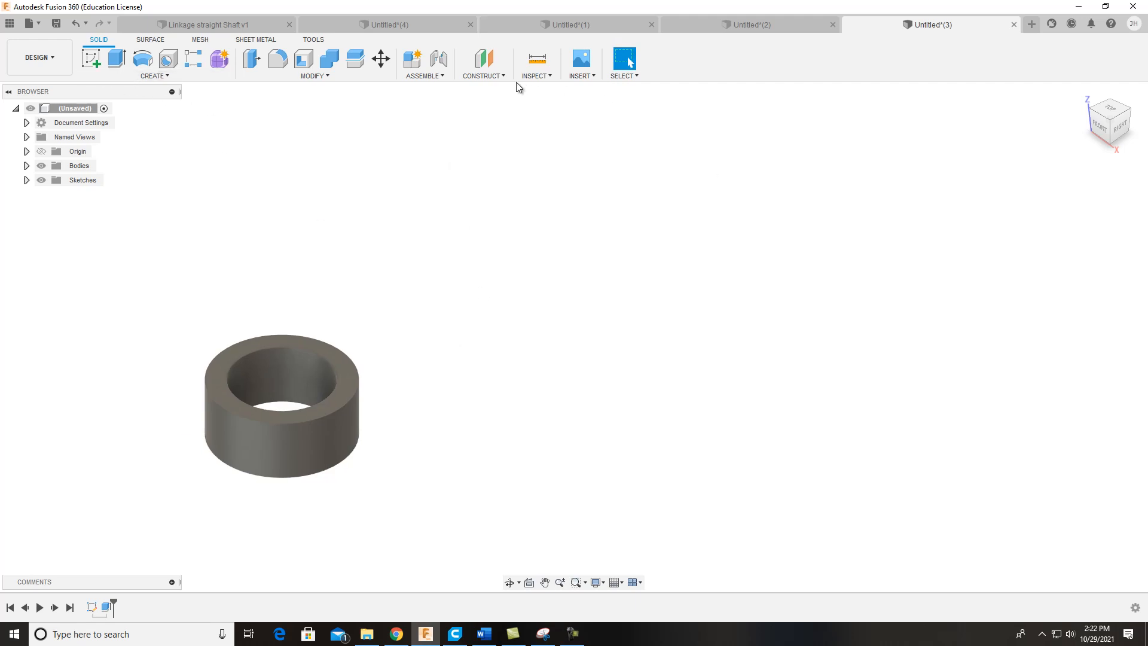
# Step: Create a construction plane offset 200 mm from the YZ plane
pyautogui.click(496, 77)
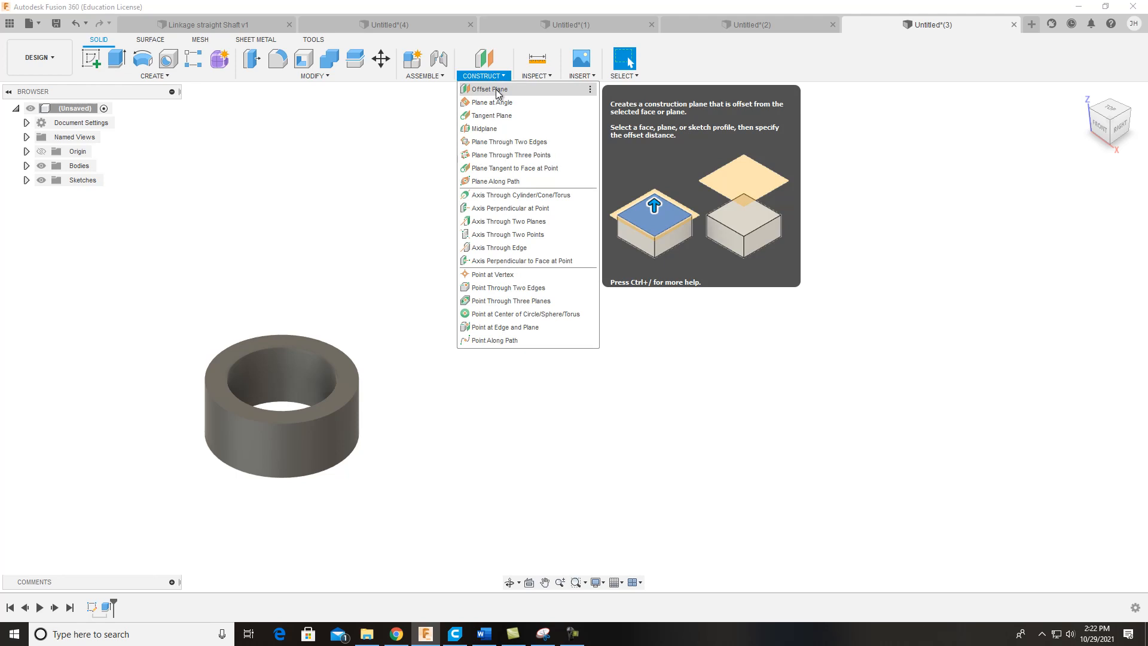
pyautogui.click(496, 89)
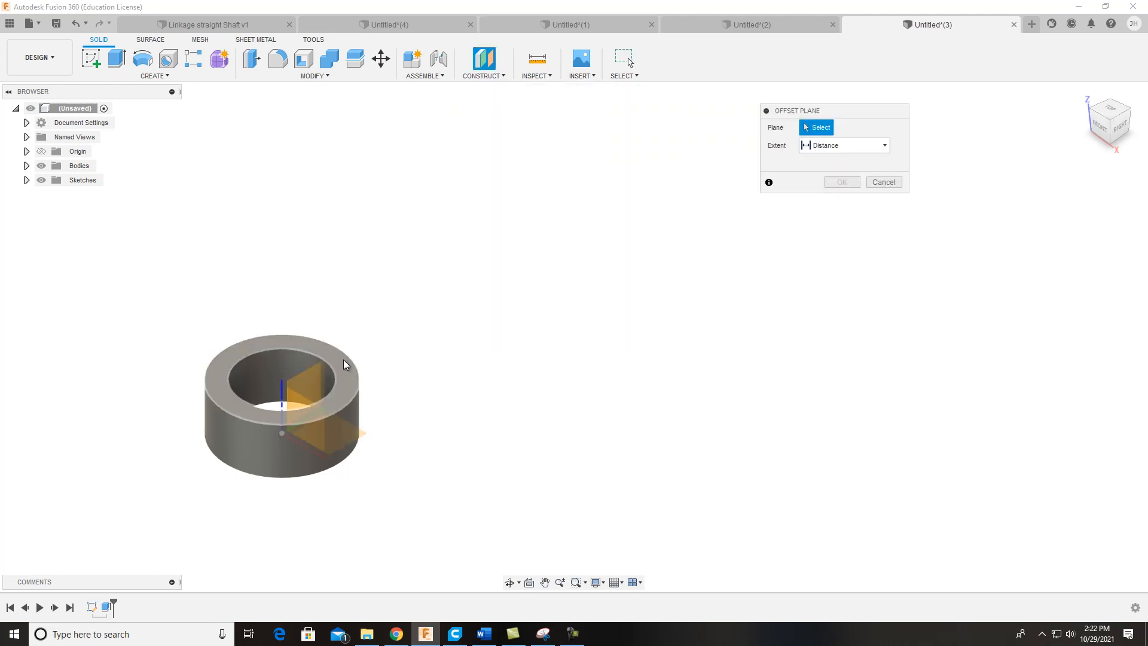
pyautogui.click(319, 375)
pyautogui.moveTo(311, 390); pyautogui.dragTo(474, 460)
pyautogui.moveTo(625, 364); pyautogui.dragTo(620, 232, button='middle')
pyautogui.write('200')
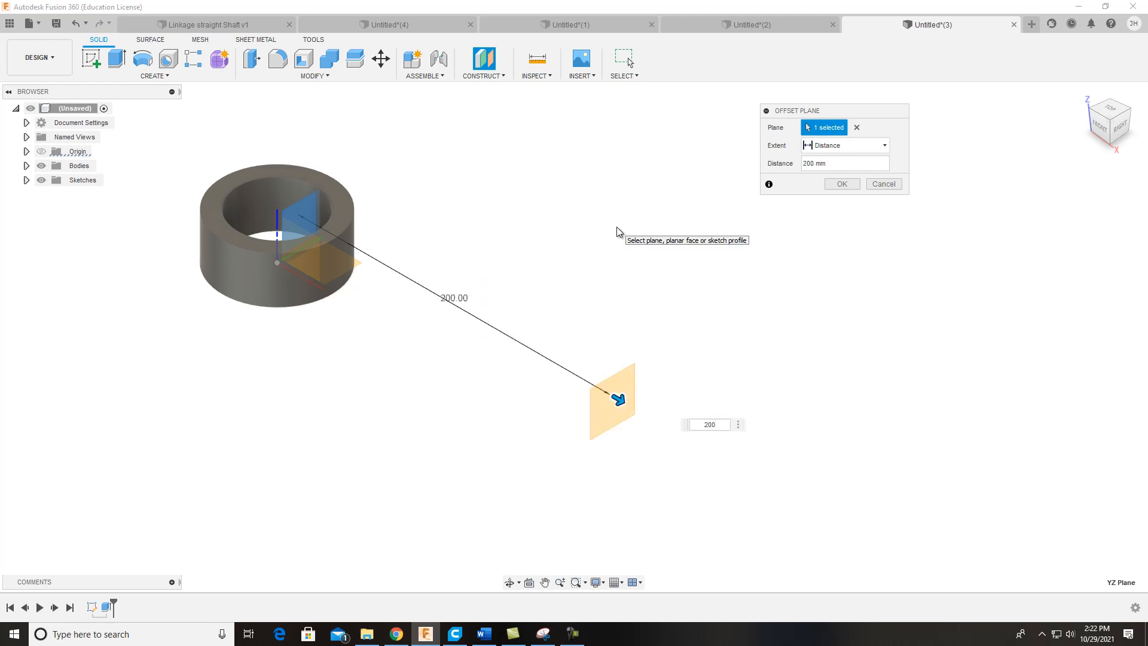
pyautogui.click(847, 186)
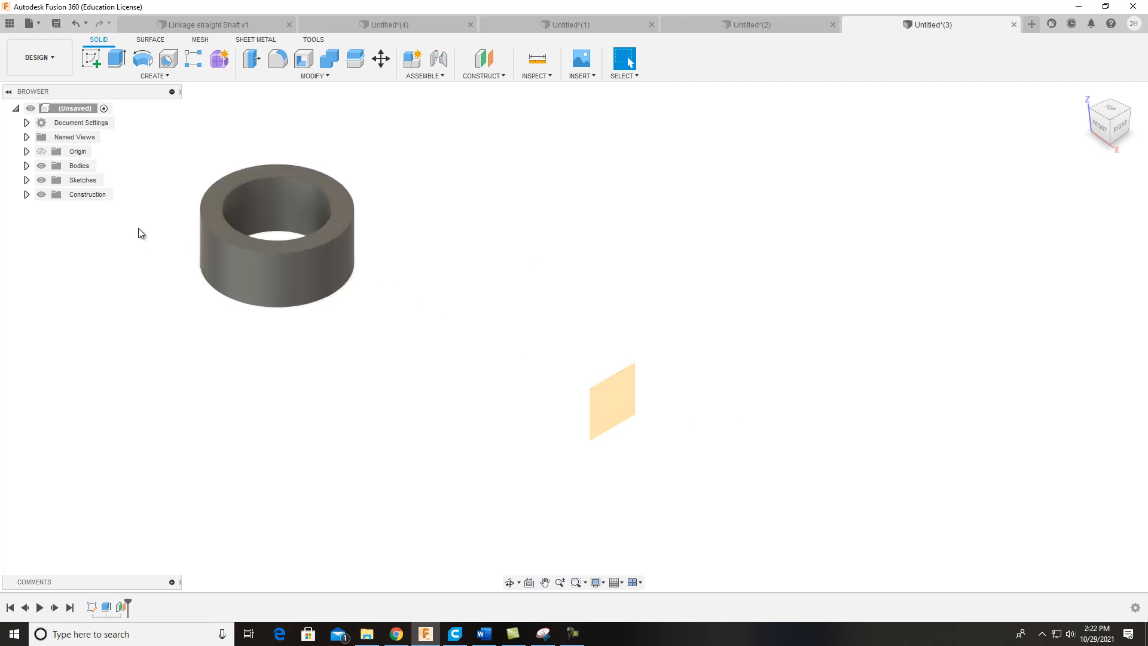
# Step: Start a sketch on the offset plane and project the ring's upper and lower outer edges onto it
pyautogui.click(89, 60)
pyautogui.click(605, 376)
pyautogui.moveTo(609, 405); pyautogui.dragTo(424, 495, button='middle')
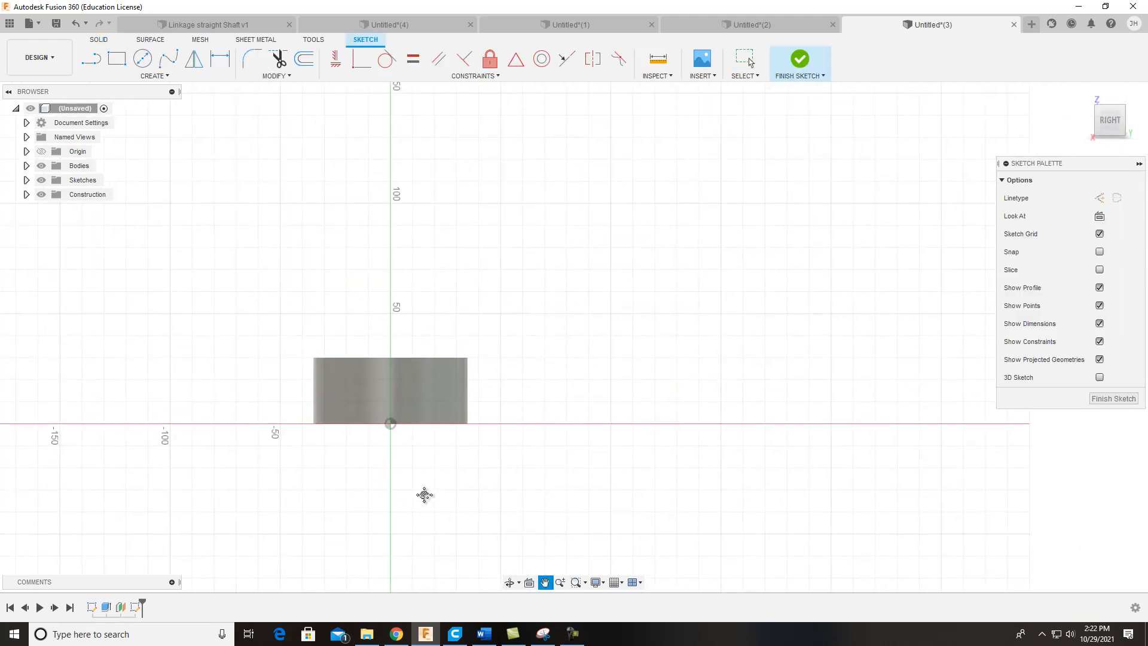
pyautogui.click(142, 58)
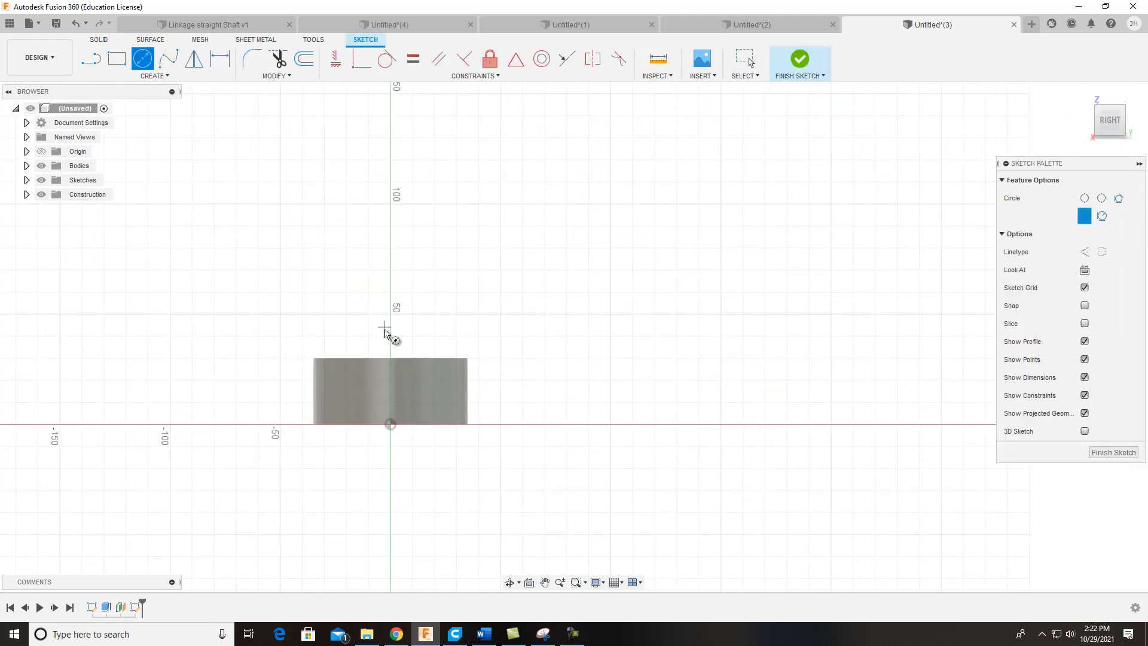
pyautogui.press('Escape')
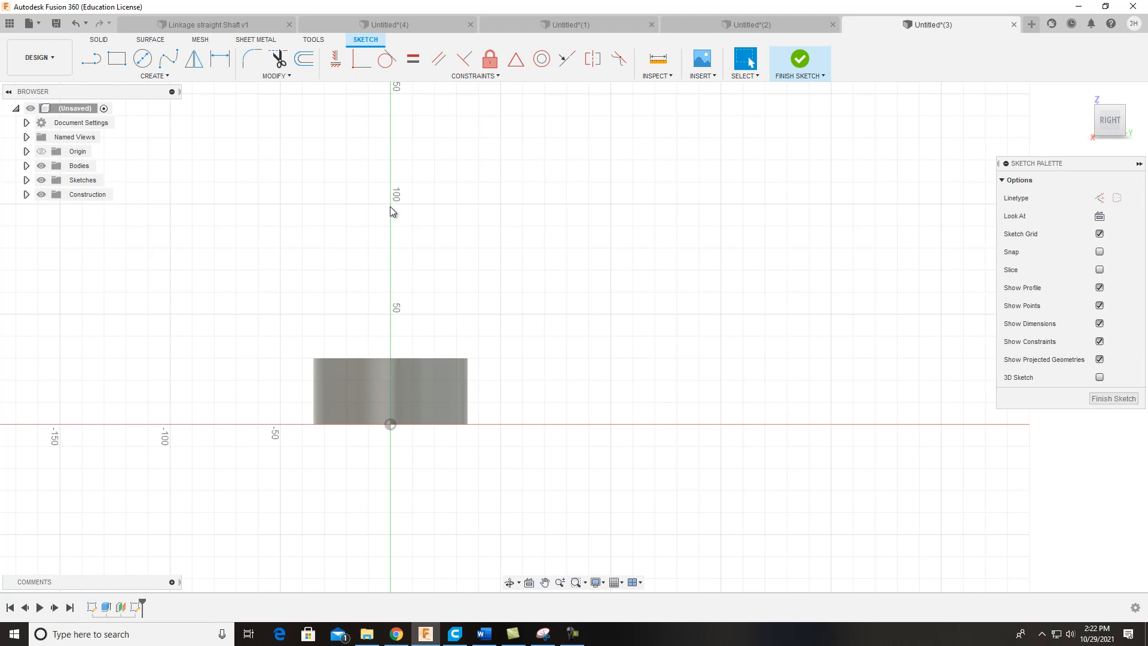
pyautogui.click(160, 77)
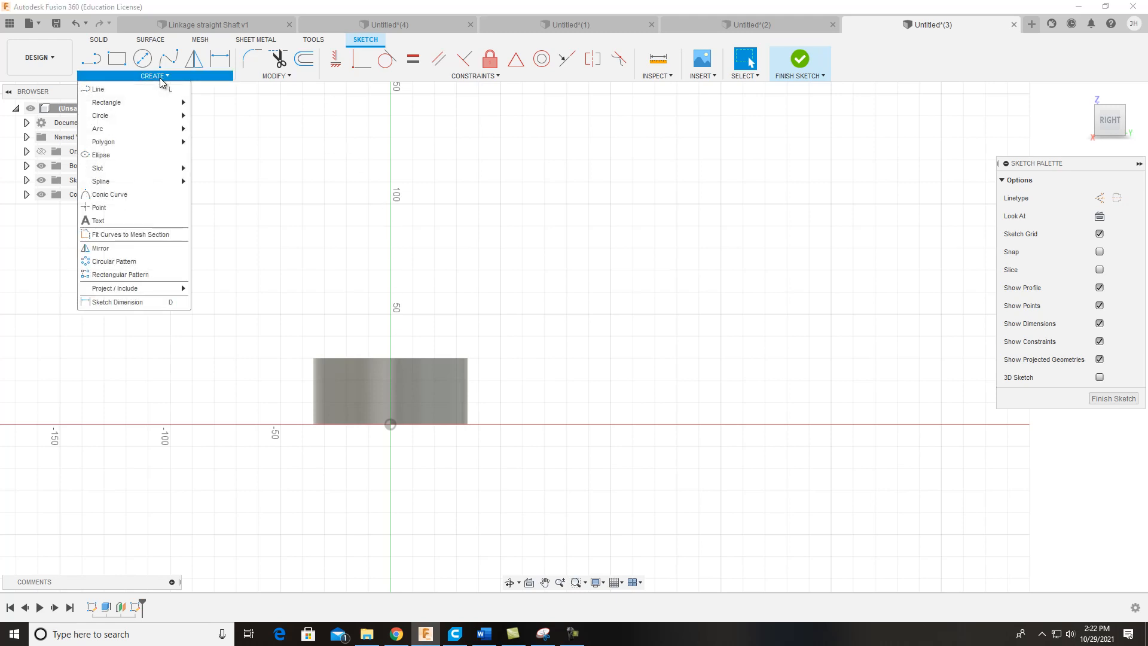
pyautogui.moveTo(131, 290)
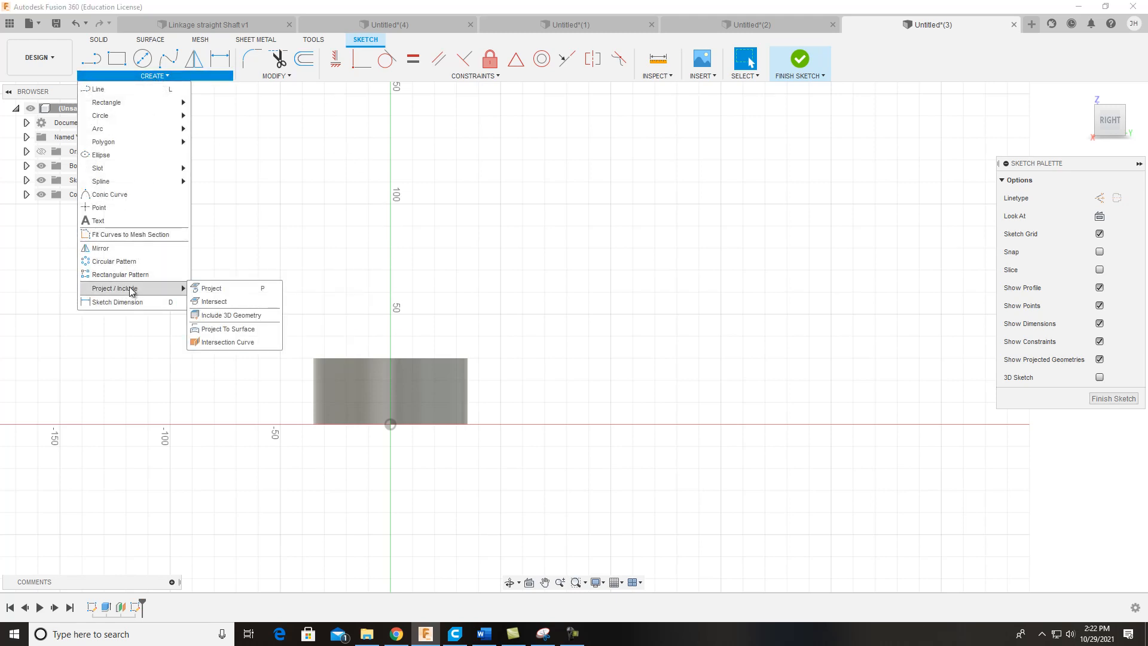
pyautogui.click(212, 288)
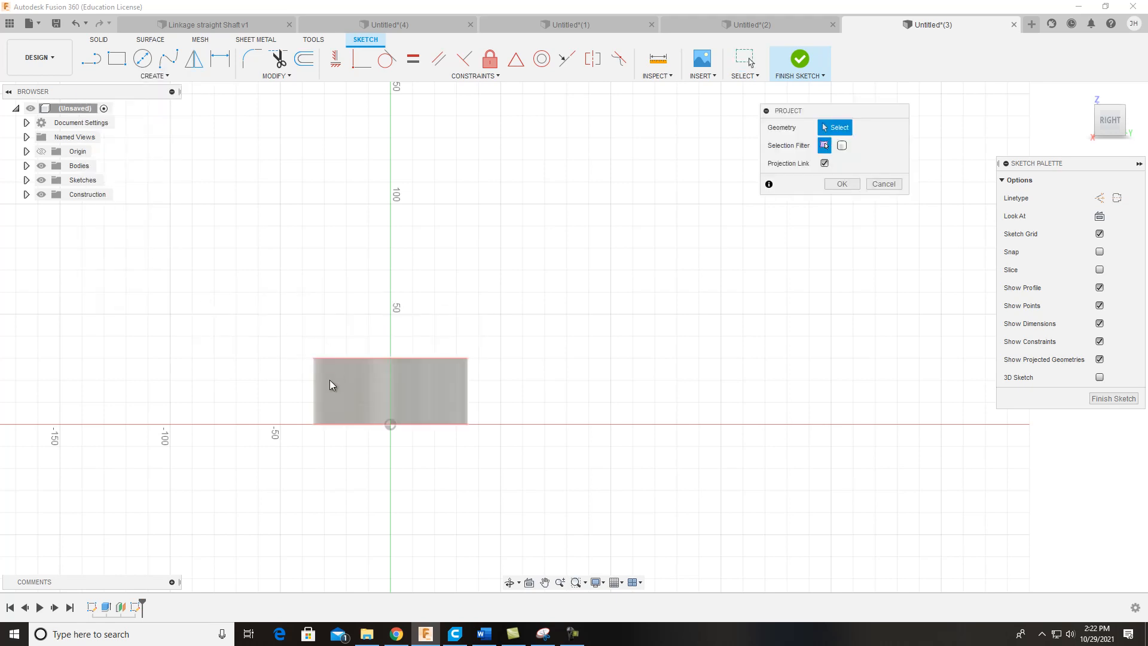
pyautogui.click(340, 358)
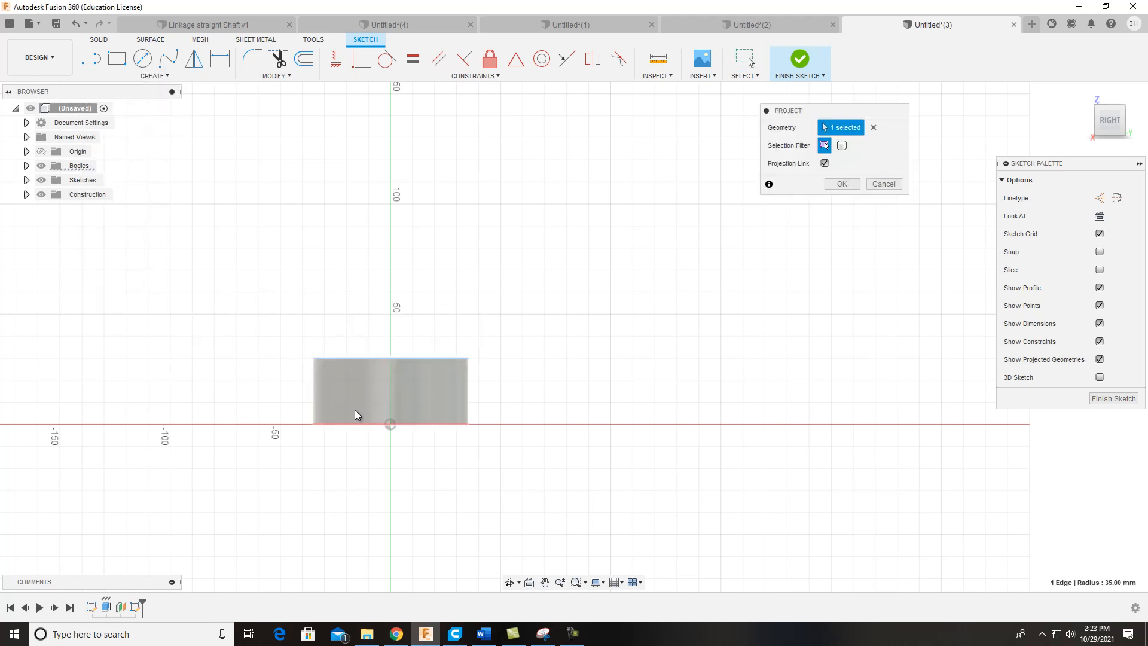
pyautogui.click(842, 183)
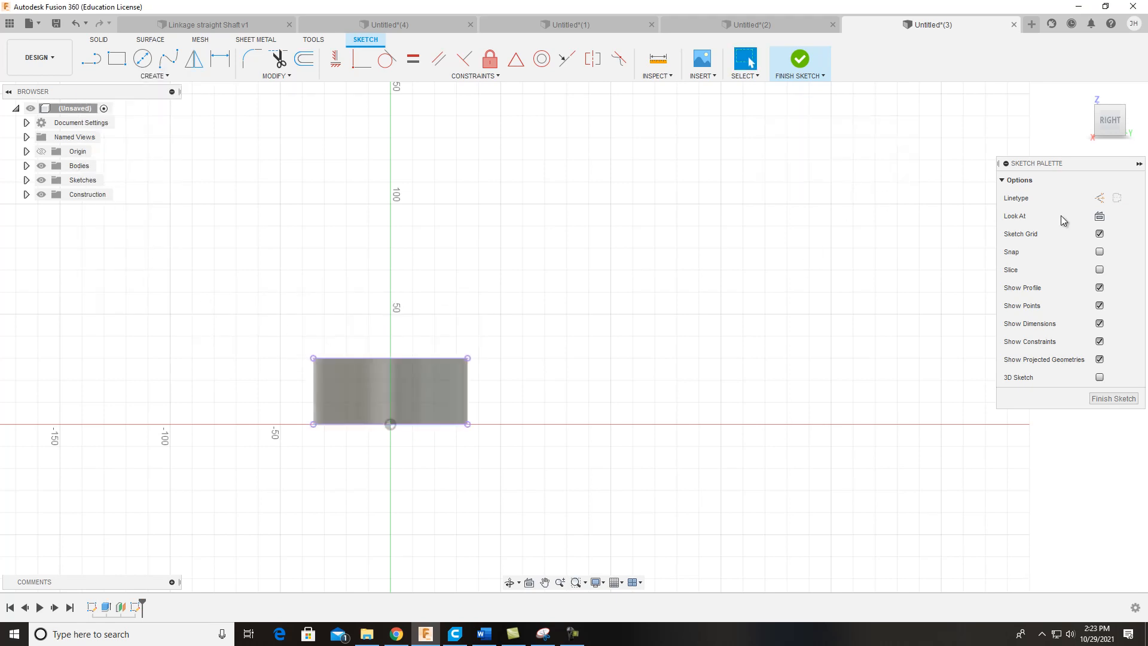
# Step: Draw concentric 70 mm and 50 mm diameter circles on the vertical axis, centred about 120 mm above the sketch origin
pyautogui.click(1117, 123)
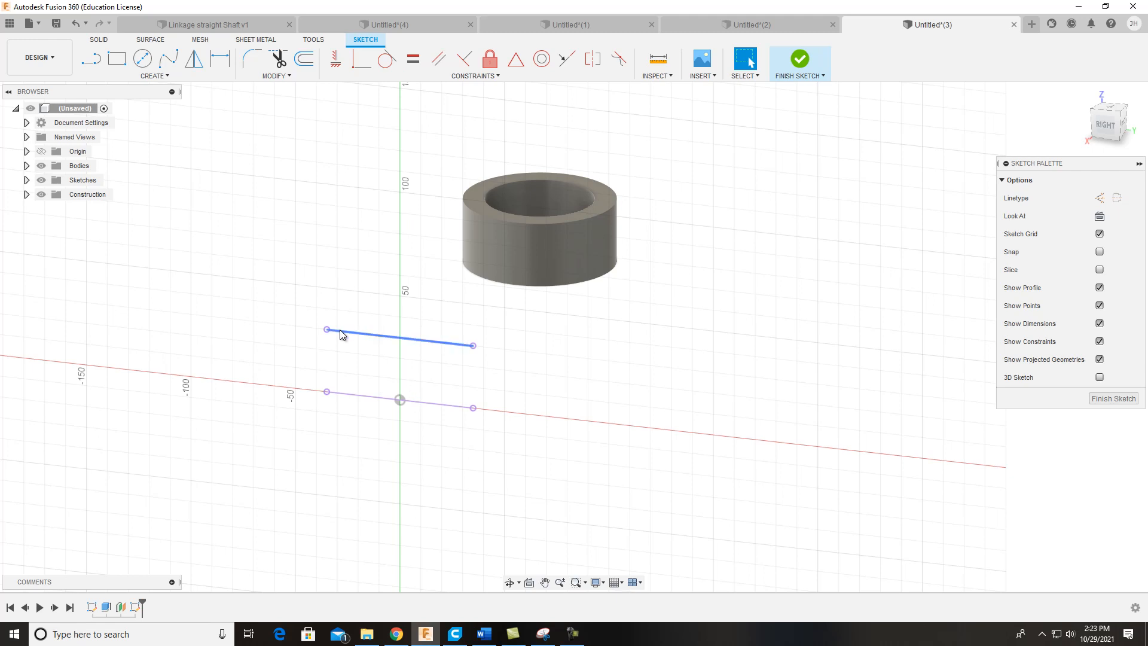
pyautogui.click(1106, 133)
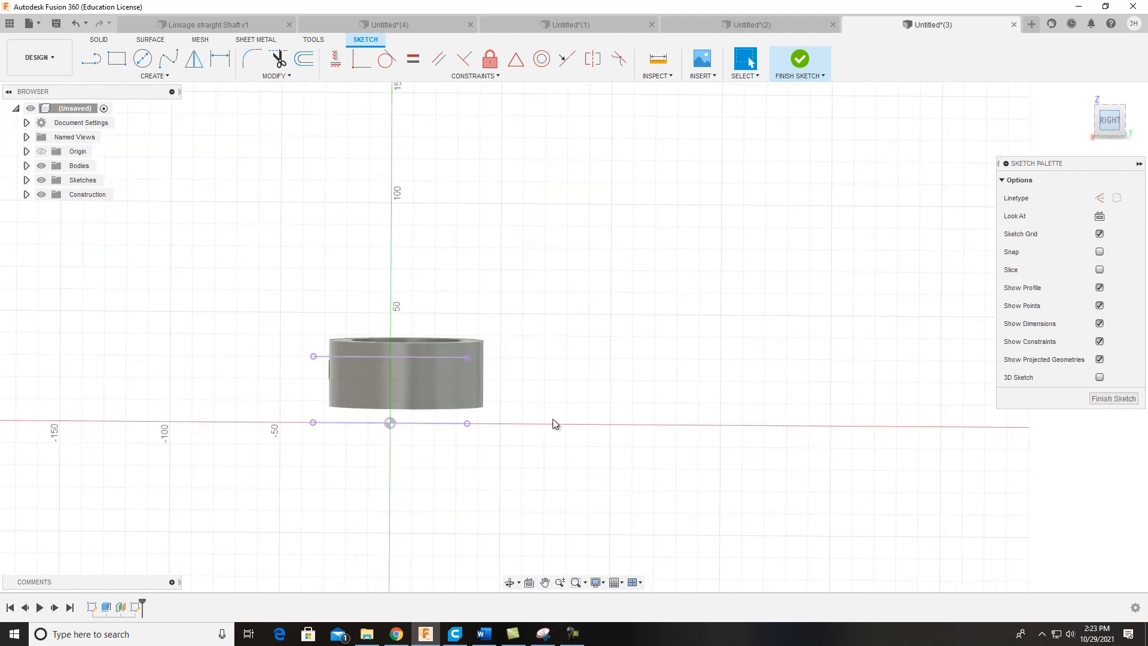
pyautogui.click(149, 62)
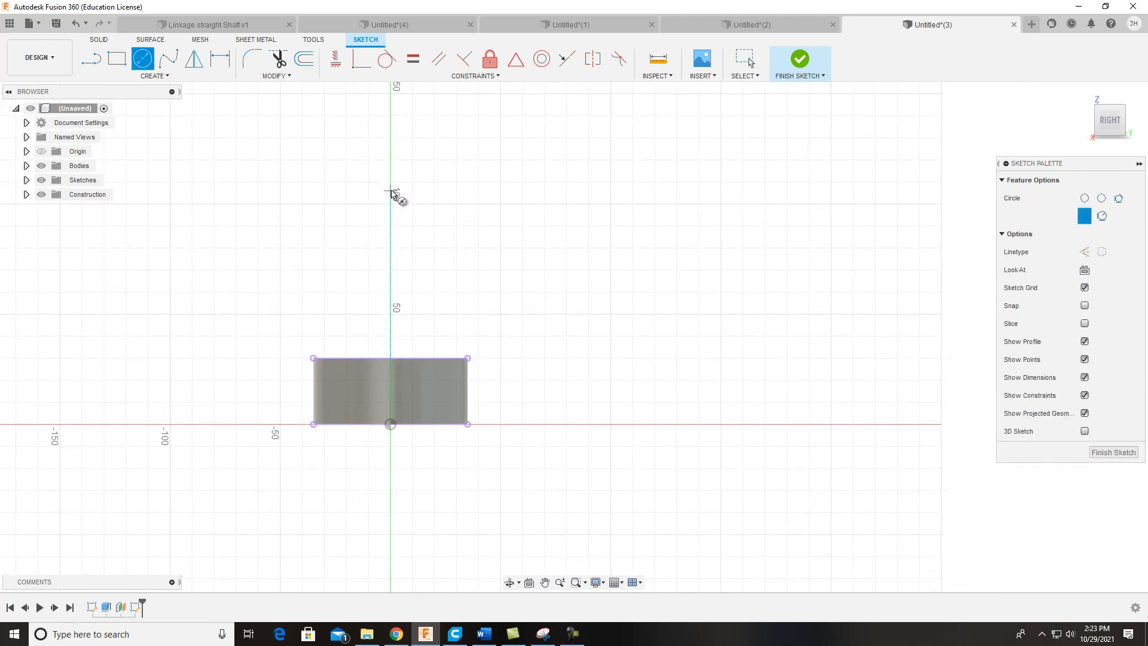
pyautogui.click(389, 160)
pyautogui.write('70')
pyautogui.press('Return')
pyautogui.press('Escape')
pyautogui.press('c')
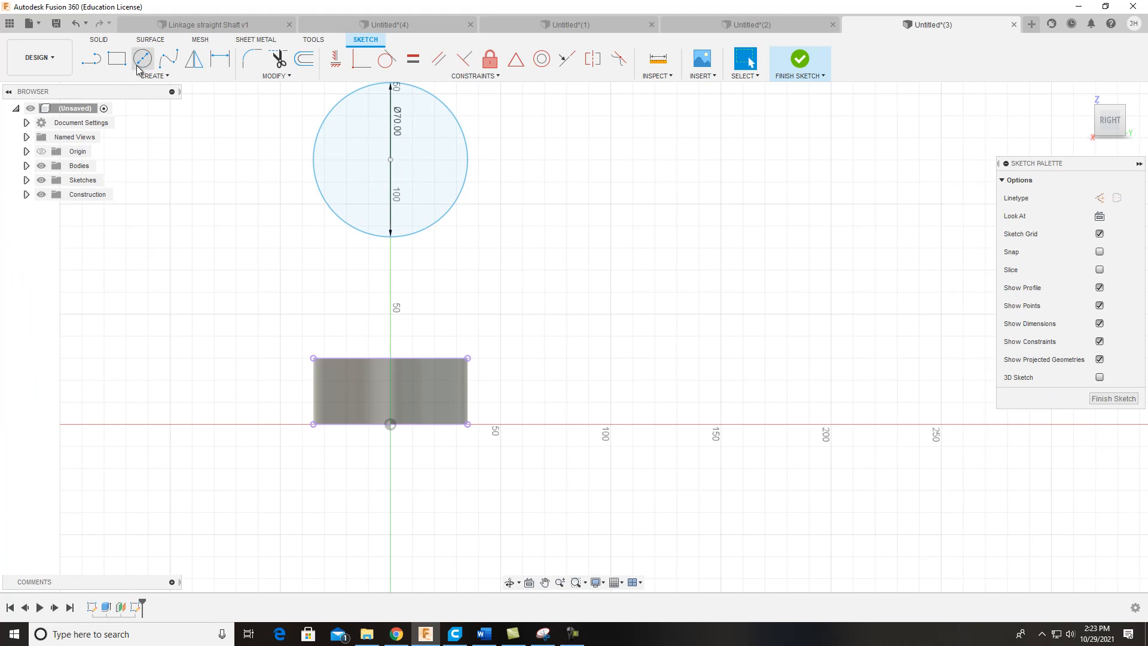
pyautogui.click(389, 160)
pyautogui.write('50')
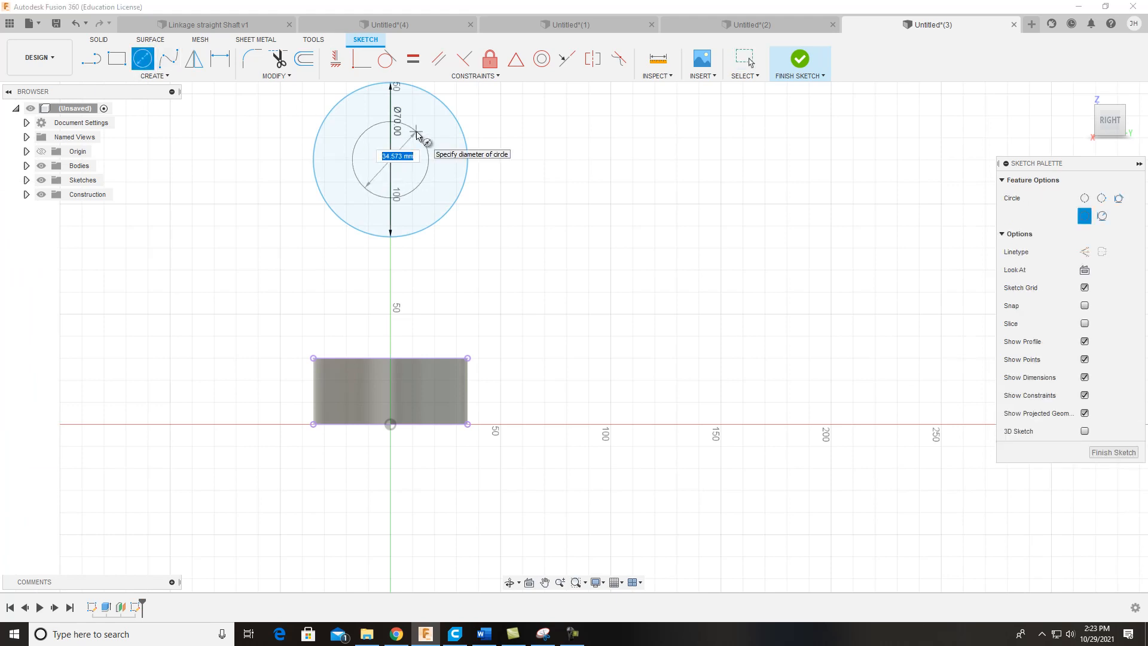
pyautogui.press('Return')
pyautogui.press('Escape')
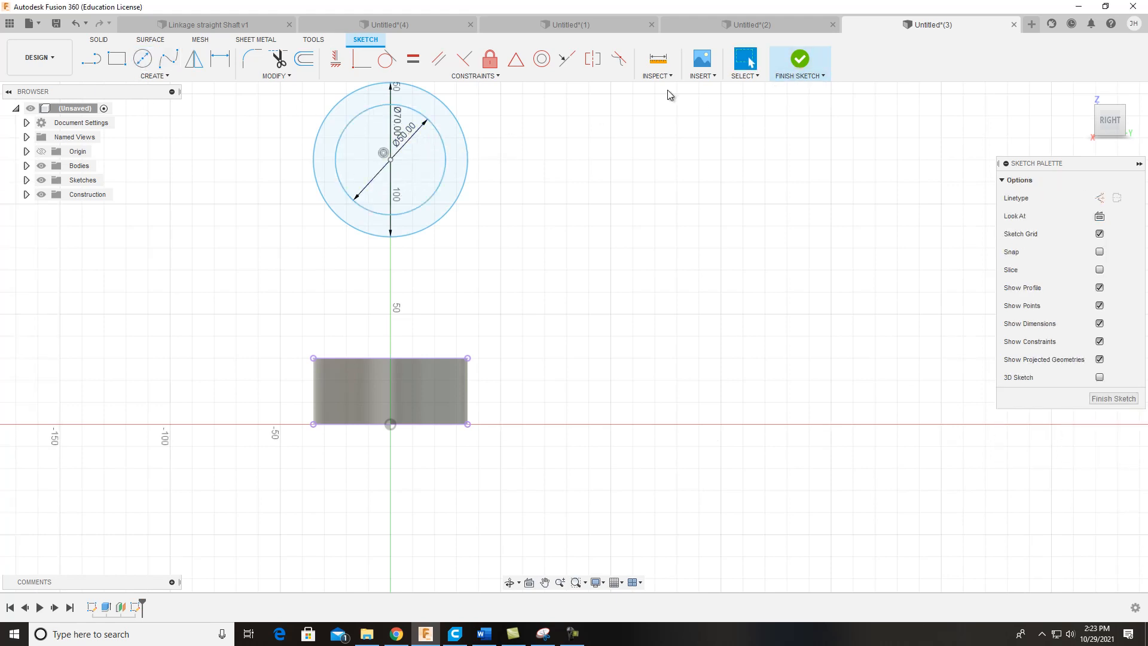
# Step: Dimension the circles' centre 150 mm above the sketch origin and finish the sketch
pyautogui.moveTo(1096, 119); pyautogui.dragTo(1127, 129)
pyautogui.moveTo(628, 262); pyautogui.dragTo(665, 241, button='middle')
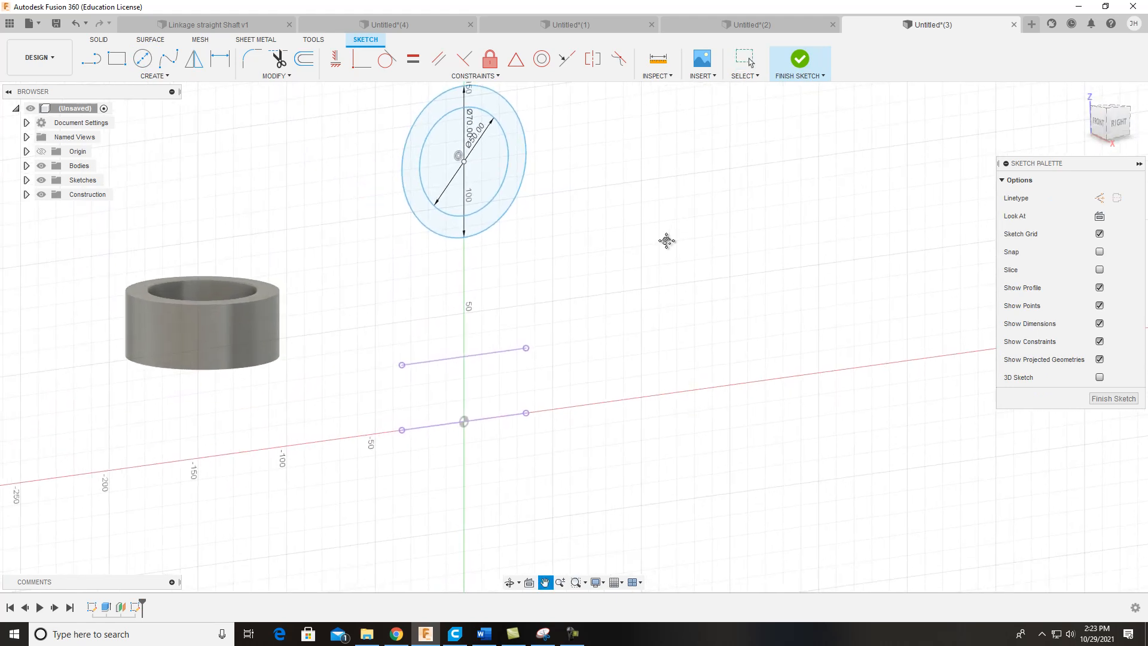
pyautogui.click(220, 58)
pyautogui.click(521, 192)
pyautogui.click(464, 422)
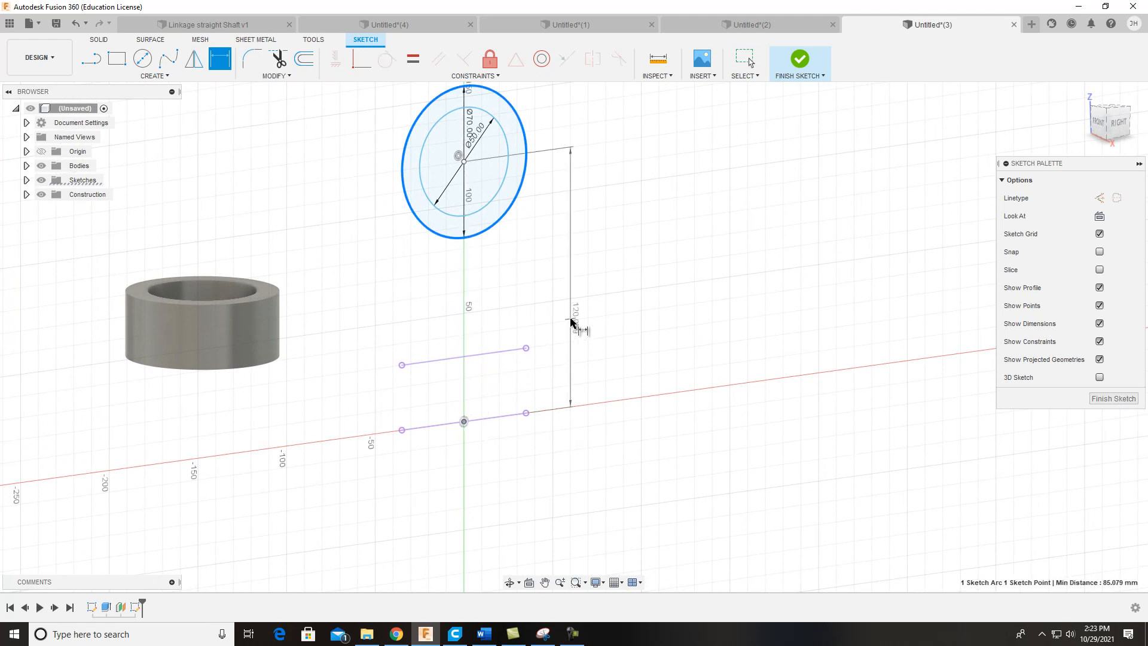
pyautogui.click(579, 304)
pyautogui.write('150')
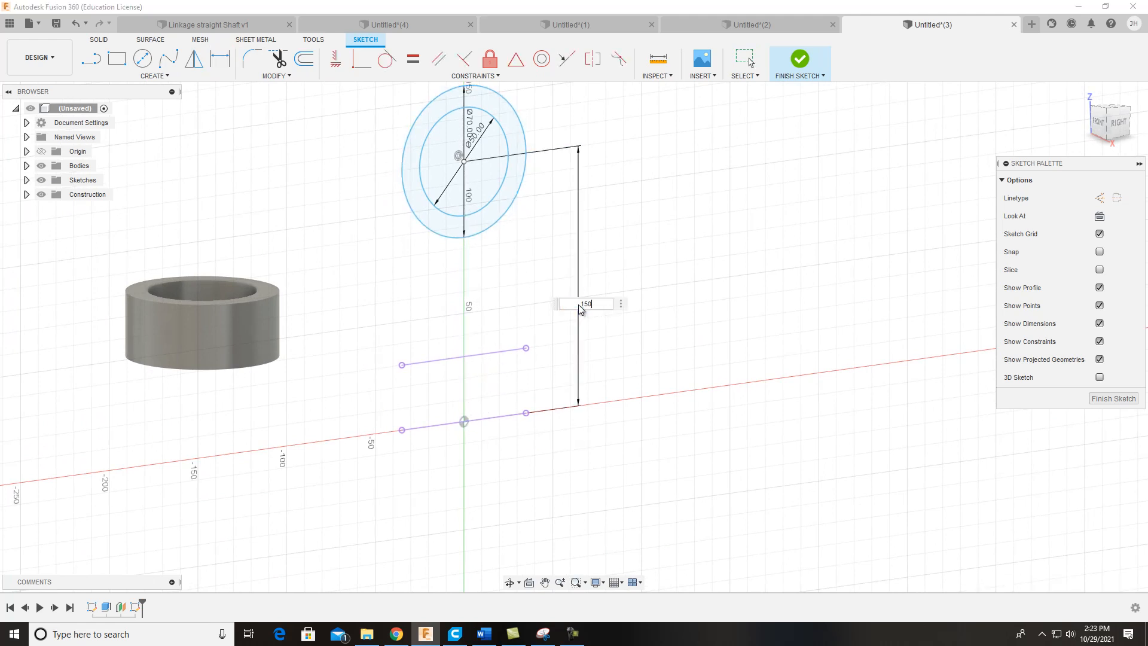
pyautogui.press('Return')
pyautogui.scroll(-2, 580, 306)
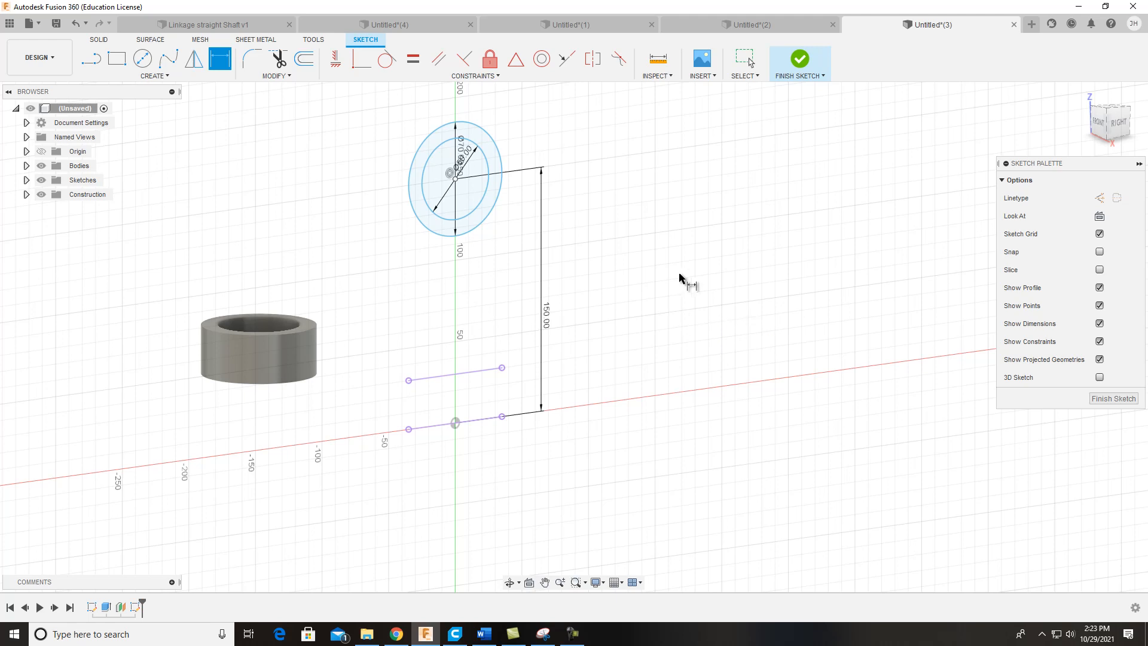
pyautogui.click(800, 58)
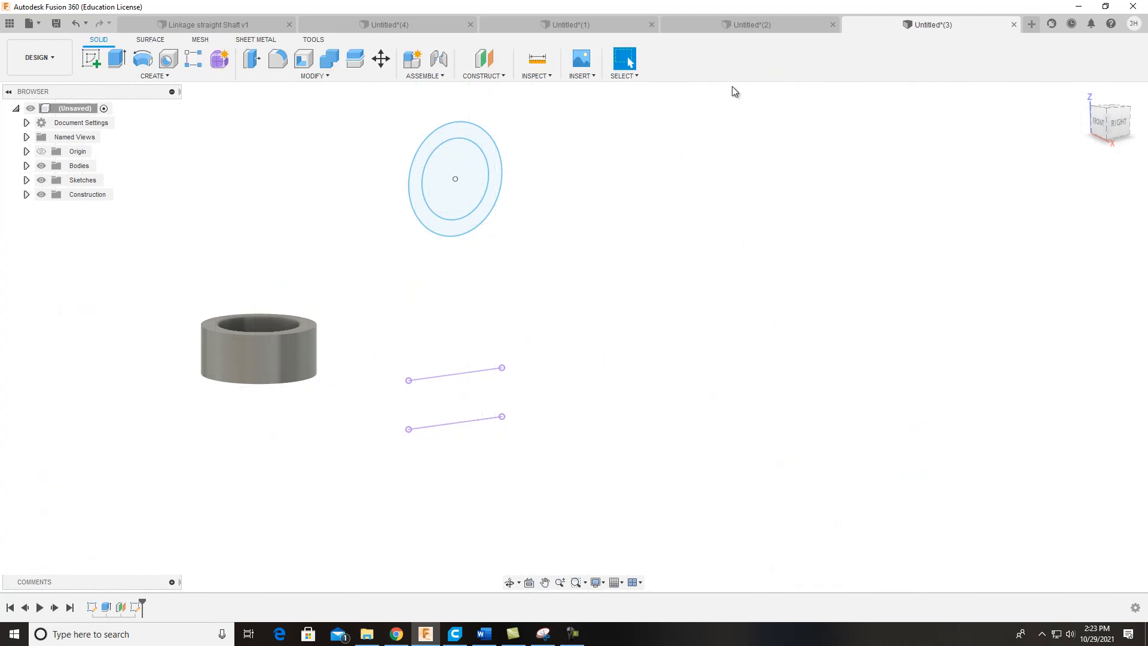
# Step: Extrude the ring-shaped profile between the two raised circles -30 mm as a new body
pyautogui.click(117, 58)
pyautogui.click(446, 134)
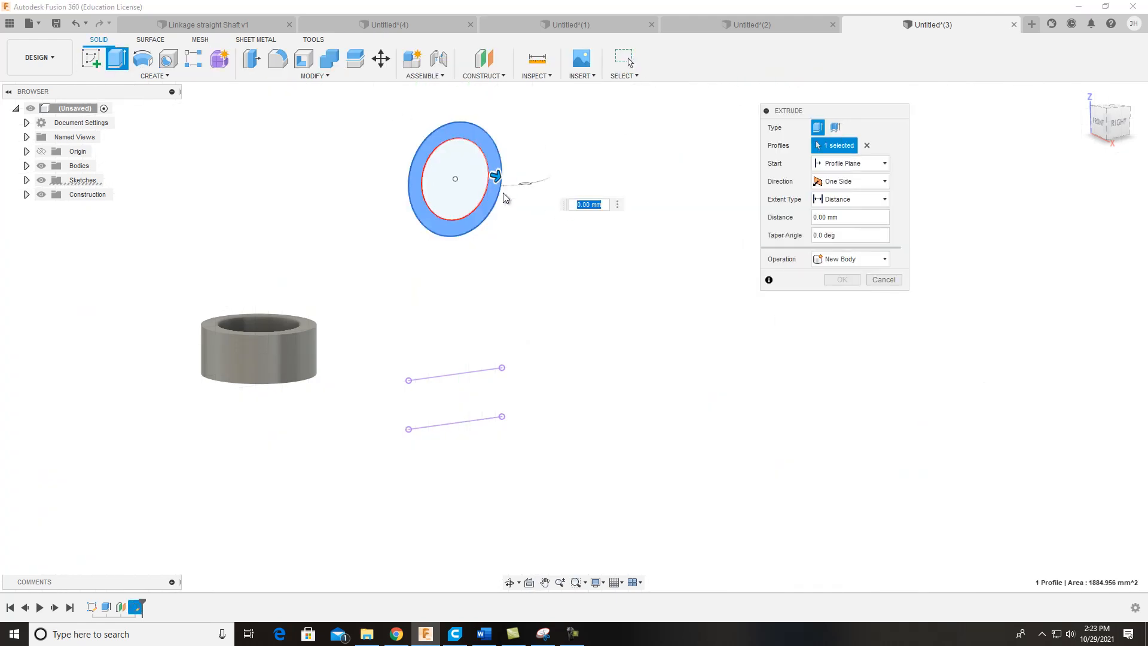
pyautogui.moveTo(495, 177); pyautogui.dragTo(415, 182)
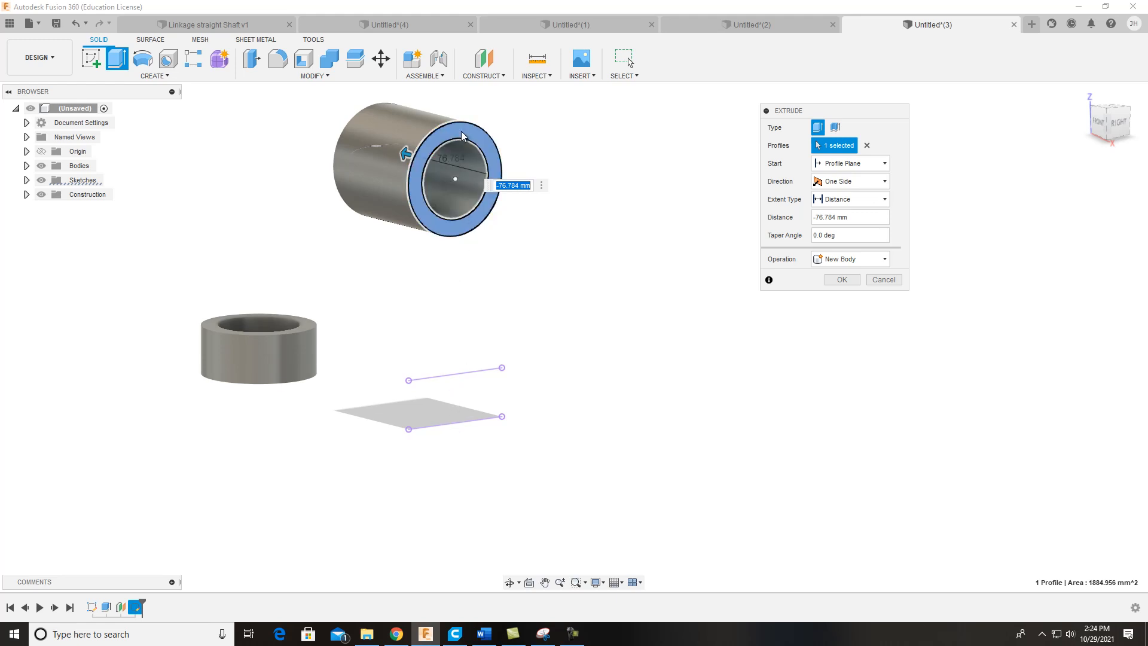
pyautogui.write('-30')
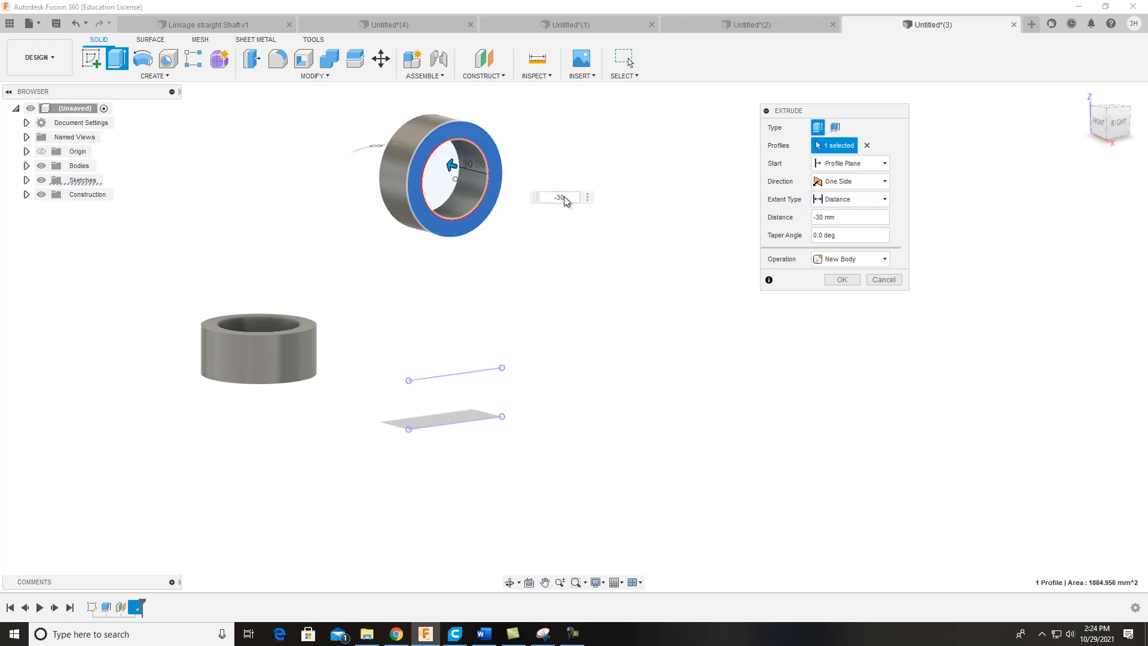
pyautogui.press('Return')
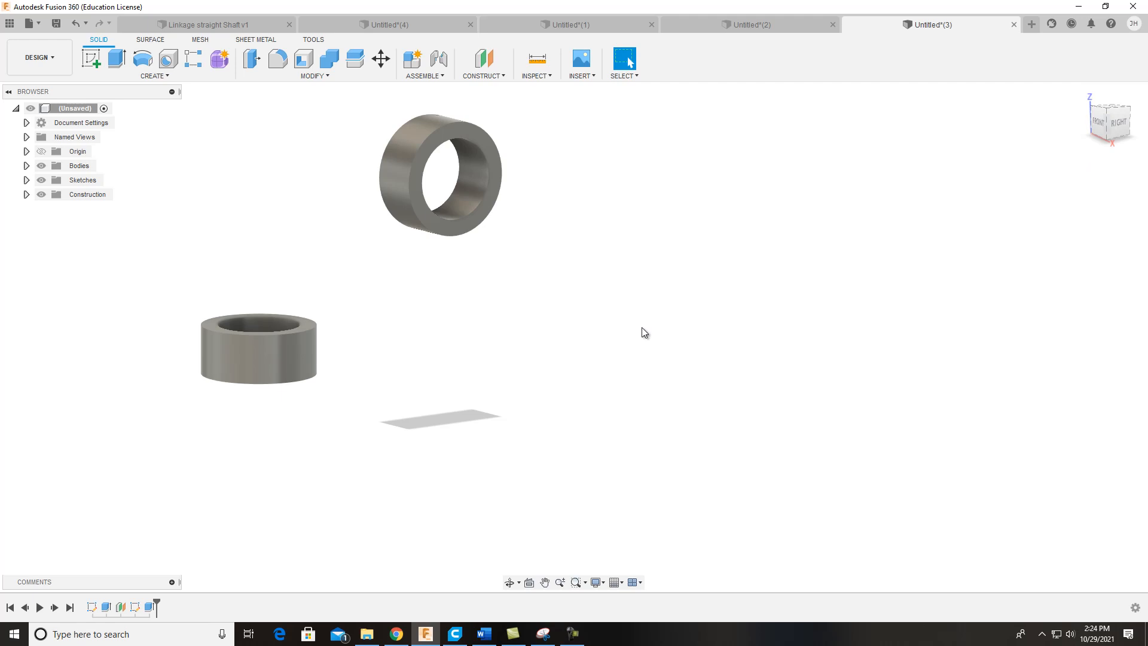
# Step: Create a construction plane tangent to the inner cylindrical face of the raised ring at 0 degrees
pyautogui.keyDown('shift'); pyautogui.moveTo(648, 320); pyautogui.dragTo(633, 261, button='middle'); pyautogui.keyUp('shift')
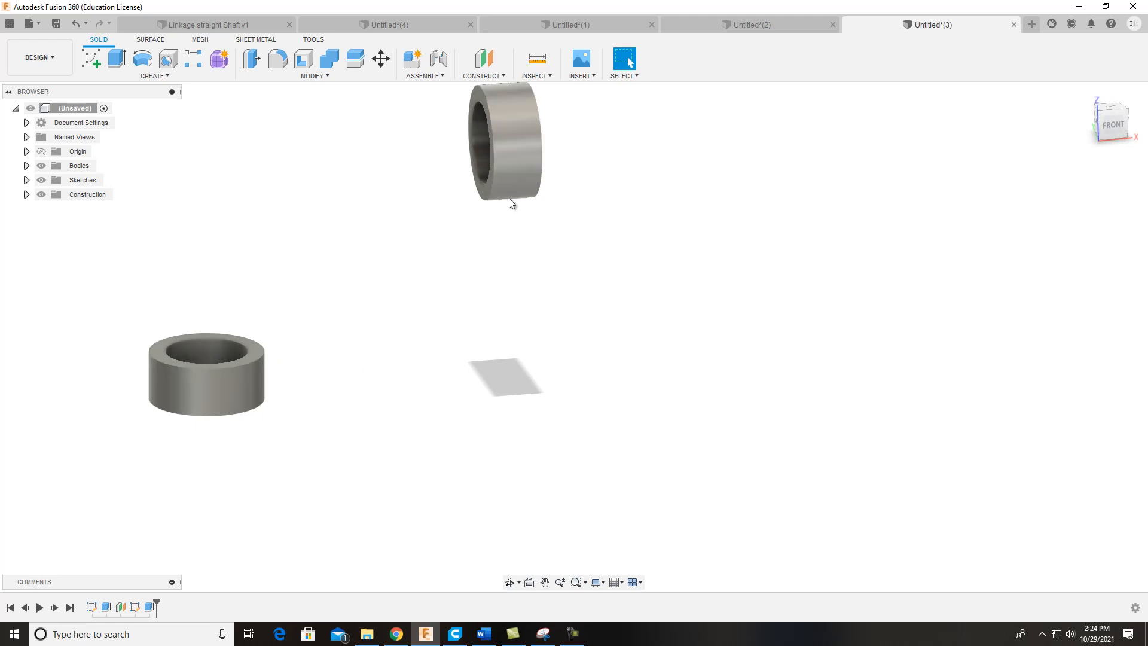
pyautogui.moveTo(600, 349); pyautogui.dragTo(633, 404, button='middle')
pyautogui.moveTo(1139, 117)
pyautogui.mouseDown()
pyautogui.moveTo(1023, 139)
pyautogui.moveTo(1021, 123)
pyautogui.mouseUp()
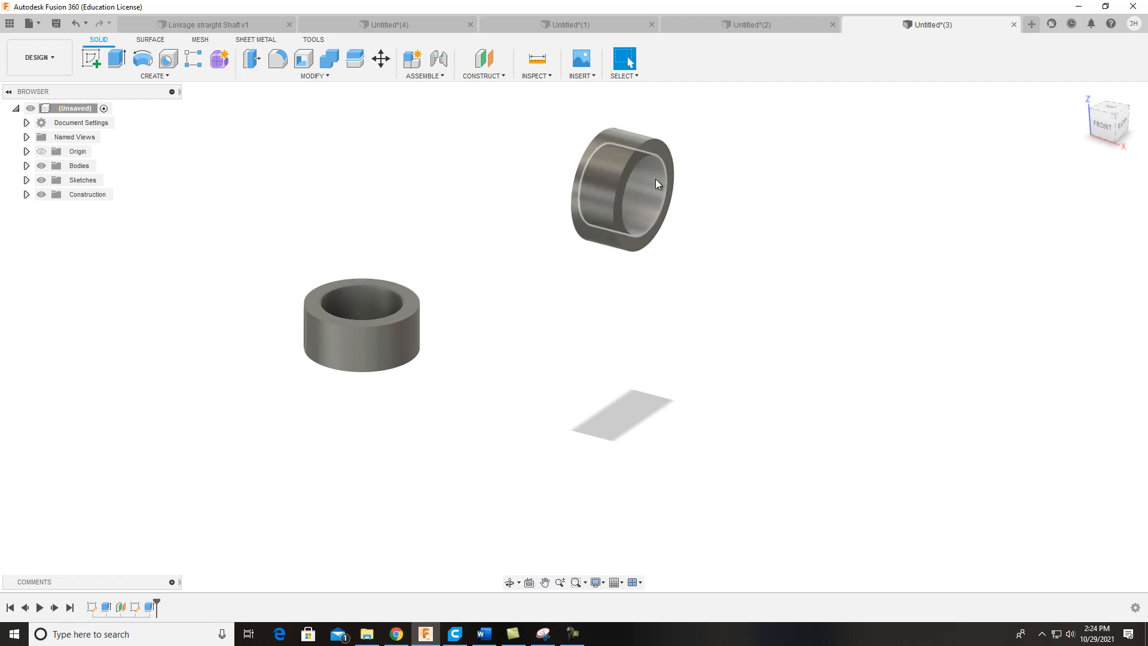
pyautogui.moveTo(1109, 133); pyautogui.dragTo(1107, 114)
pyautogui.click(490, 80)
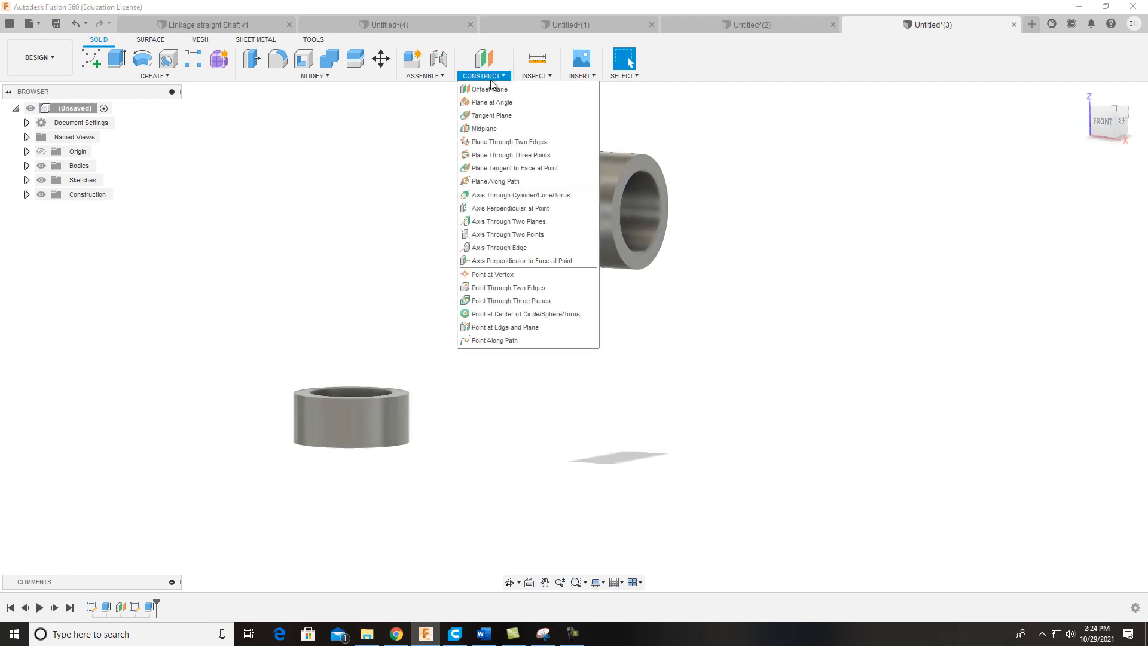
pyautogui.click(492, 116)
pyautogui.click(630, 177)
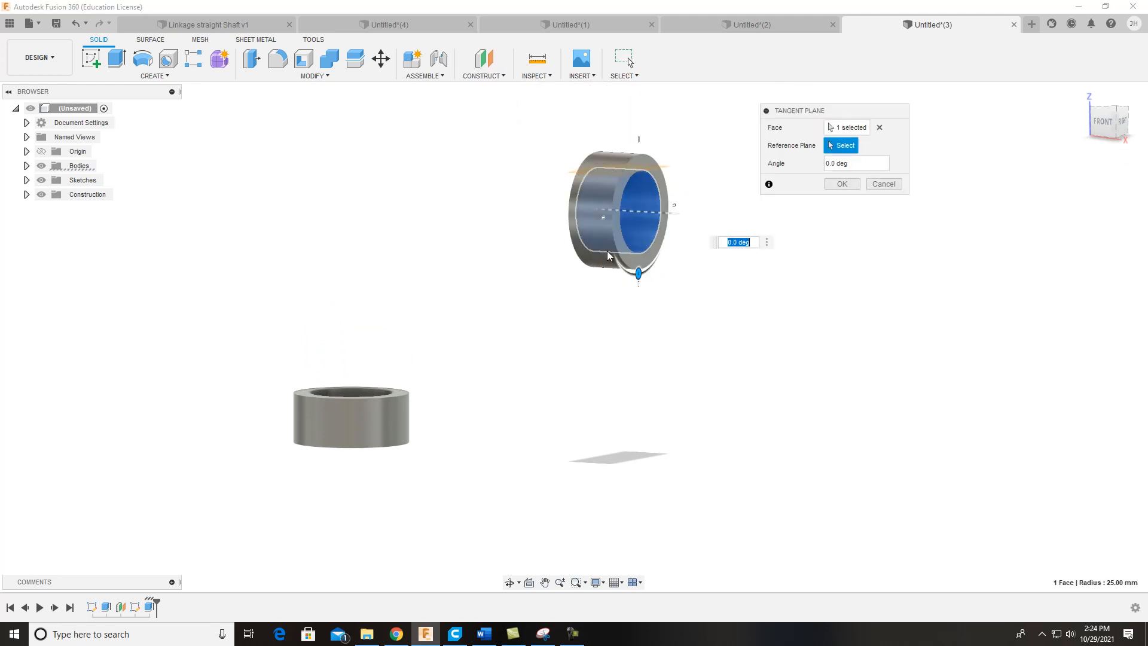
pyautogui.keyDown('shift'); pyautogui.moveTo(661, 153); pyautogui.dragTo(633, 288, button='middle'); pyautogui.keyUp('shift')
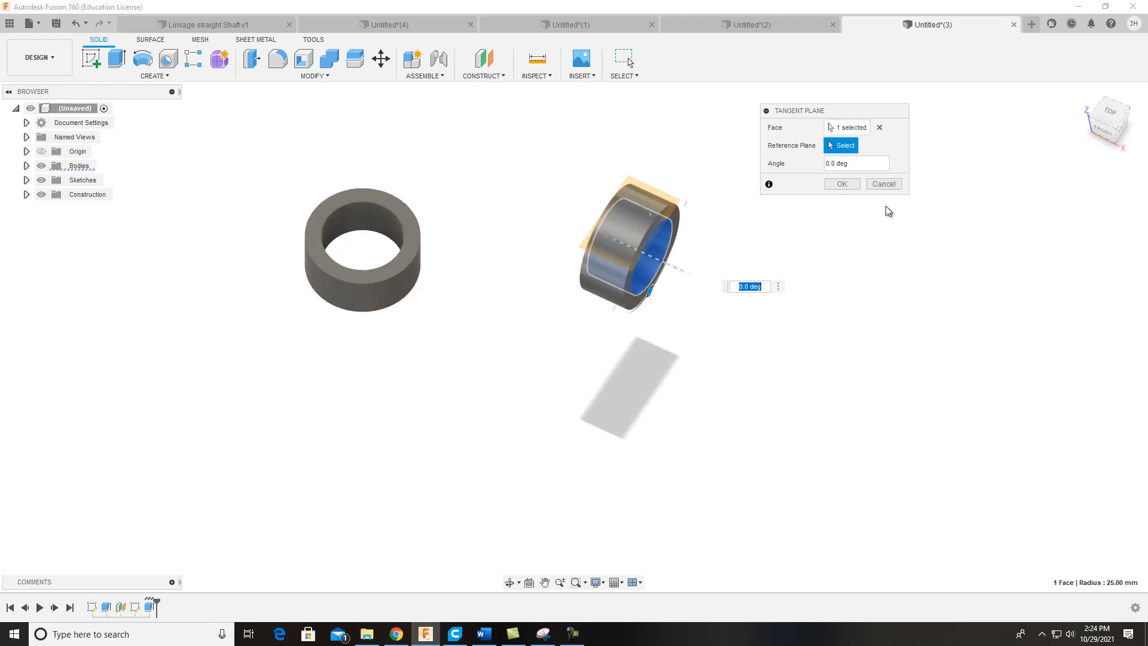
pyautogui.click(1101, 122)
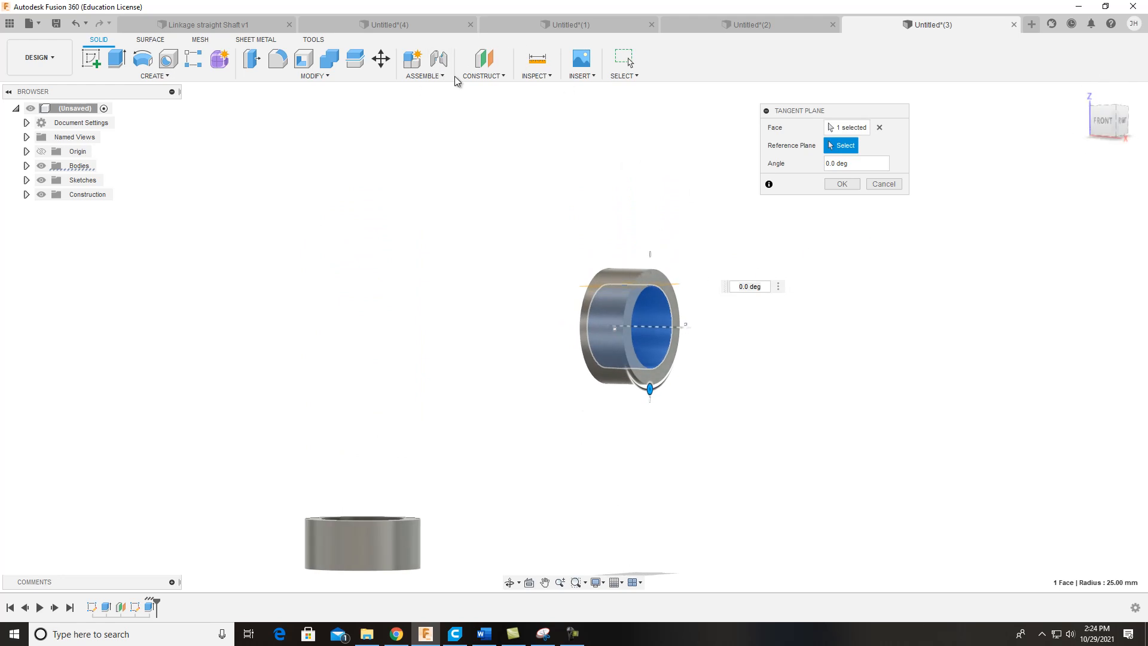
pyautogui.click(482, 76)
pyautogui.click(497, 117)
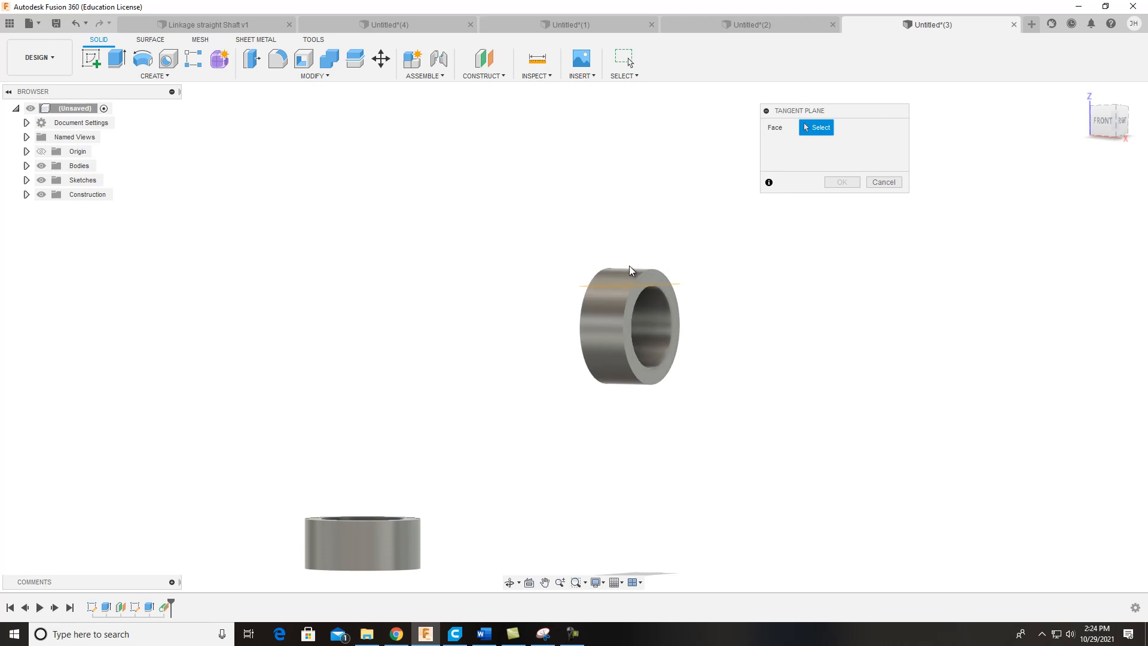
pyautogui.click(882, 182)
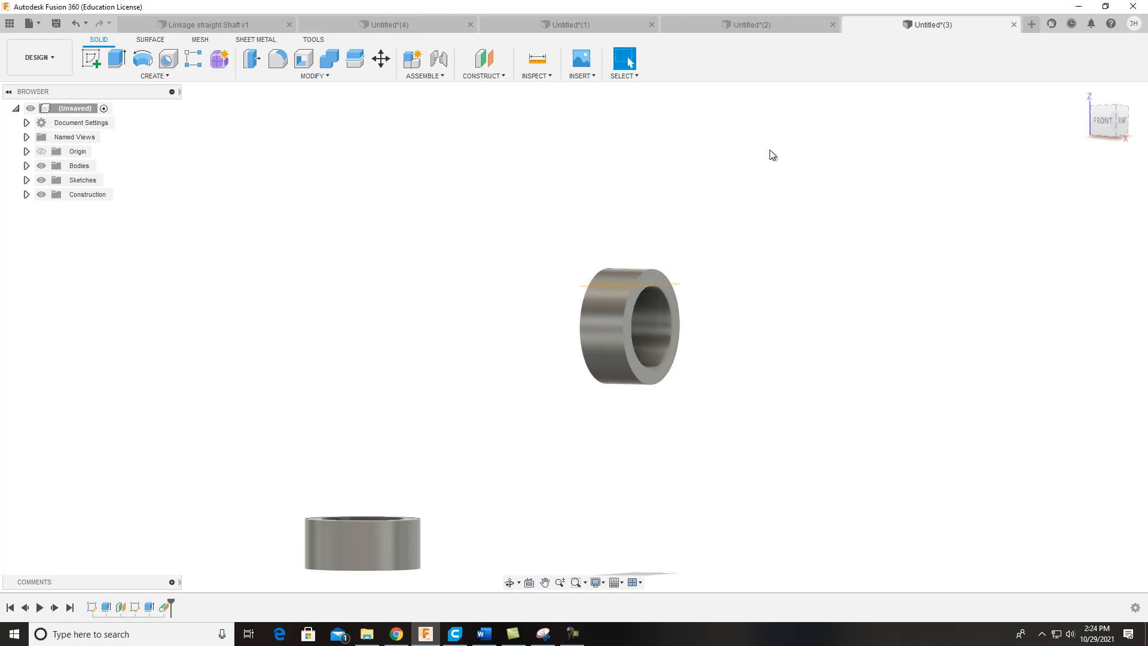
# Step: Create a 0-degree plane tangent to the raised ring's outer cylindrical face, and delete the plane tangent to its inner face
pyautogui.click(481, 77)
pyautogui.click(497, 116)
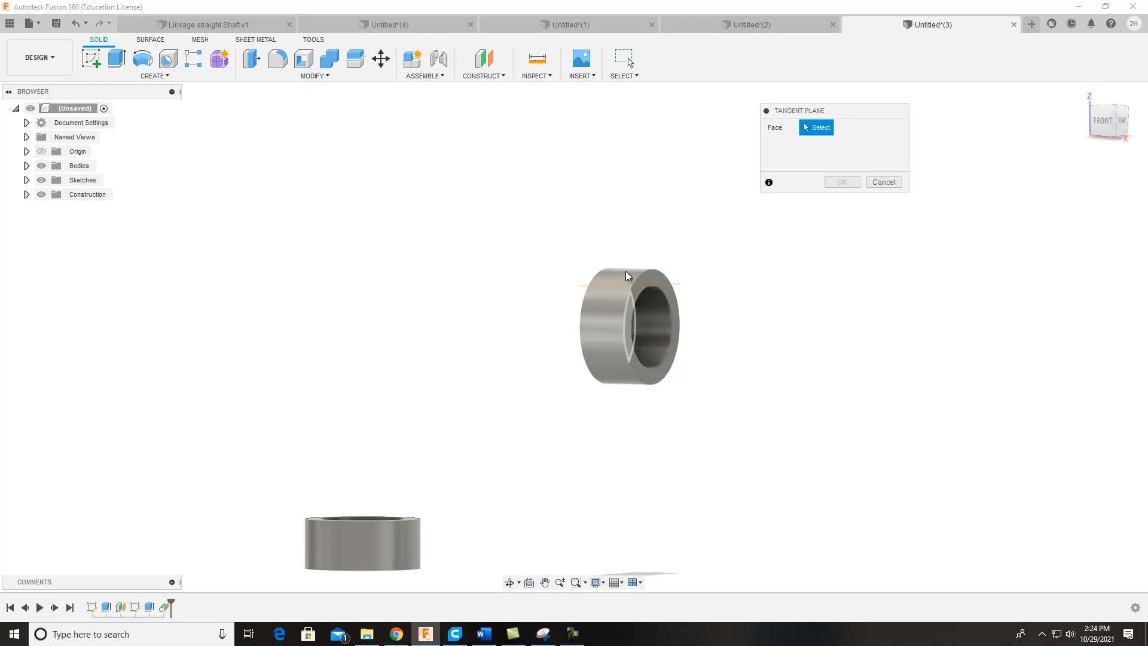
pyautogui.click(627, 272)
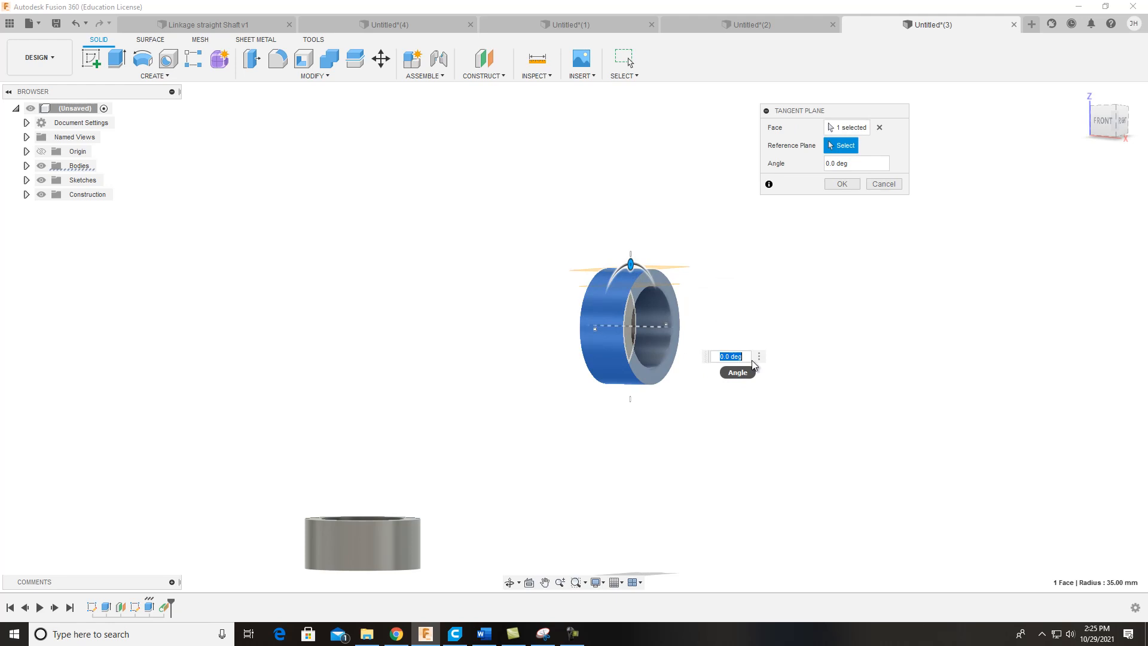
pyautogui.press('Return')
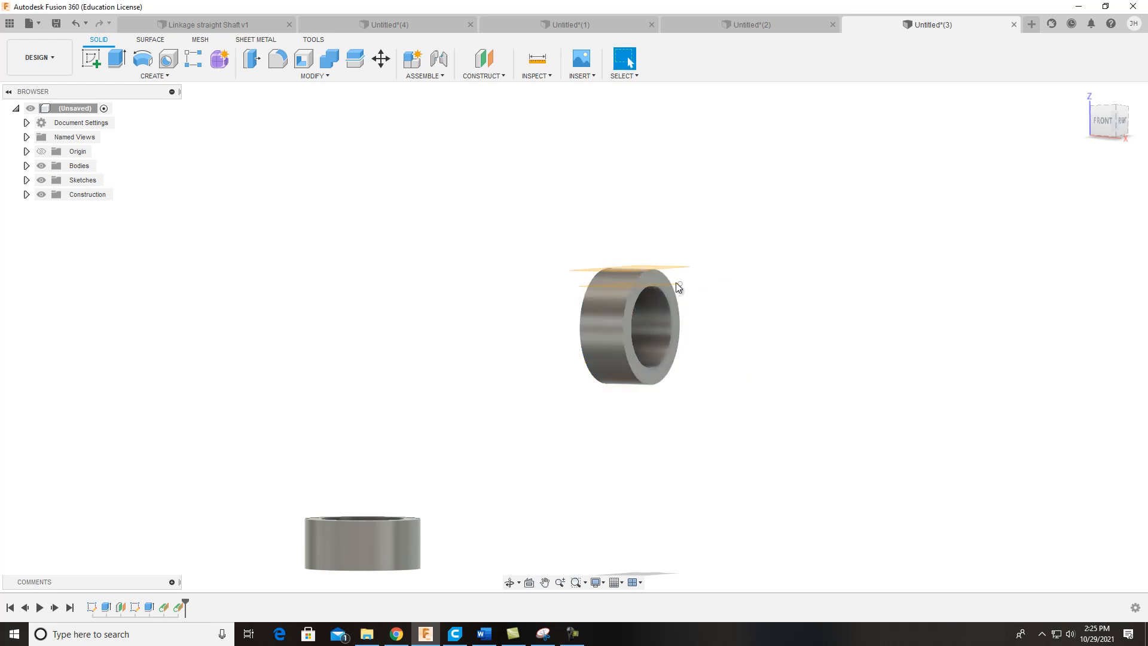
pyautogui.press('Delete')
# Step: Create a construction plane offset -35 mm from the tangent plane, running through the raised ring's centre
pyautogui.moveTo(1112, 128); pyautogui.dragTo(1098, 145)
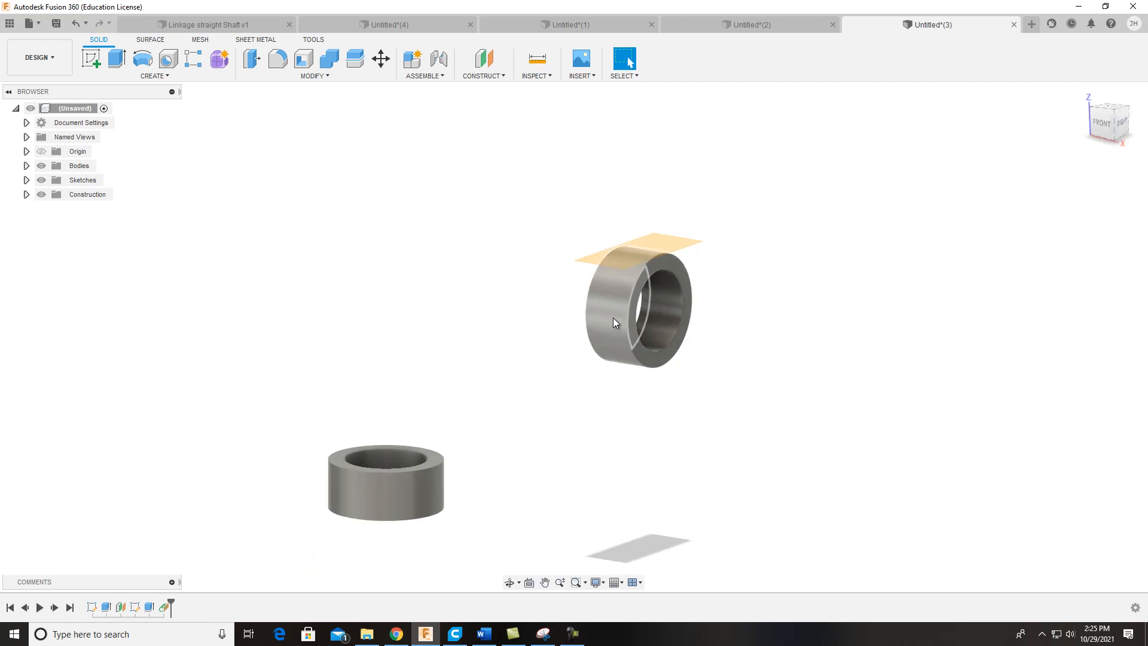
pyautogui.click(497, 78)
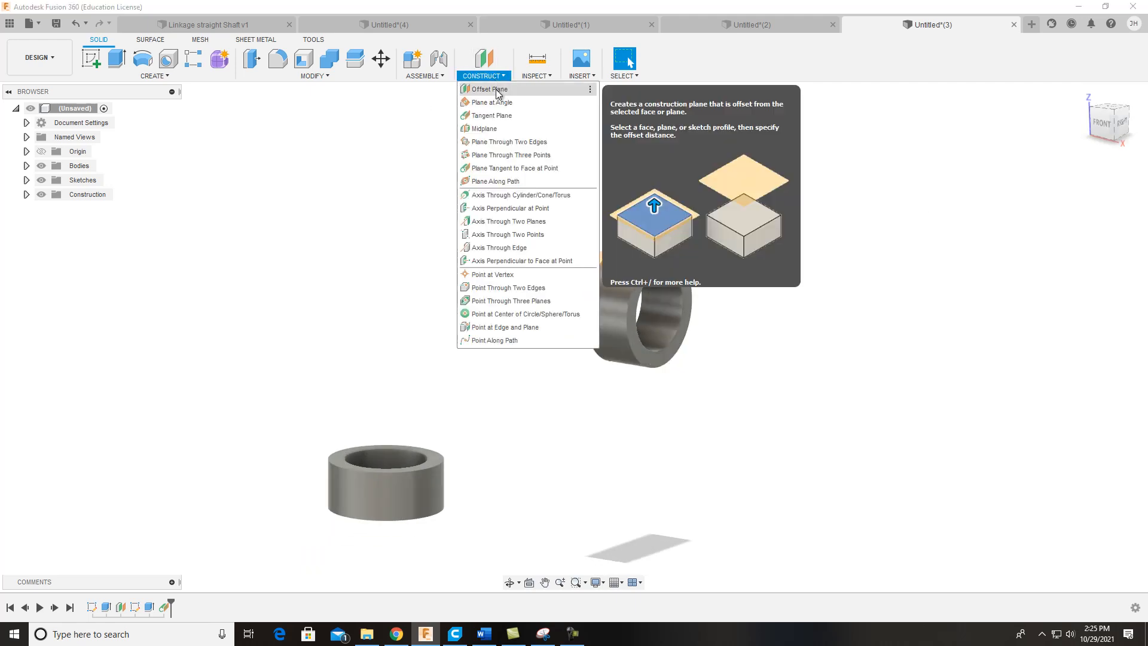
pyautogui.click(497, 90)
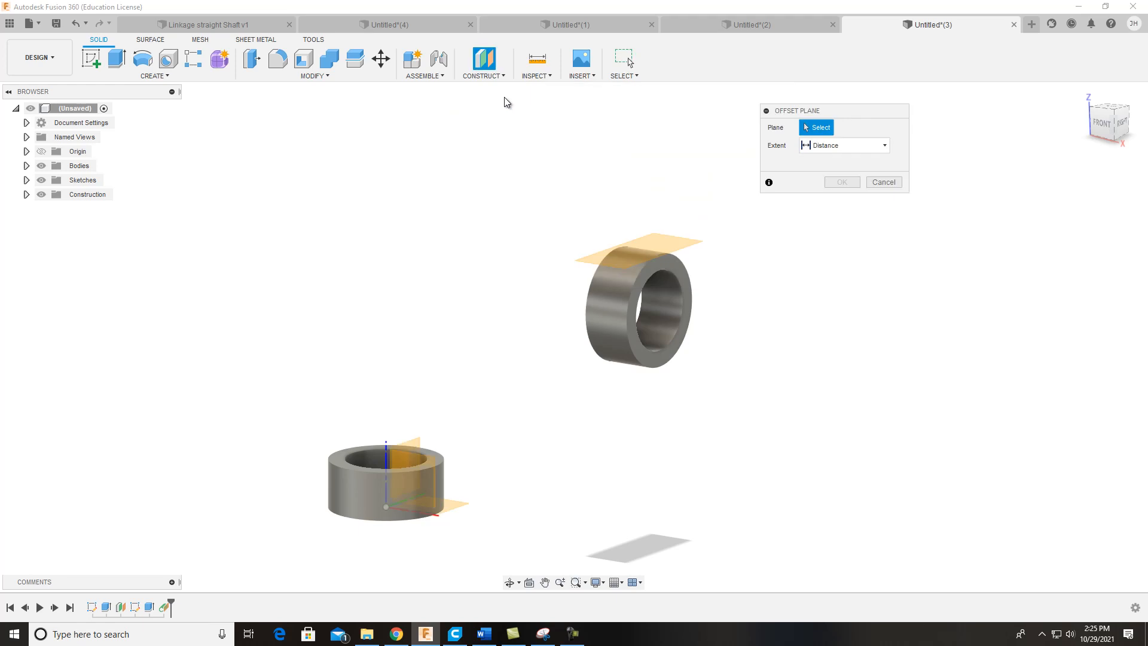
pyautogui.click(583, 260)
pyautogui.moveTo(585, 252); pyautogui.dragTo(634, 308)
pyautogui.write('-')
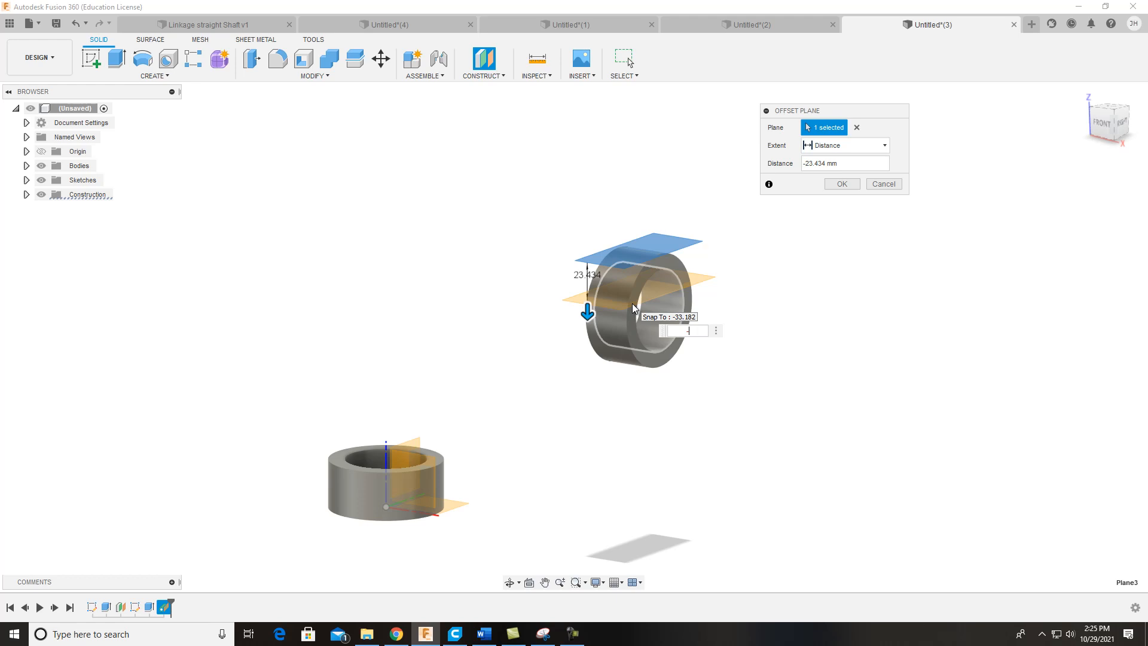
pyautogui.write('35')
pyautogui.press('Return')
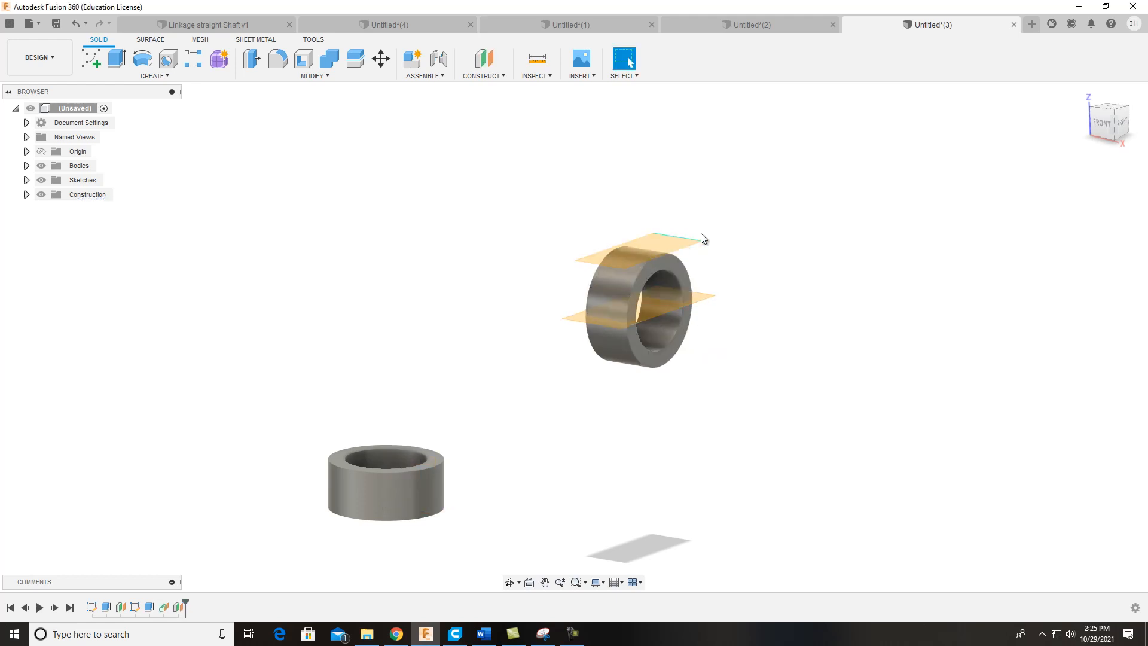
# Step: Start a sketch on the plane through the raised ring's centre and project the ring's two outer circular edges onto it
pyautogui.moveTo(787, 306); pyautogui.dragTo(782, 289, button='middle')
pyautogui.moveTo(1097, 125)
pyautogui.mouseDown()
pyautogui.moveTo(958, 318)
pyautogui.moveTo(722, 214)
pyautogui.mouseUp()
pyautogui.click(83, 56)
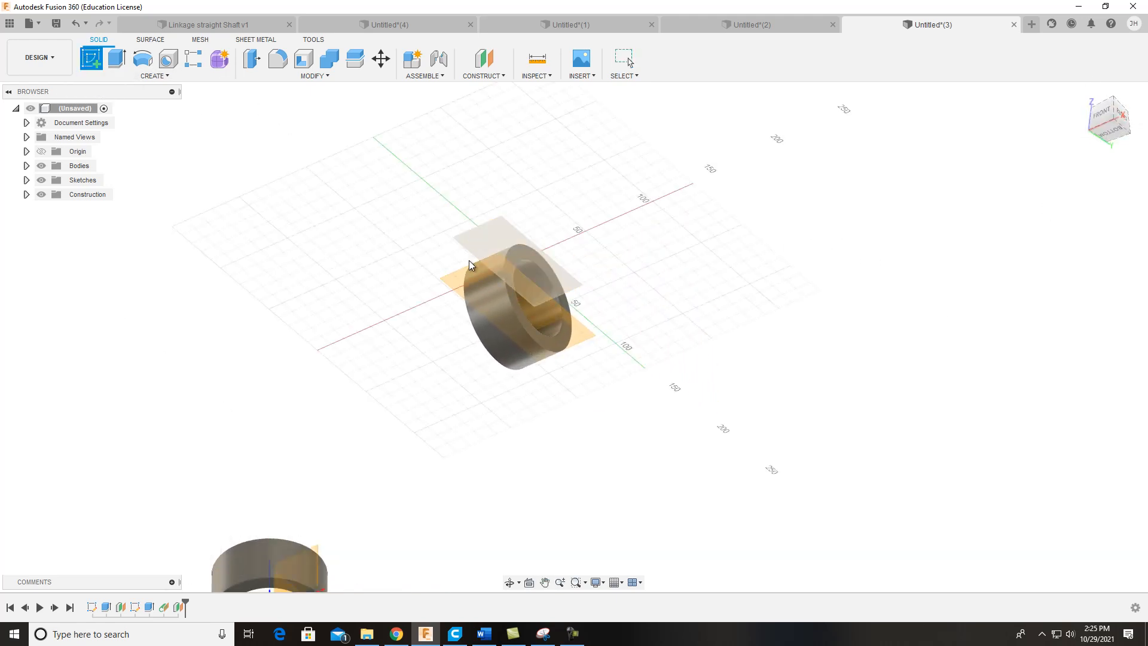
pyautogui.click(457, 275)
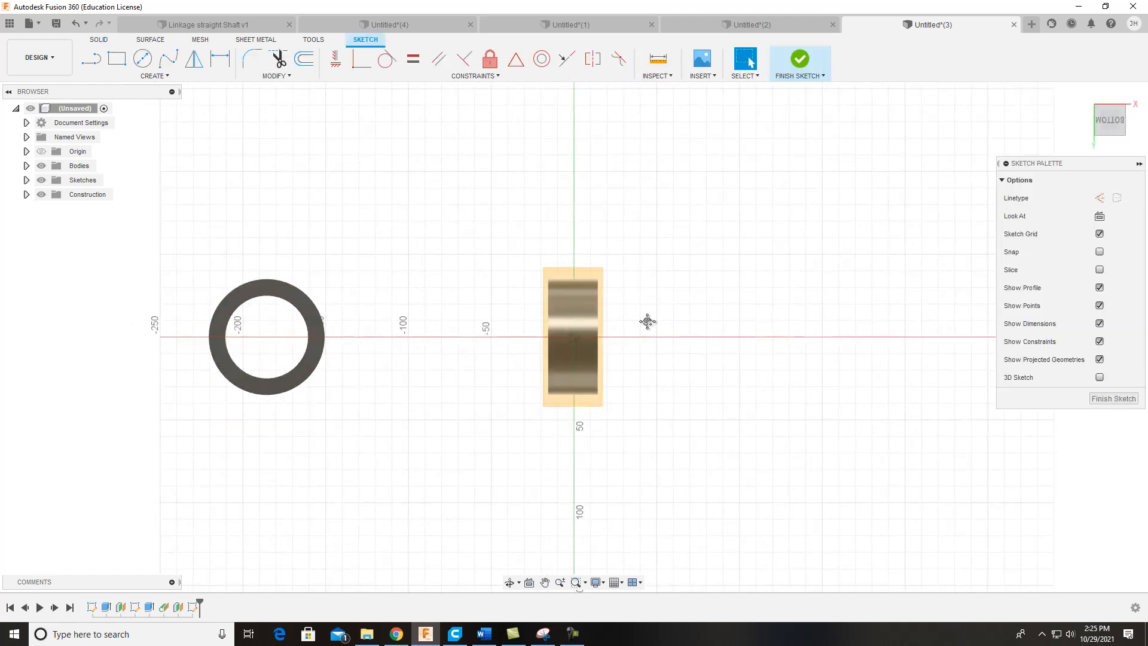
pyautogui.scroll(3, 521, 335)
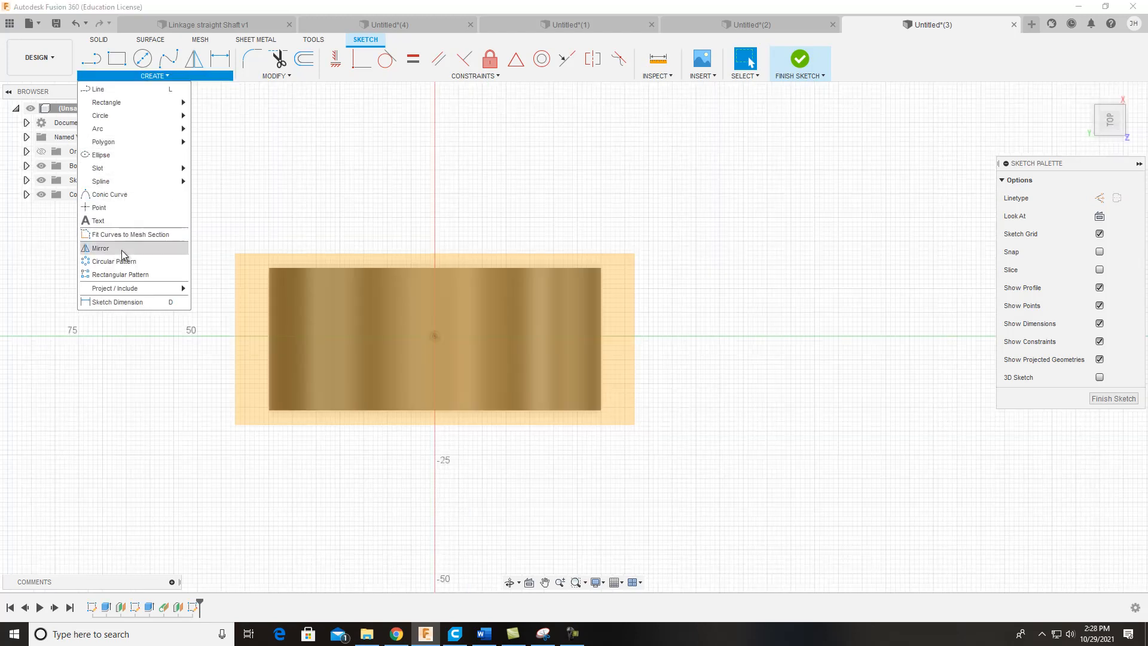
pyautogui.moveTo(126, 292)
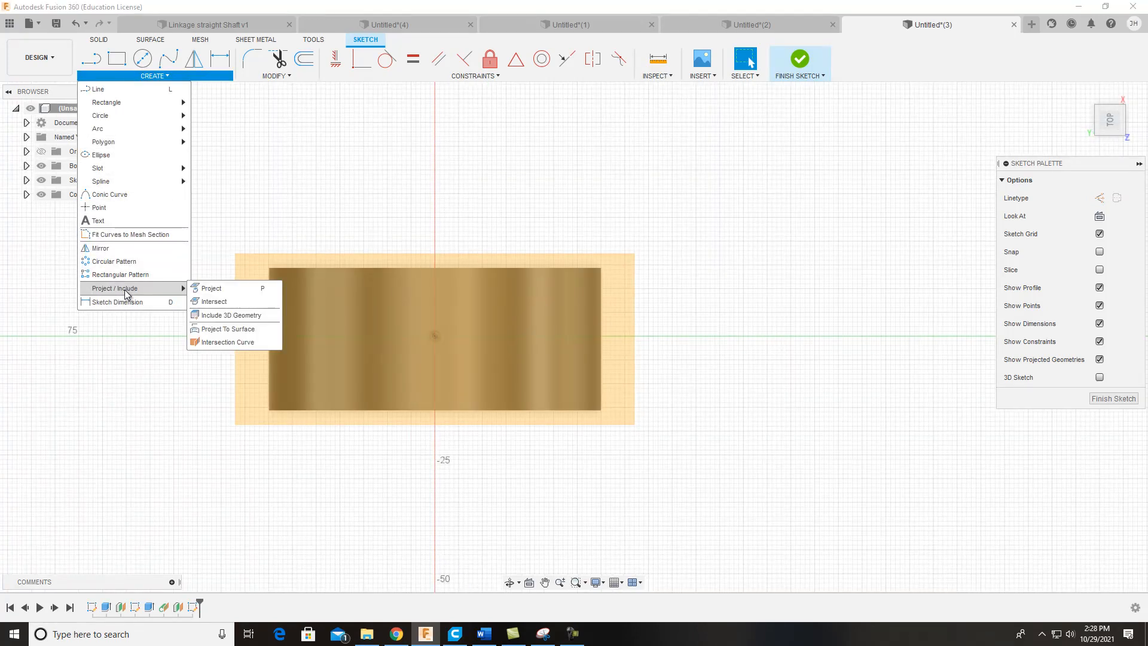
pyautogui.click(213, 289)
pyautogui.click(389, 270)
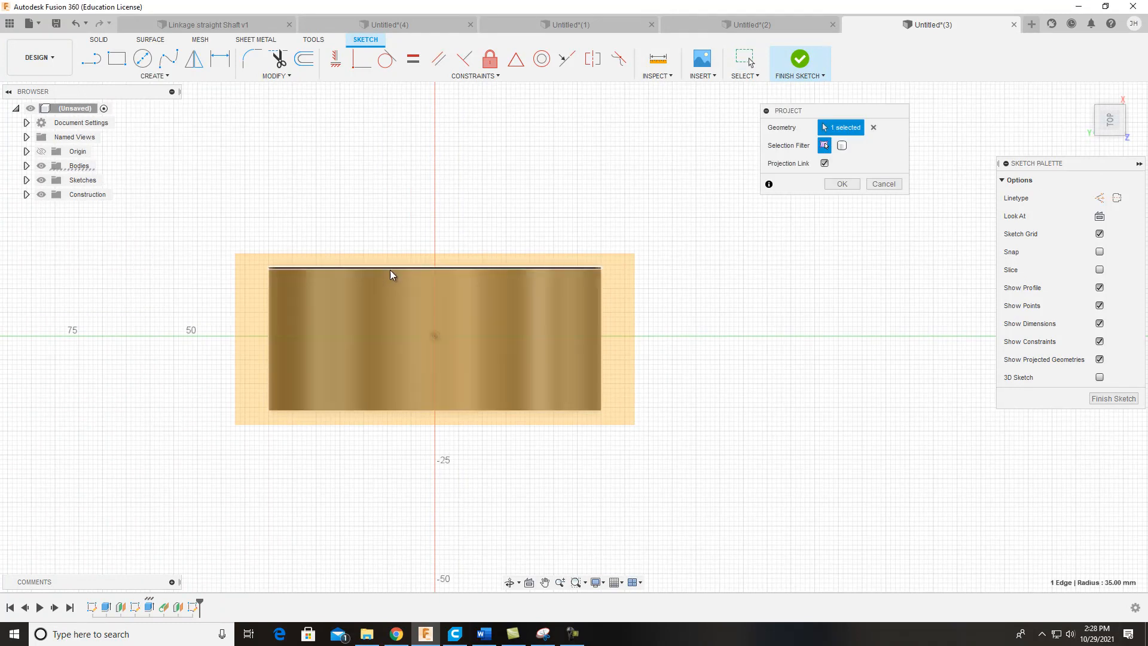
pyautogui.click(450, 411)
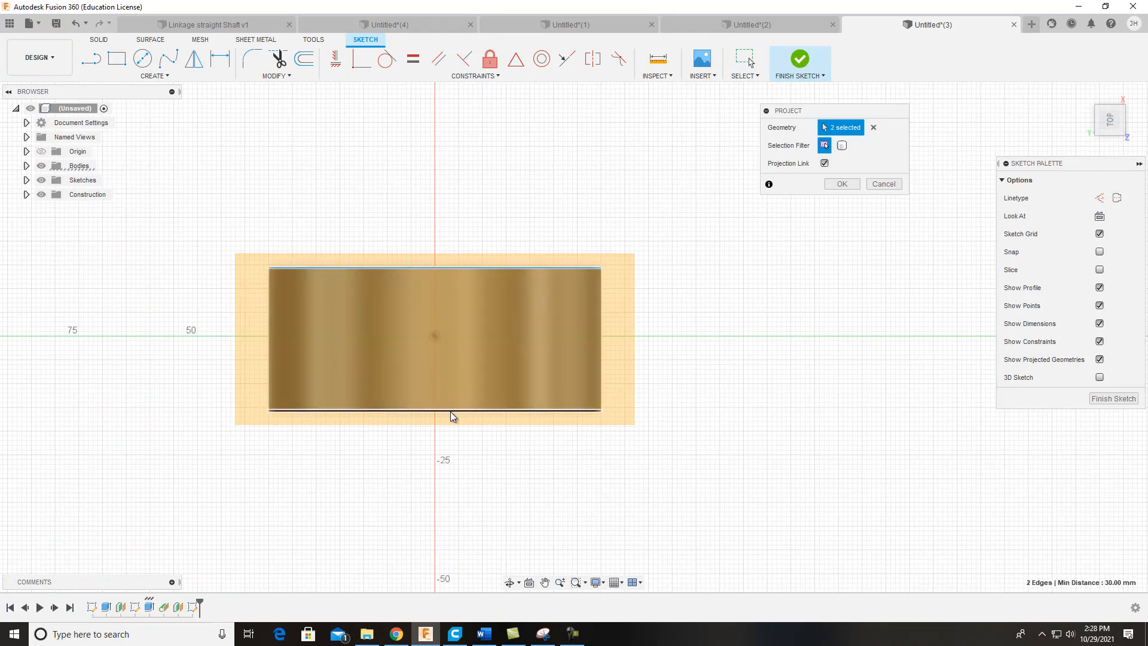
pyautogui.click(841, 184)
# Step: Draw a line between the midpoints of the two projected ring edges, across the ring's width
pyautogui.click(1110, 130)
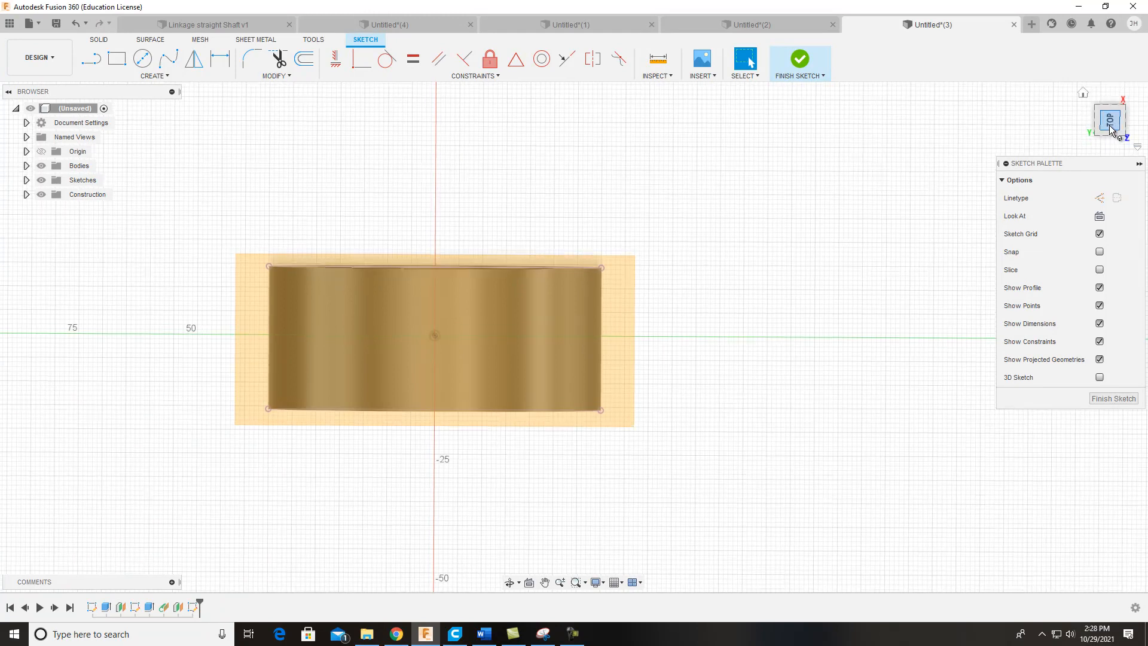
pyautogui.keyDown('shift'); pyautogui.moveTo(735, 285); pyautogui.dragTo(466, 259, button='middle'); pyautogui.keyUp('shift')
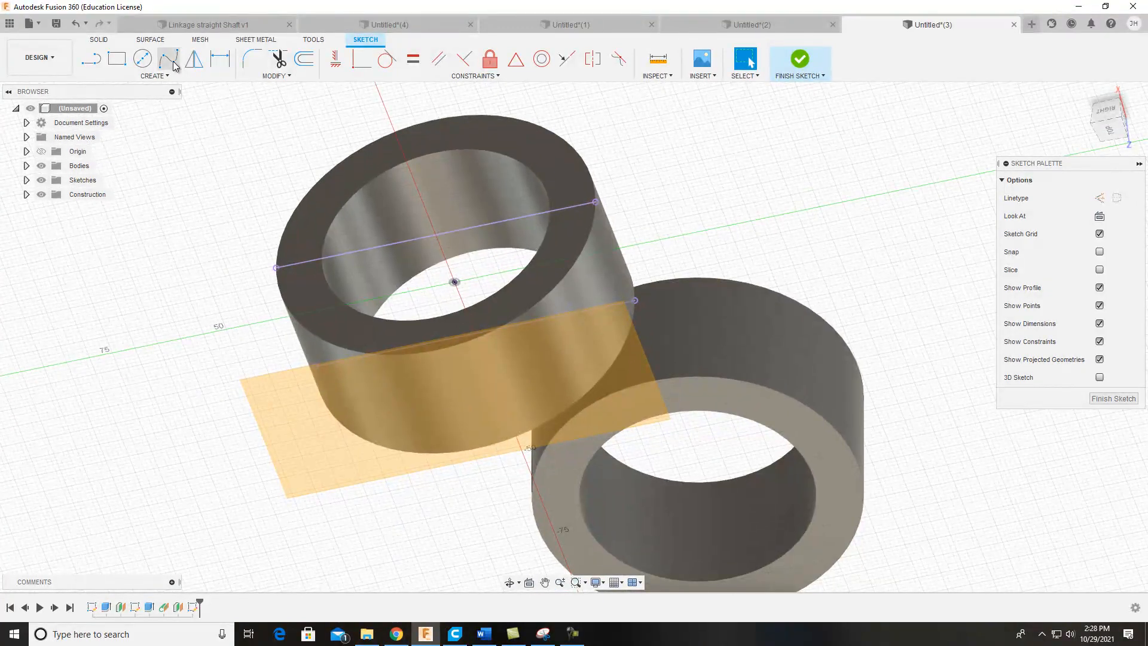
pyautogui.moveTo(431, 217); pyautogui.dragTo(389, 162, button='middle')
pyautogui.click(99, 65)
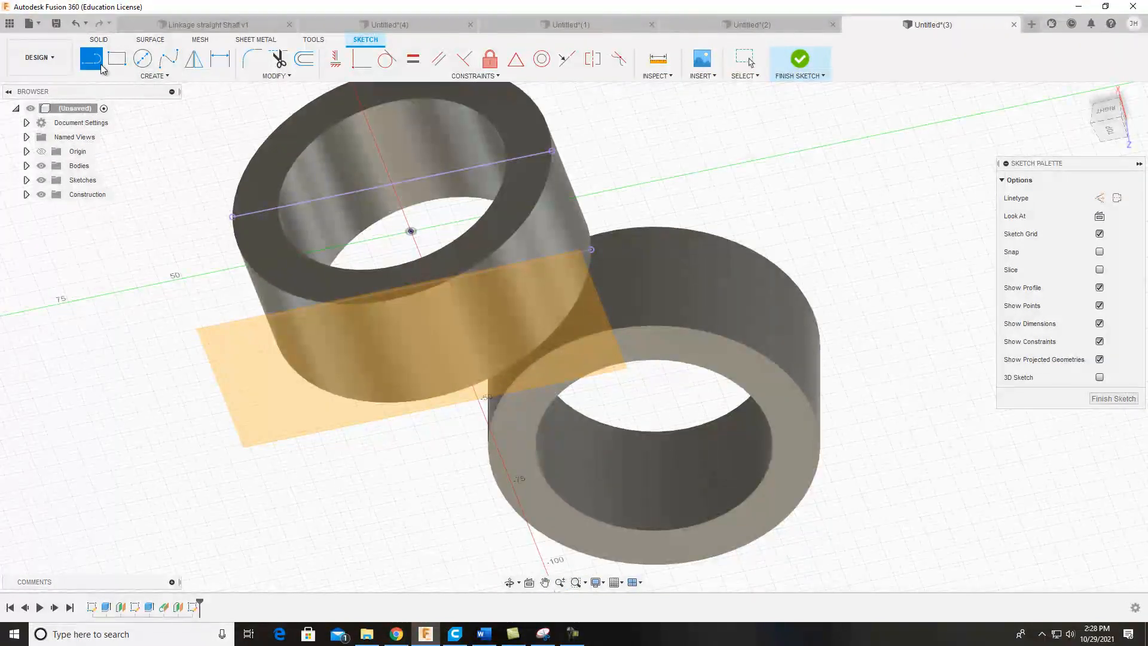
pyautogui.click(395, 188)
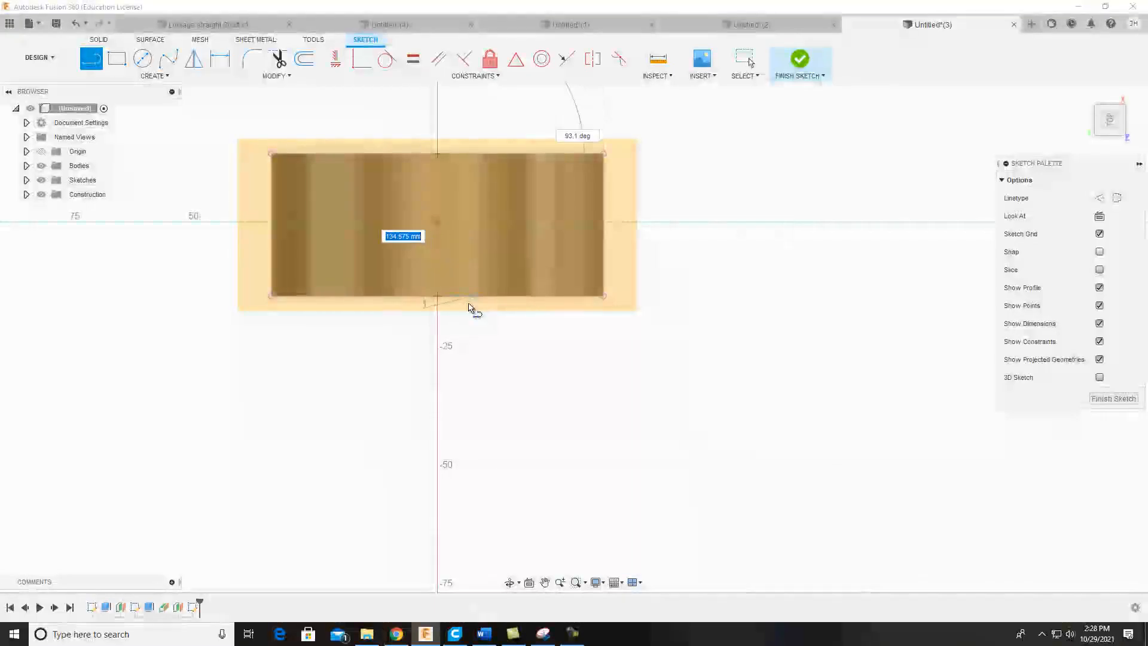
pyautogui.click(437, 296)
pyautogui.press('Escape')
# Step: Sketch an ellipse about 22.9 mm wide and 13.3 mm high, centred at the midpoint of the connecting line
pyautogui.scroll(1, 441, 192)
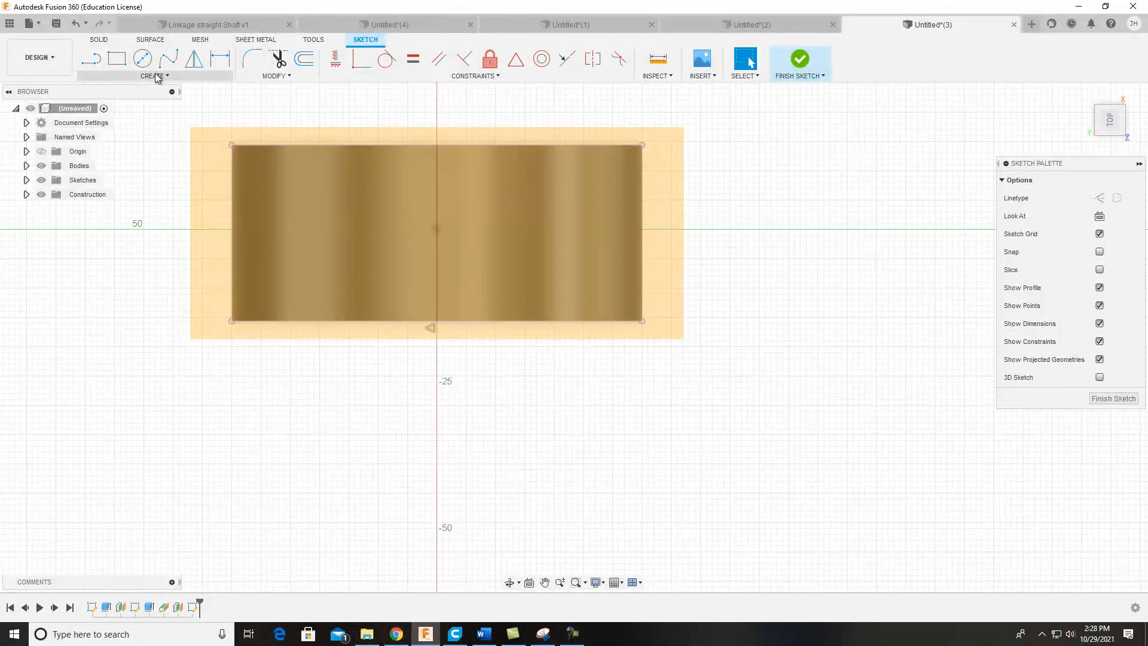
pyautogui.click(154, 76)
pyautogui.click(125, 154)
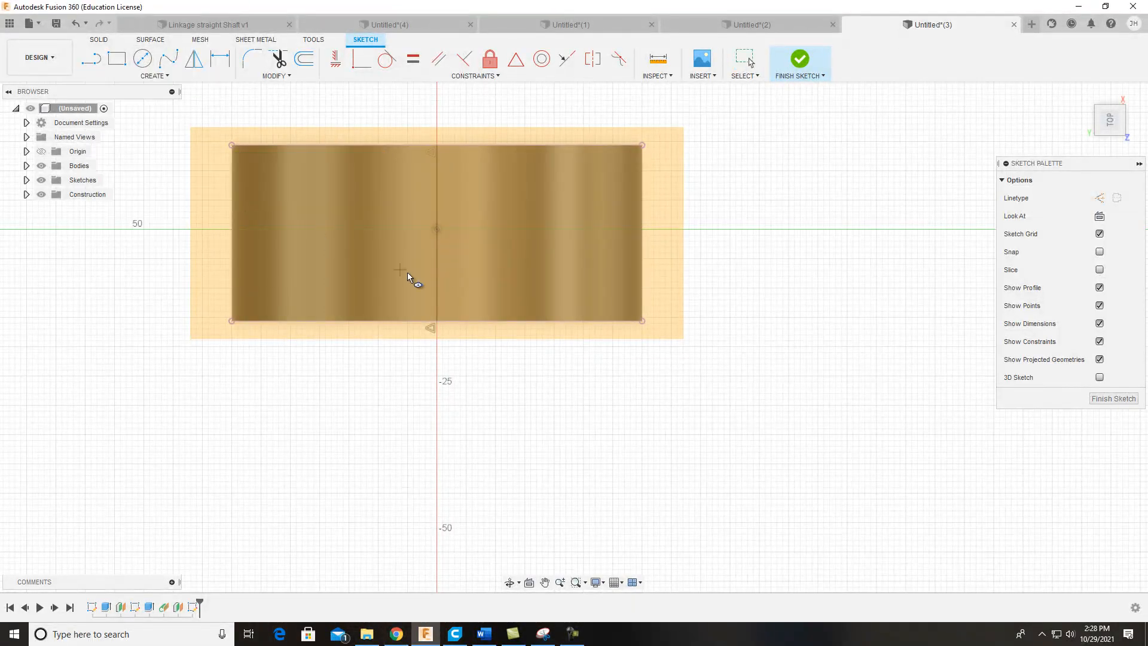
pyautogui.scroll(4, 438, 235)
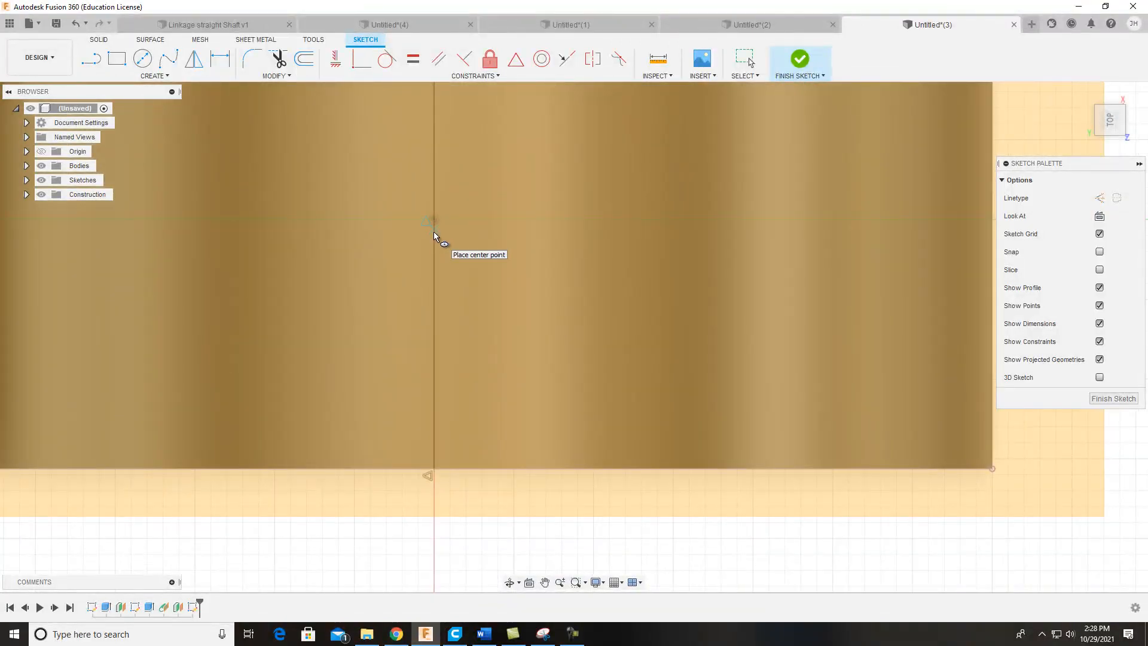
pyautogui.click(433, 230)
pyautogui.click(617, 225)
pyautogui.click(501, 131)
pyautogui.scroll(-3, 515, 171)
# Step: Dimension the ellipse's height between its two vertical extreme points as 25 mm
pyautogui.click(220, 58)
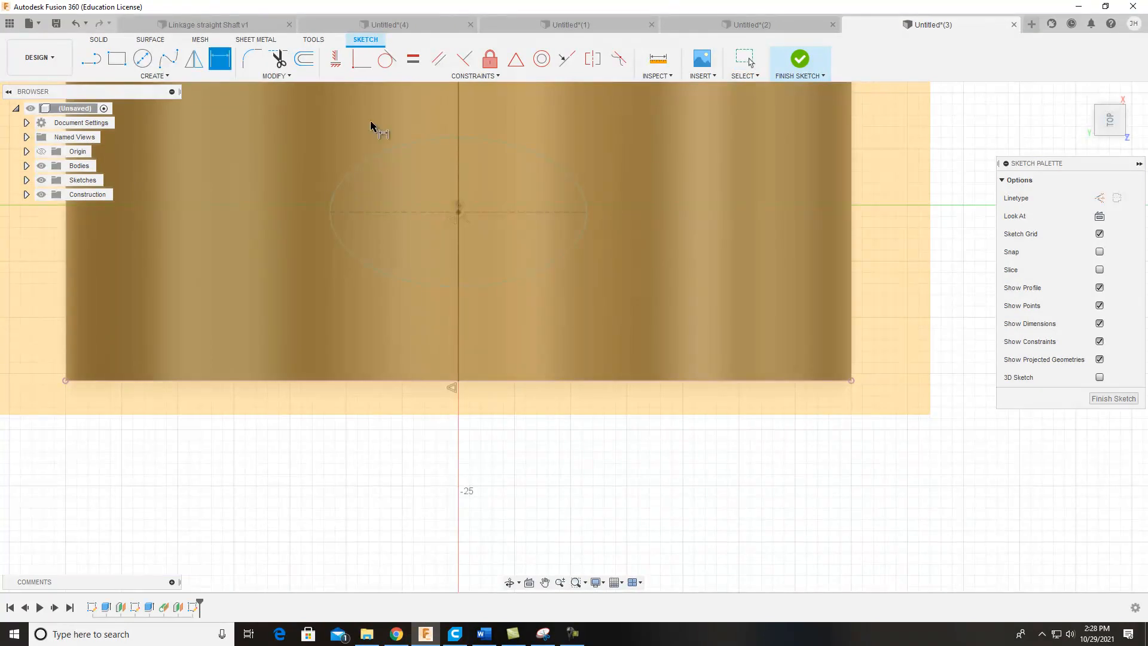
pyautogui.click(445, 139)
pyautogui.click(462, 286)
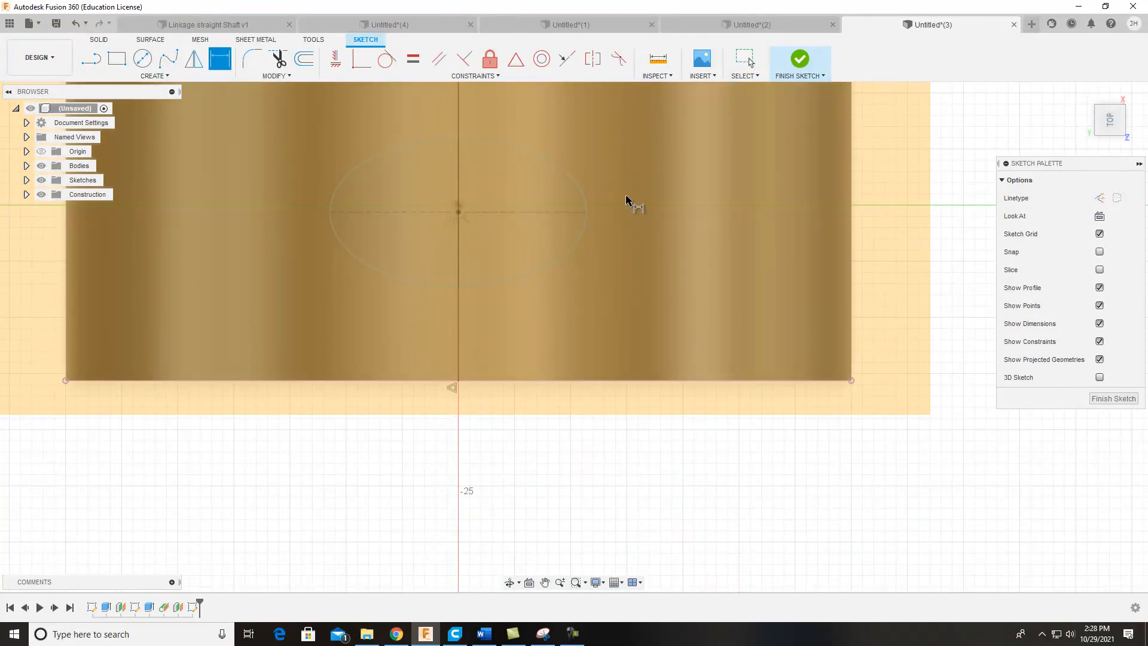
pyautogui.click(459, 138)
pyautogui.click(460, 287)
pyautogui.moveTo(711, 241); pyautogui.dragTo(563, 302, button='middle')
pyautogui.scroll(-3, 563, 302)
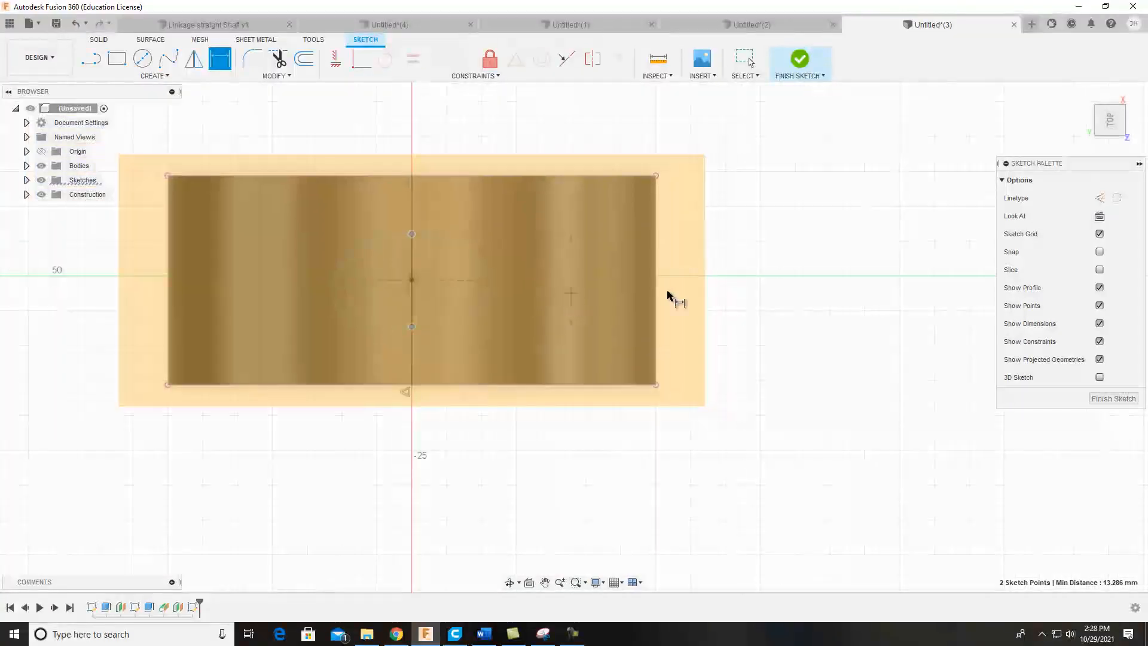
pyautogui.click(766, 289)
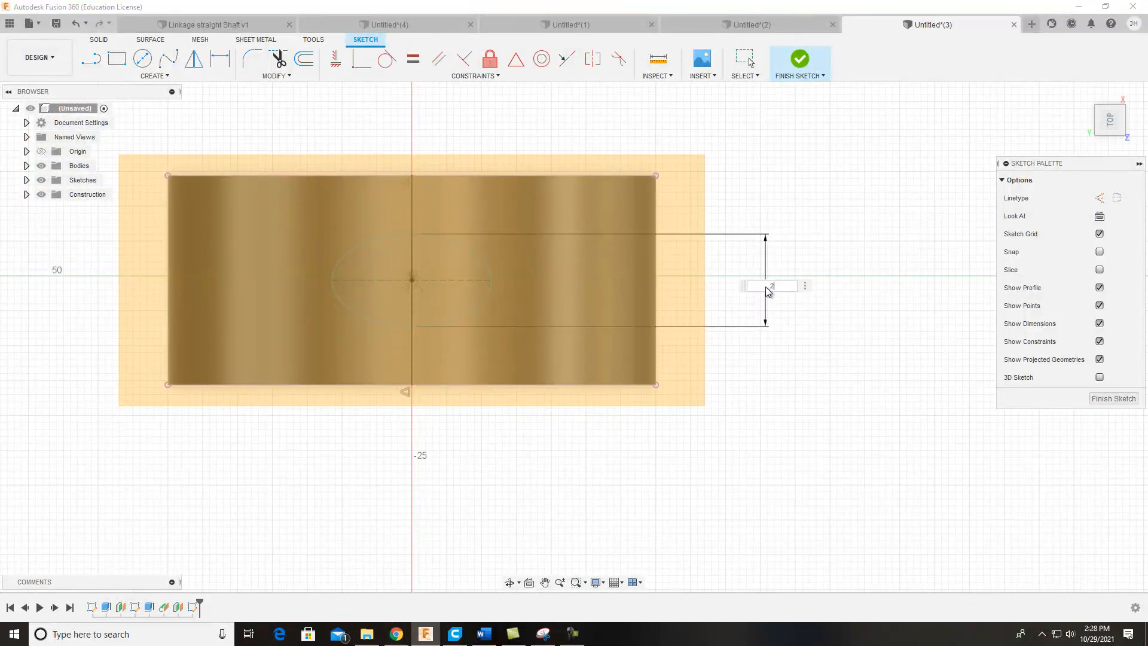
pyautogui.press('Return')
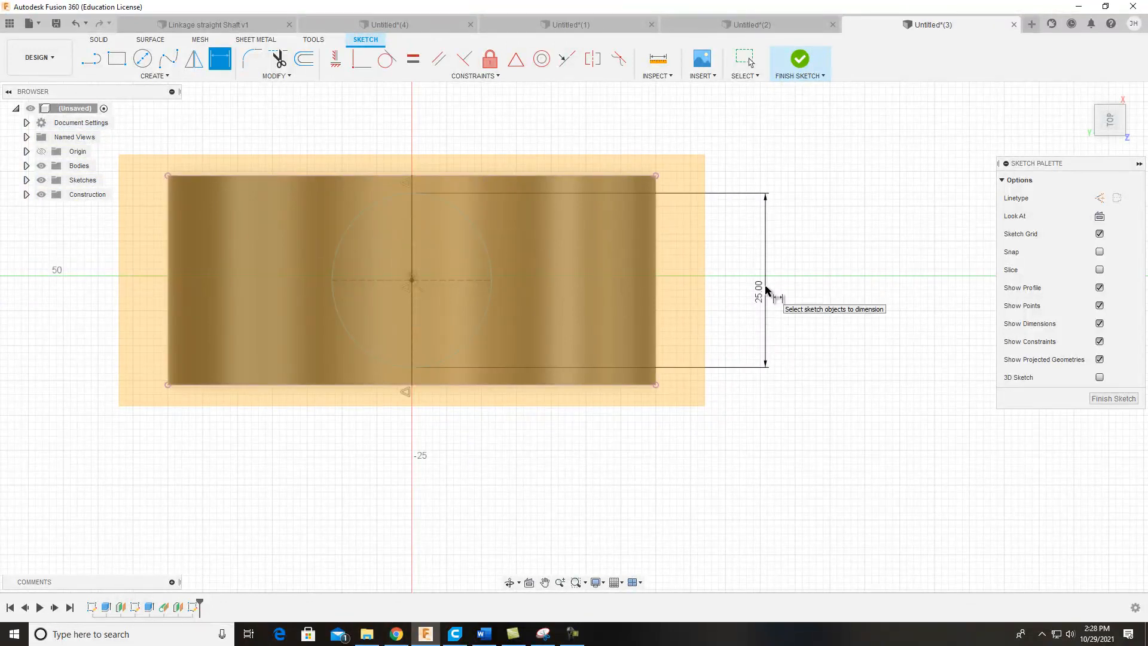
# Step: Dimension the ellipse's horizontal axis as 50 mm
pyautogui.click(333, 280)
pyautogui.click(491, 280)
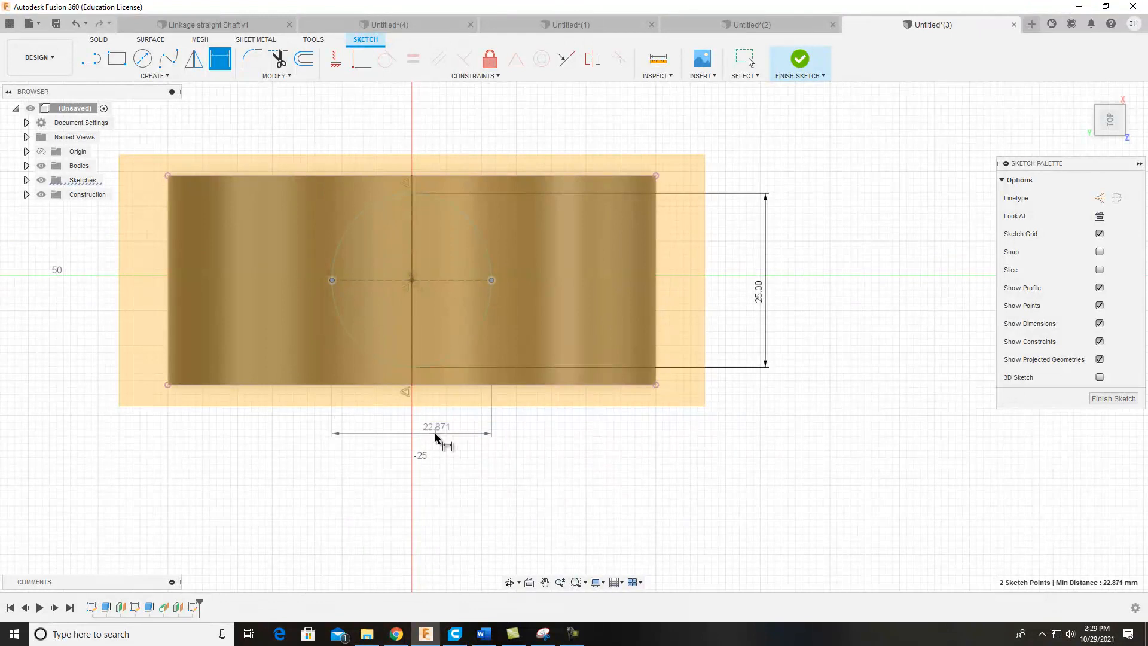
pyautogui.click(413, 450)
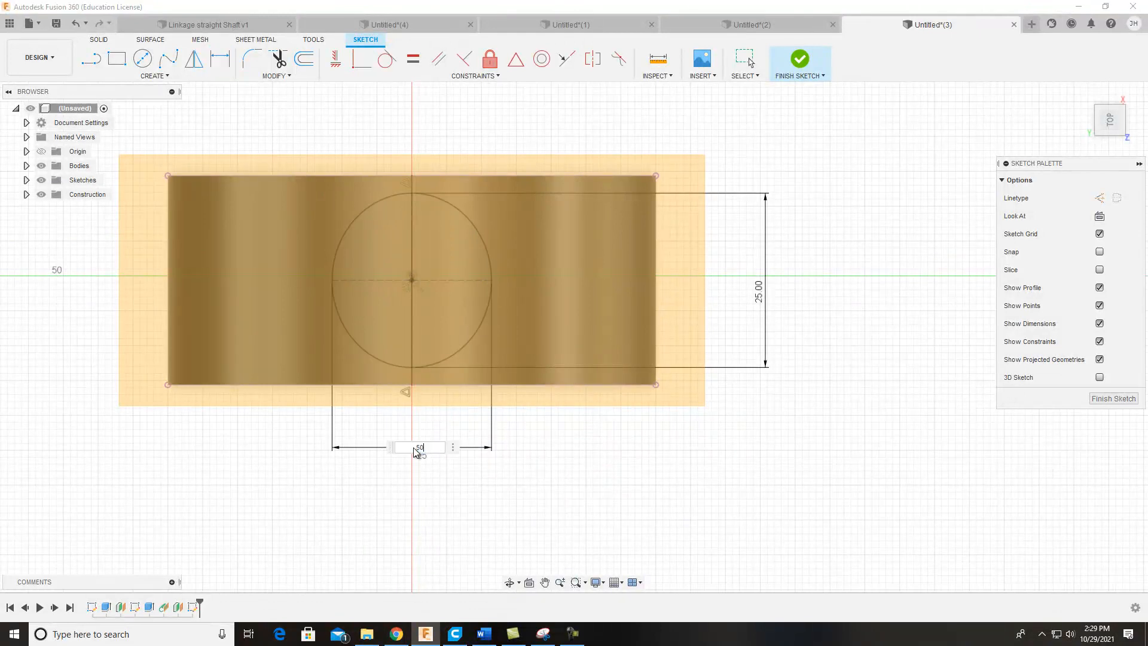
pyautogui.press('Return')
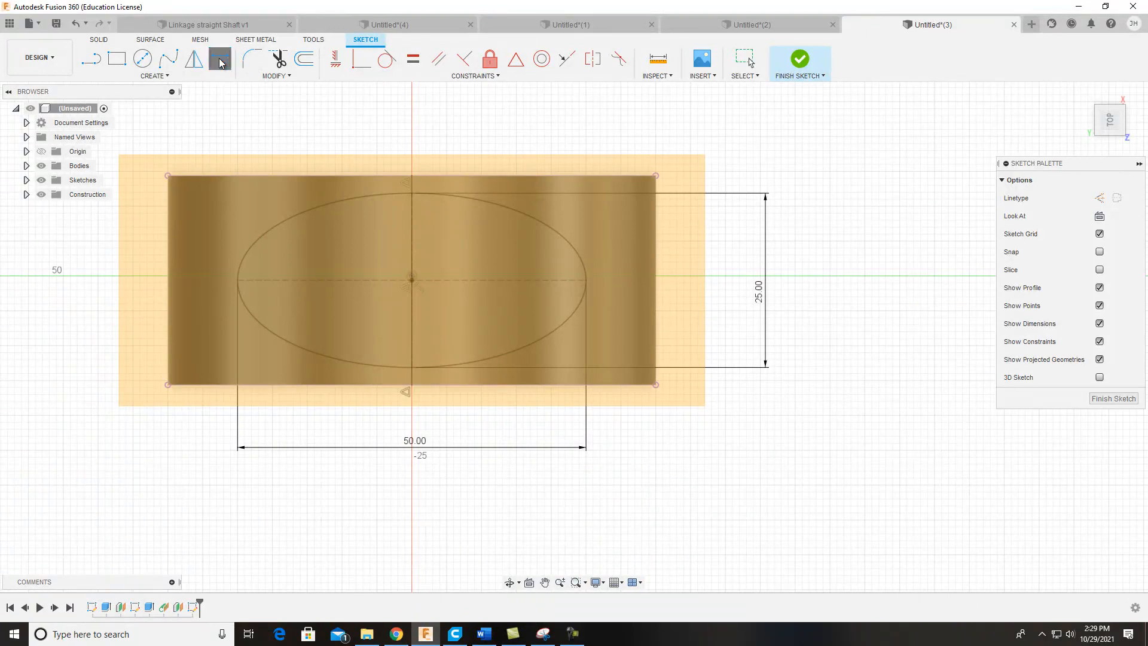
pyautogui.click(412, 176)
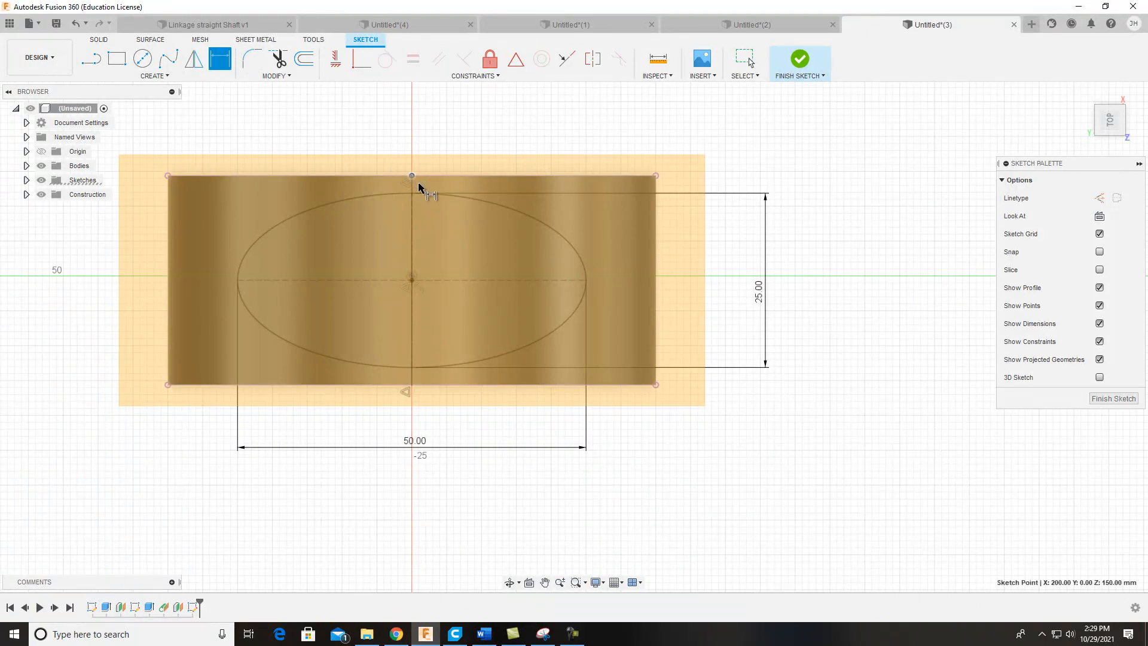
pyautogui.click(411, 280)
pyautogui.scroll(-1, 471, 249)
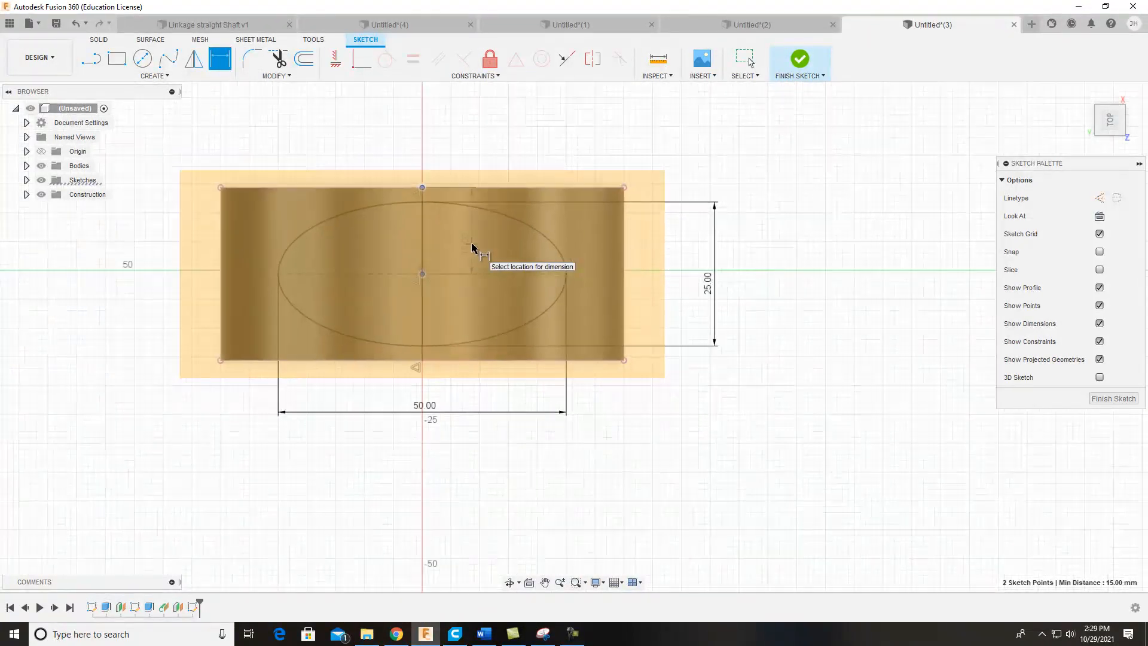
pyautogui.scroll(2, 469, 248)
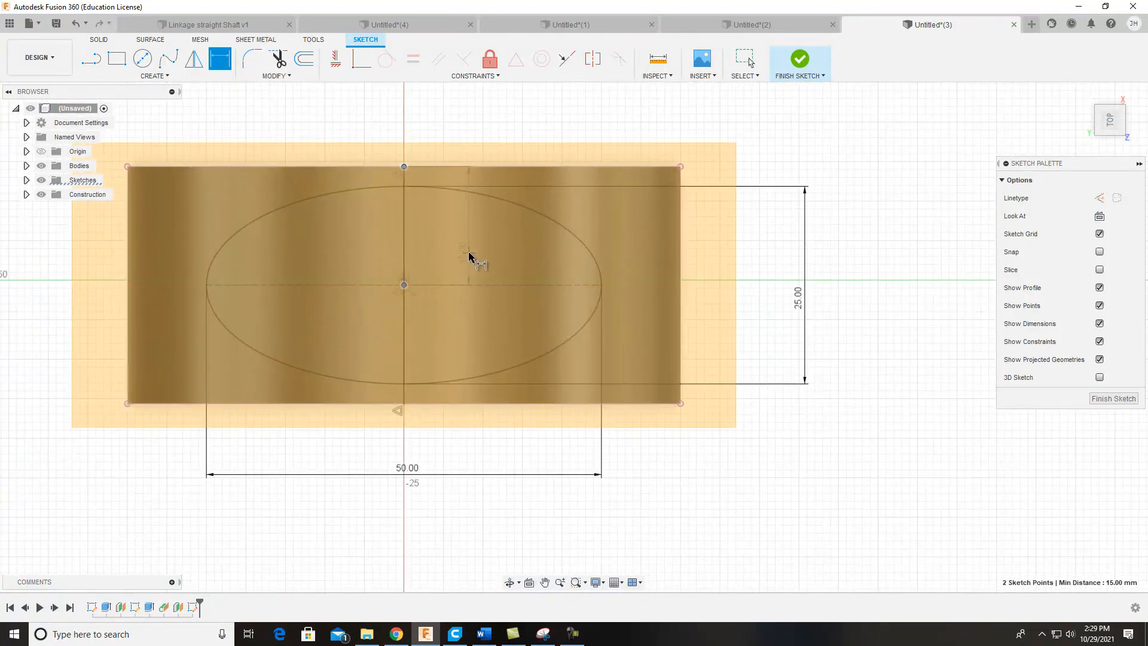
pyautogui.press('Escape')
pyautogui.scroll(-1, 604, 231)
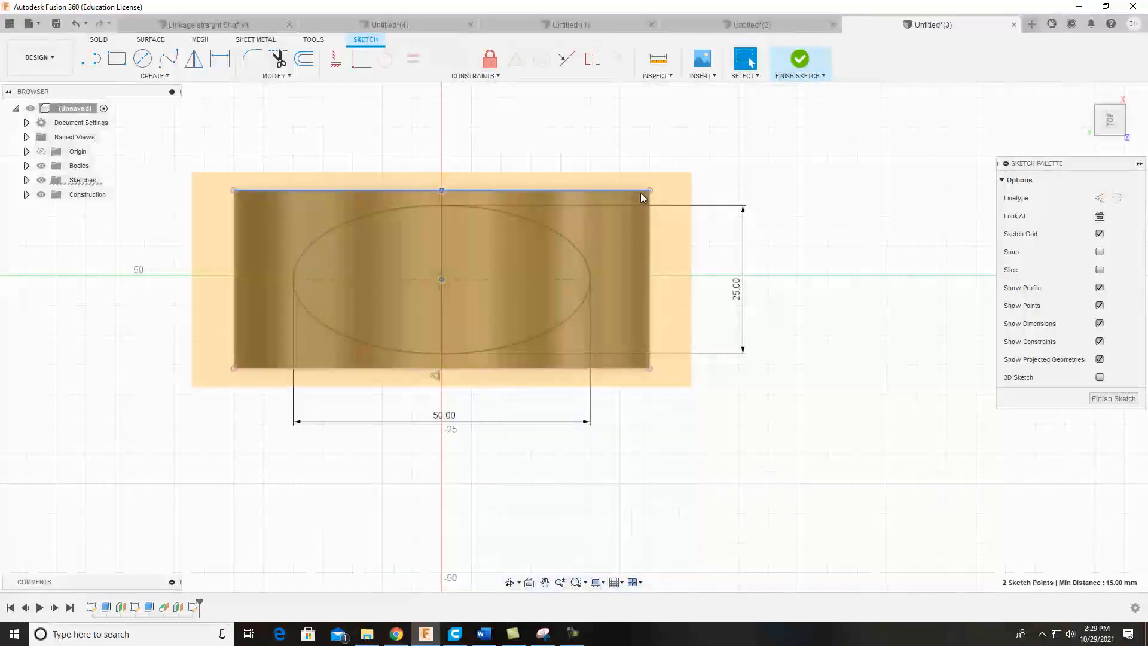
# Step: Finish the ellipse sketch and bring both rings into view from the front
pyautogui.click(800, 59)
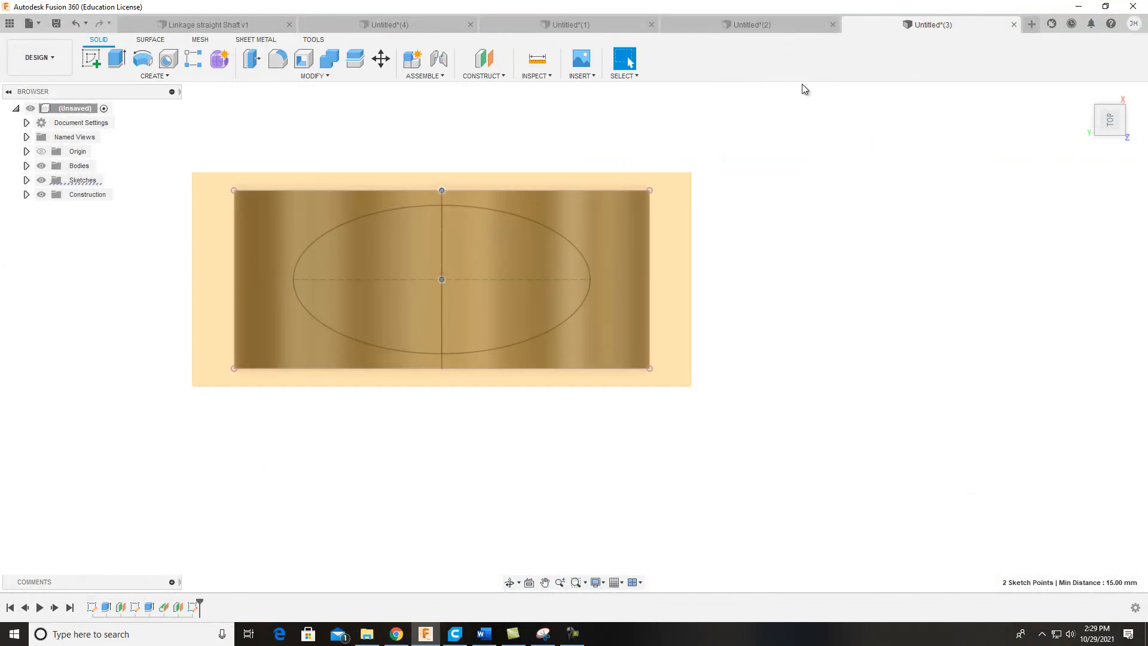
pyautogui.moveTo(1101, 129); pyautogui.dragTo(1057, 182)
pyautogui.moveTo(809, 310); pyautogui.dragTo(868, 253, button='middle')
pyautogui.scroll(-2, 868, 253)
pyautogui.scroll(-4, 867, 253)
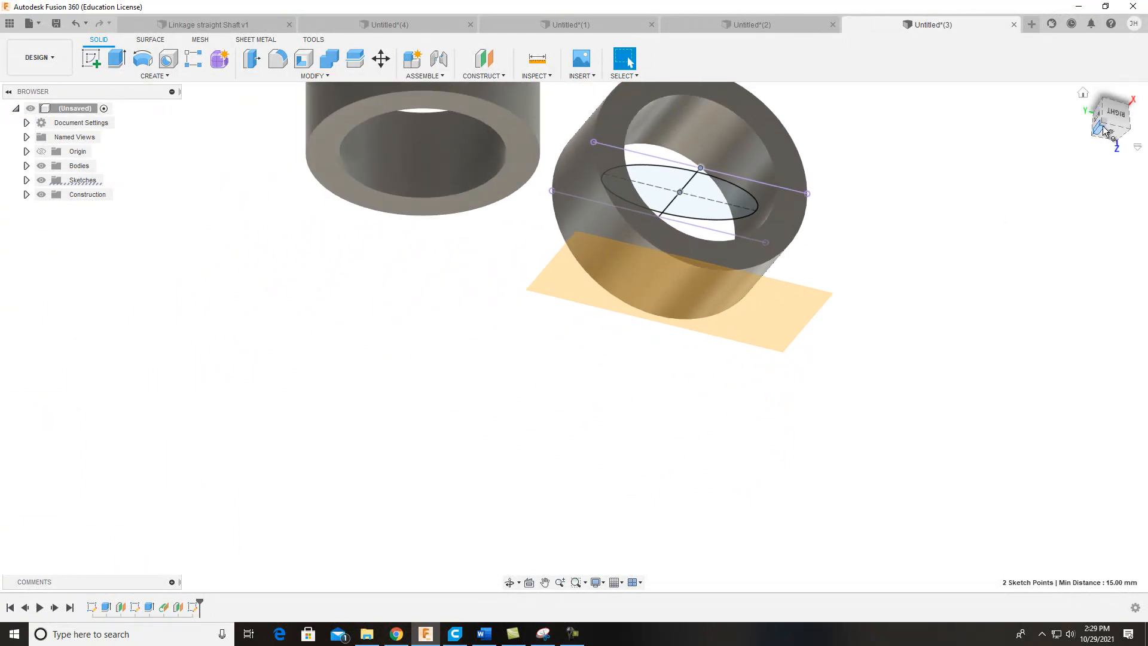
pyautogui.moveTo(1107, 120); pyautogui.dragTo(1096, 142)
pyautogui.keyDown('shift'); pyautogui.moveTo(887, 282); pyautogui.dragTo(840, 309, button='middle'); pyautogui.keyUp('shift')
pyautogui.press('Escape')
pyautogui.scroll(-5, 828, 302)
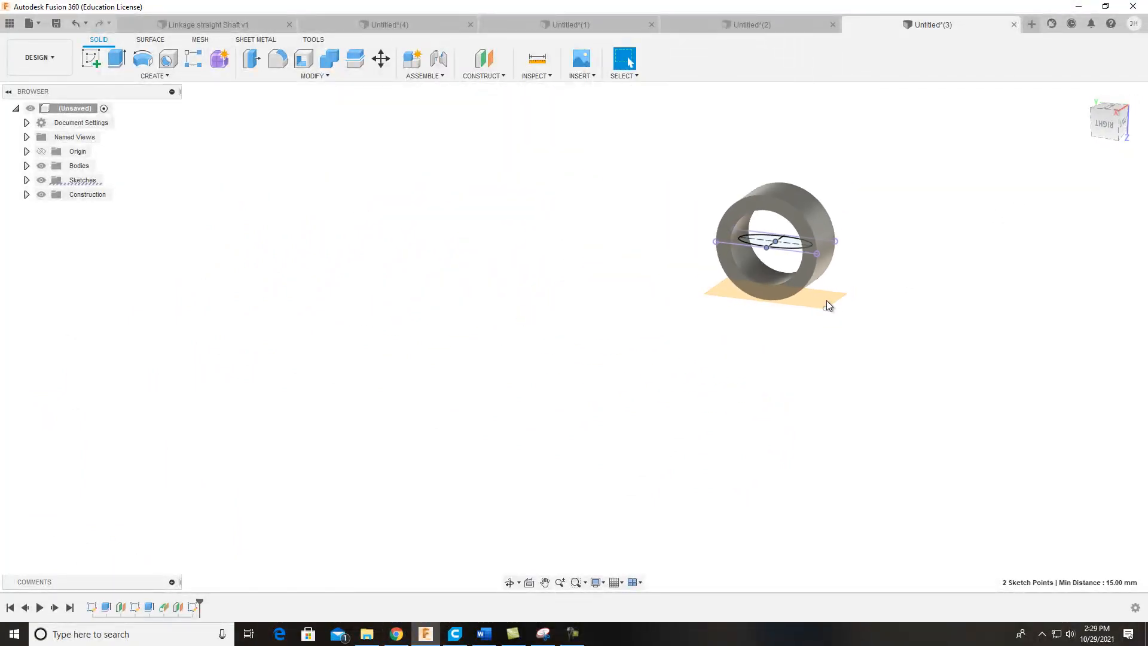
pyautogui.keyDown('shift'); pyautogui.moveTo(889, 270); pyautogui.dragTo(687, 281, button='middle'); pyautogui.keyUp('shift')
pyautogui.keyDown('shift'); pyautogui.moveTo(827, 231); pyautogui.dragTo(697, 253, button='middle'); pyautogui.keyUp('shift')
pyautogui.press('Escape')
pyautogui.scroll(-2, 925, 129)
pyautogui.scroll(3, 925, 131)
pyautogui.moveTo(952, 151)
pyautogui.mouseDown(button='middle')
pyautogui.moveTo(802, 278)
pyautogui.moveTo(807, 244)
pyautogui.mouseUp(button='middle')
pyautogui.scroll(2, 801, 277)
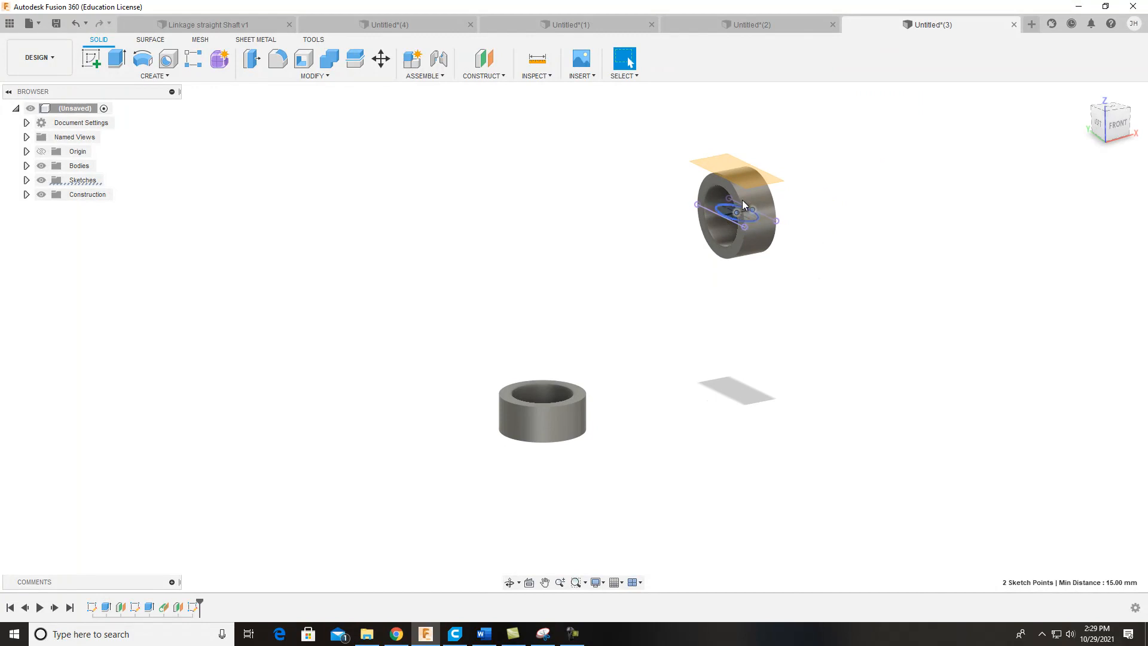
# Step: Start an offset plane from the plane tangent to the raised ring's outer face, with a distance of -170 mm
pyautogui.click(495, 76)
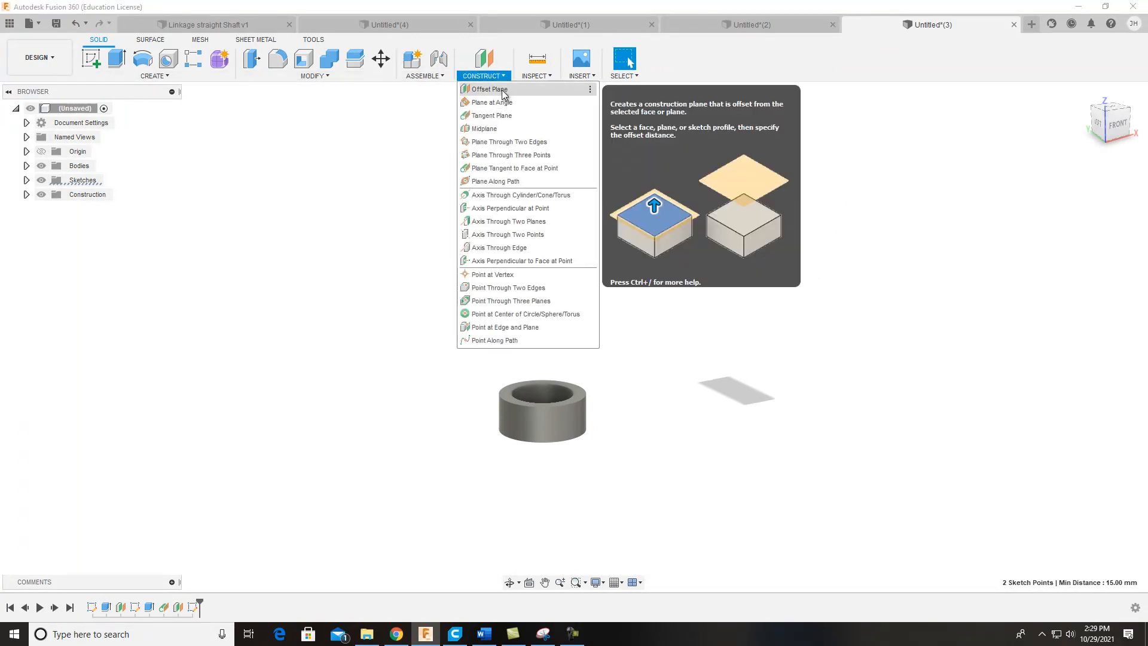
pyautogui.click(502, 89)
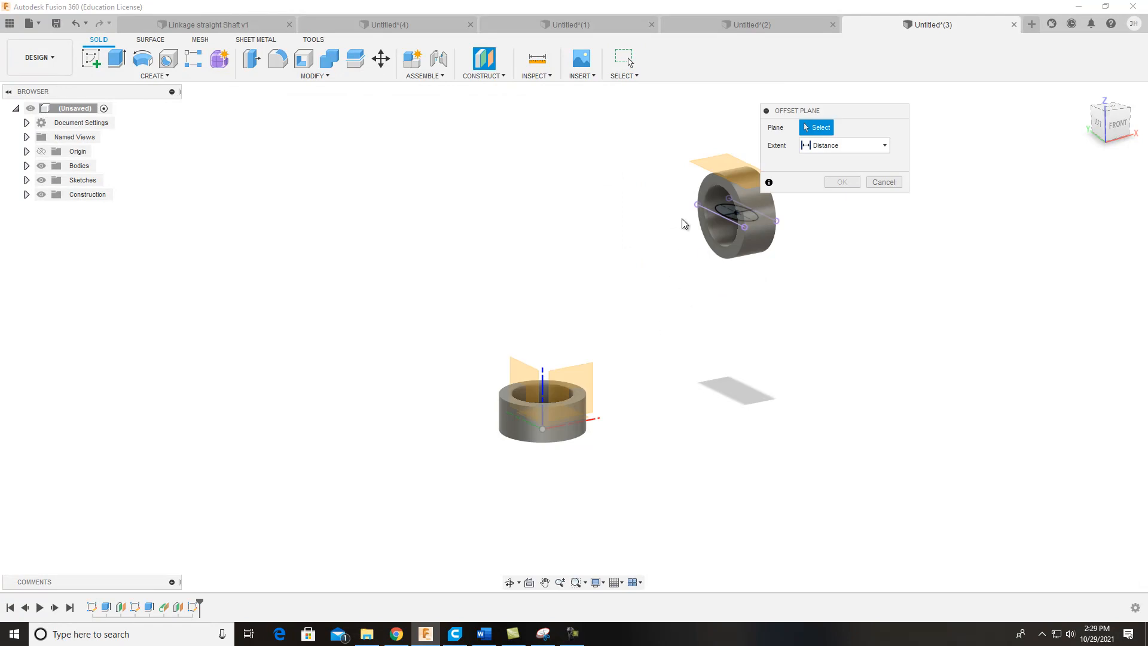
pyautogui.click(698, 162)
pyautogui.moveTo(700, 163); pyautogui.dragTo(691, 307)
pyautogui.write('17')
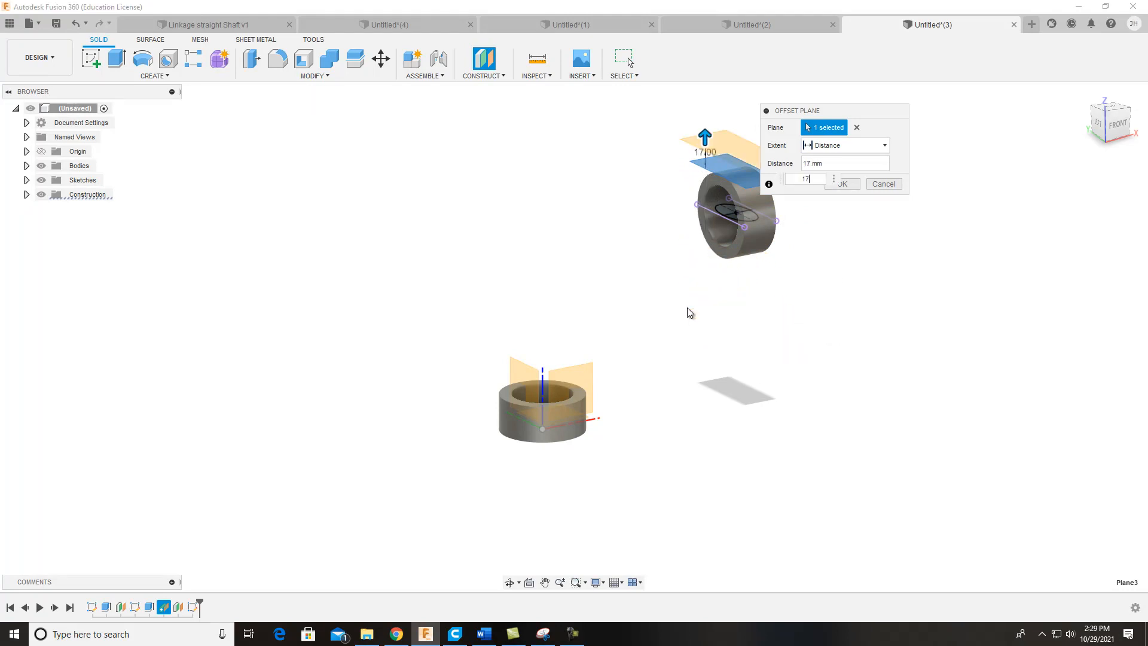
pyautogui.press('BackSpace')
pyautogui.press('BackSpace')
pyautogui.write('-170')
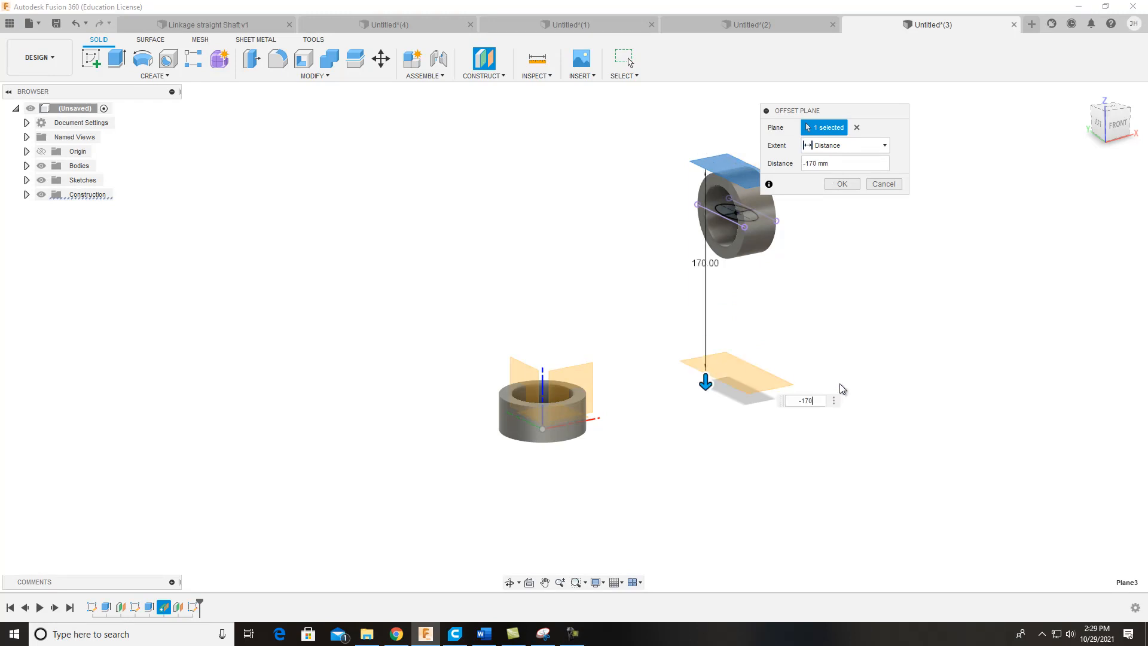
# Step: Try a distance of -150 mm for the offset plane
pyautogui.moveTo(1110, 119); pyautogui.dragTo(1110, 121)
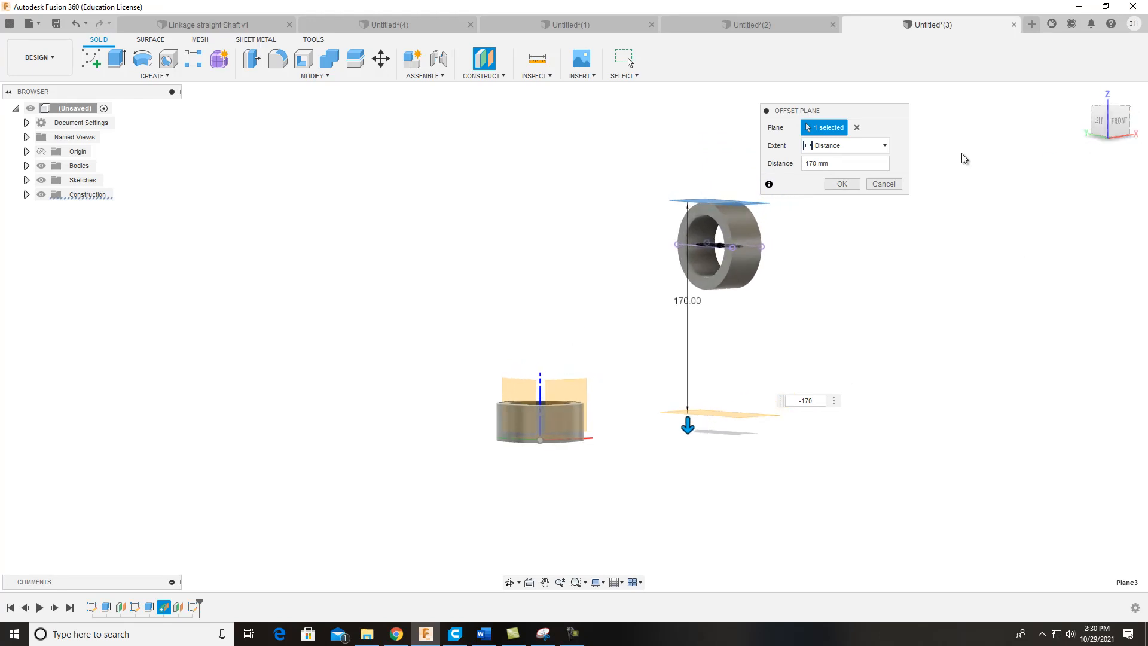
pyautogui.moveTo(835, 165); pyautogui.dragTo(807, 166)
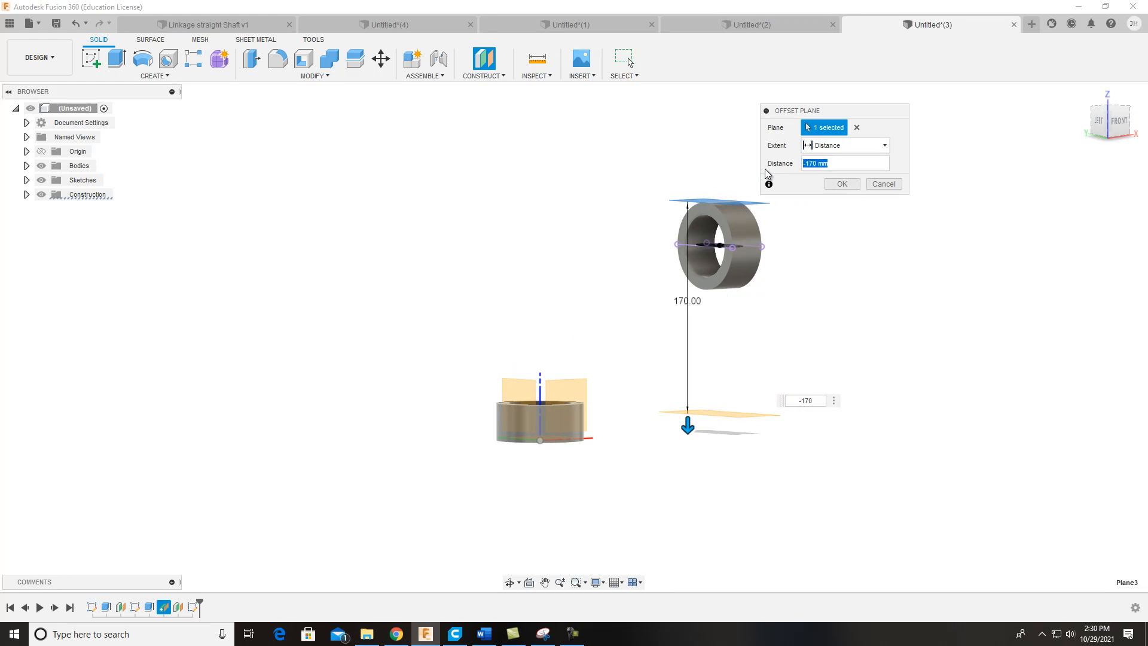
pyautogui.write('150')
pyautogui.moveTo(1107, 120); pyautogui.dragTo(1059, 136)
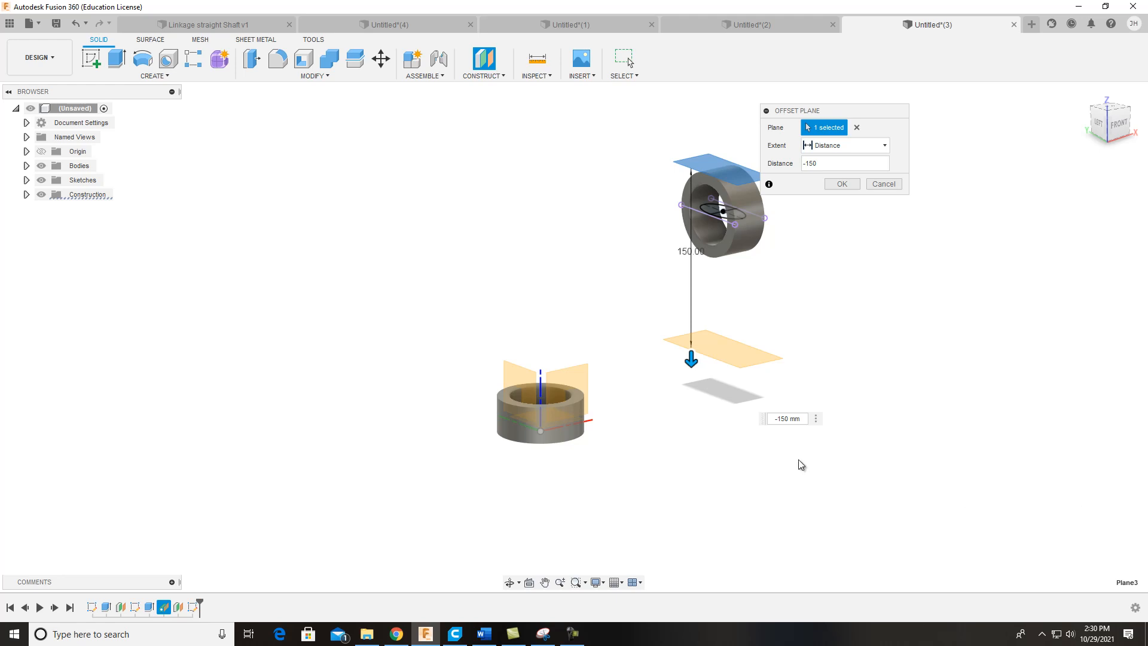
# Step: Set the offset plane's distance to -100 mm and create the plane below the raised ring
pyautogui.click(774, 423)
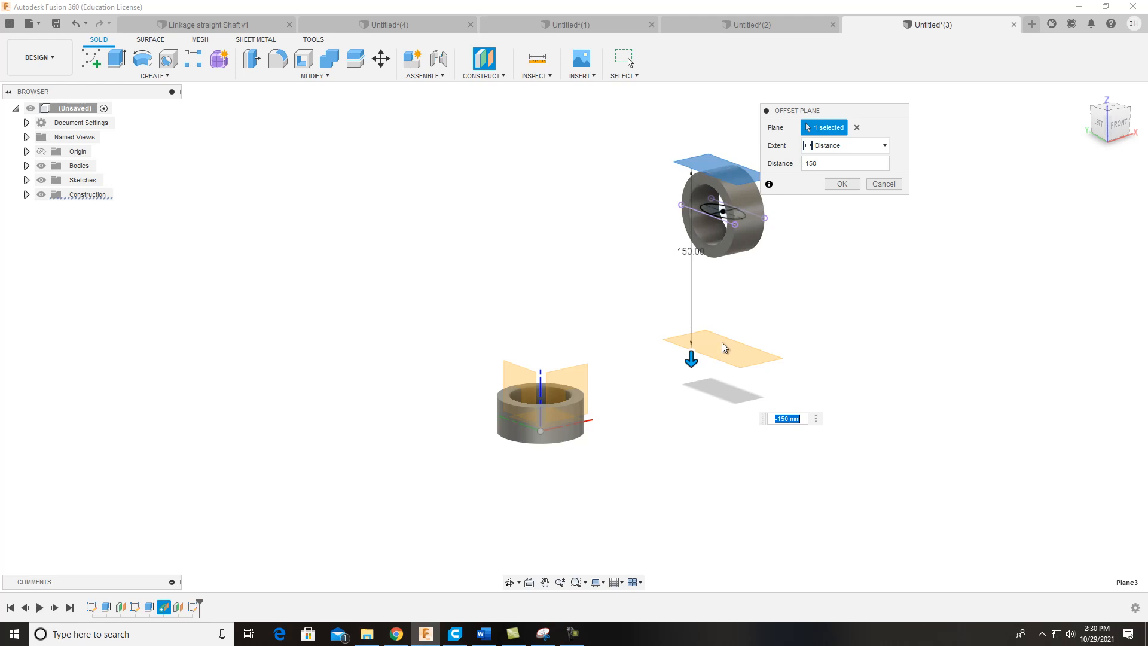
pyautogui.write('-100')
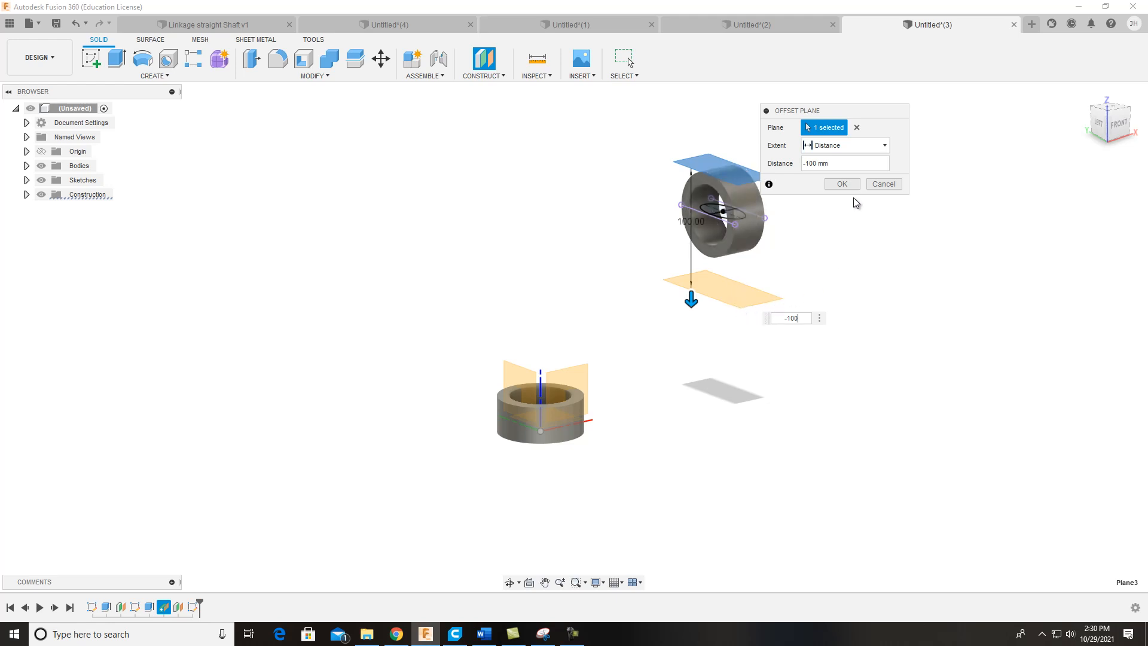
pyautogui.click(841, 184)
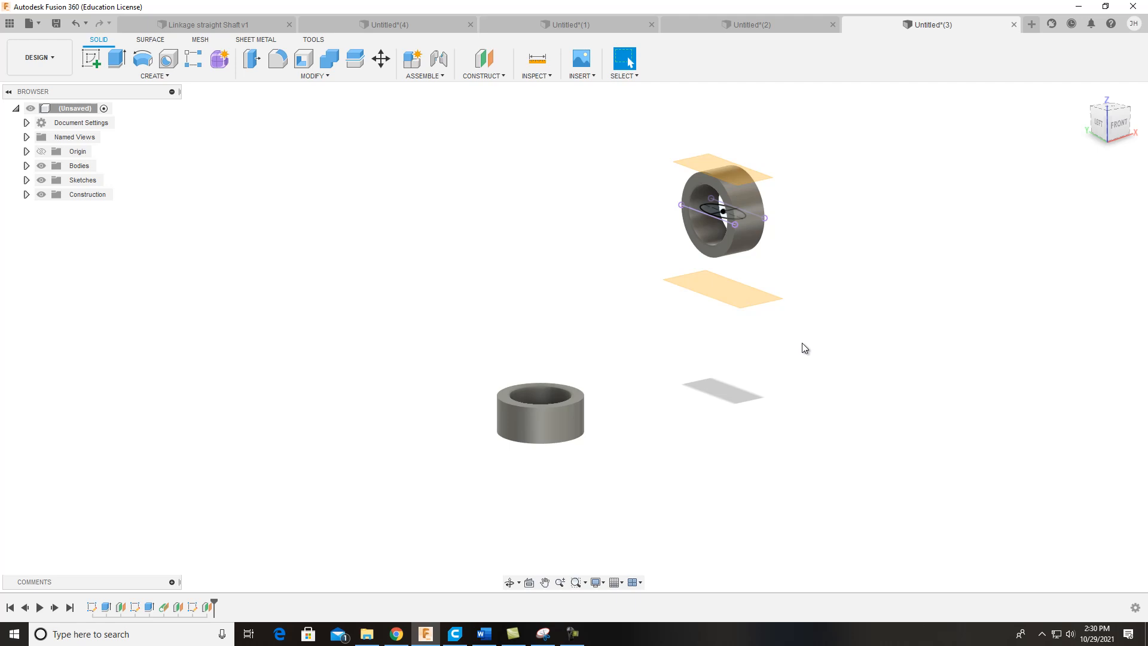
# Step: Start a sketch on the new offset plane below the raised ring
pyautogui.moveTo(804, 348); pyautogui.dragTo(834, 308, button='middle')
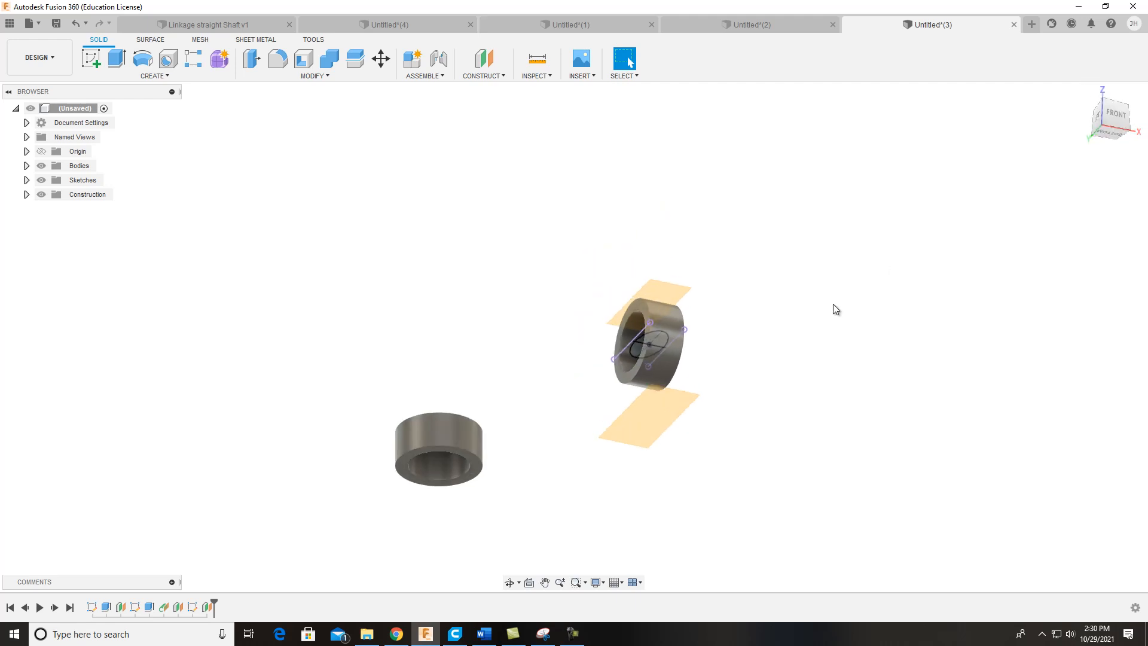
pyautogui.click(91, 58)
pyautogui.click(618, 421)
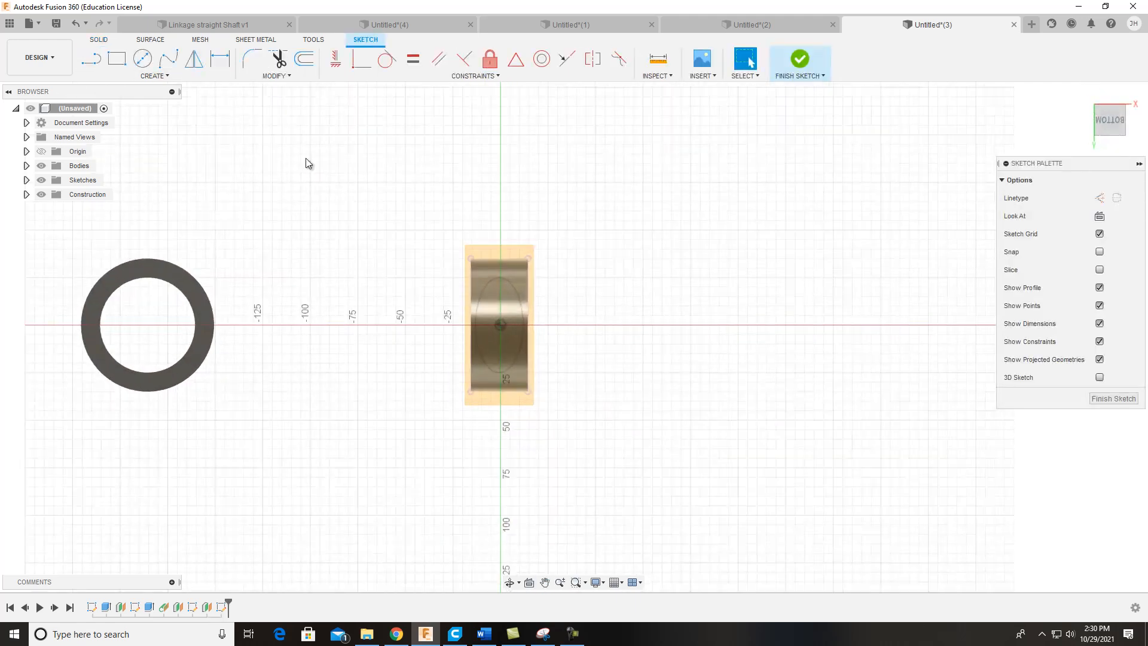
# Step: Project the ellipse from the raised ring into the sketch on the offset plane below and finish the sketch
pyautogui.click(154, 76)
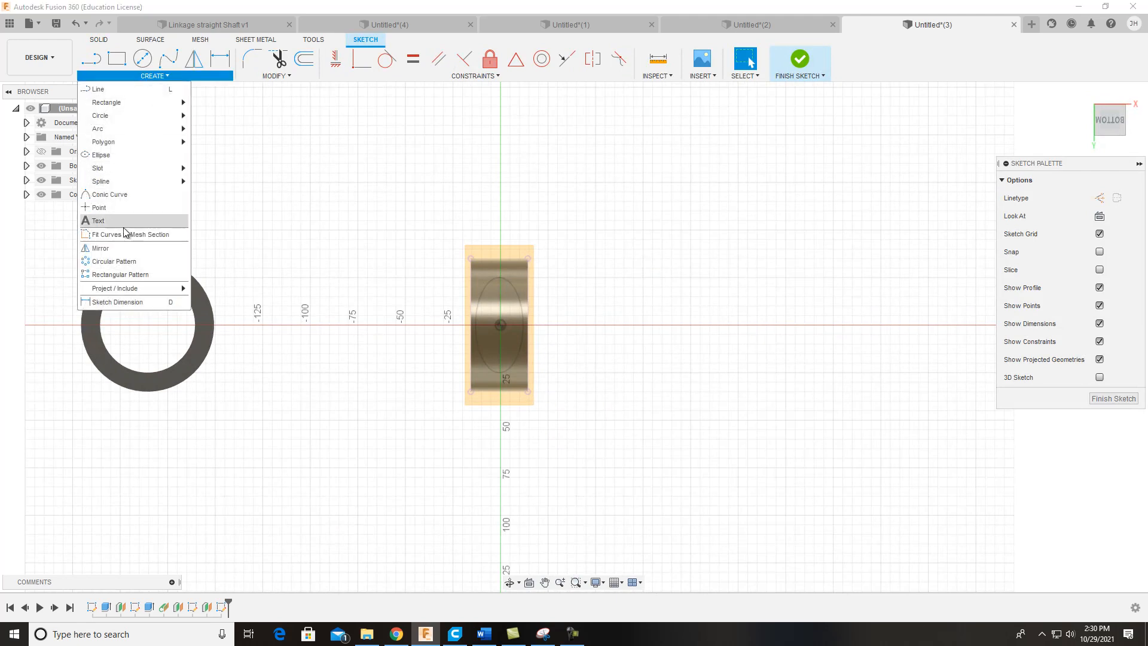
pyautogui.moveTo(118, 288)
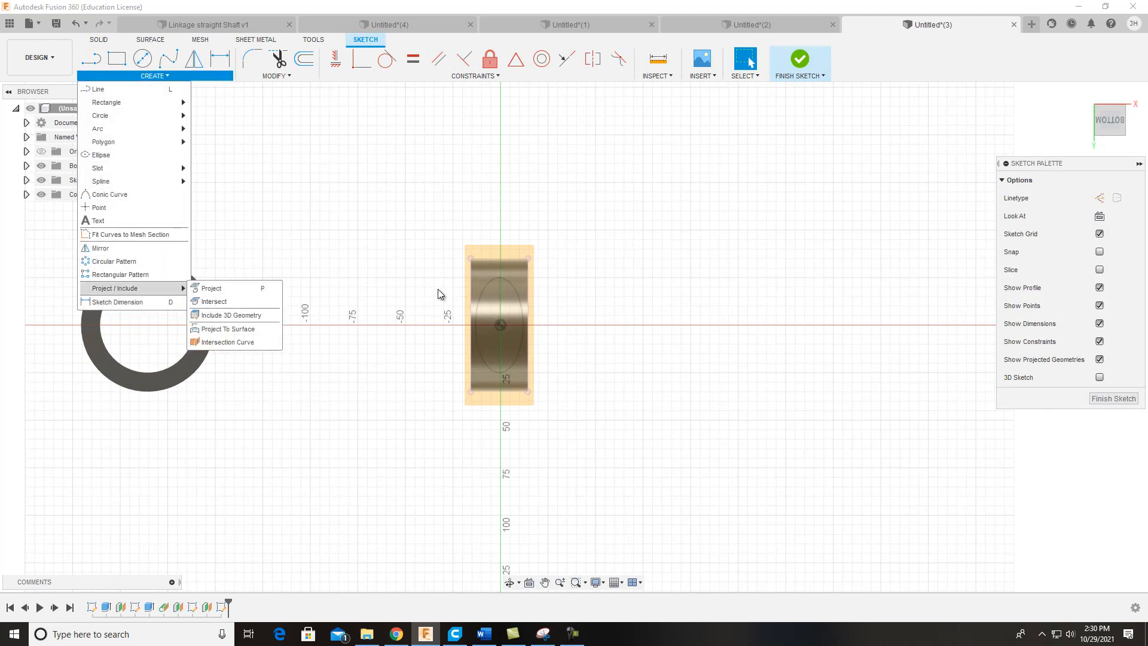
pyautogui.click(236, 288)
pyautogui.click(488, 288)
pyautogui.click(841, 184)
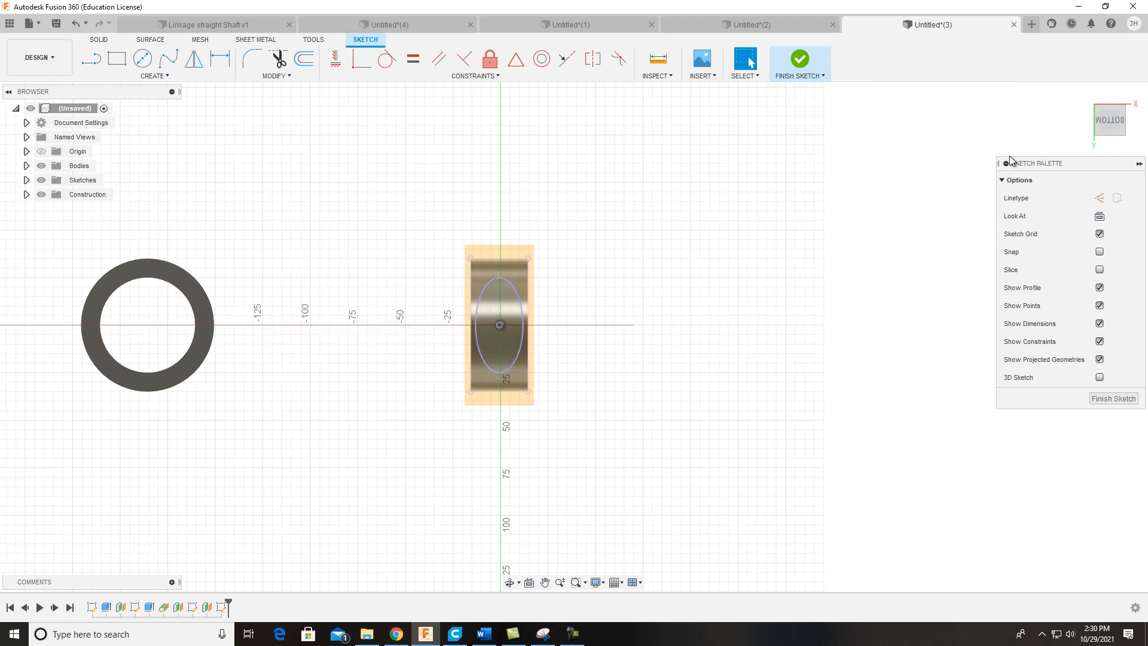
pyautogui.moveTo(933, 192)
pyautogui.keyDown('shift'); pyautogui.mouseDown(button='middle')
pyautogui.moveTo(876, 235)
pyautogui.moveTo(853, 300)
pyautogui.moveTo(467, 383)
pyautogui.mouseUp(button='middle'); pyautogui.keyUp('shift')
pyautogui.moveTo(686, 293)
pyautogui.keyDown('shift'); pyautogui.mouseDown(button='middle')
pyautogui.moveTo(720, 297)
pyautogui.moveTo(754, 257)
pyautogui.moveTo(753, 269)
pyautogui.mouseUp(button='middle'); pyautogui.keyUp('shift')
pyautogui.click(805, 62)
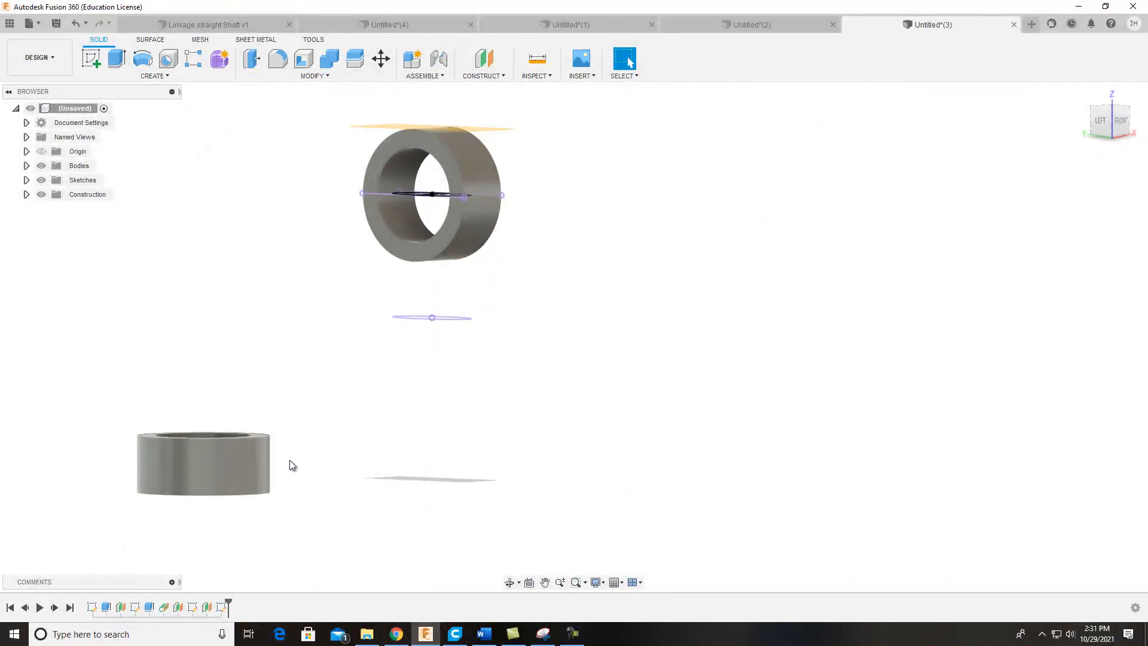
# Step: Start a sketch on the vertical origin plane that cuts through the centre of the lower ring
pyautogui.moveTo(1052, 123)
pyautogui.keyDown('shift'); pyautogui.mouseDown(button='middle')
pyautogui.moveTo(1074, 123)
pyautogui.moveTo(966, 146)
pyautogui.mouseUp(button='middle'); pyautogui.keyUp('shift')
pyautogui.moveTo(669, 288); pyautogui.dragTo(641, 370, button='middle')
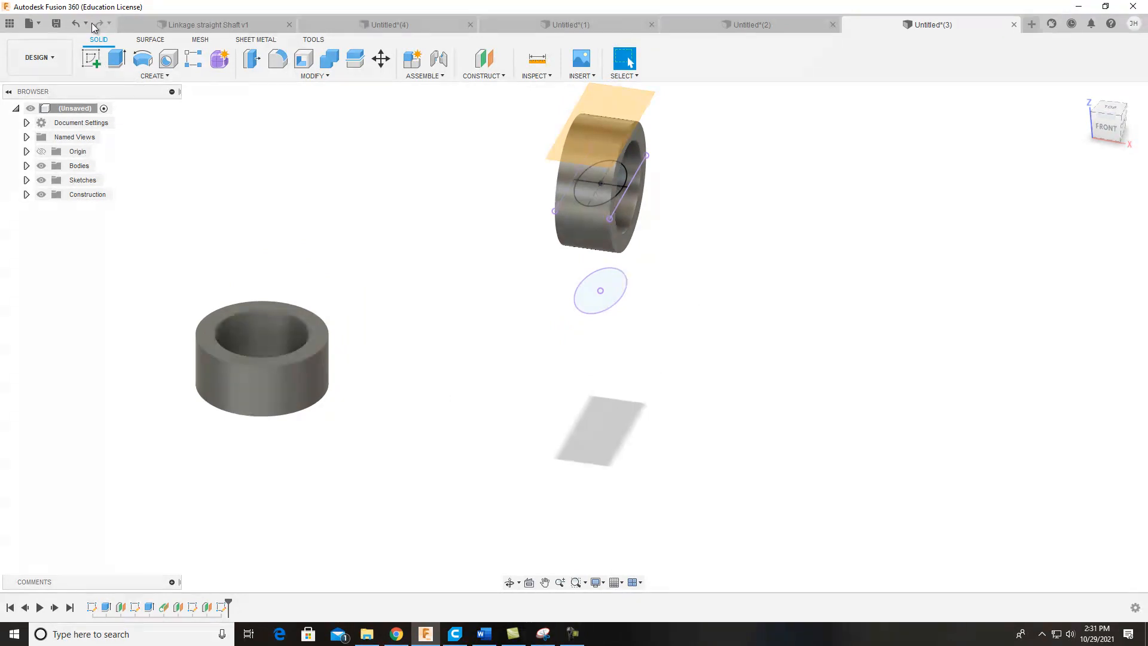
pyautogui.click(93, 64)
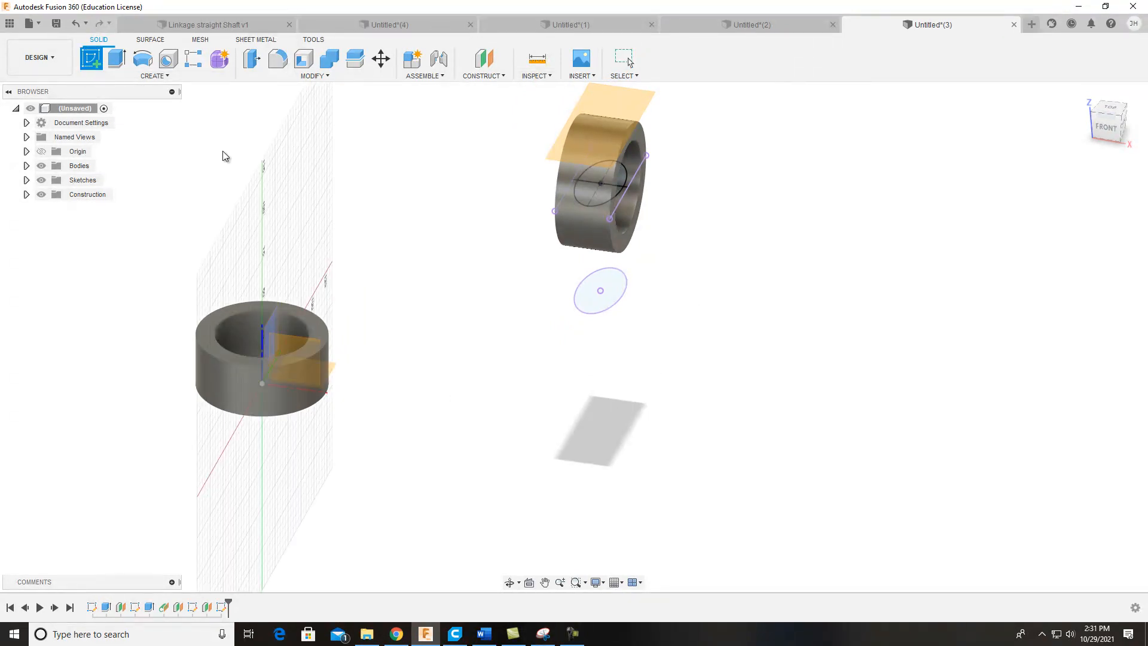
pyautogui.click(278, 317)
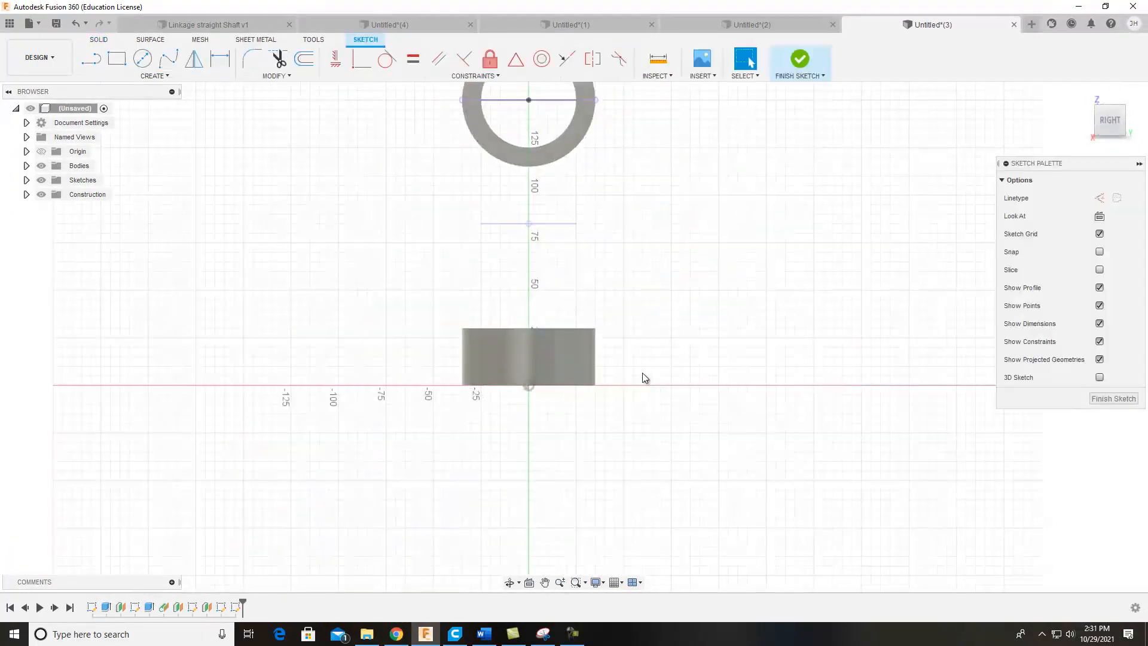
pyautogui.scroll(2, 625, 368)
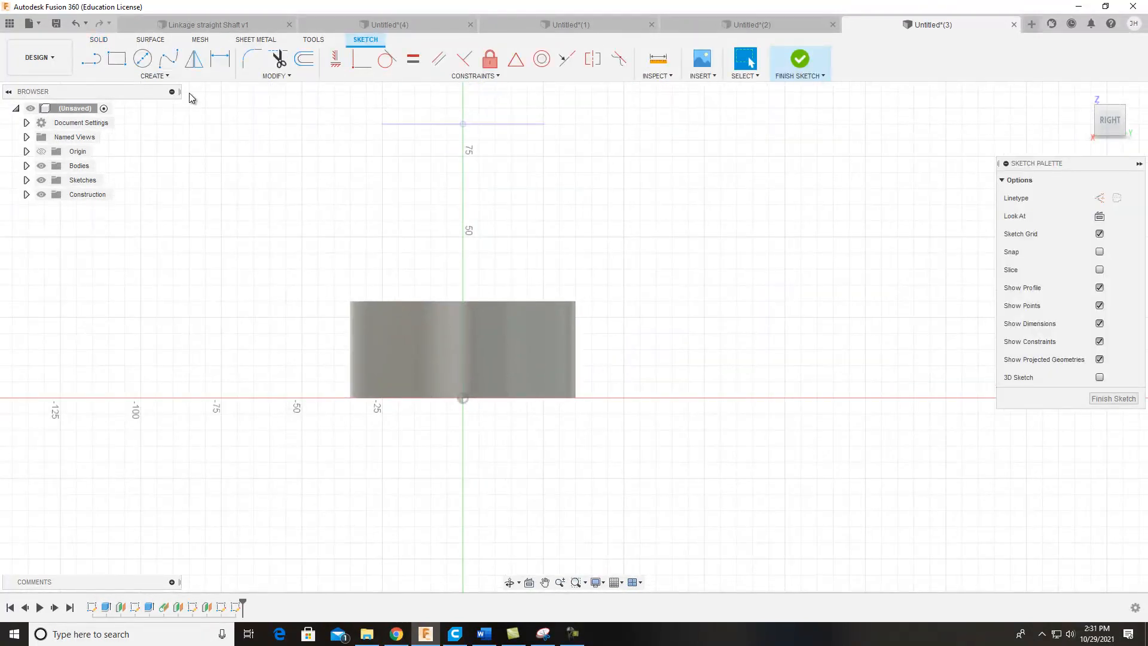
# Step: Project the lower ring's top and bottom outer edges into the sketch
pyautogui.click(154, 76)
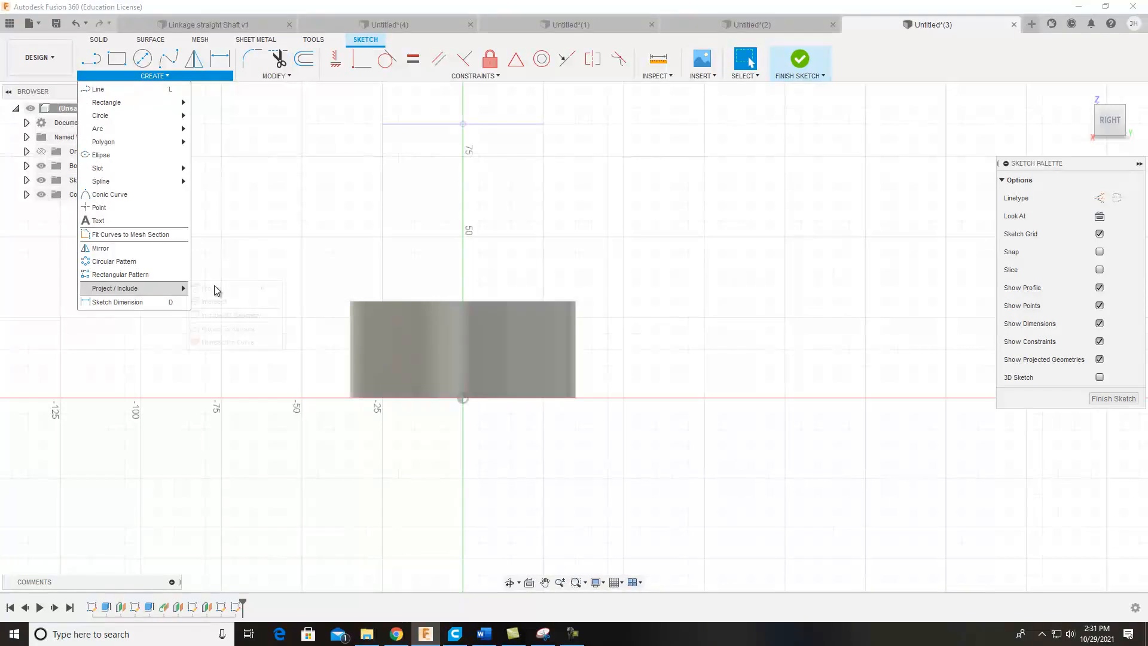
pyautogui.moveTo(120, 288)
pyautogui.click(206, 288)
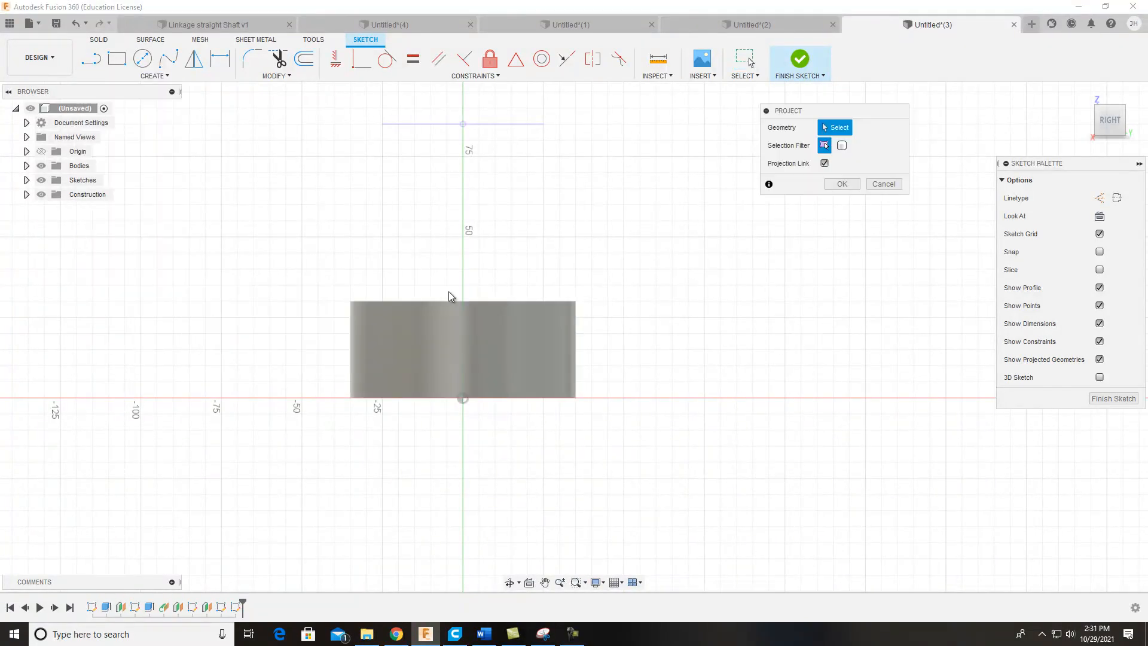
pyautogui.click(447, 302)
pyautogui.click(446, 397)
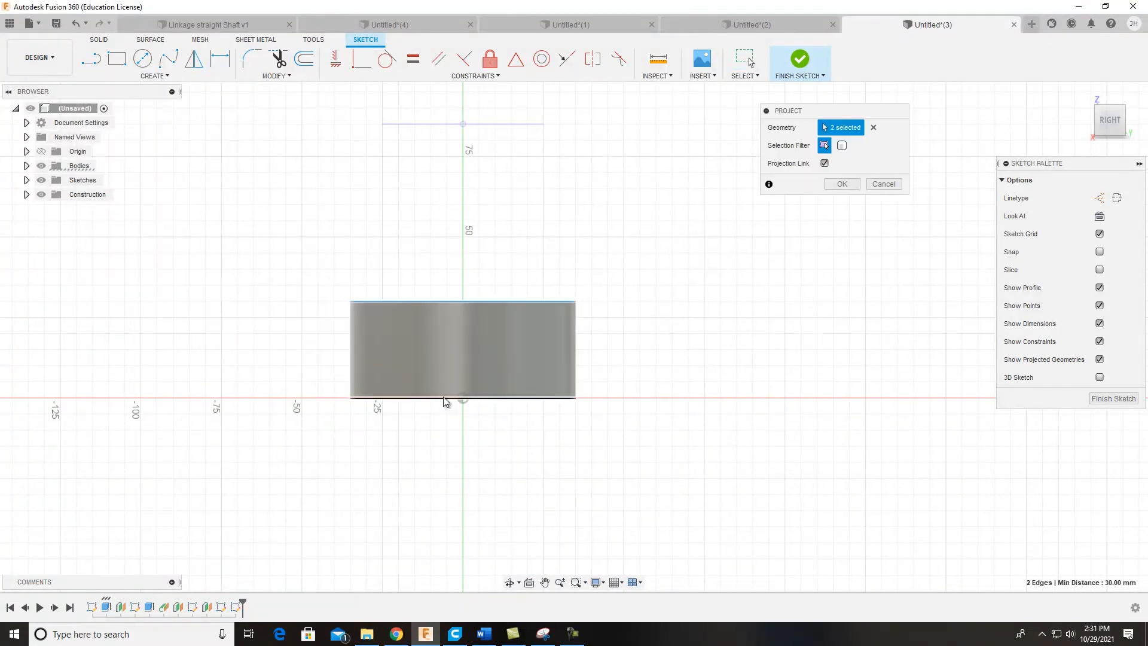
pyautogui.click(837, 184)
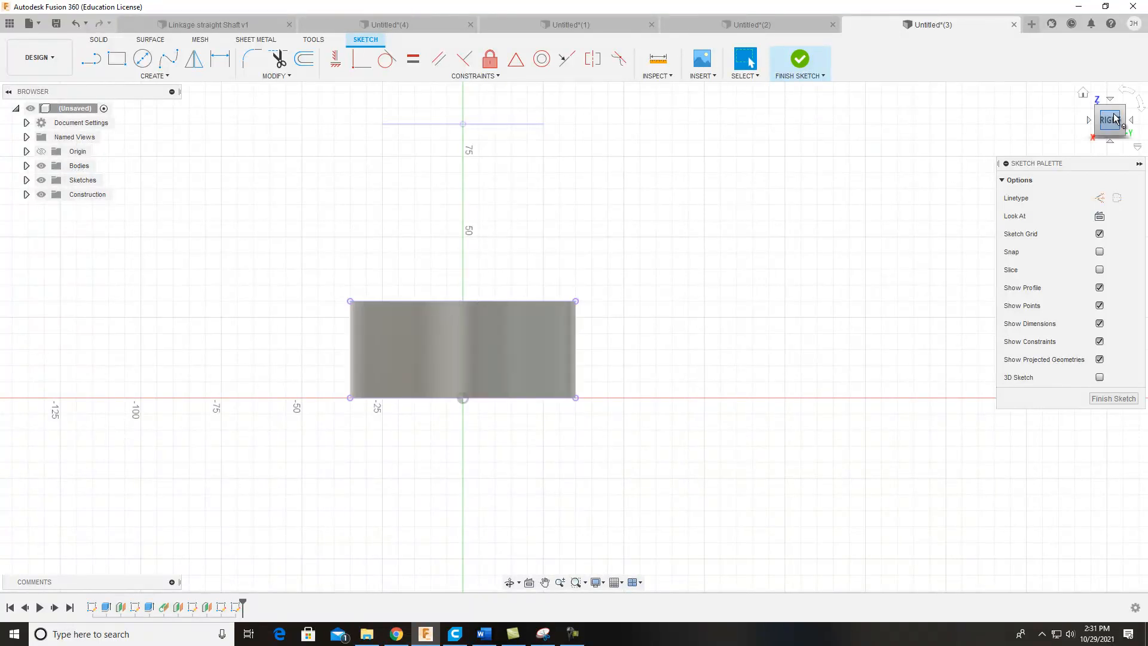
pyautogui.moveTo(1113, 117)
pyautogui.mouseDown()
pyautogui.moveTo(1113, 138)
pyautogui.moveTo(1111, 120)
pyautogui.mouseUp()
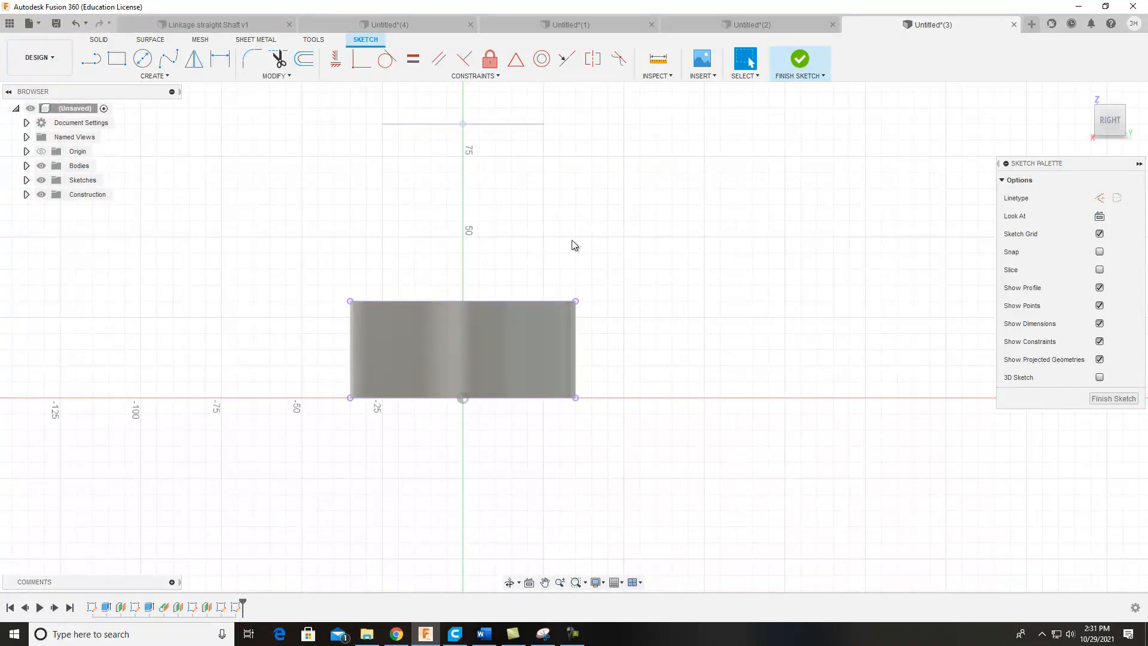
# Step: Draw a vertical line between the midpoints of the lower ring's two projected edges
pyautogui.click(91, 58)
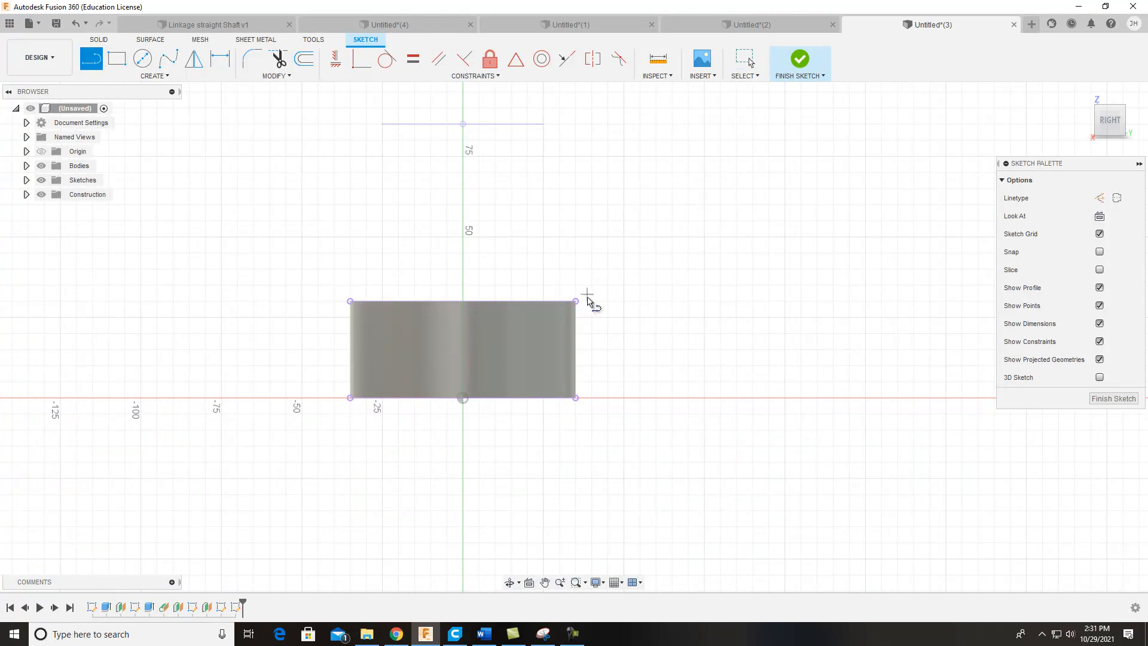
pyautogui.click(463, 301)
pyautogui.click(463, 397)
pyautogui.press('Escape')
# Step: Sketch a horizontal ellipse about 34 mm wide, centred on the midpoint of the vertical line
pyautogui.click(148, 76)
pyautogui.click(102, 155)
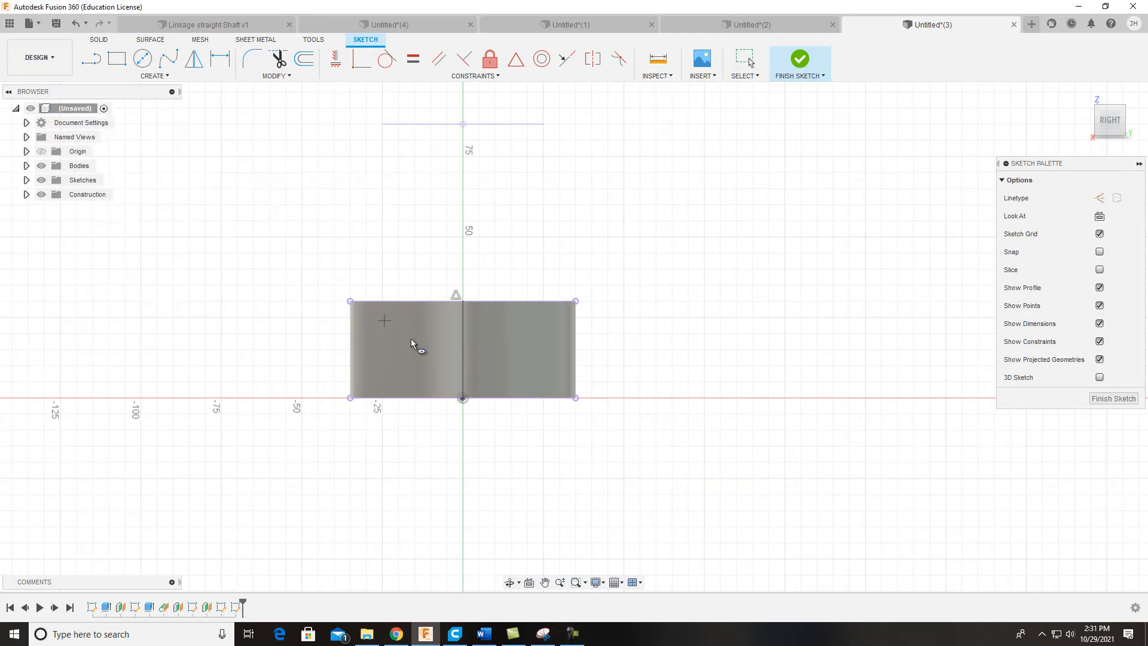
pyautogui.click(462, 350)
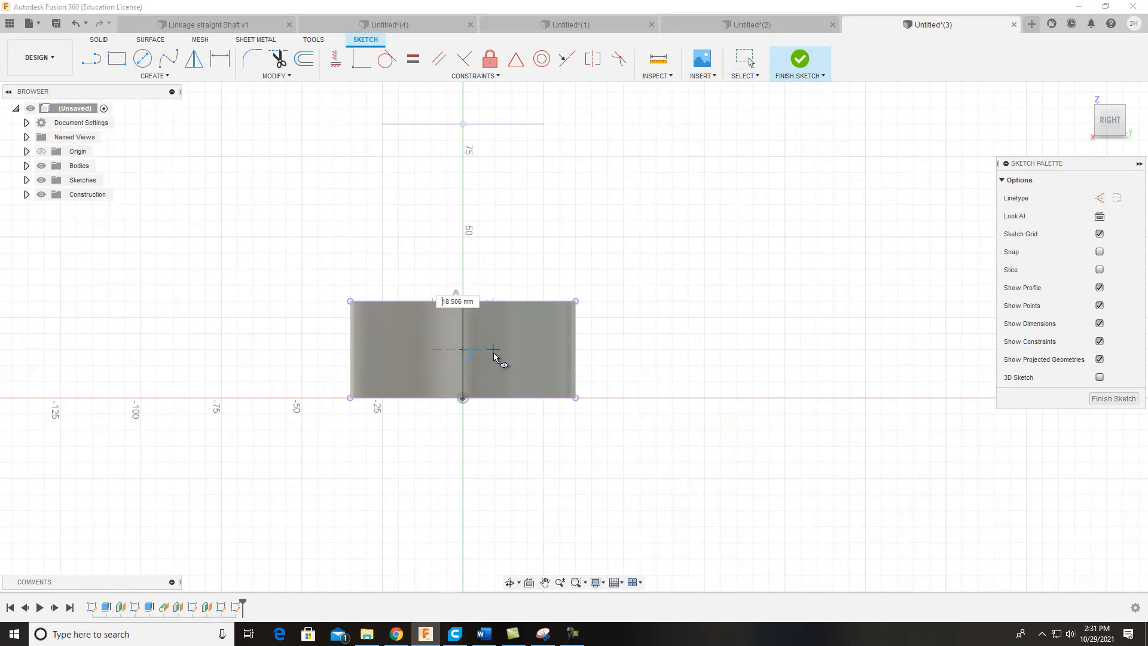
pyautogui.click(506, 345)
pyautogui.click(464, 313)
pyautogui.press('Escape')
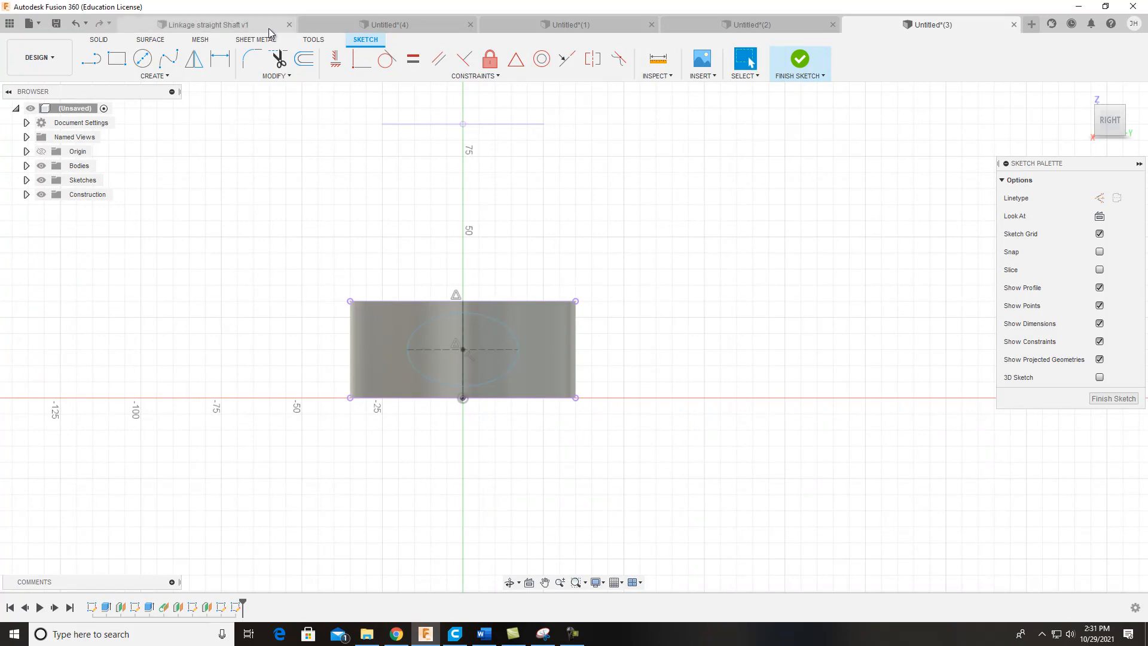
# Step: Dimension the lower ring's ellipse to 50 mm wide and 25 mm high and finish the sketch
pyautogui.click(215, 61)
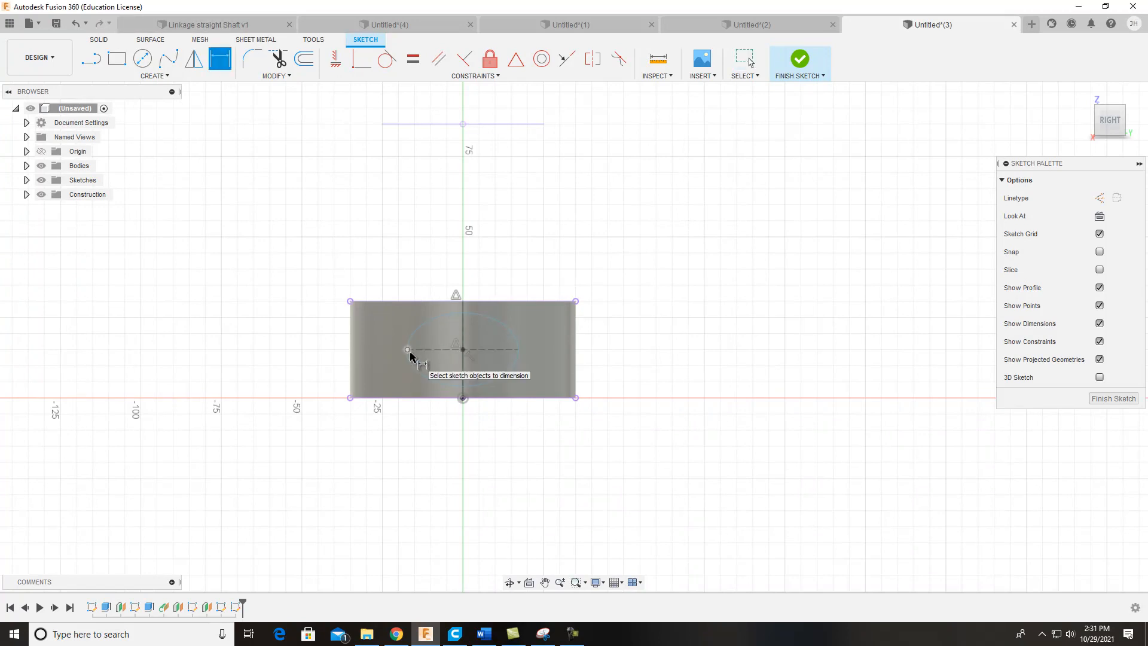
pyautogui.click(524, 355)
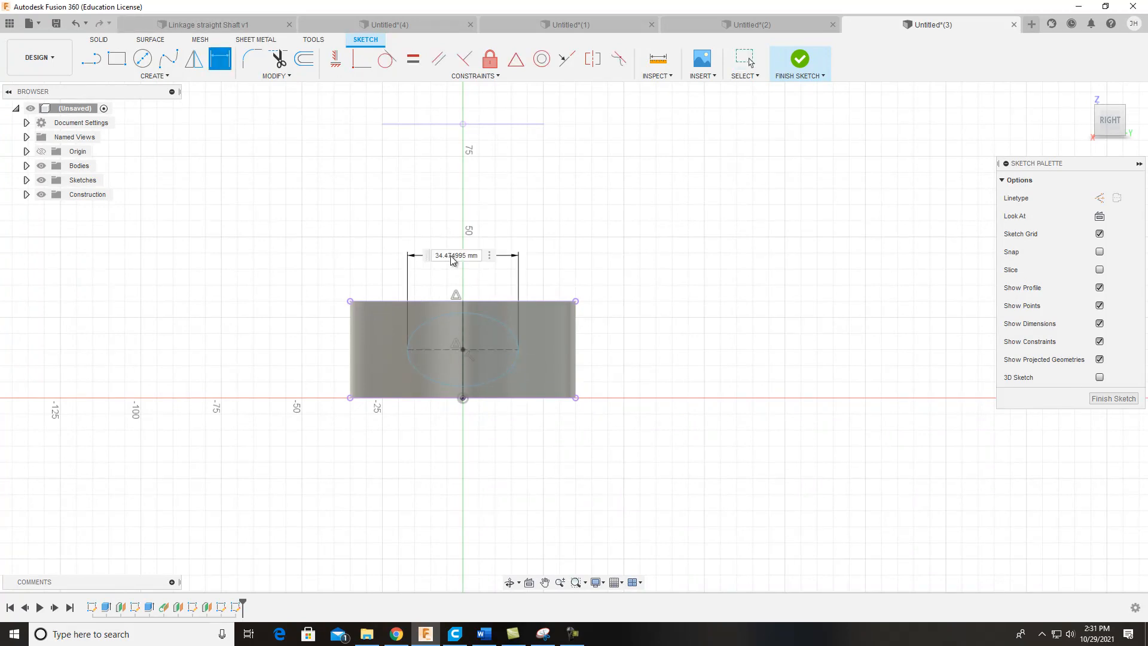
pyautogui.click(453, 258)
pyautogui.write('50')
pyautogui.press('Return')
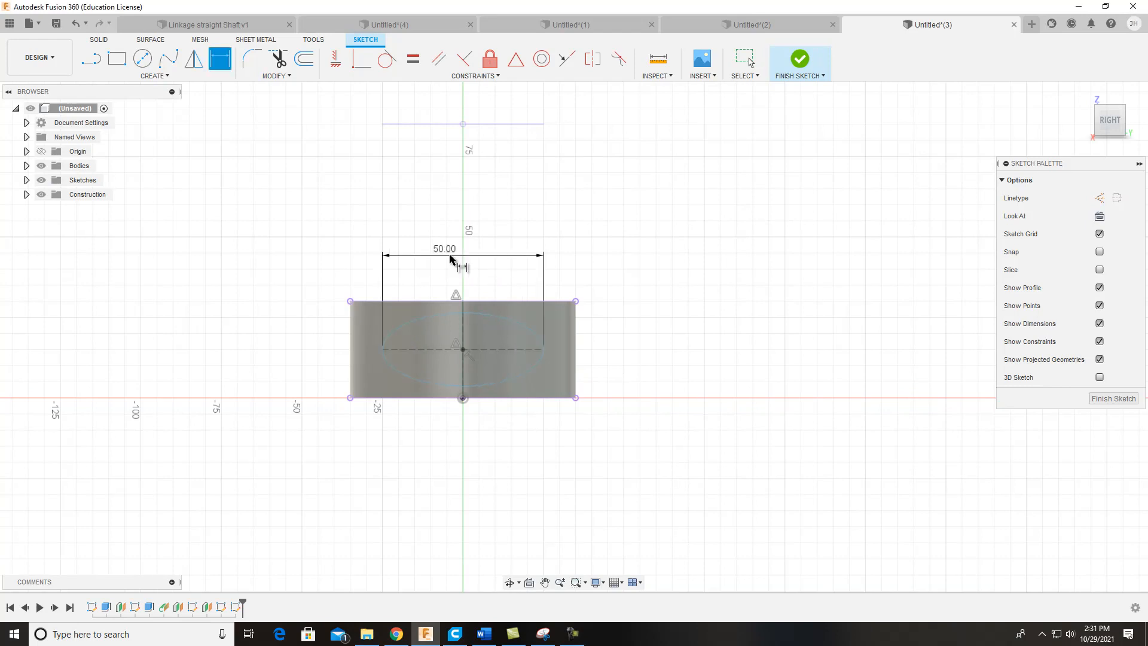
pyautogui.click(462, 392)
pyautogui.click(616, 360)
pyautogui.write('25')
pyautogui.press('Return')
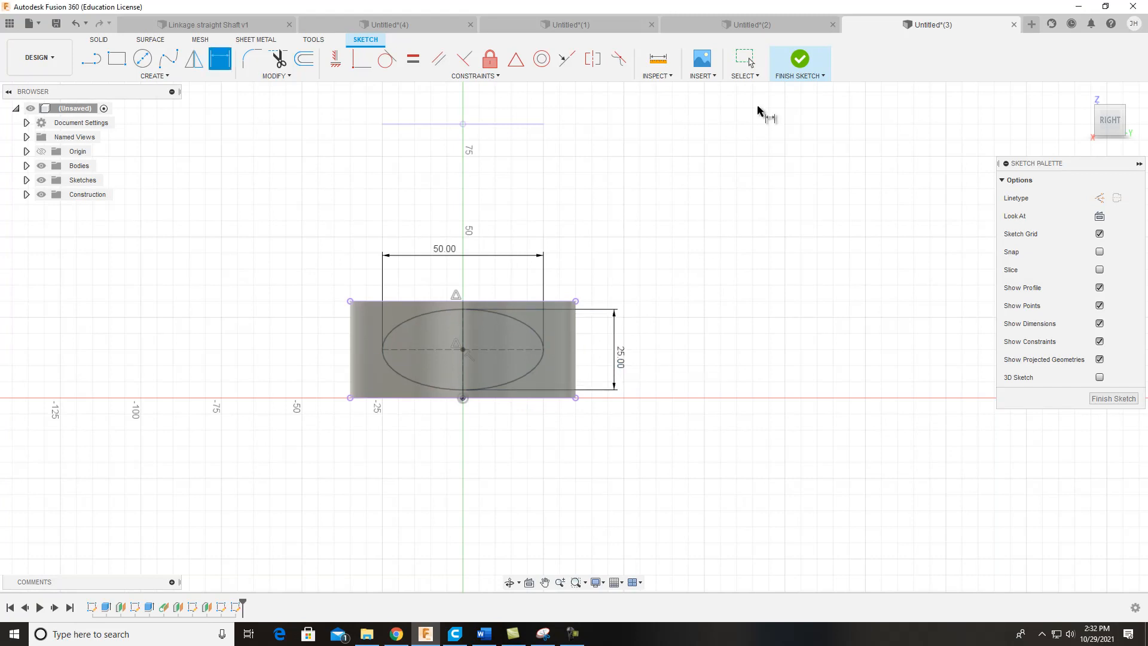
pyautogui.click(803, 62)
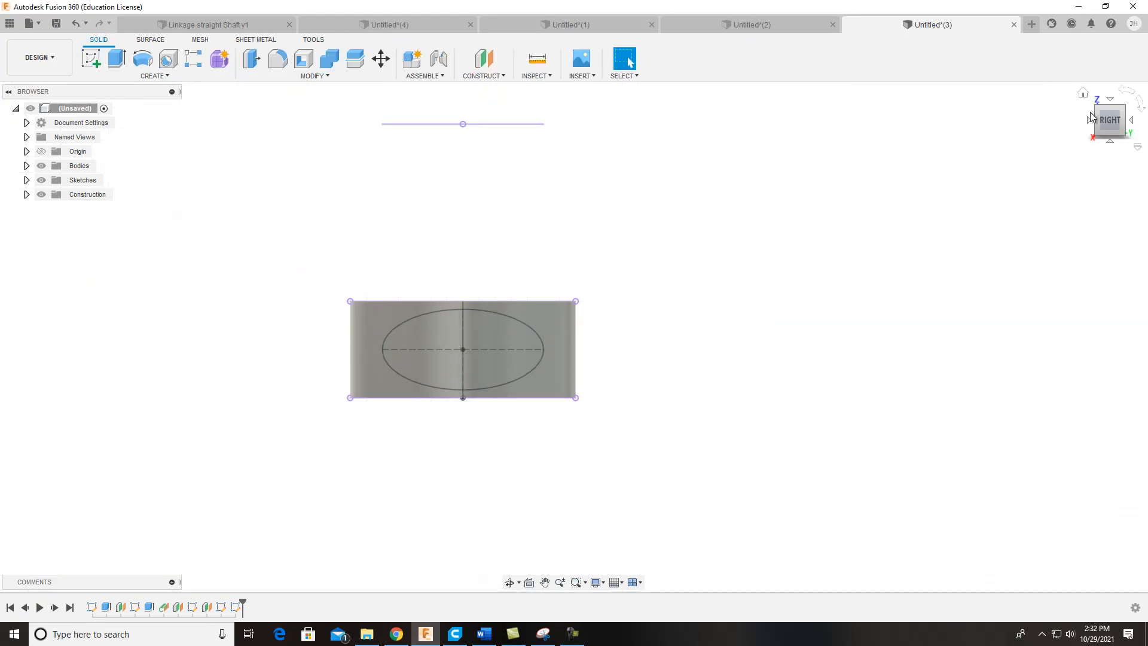
# Step: Measure the distance between the raised ring's ellipse and its projected copy below
pyautogui.click(1111, 122)
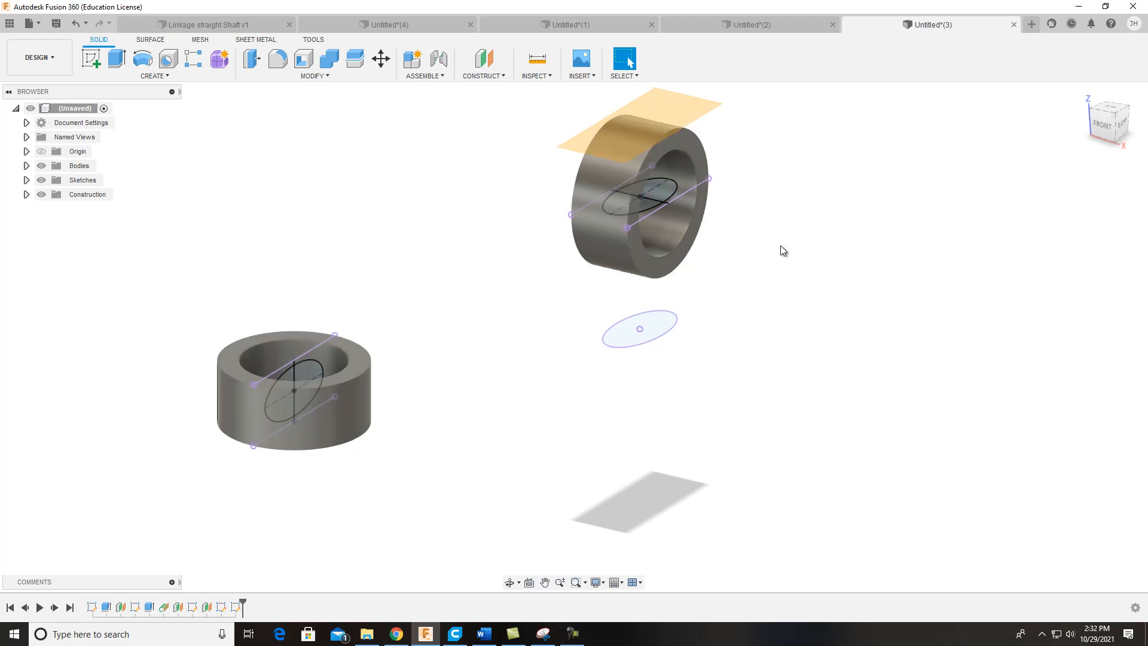
pyautogui.click(1107, 131)
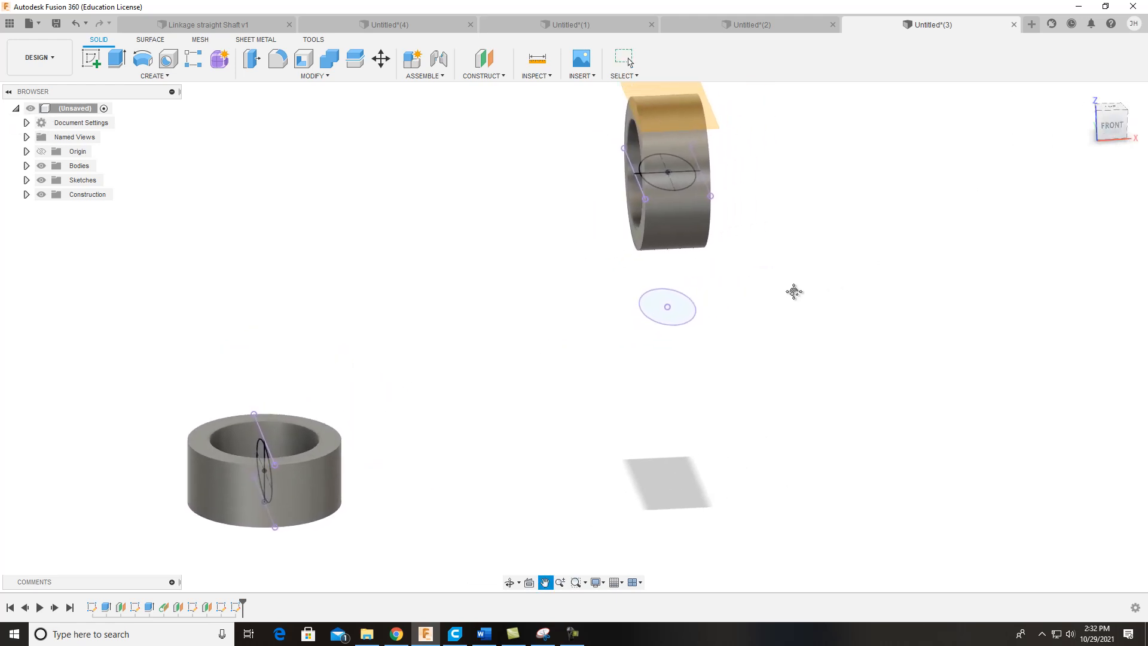
pyautogui.moveTo(1115, 127); pyautogui.dragTo(1132, 120)
pyautogui.moveTo(871, 319); pyautogui.dragTo(723, 409, button='middle')
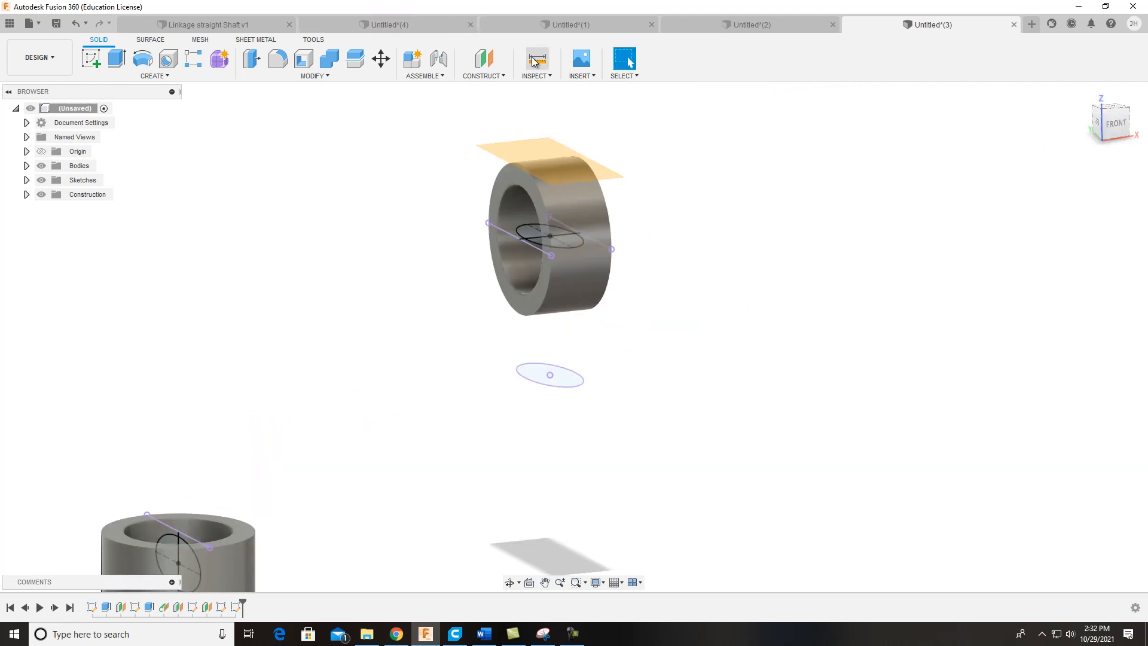
pyautogui.click(537, 76)
pyautogui.click(551, 91)
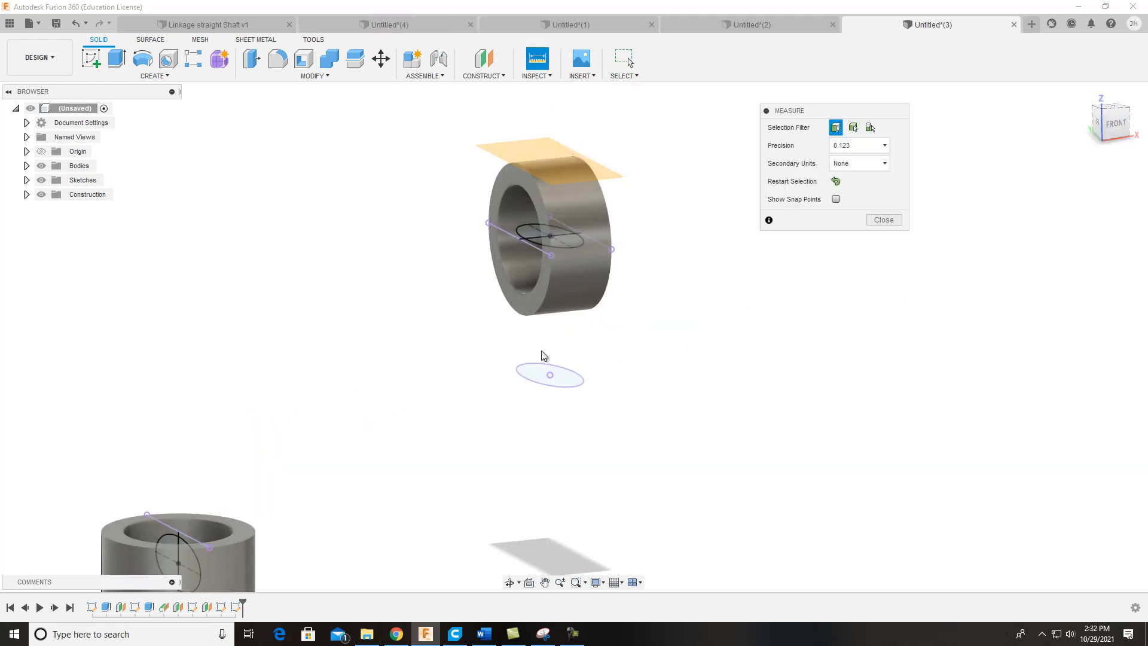
pyautogui.click(538, 364)
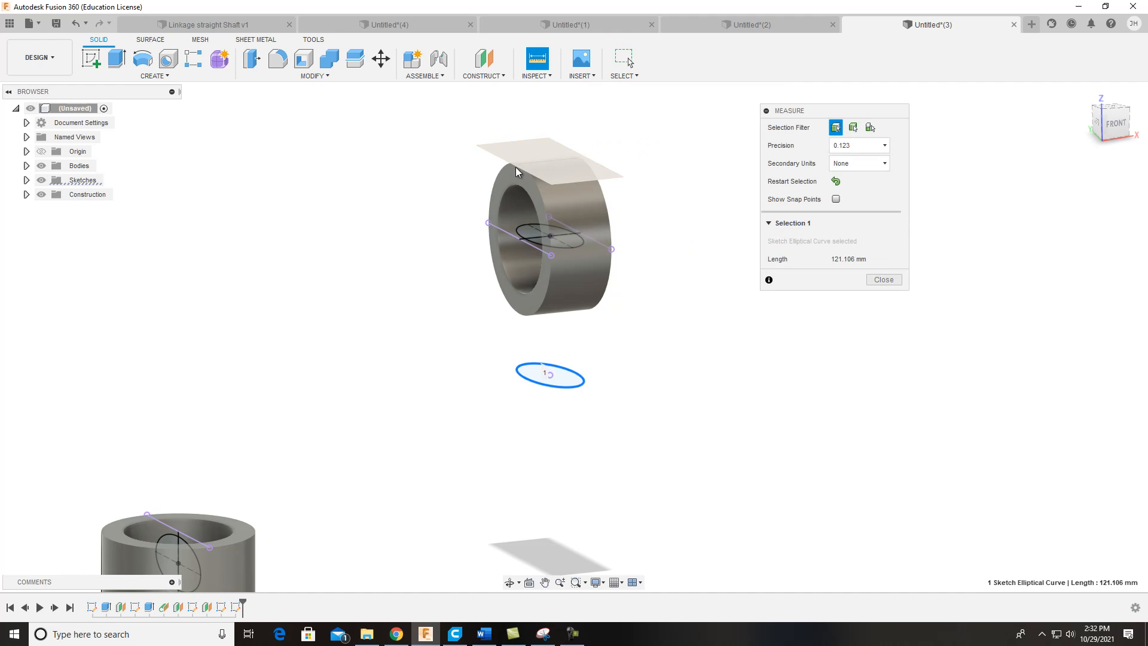
pyautogui.click(518, 233)
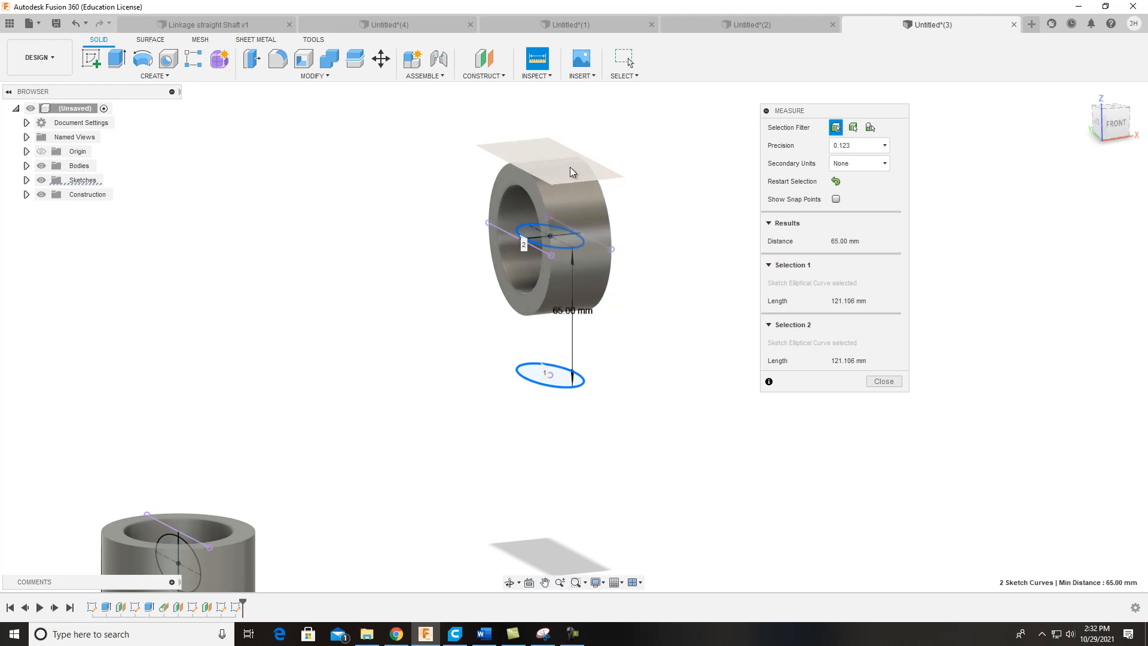
# Step: Switch to the Calculator to compute 65 + 35, closing it and the measurement when done
pyautogui.click(147, 637)
pyautogui.write('calc')
pyautogui.click(167, 318)
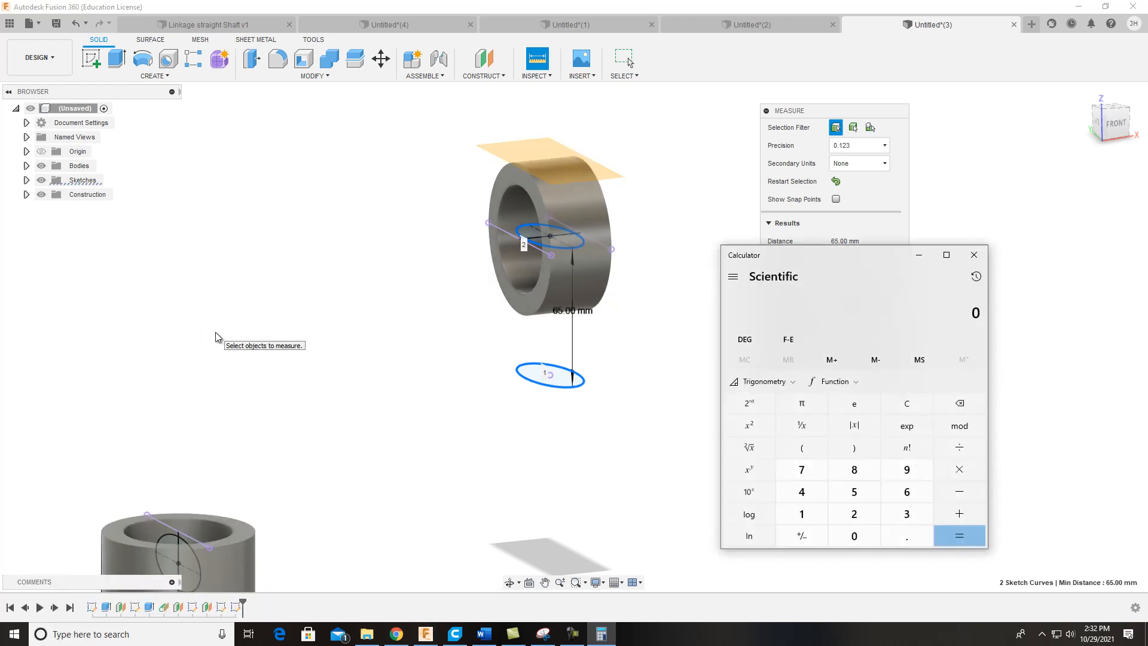
pyautogui.write('95')
pyautogui.press('BackSpace')
pyautogui.press('BackSpace')
pyautogui.write('65 + 35 =')
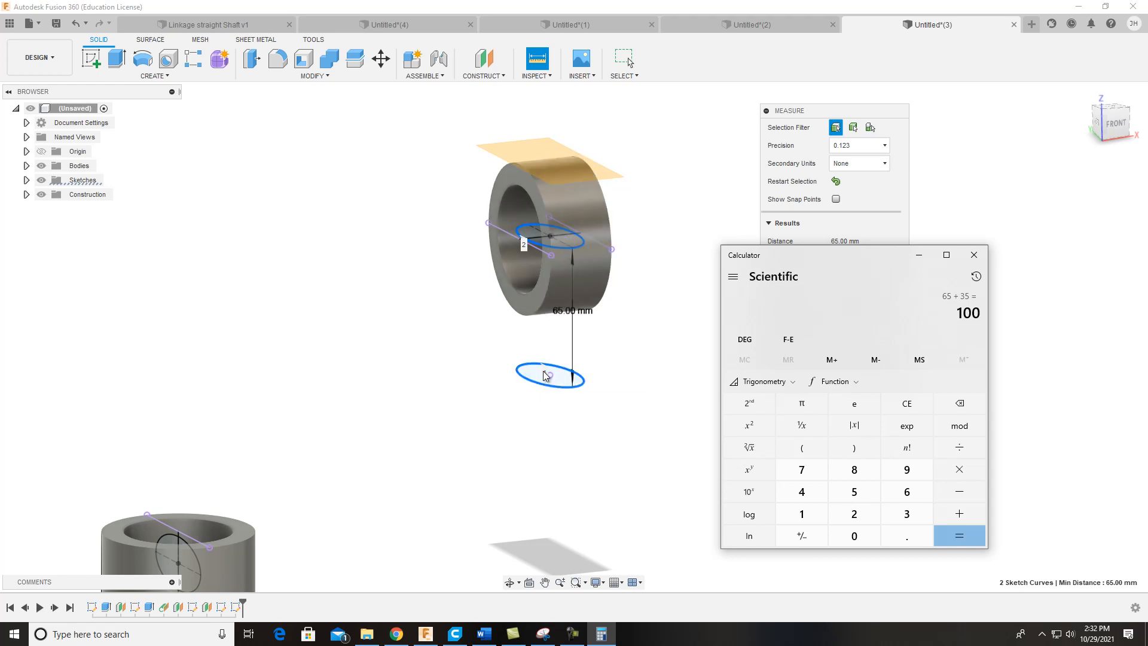
pyautogui.press('Escape')
pyautogui.click(974, 255)
pyautogui.scroll(-3, 660, 462)
pyautogui.moveTo(660, 461); pyautogui.dragTo(676, 421, button='middle')
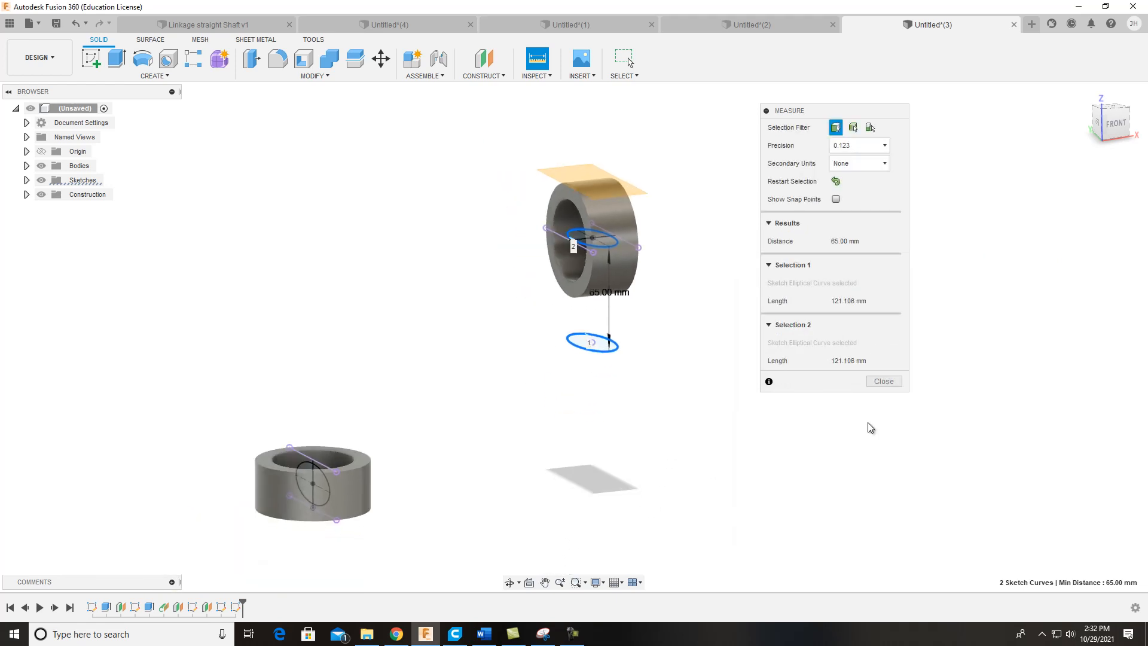
pyautogui.click(885, 381)
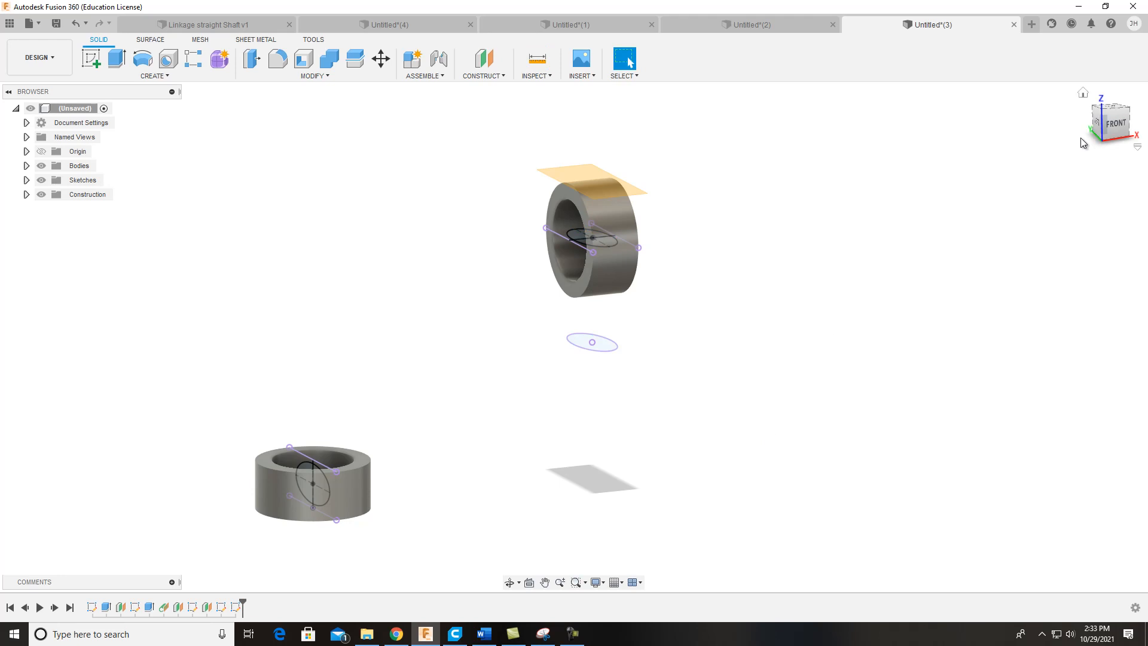
# Step: Create an offset plane 60 mm from the ellipse sketch in the lower ring, on the side towards the raised ring
pyautogui.click(1118, 127)
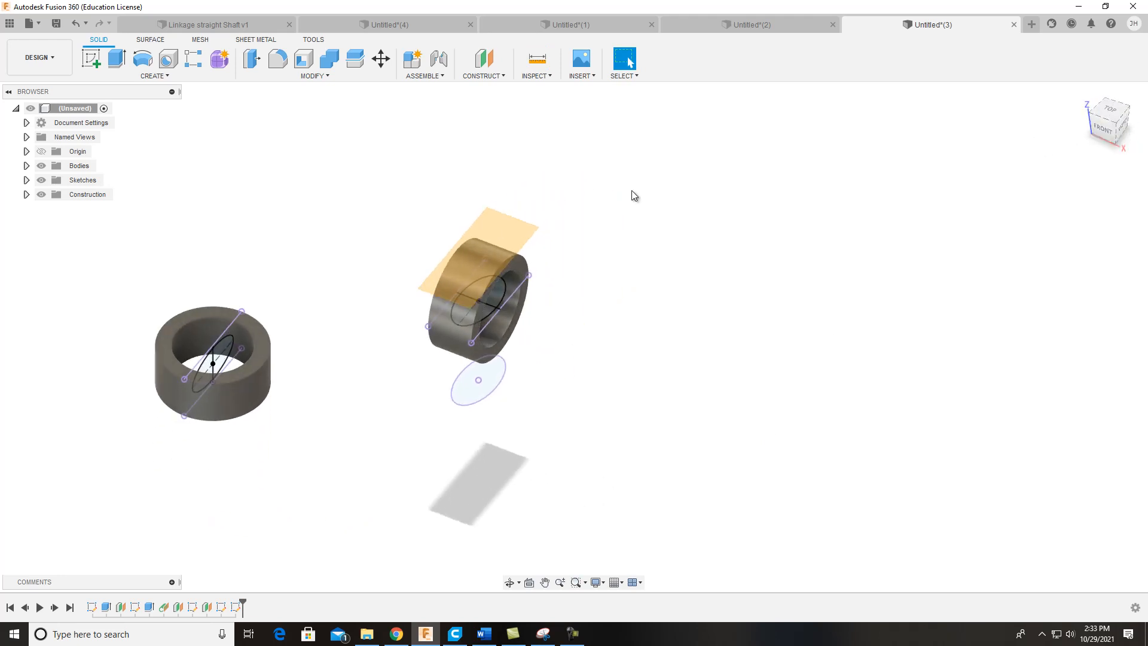
pyautogui.scroll(2, 219, 347)
pyautogui.click(468, 74)
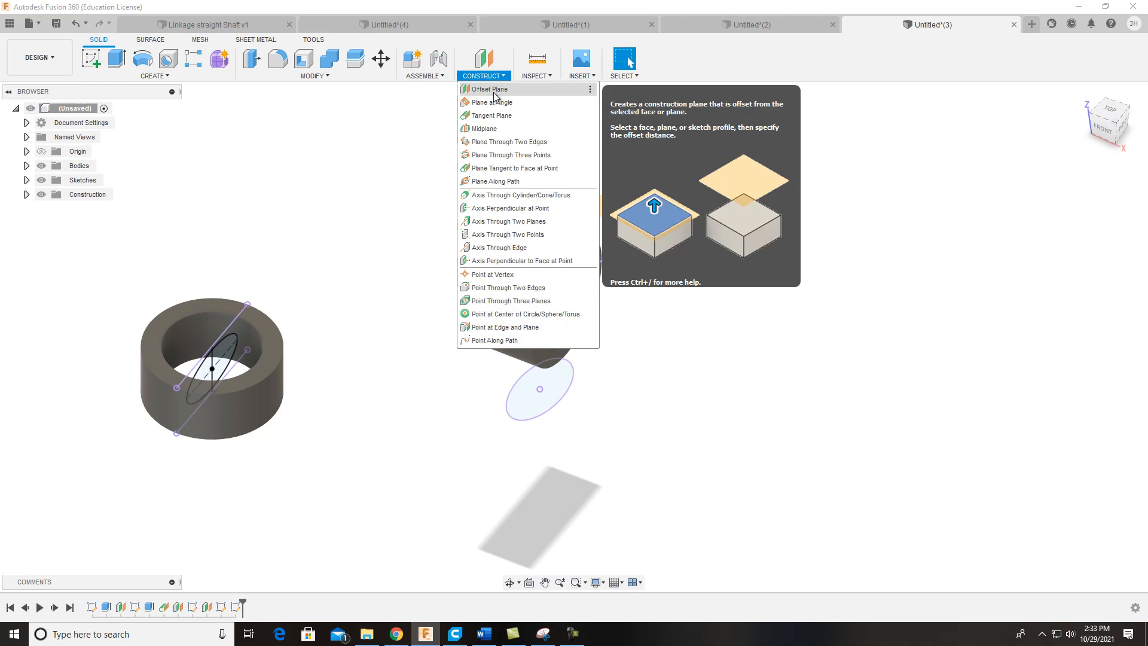
pyautogui.click(493, 90)
pyautogui.click(239, 329)
pyautogui.moveTo(244, 349); pyautogui.dragTo(346, 391)
pyautogui.write('60')
pyautogui.press('Return')
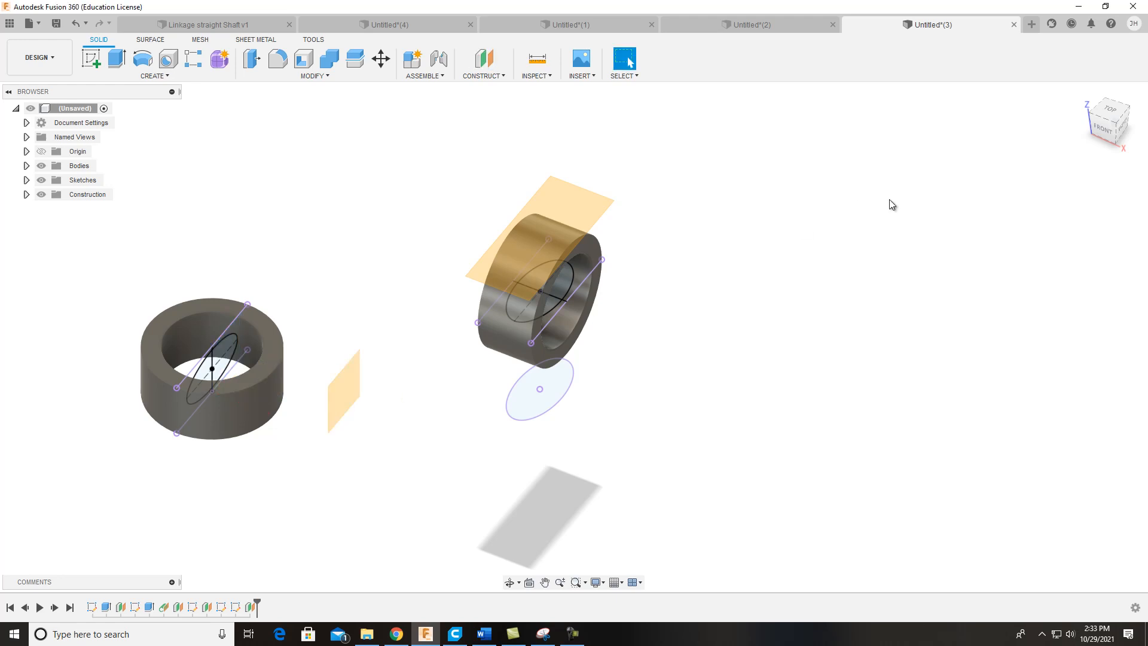
# Step: Project the lower ring's ellipse into a new sketch on the plane offset 60 mm from it, and finish the sketch
pyautogui.click(91, 58)
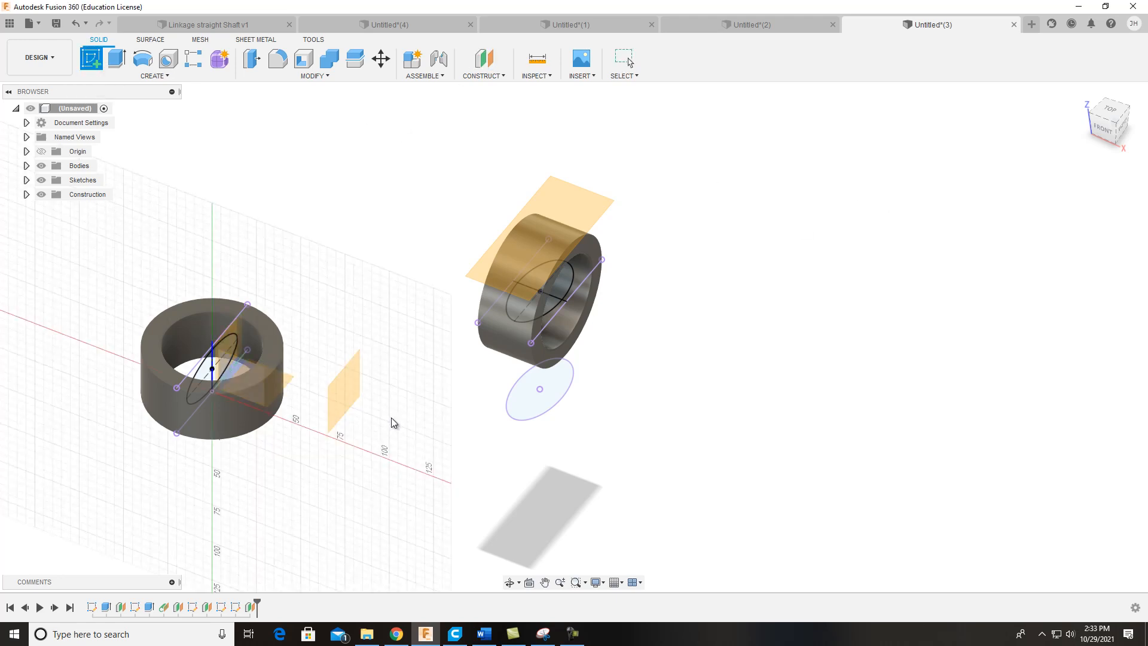
pyautogui.click(352, 389)
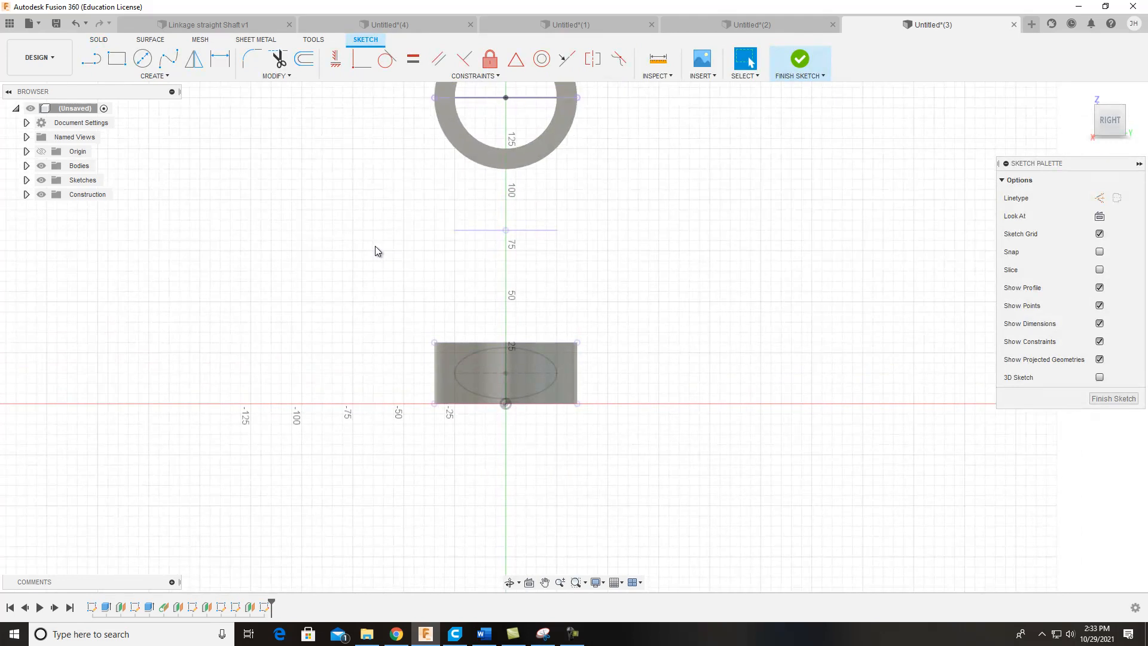
pyautogui.click(164, 75)
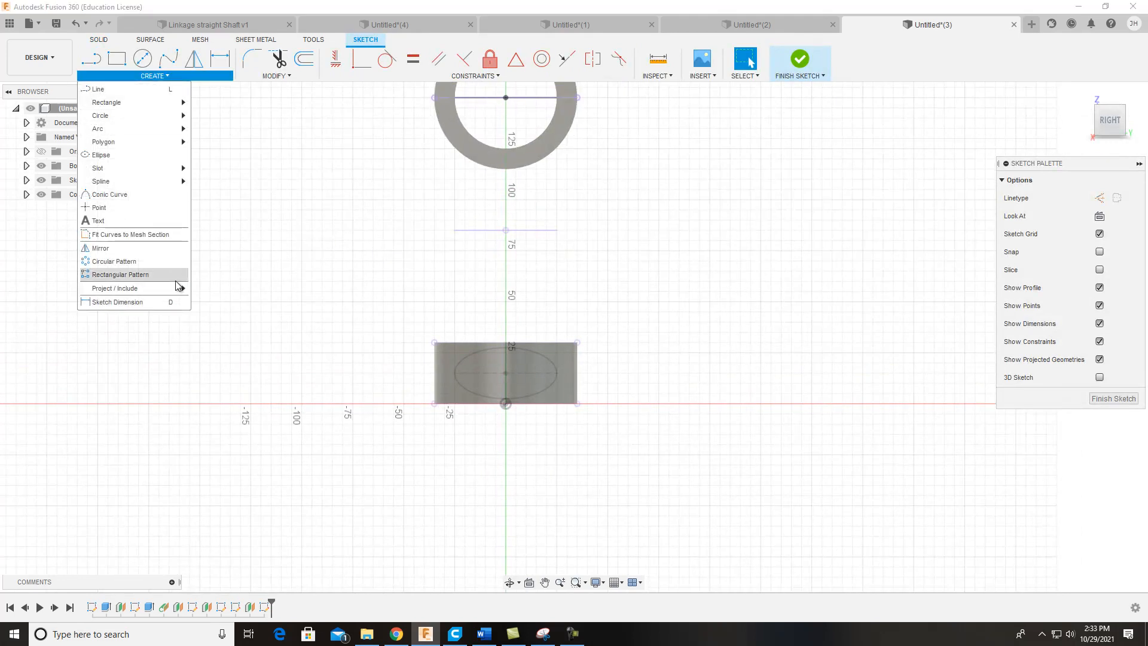
pyautogui.moveTo(152, 294)
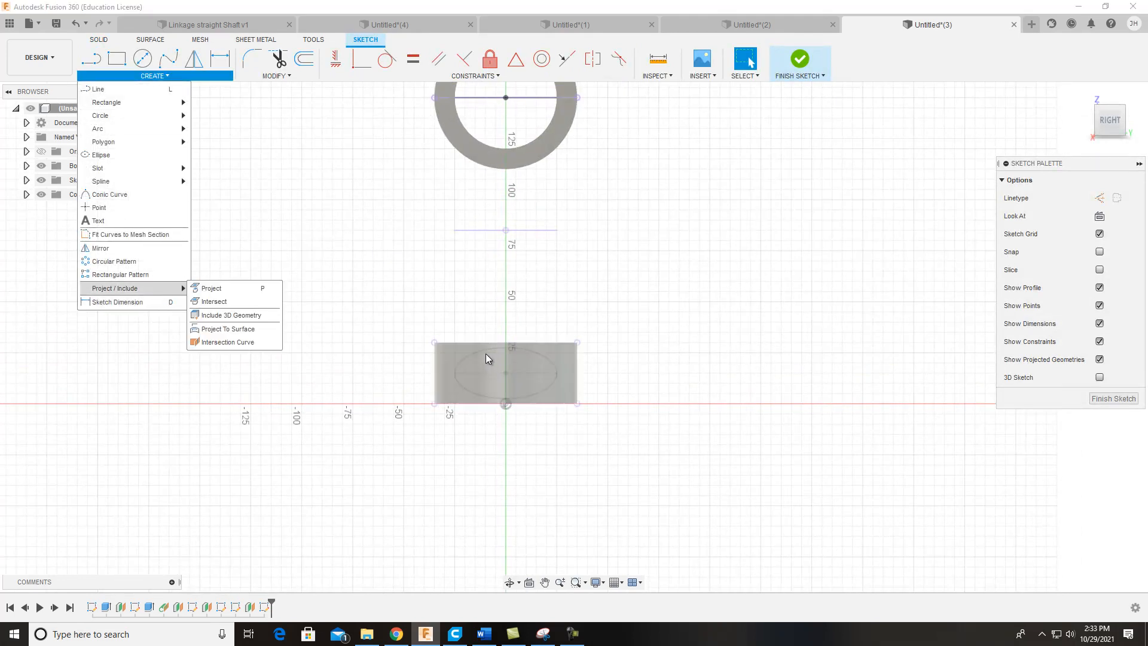
pyautogui.click(210, 288)
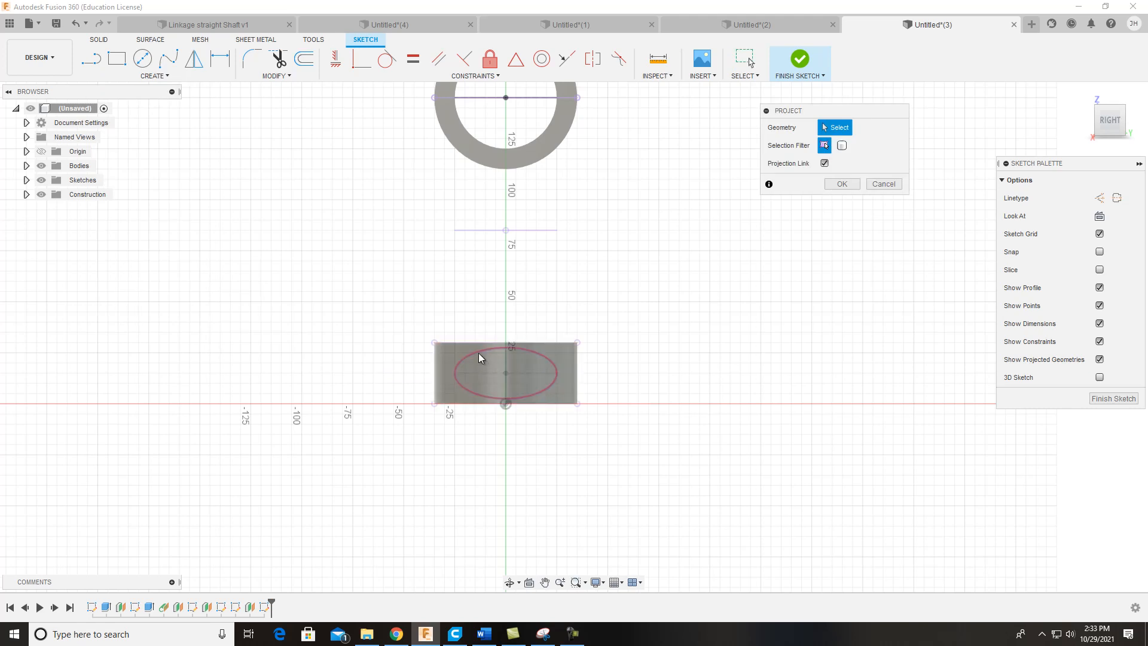
pyautogui.click(478, 353)
pyautogui.keyDown('shift'); pyautogui.moveTo(787, 308); pyautogui.dragTo(855, 330, button='middle'); pyautogui.keyUp('shift')
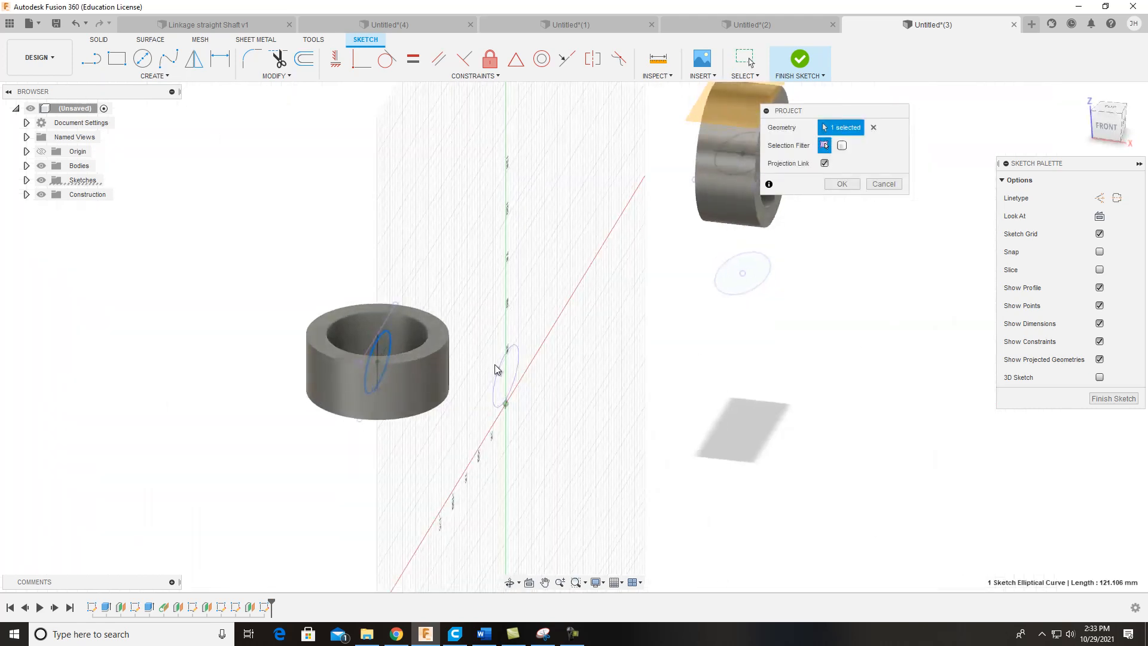
pyautogui.click(843, 185)
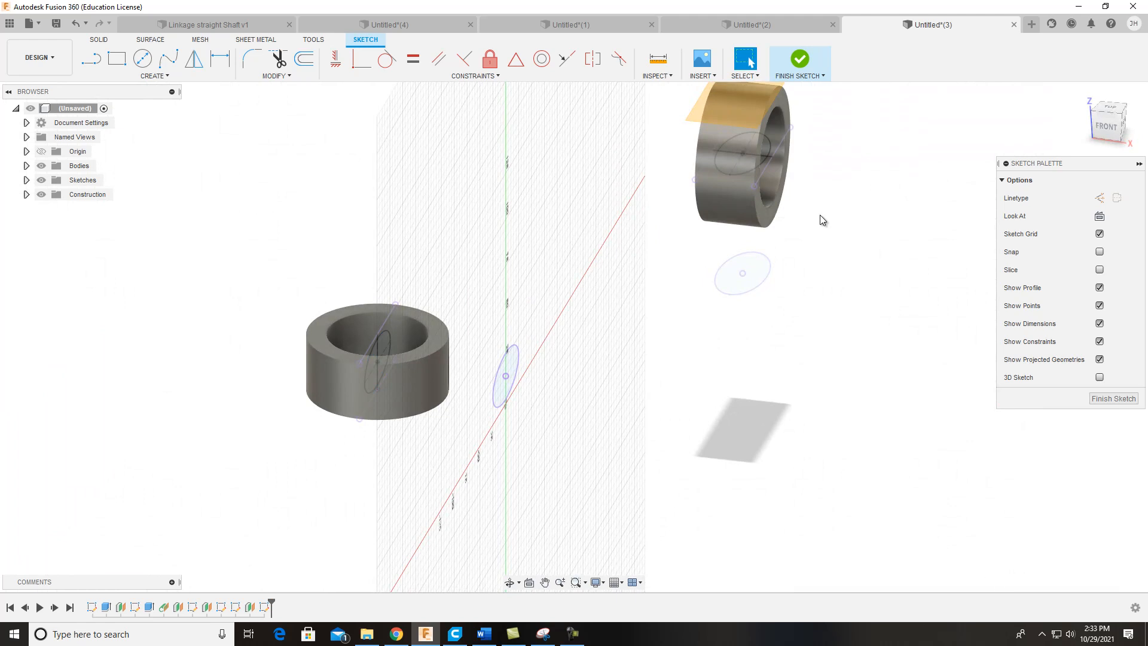
pyautogui.click(800, 60)
# Step: Try to loft a cut through the four ellipses from the lower ring to the raised ring
pyautogui.moveTo(658, 359)
pyautogui.keyDown('shift'); pyautogui.mouseDown(button='middle')
pyautogui.moveTo(633, 382)
pyautogui.moveTo(815, 251)
pyautogui.moveTo(790, 330)
pyautogui.mouseUp(button='middle'); pyautogui.keyUp('shift')
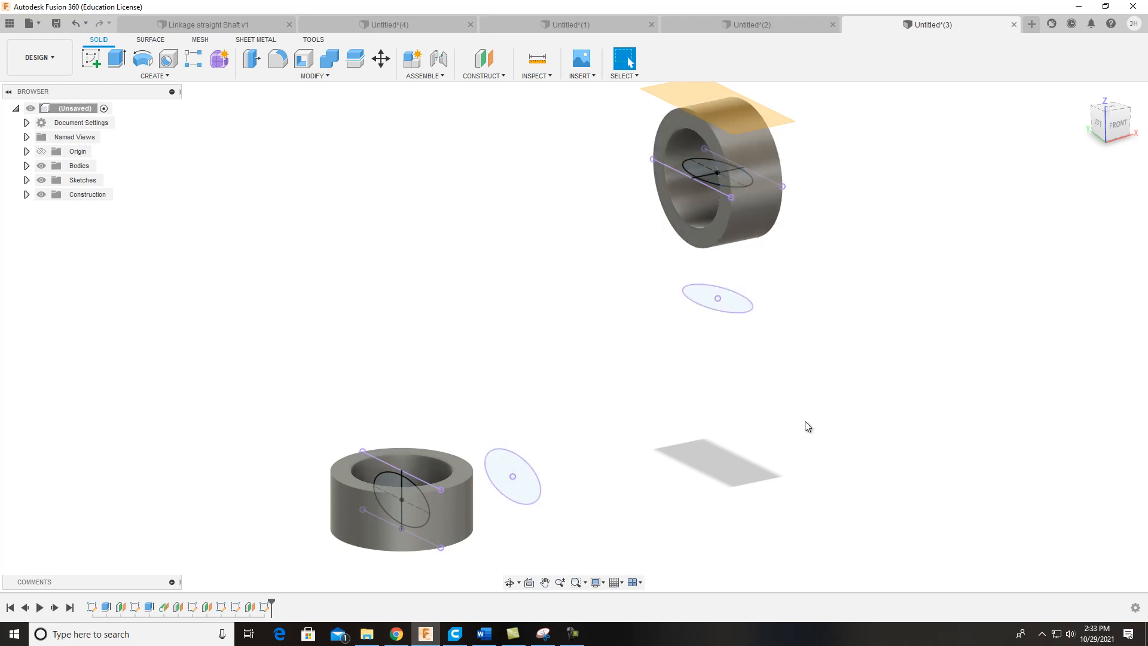
pyautogui.moveTo(643, 357); pyautogui.dragTo(592, 302, button='middle')
pyautogui.moveTo(389, 253); pyautogui.dragTo(346, 269, button='middle')
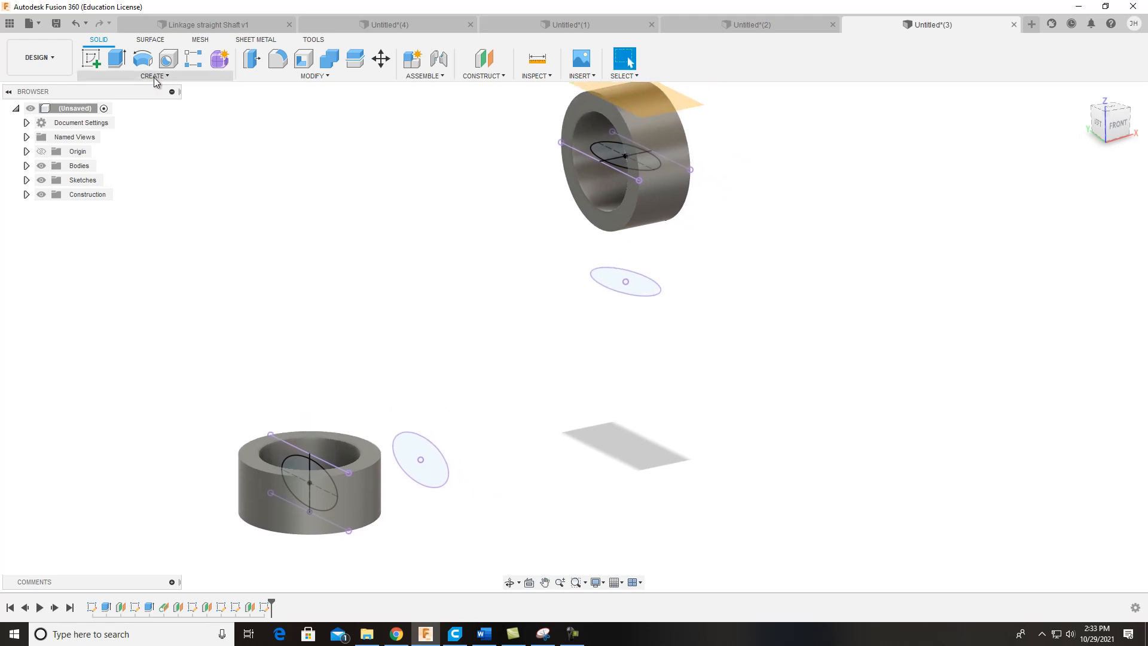
pyautogui.click(168, 75)
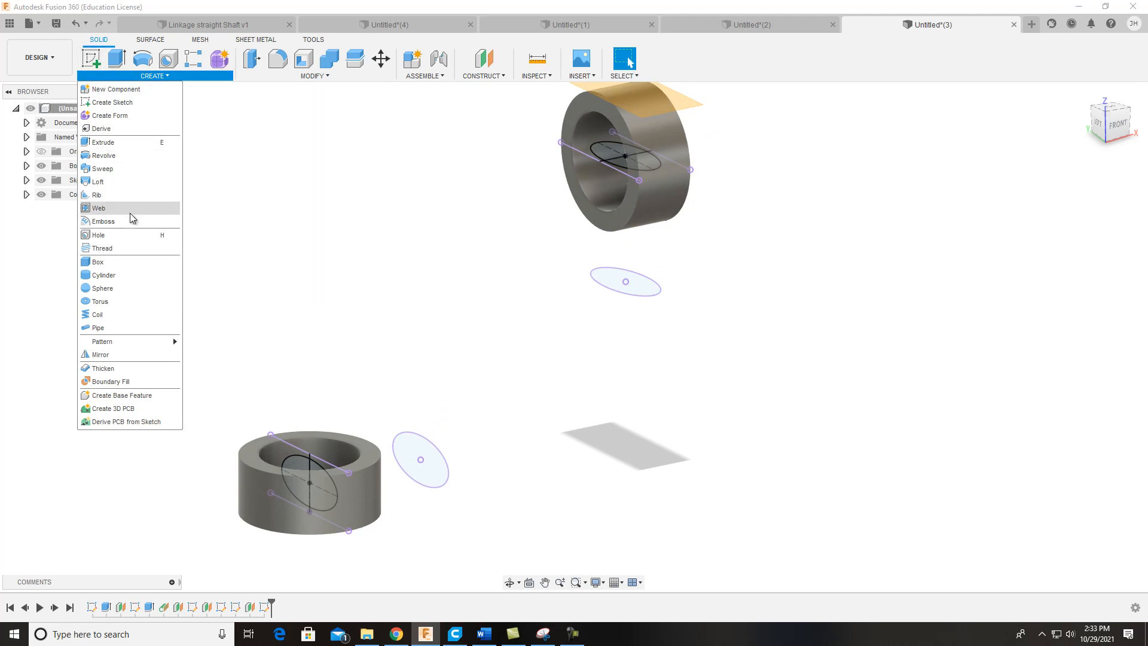
pyautogui.click(102, 181)
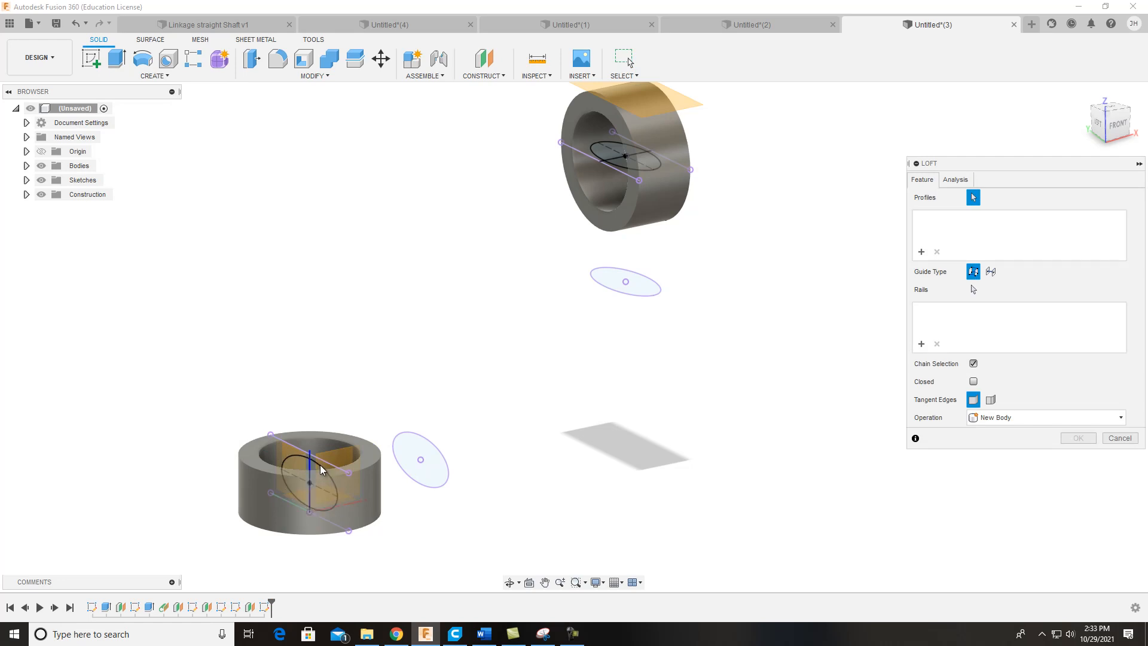
pyautogui.click(302, 468)
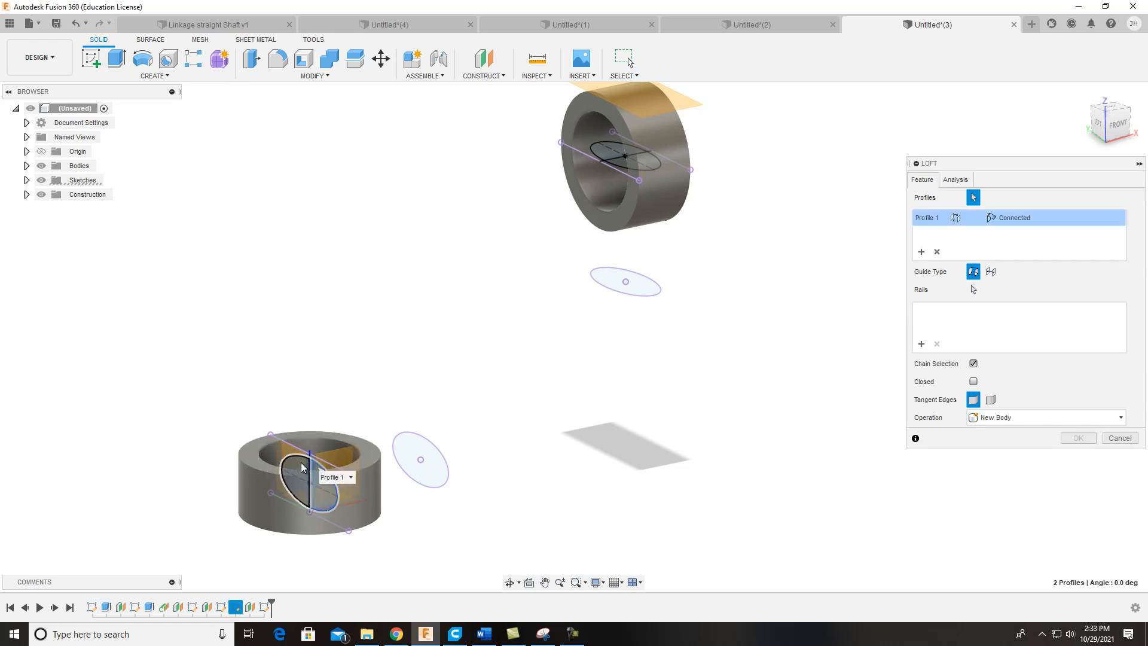
pyautogui.click(418, 453)
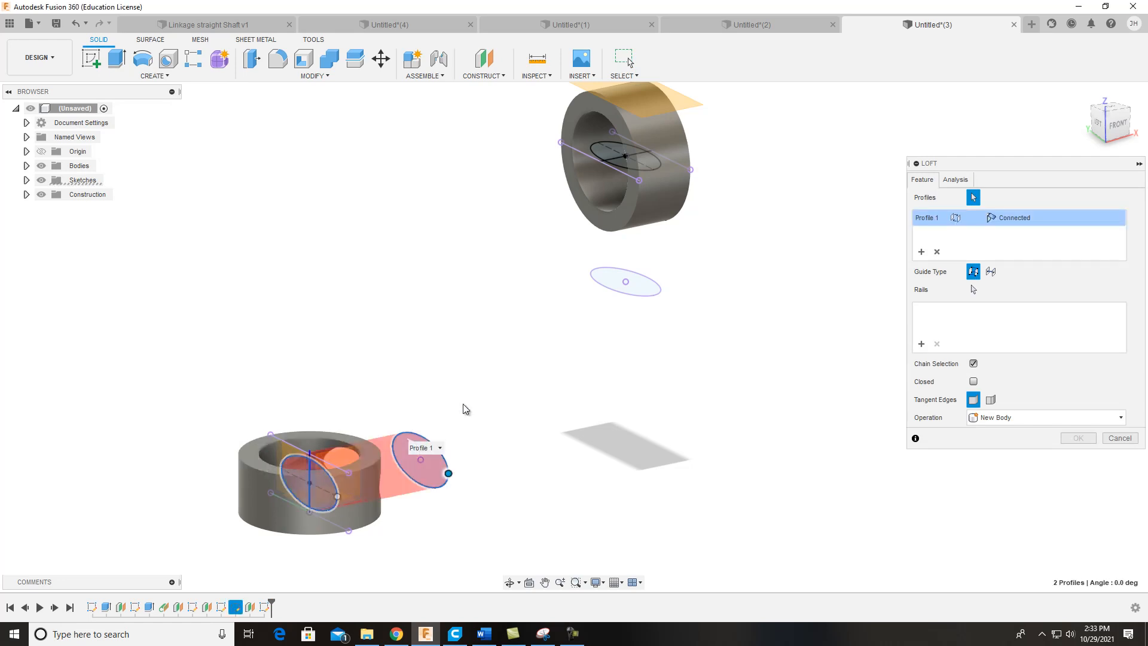
pyautogui.click(600, 278)
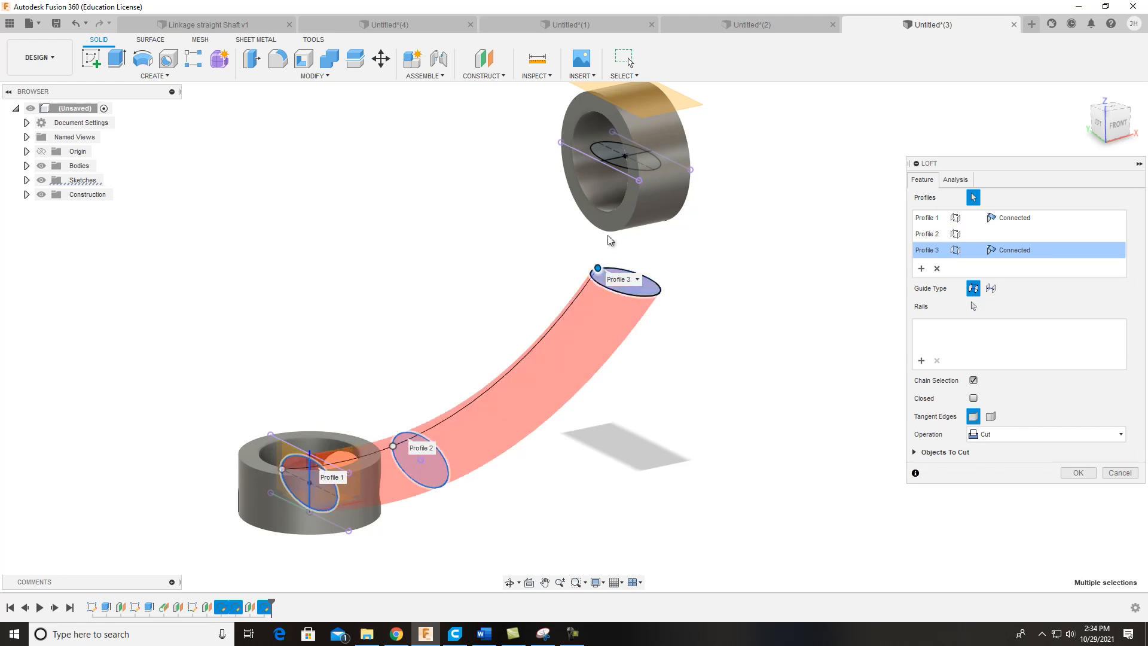
pyautogui.click(640, 172)
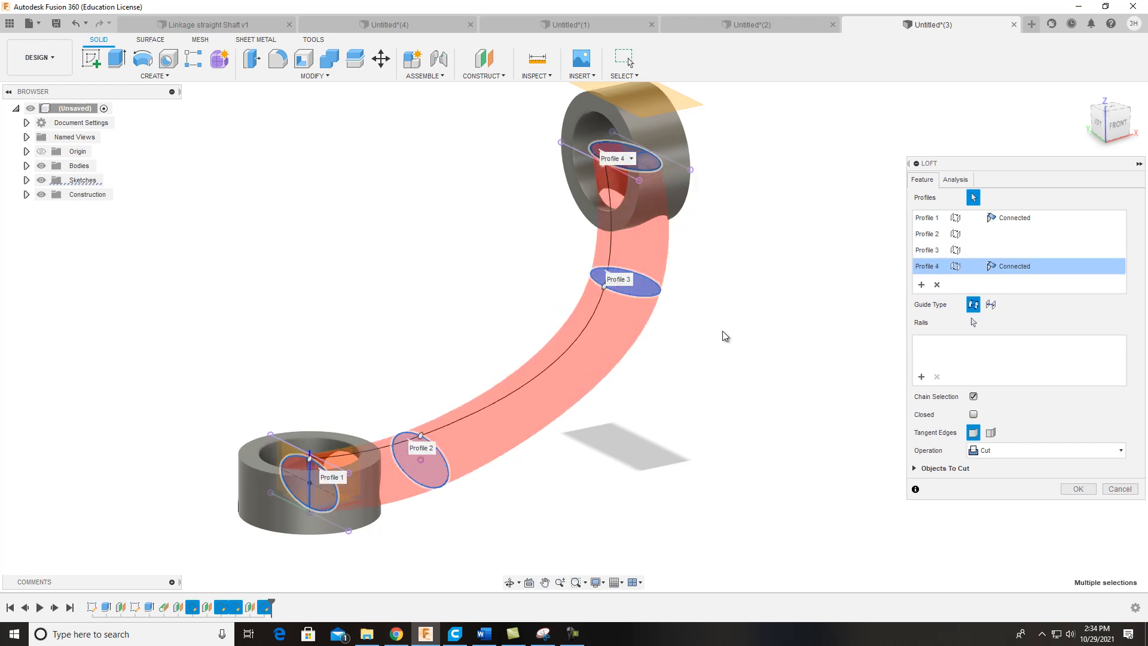
pyautogui.click(1078, 488)
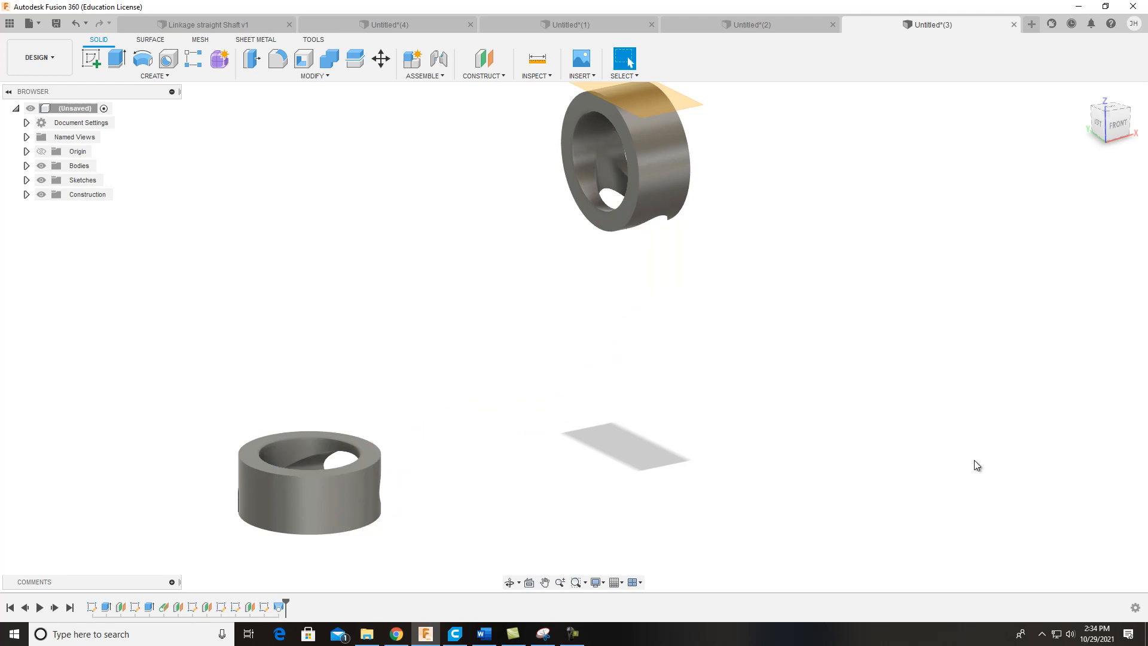
pyautogui.click(76, 24)
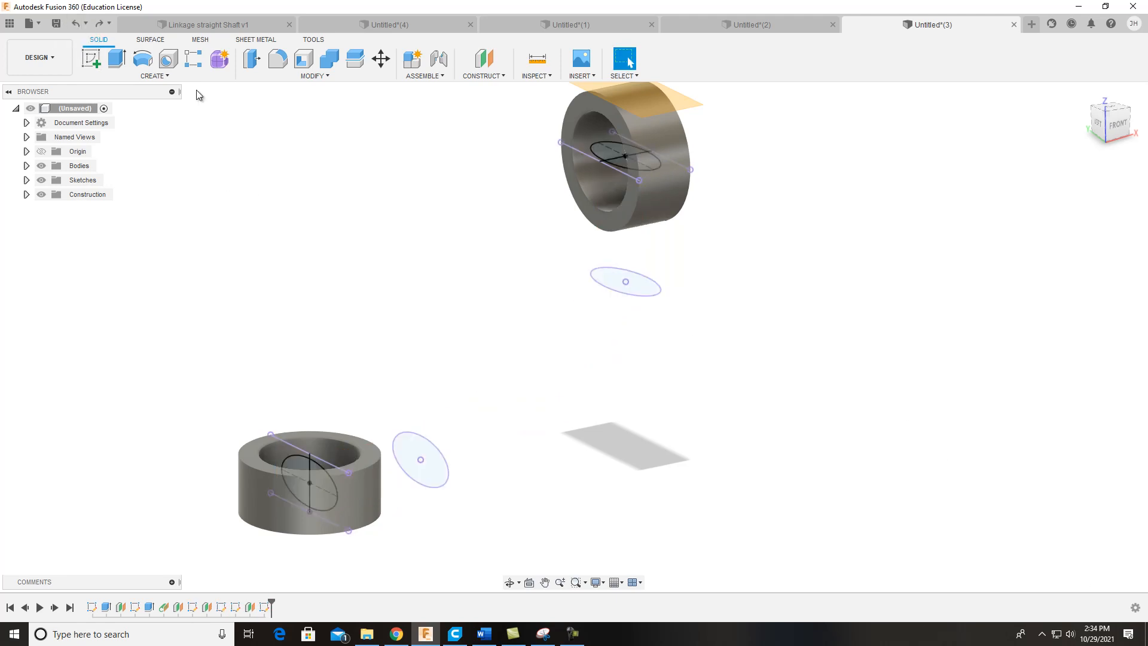
# Step: Loft through the four ellipses from the lower ring to the raised ring, using the Join operation
pyautogui.click(142, 74)
pyautogui.click(97, 181)
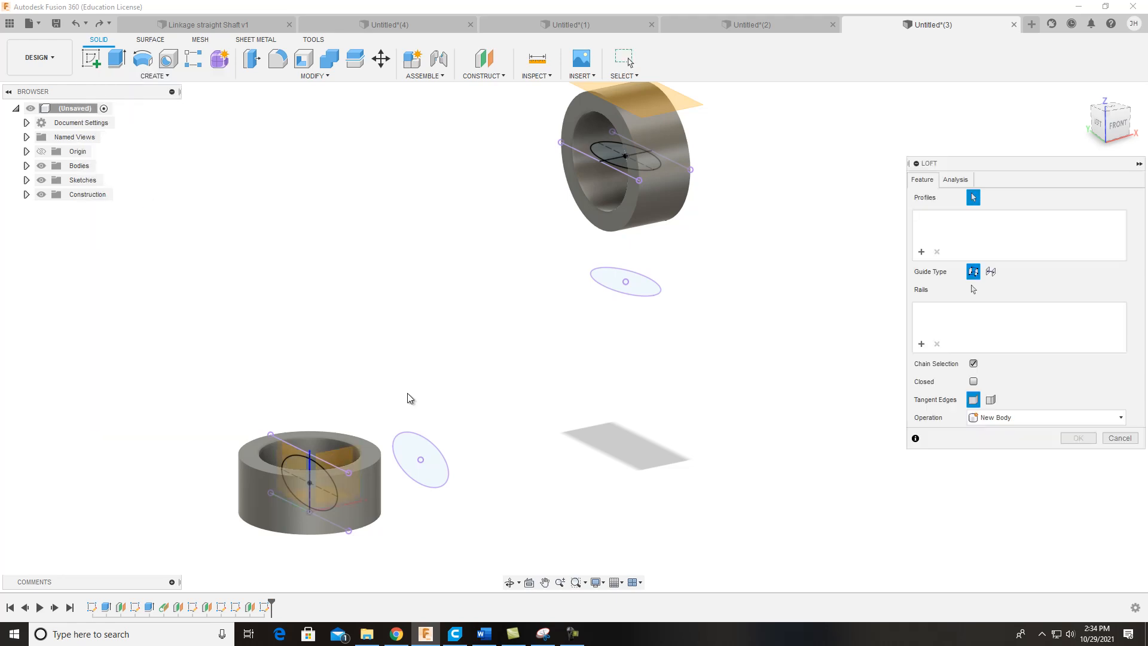
pyautogui.click(322, 481)
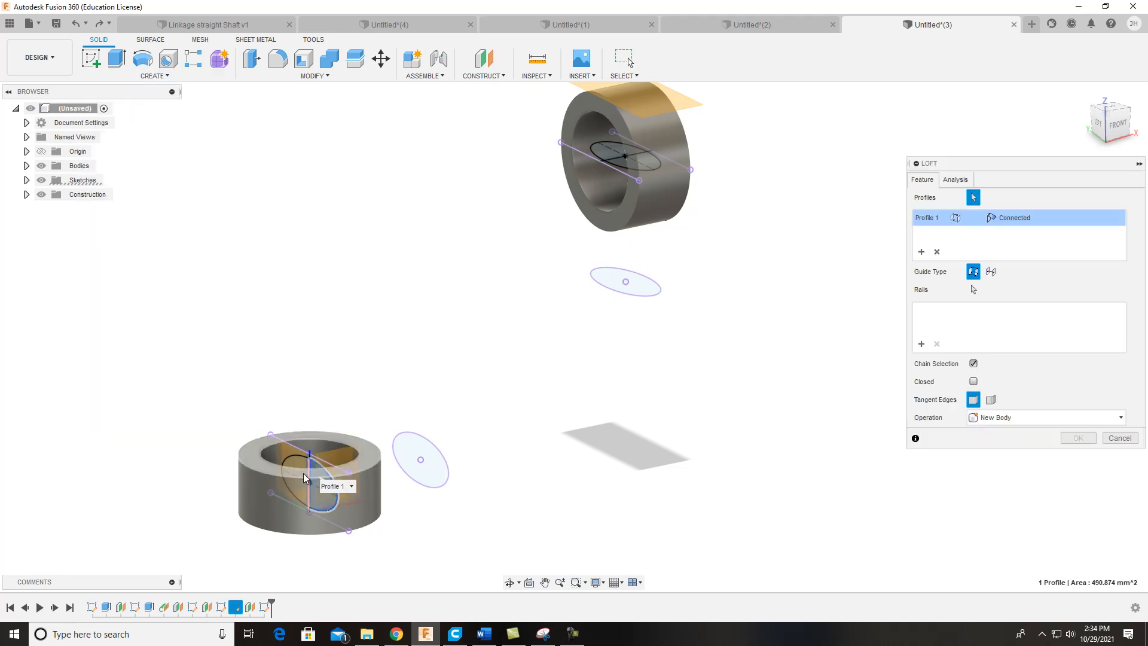
pyautogui.click(299, 475)
pyautogui.click(415, 460)
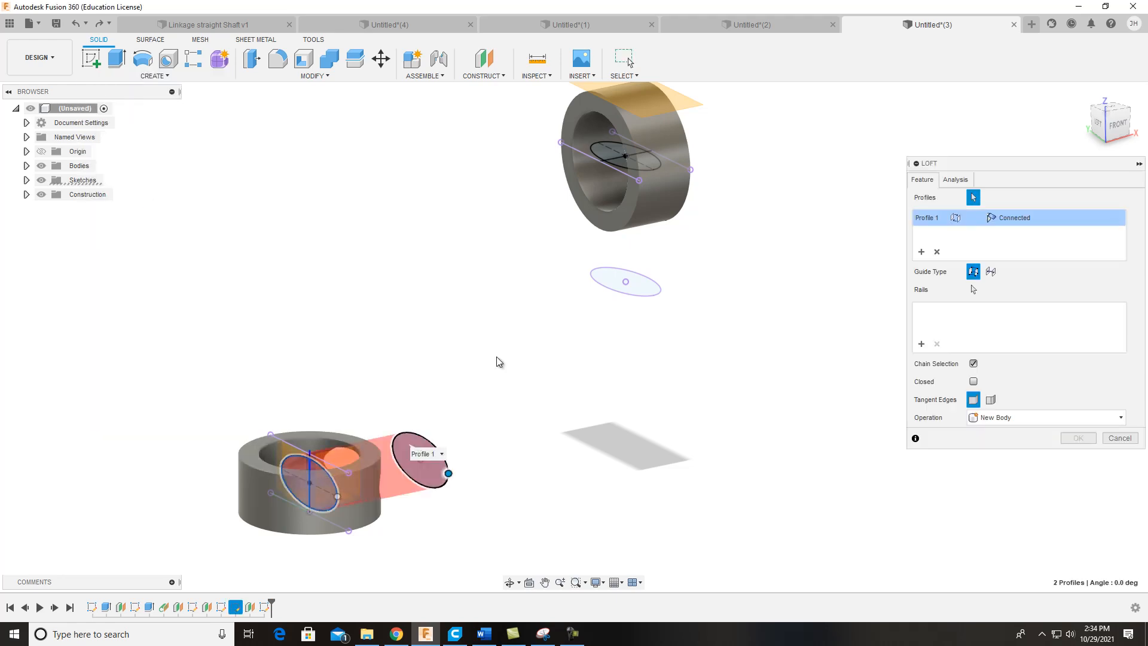
pyautogui.click(614, 275)
pyautogui.click(644, 165)
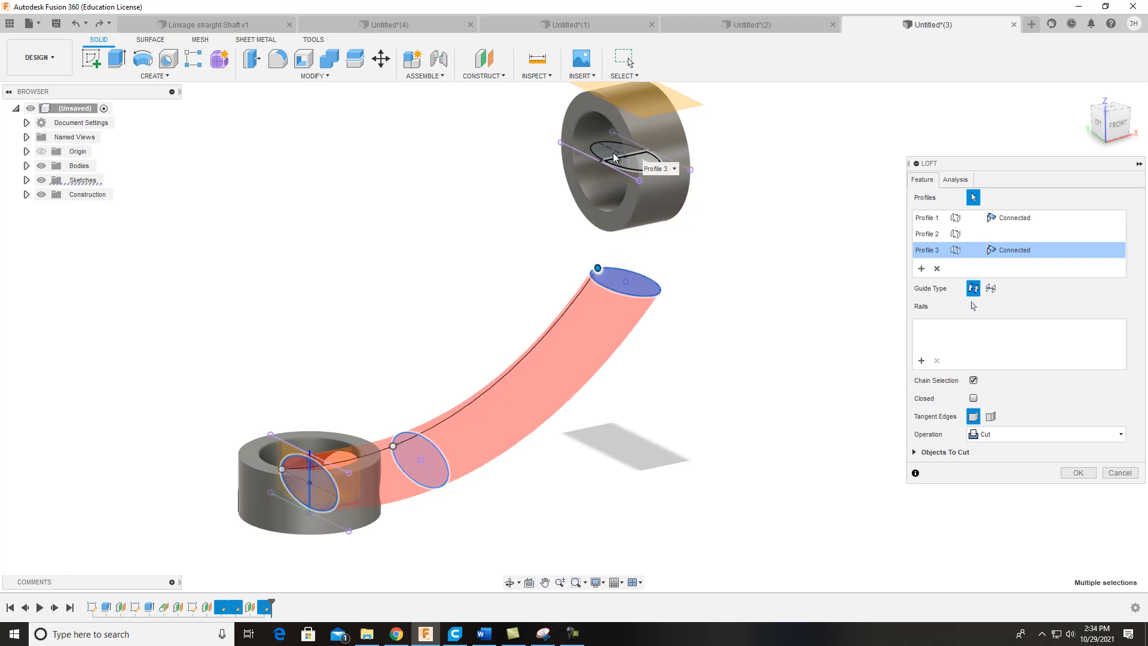
pyautogui.click(1024, 451)
pyautogui.click(997, 467)
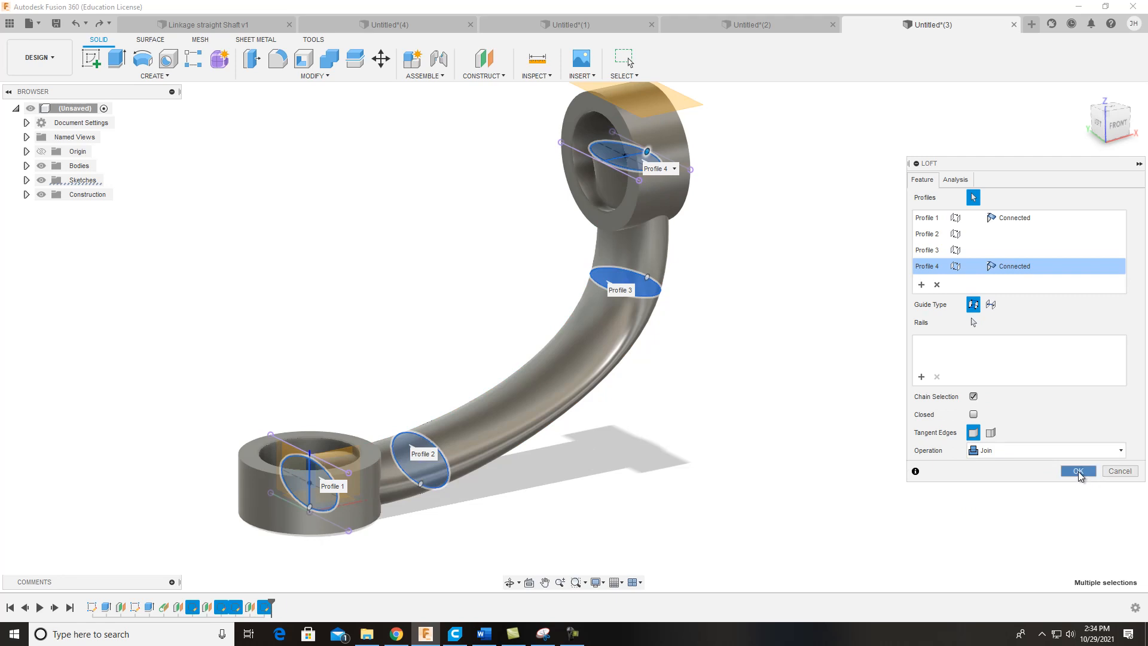
pyautogui.click(1078, 472)
pyautogui.moveTo(1106, 123)
pyautogui.mouseDown()
pyautogui.moveTo(992, 118)
pyautogui.moveTo(948, 87)
pyautogui.moveTo(1096, 154)
pyautogui.moveTo(1045, 133)
pyautogui.moveTo(978, 187)
pyautogui.moveTo(925, 122)
pyautogui.moveTo(818, 113)
pyautogui.moveTo(756, 134)
pyautogui.moveTo(439, 119)
pyautogui.mouseUp()
pyautogui.keyDown('shift'); pyautogui.moveTo(439, 119); pyautogui.dragTo(611, 309, button='middle'); pyautogui.keyUp('shift')
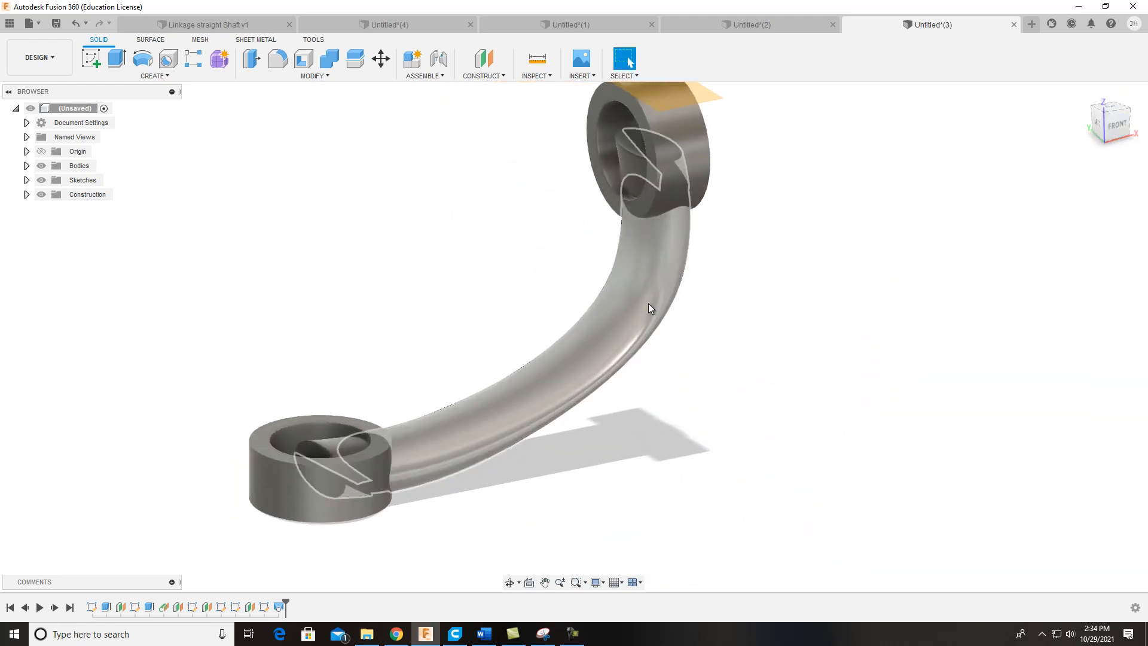
# Step: Delete the joined loft, and undo back to the state before it was made
pyautogui.click(640, 318)
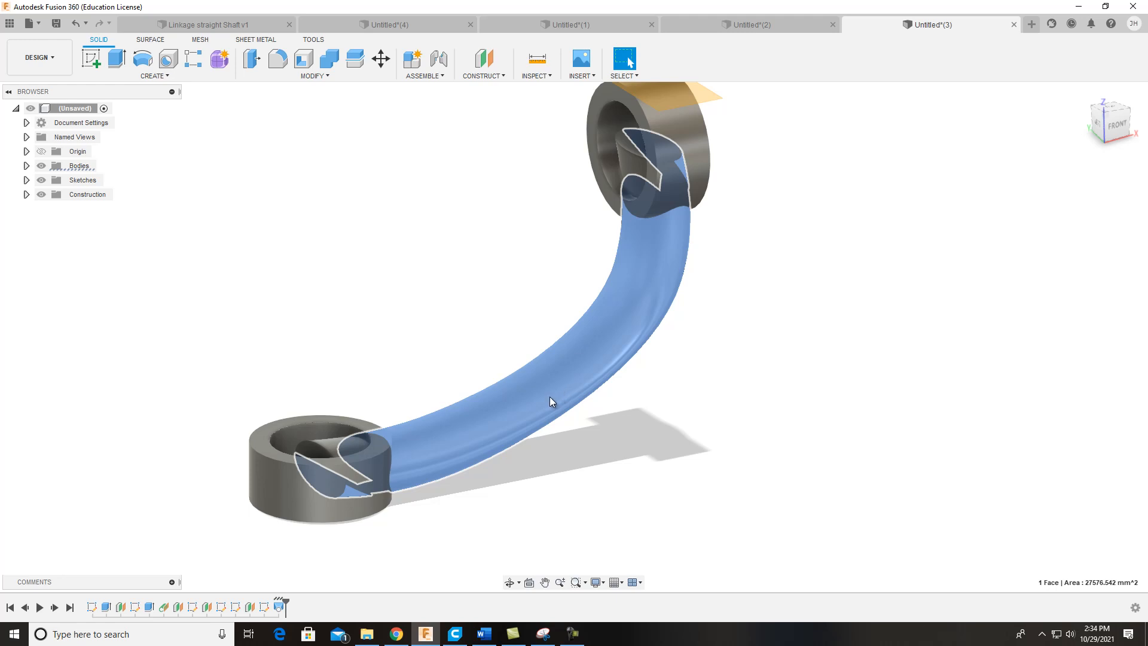
pyautogui.rightClick(279, 607)
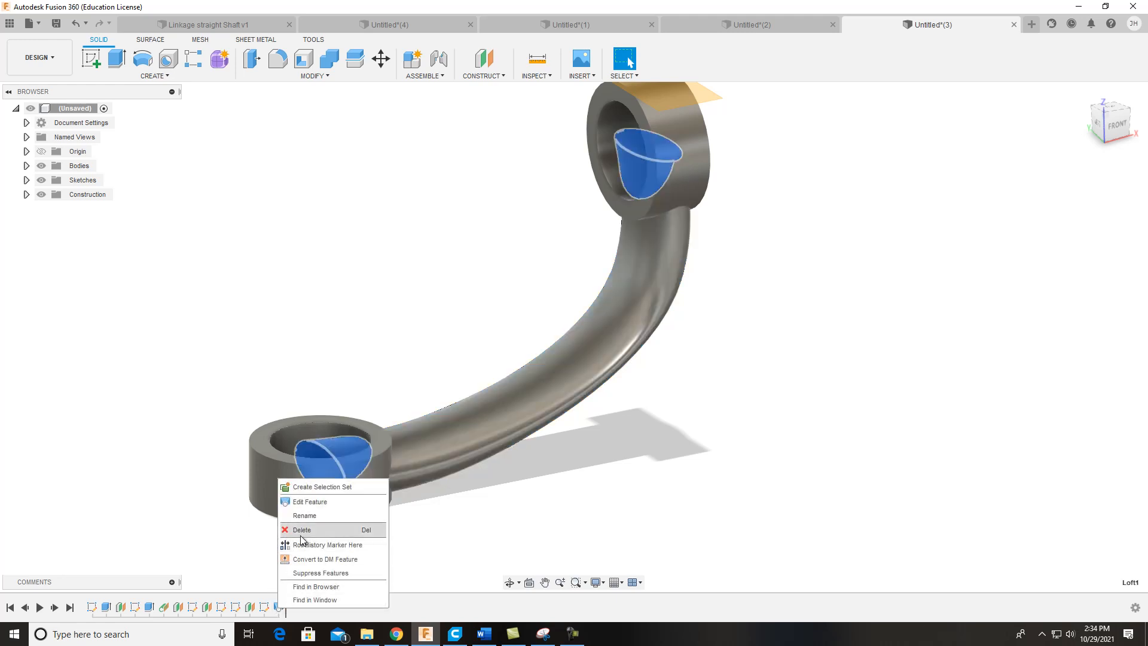
pyautogui.click(313, 530)
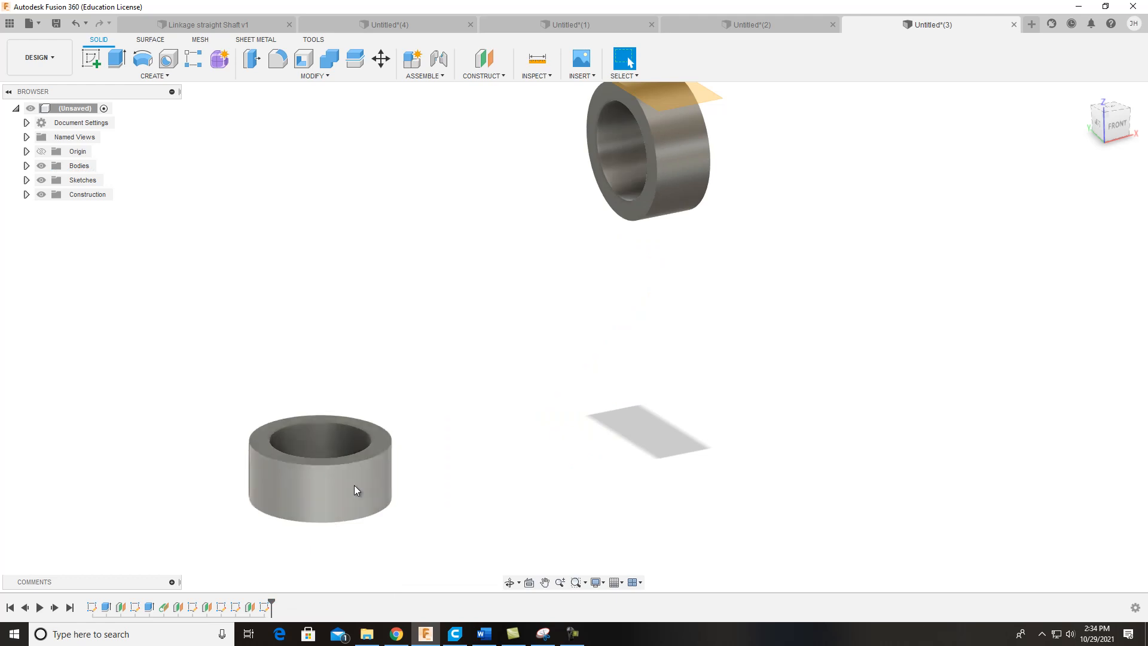
pyautogui.click(77, 22)
pyautogui.click(77, 23)
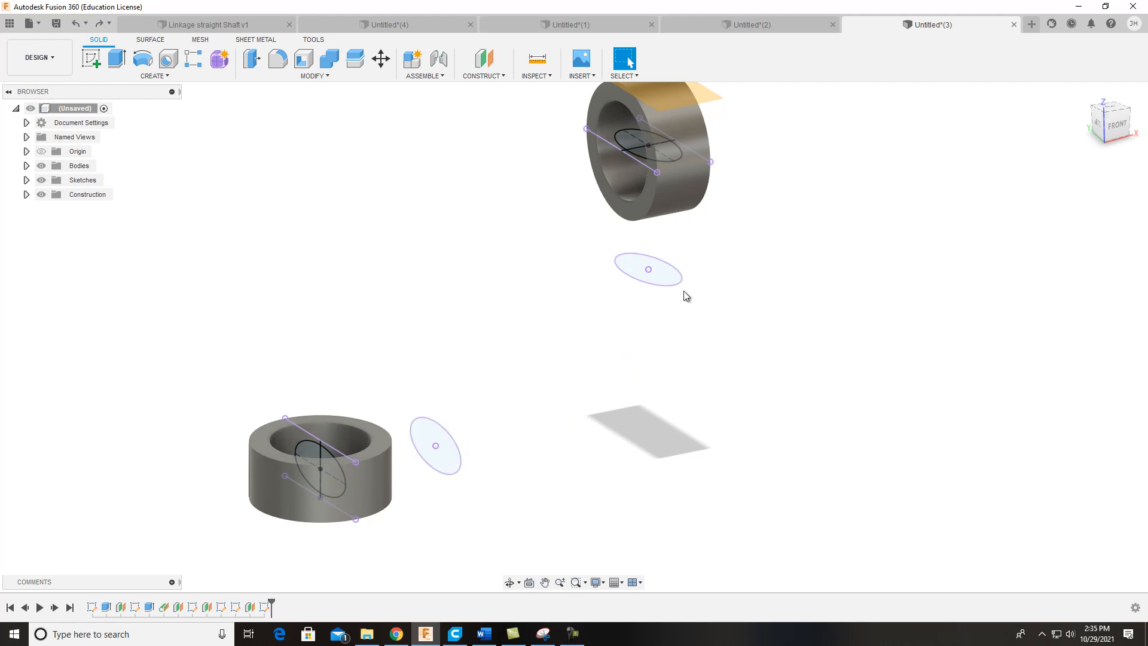
# Step: Start a new T-spline form for the curved arm between the two rings
pyautogui.moveTo(962, 216); pyautogui.dragTo(648, 285, button='middle')
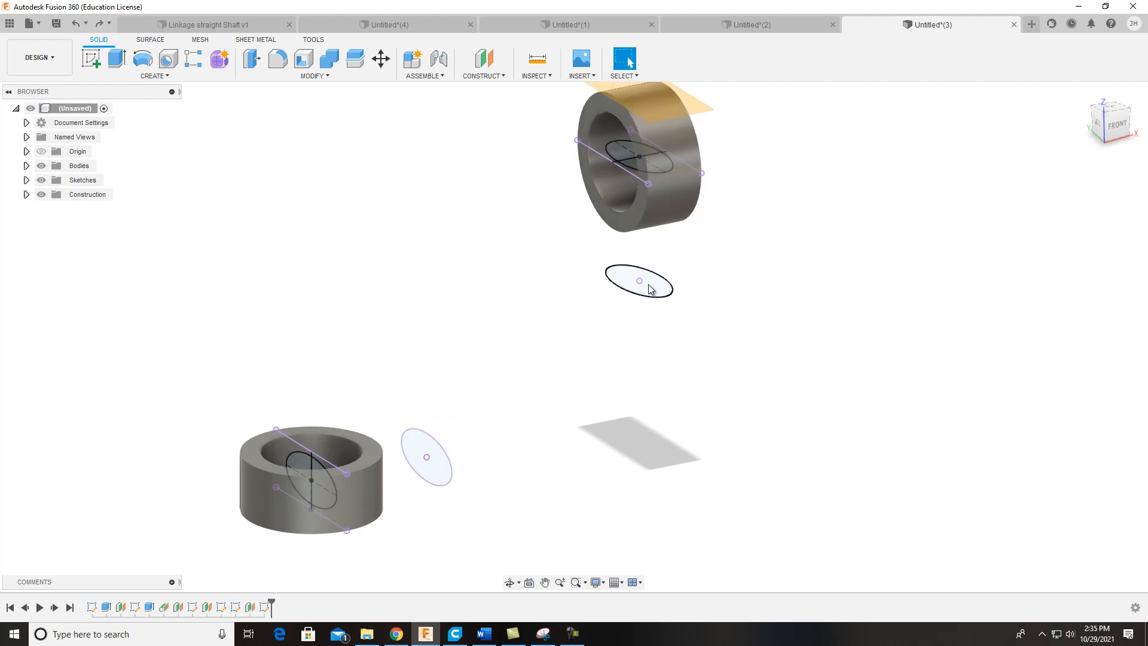
pyautogui.click(220, 61)
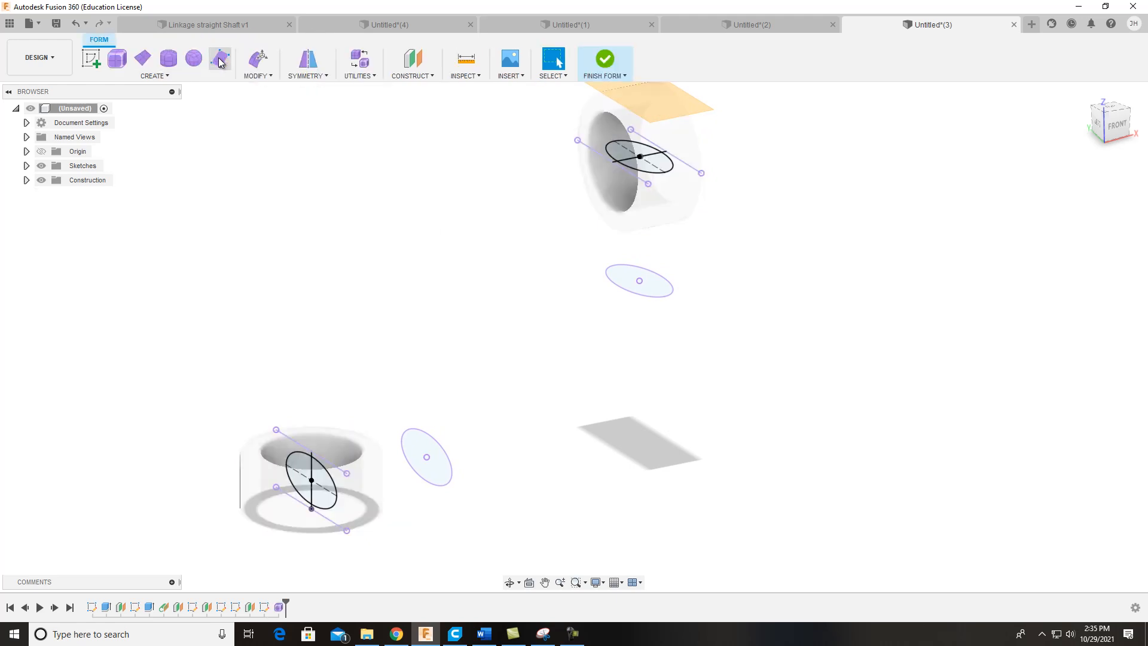
pyautogui.click(153, 77)
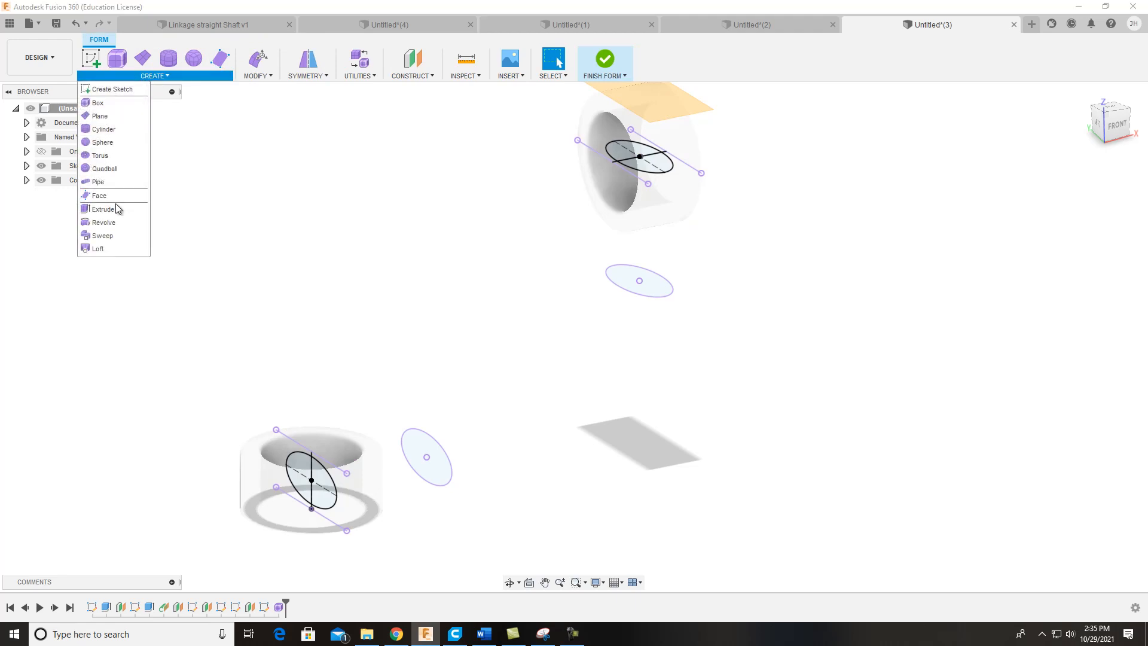
pyautogui.click(102, 248)
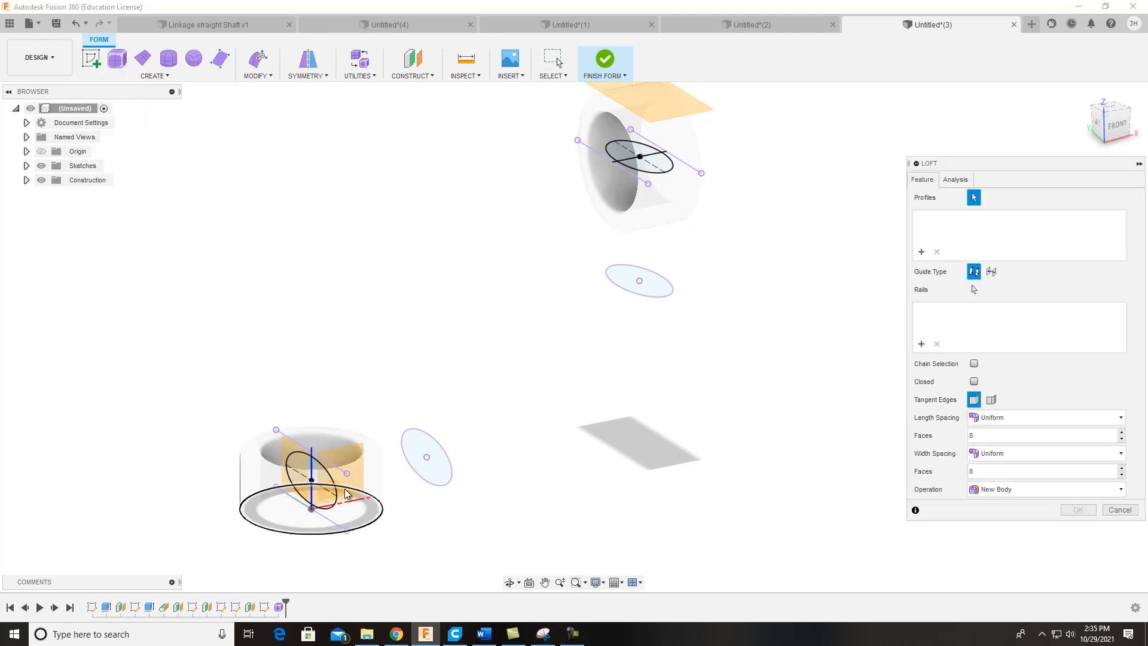
pyautogui.click(325, 488)
pyautogui.click(426, 457)
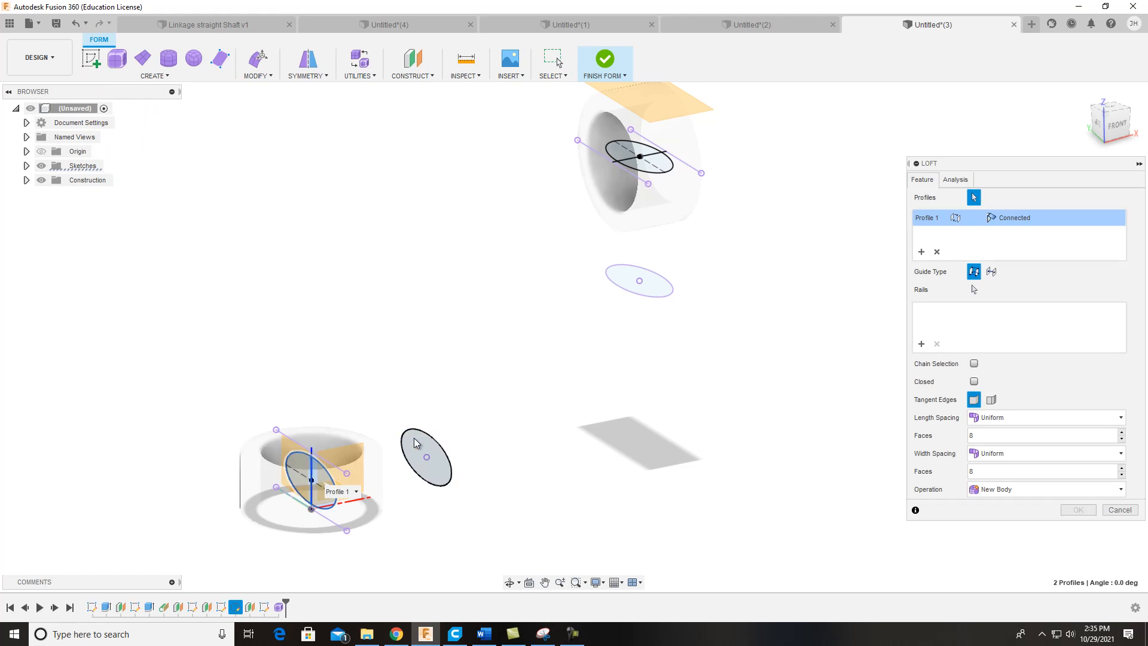
pyautogui.click(610, 291)
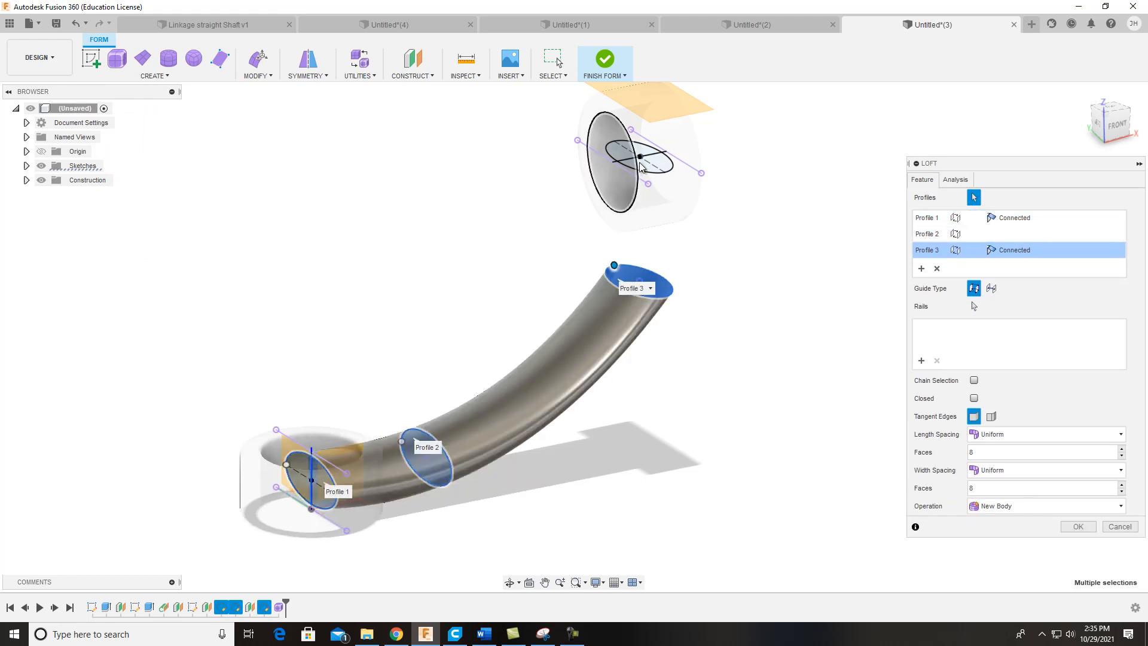
pyautogui.click(657, 161)
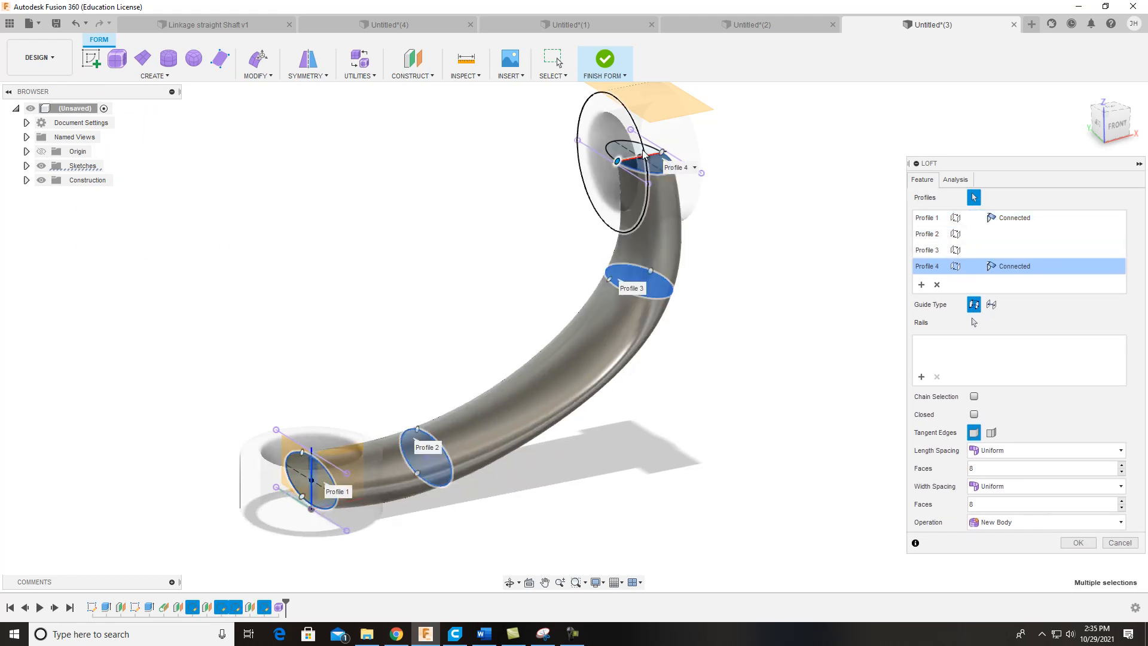
pyautogui.click(637, 153)
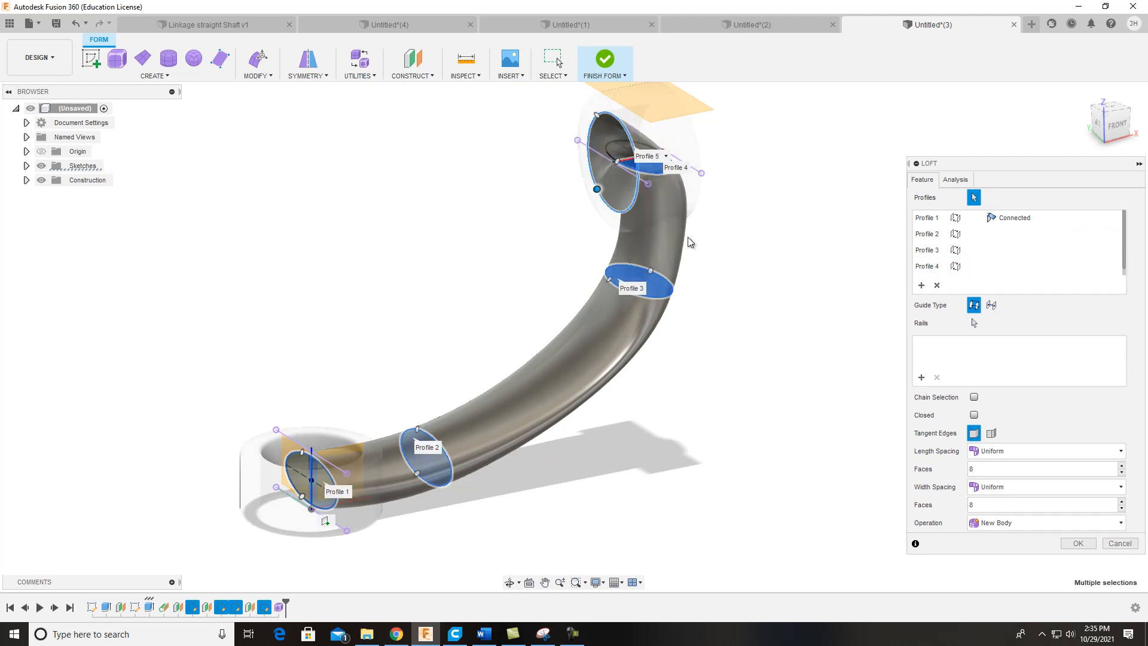
pyautogui.press('Escape')
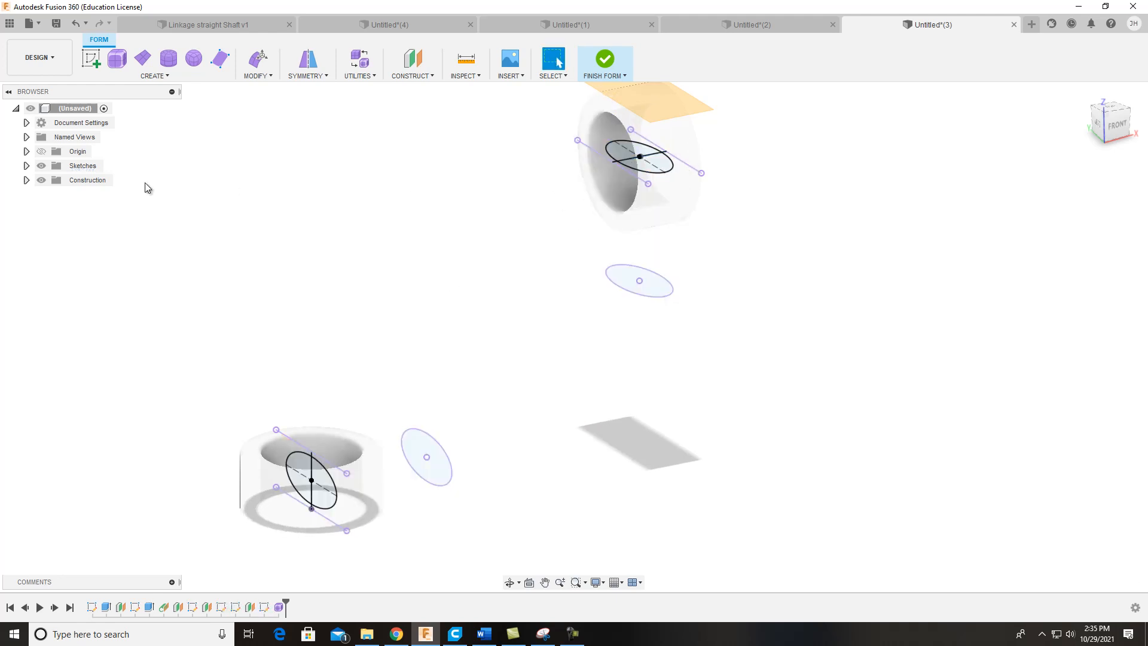
pyautogui.click(156, 77)
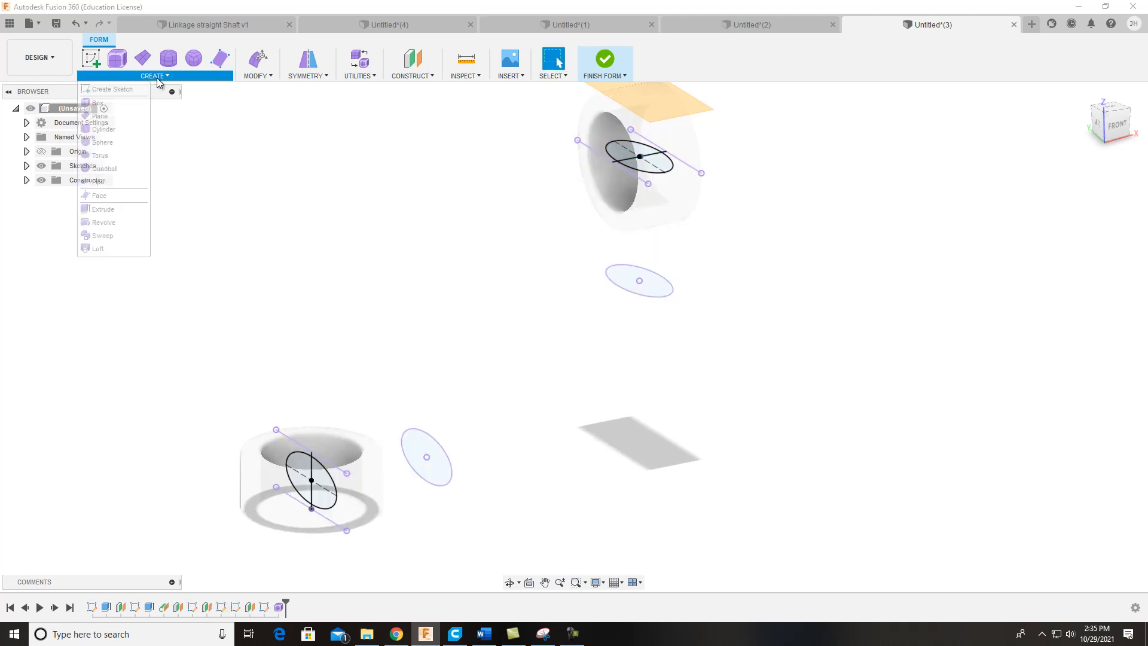
pyautogui.click(105, 250)
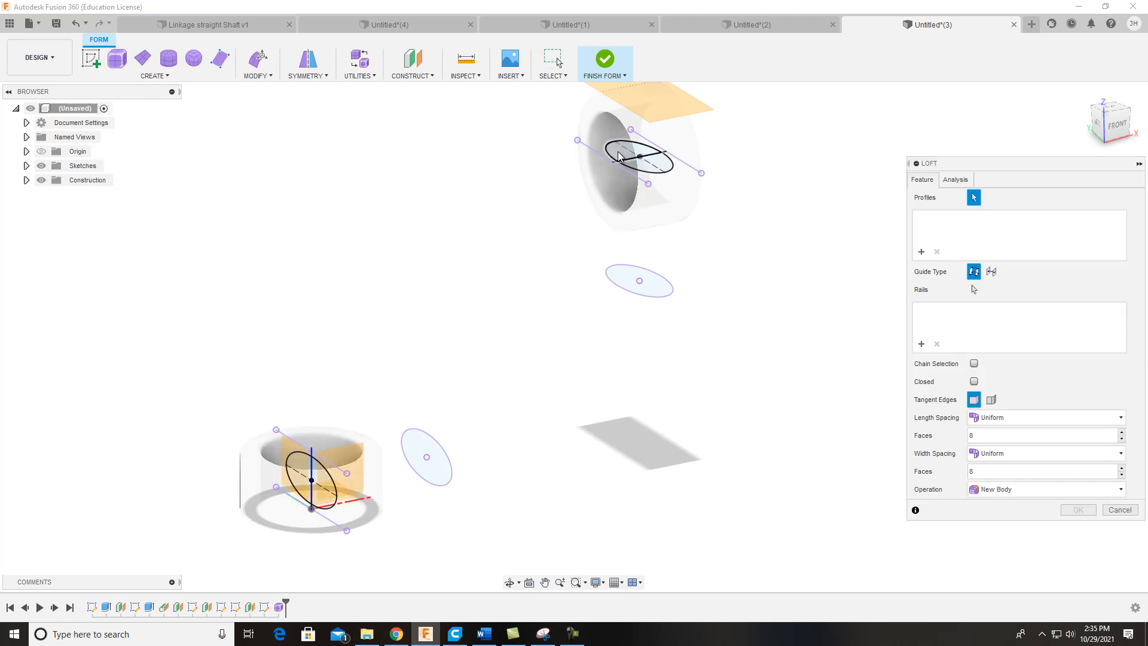
pyautogui.click(619, 157)
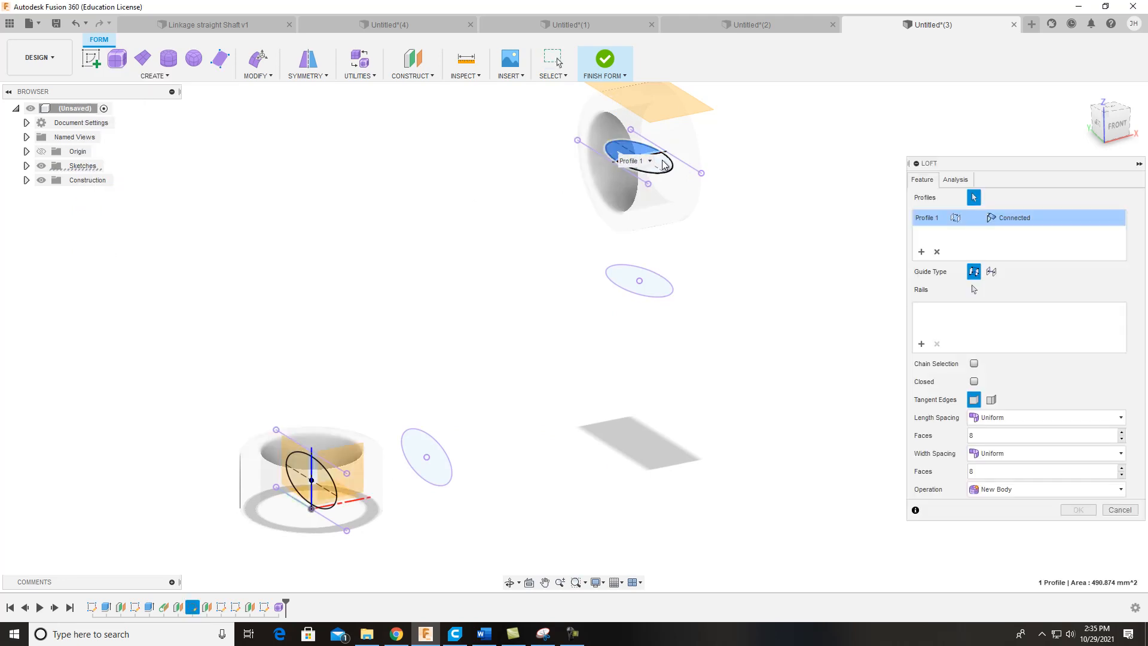
pyautogui.click(641, 163)
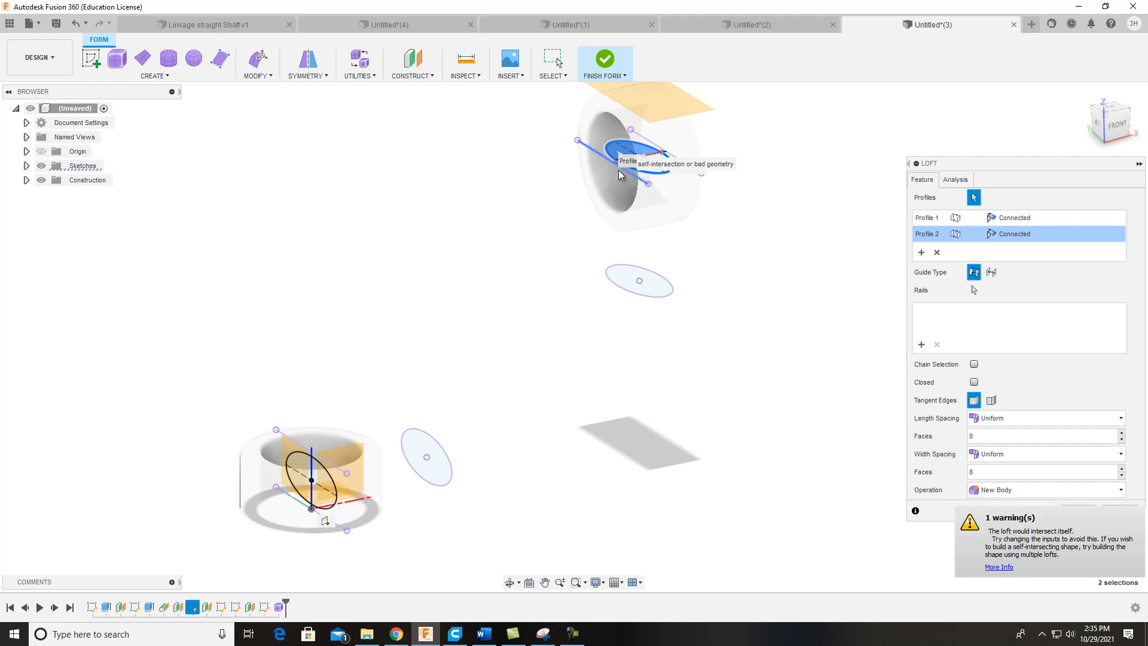
pyautogui.click(657, 175)
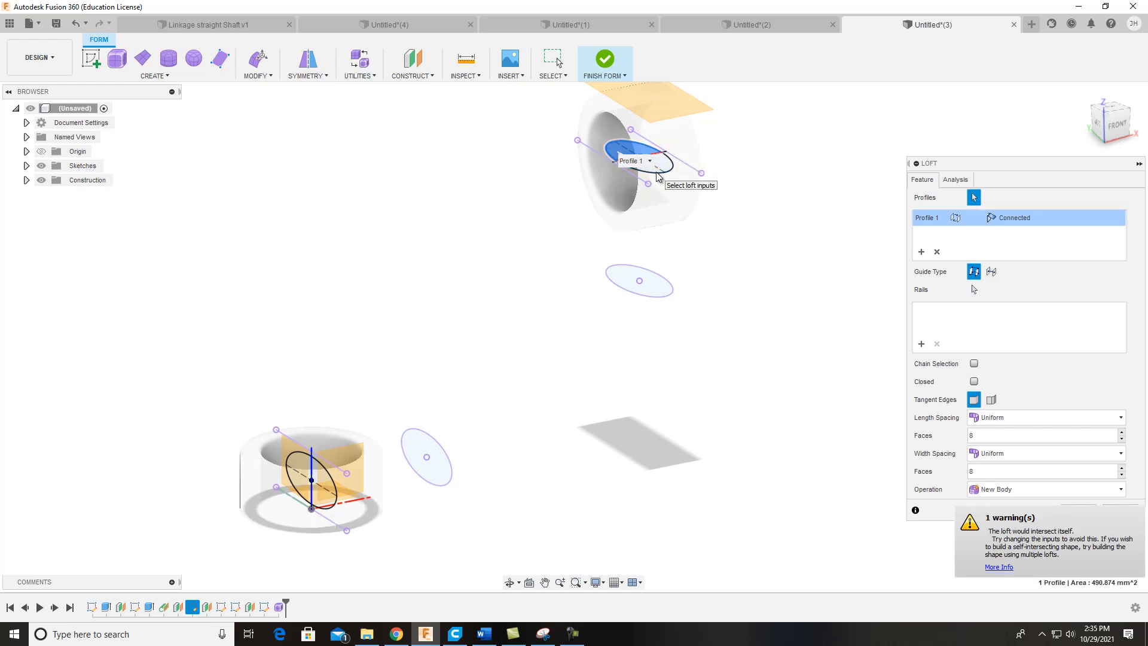
pyautogui.click(657, 281)
pyautogui.press('Escape')
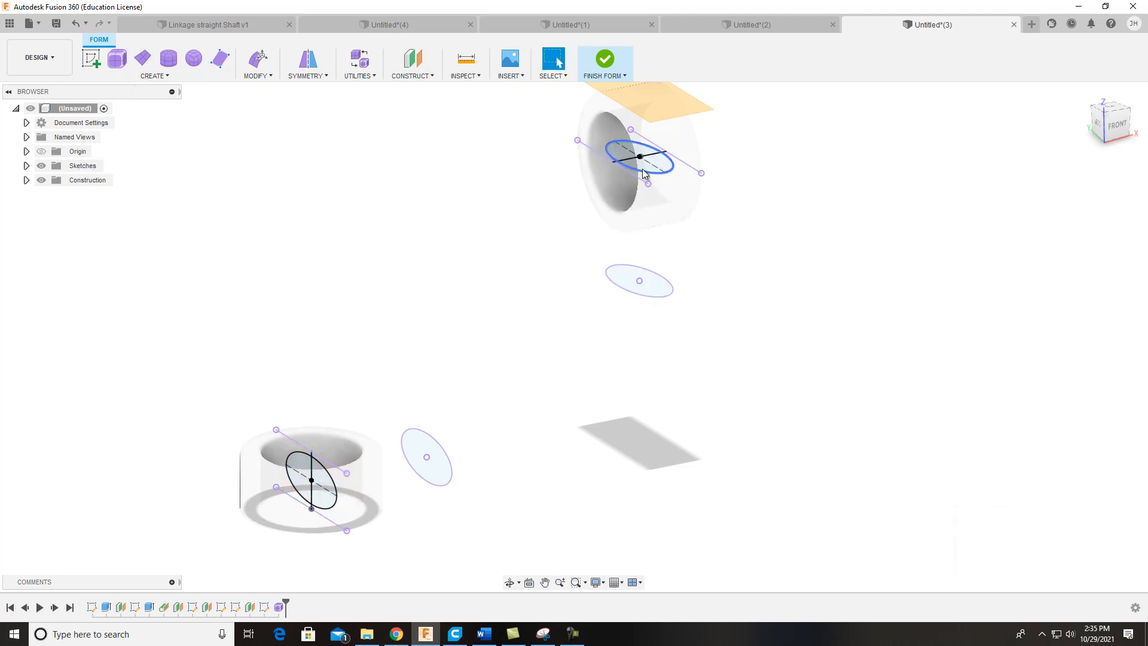
# Step: Loft a new form body through the four ellipses from the lower ring to the raised ring, with 8 uniform faces each way, and finish the form
pyautogui.click(152, 76)
pyautogui.click(98, 248)
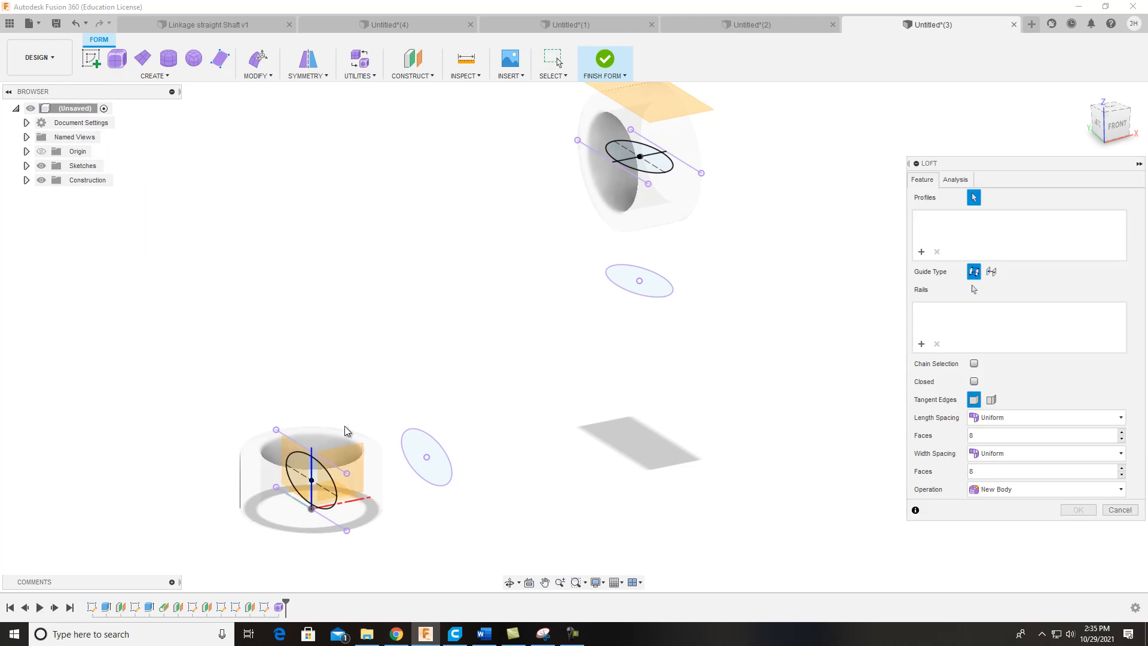
pyautogui.click(304, 477)
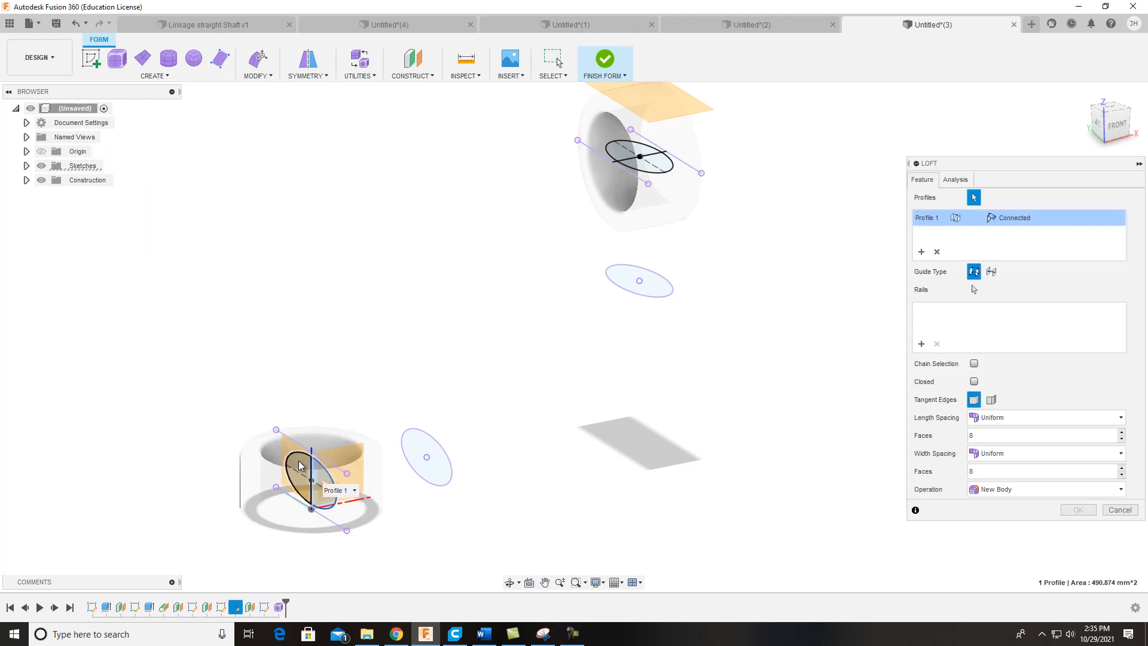
pyautogui.click(412, 447)
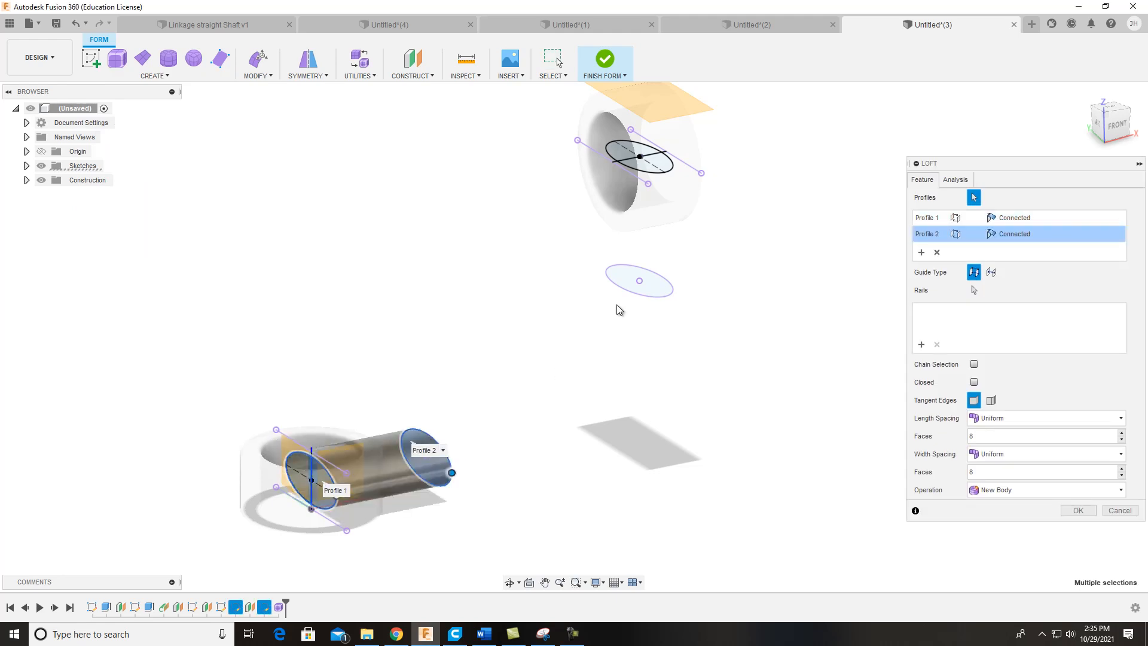
pyautogui.click(653, 285)
pyautogui.scroll(5, 653, 171)
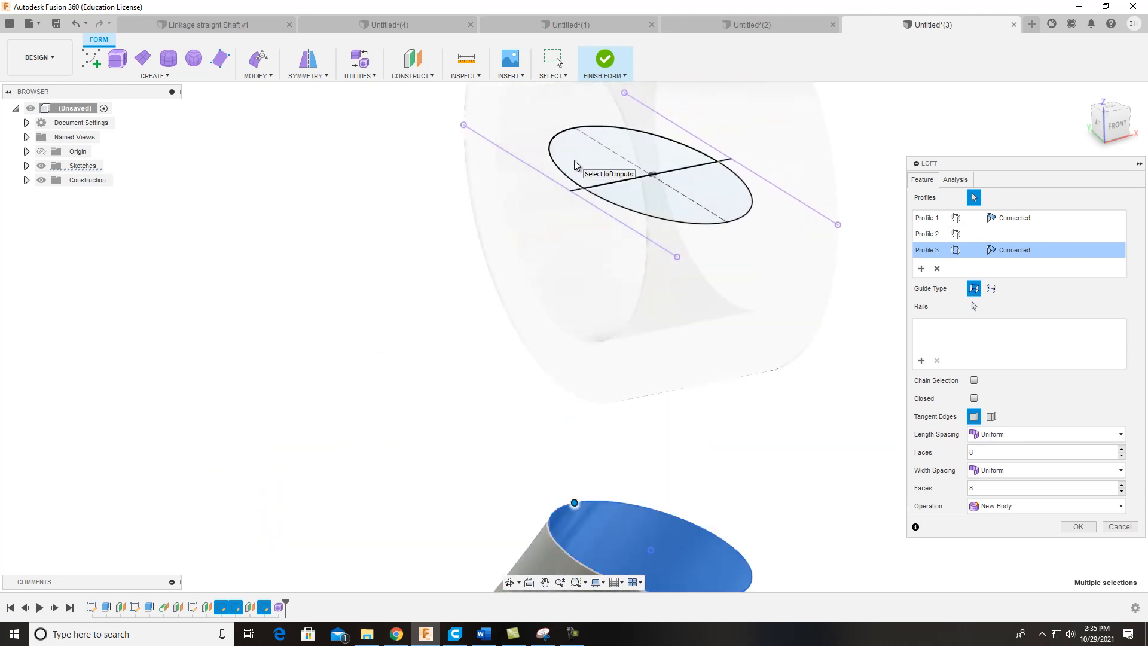
pyautogui.click(584, 170)
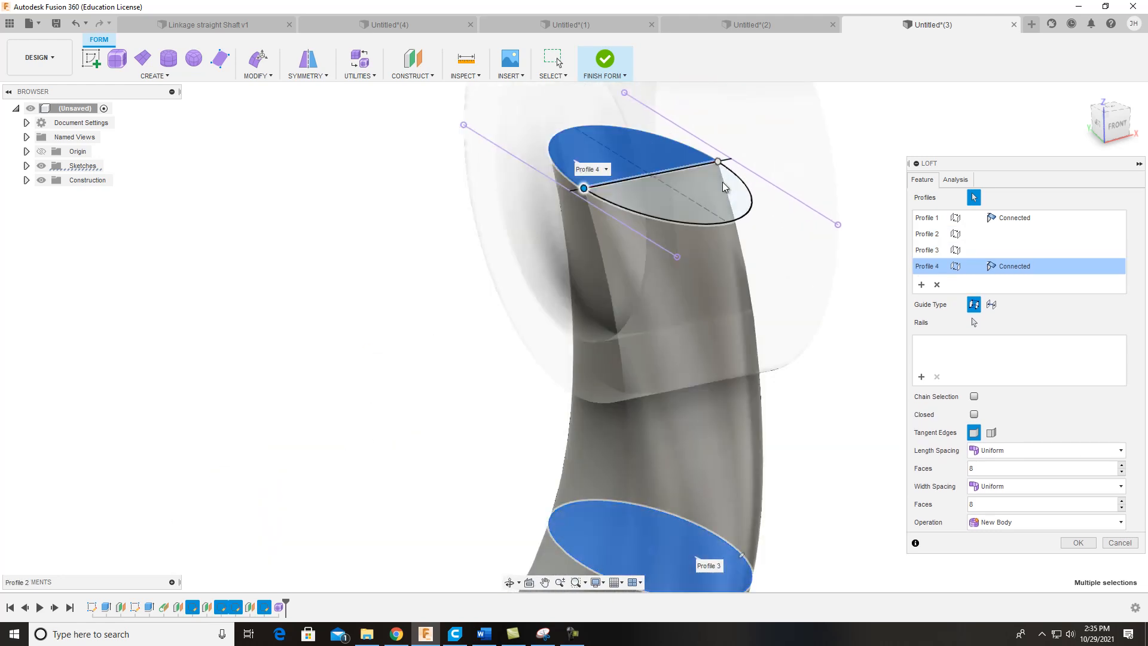
pyautogui.scroll(-6, 729, 190)
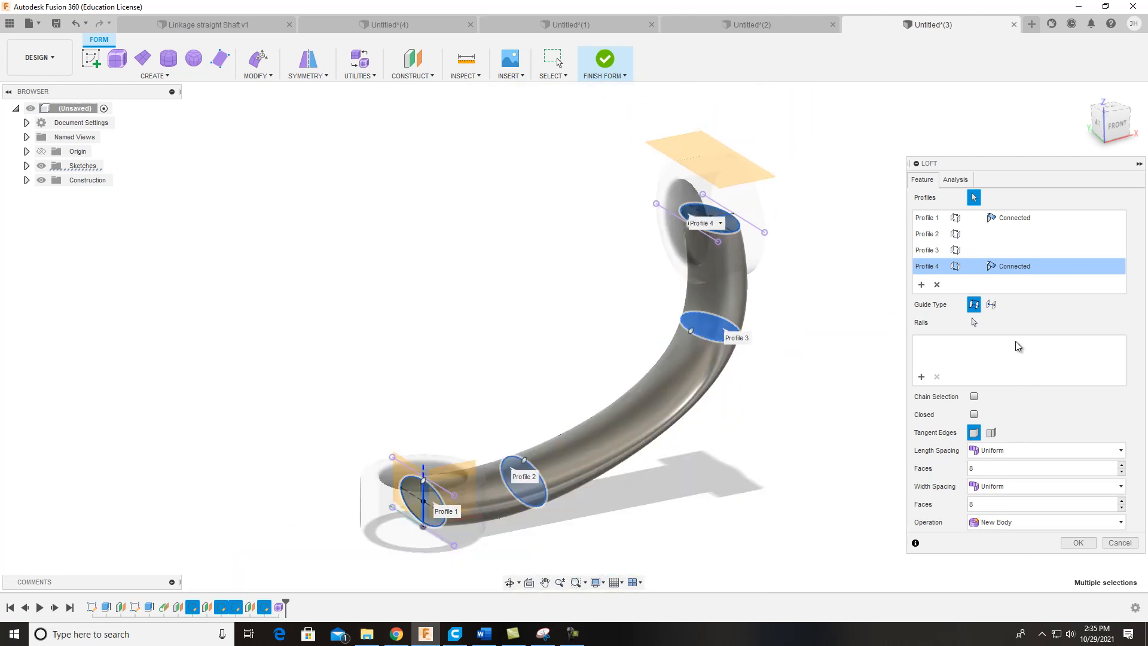
pyautogui.click(1078, 543)
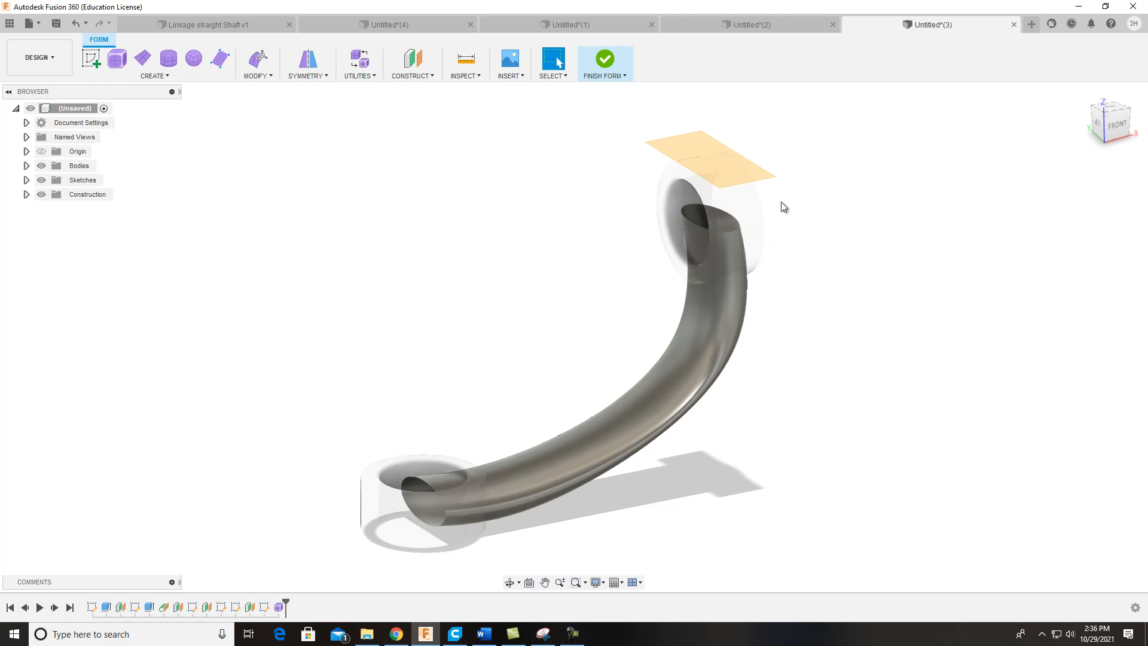
pyautogui.click(608, 64)
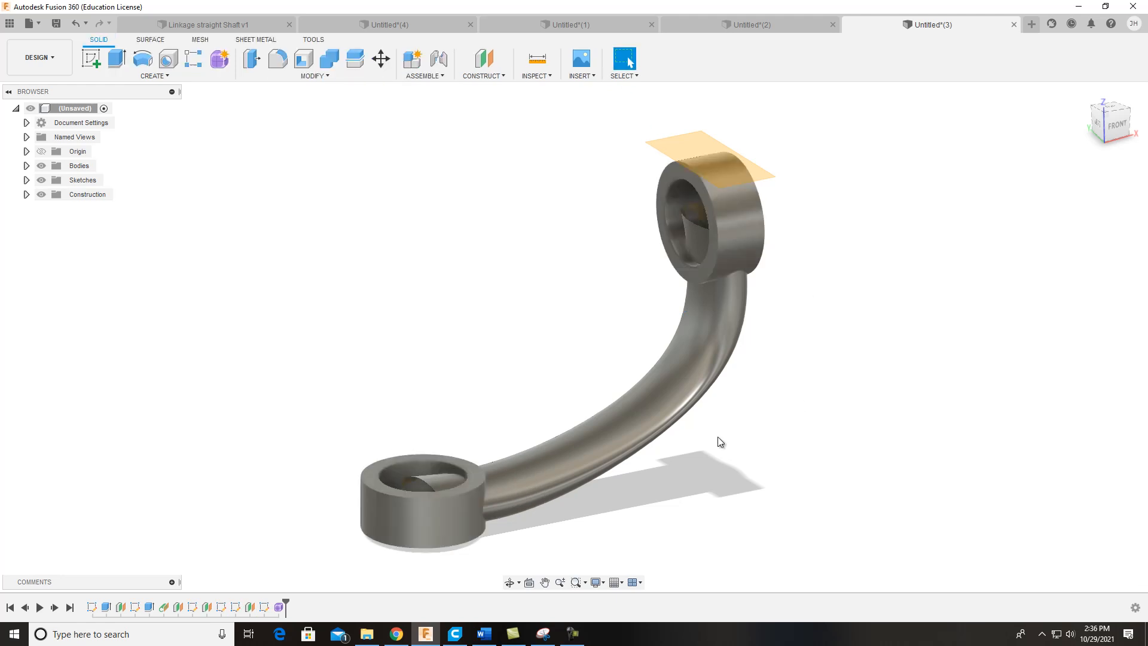
# Step: Inspect the lofted arm from several angles and reopen its form for editing
pyautogui.moveTo(1116, 117)
pyautogui.mouseDown()
pyautogui.moveTo(1038, 136)
pyautogui.moveTo(1039, 154)
pyautogui.moveTo(987, 149)
pyautogui.moveTo(1071, 146)
pyautogui.mouseUp()
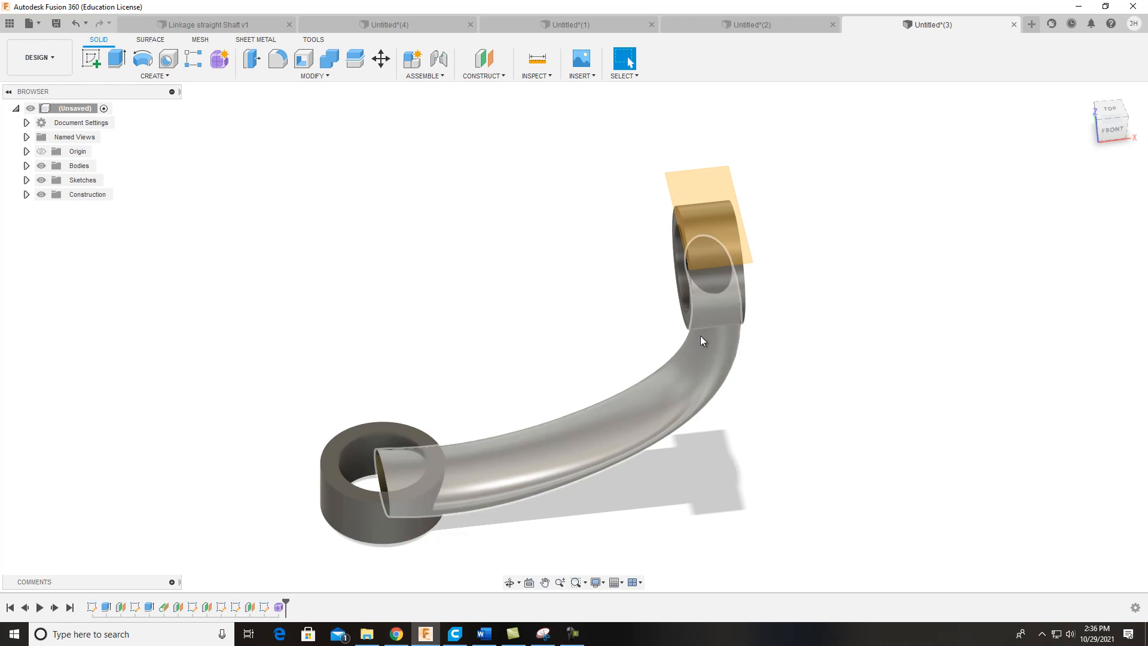
pyautogui.moveTo(1115, 133)
pyautogui.mouseDown()
pyautogui.moveTo(1134, 117)
pyautogui.moveTo(1127, 123)
pyautogui.mouseUp()
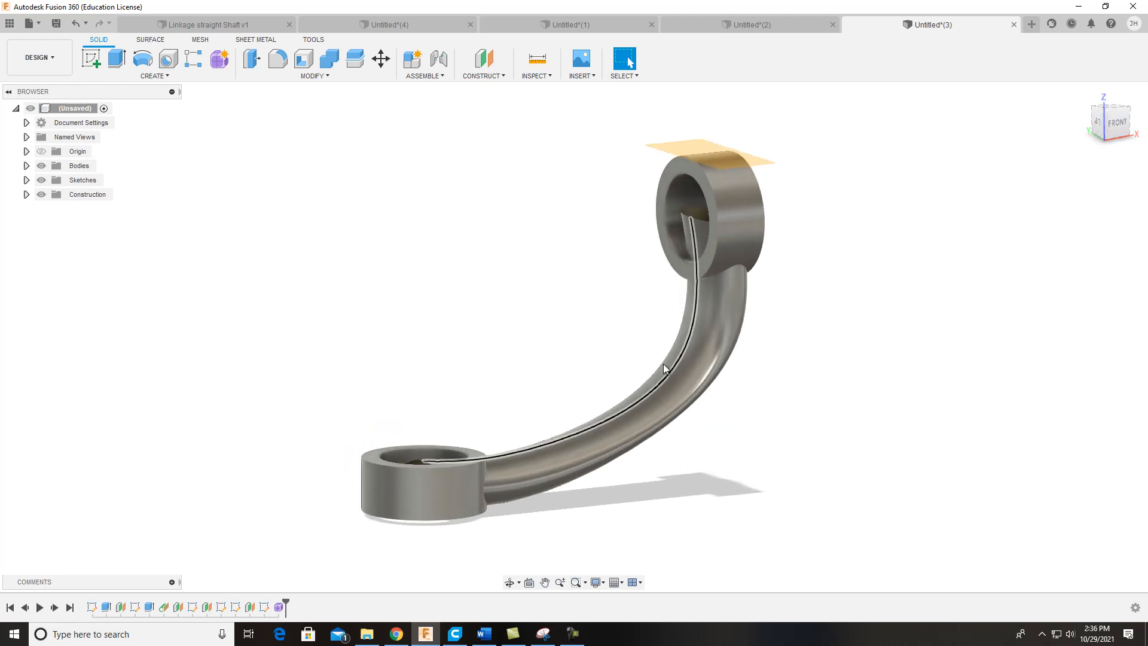
pyautogui.rightClick(279, 607)
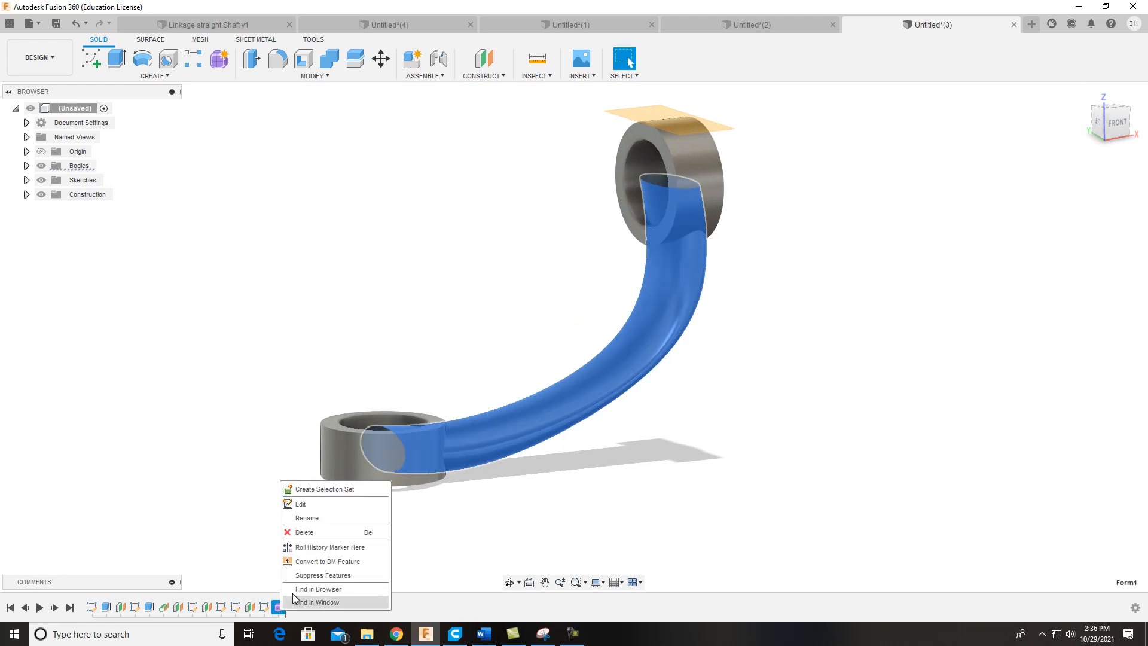
pyautogui.click(313, 505)
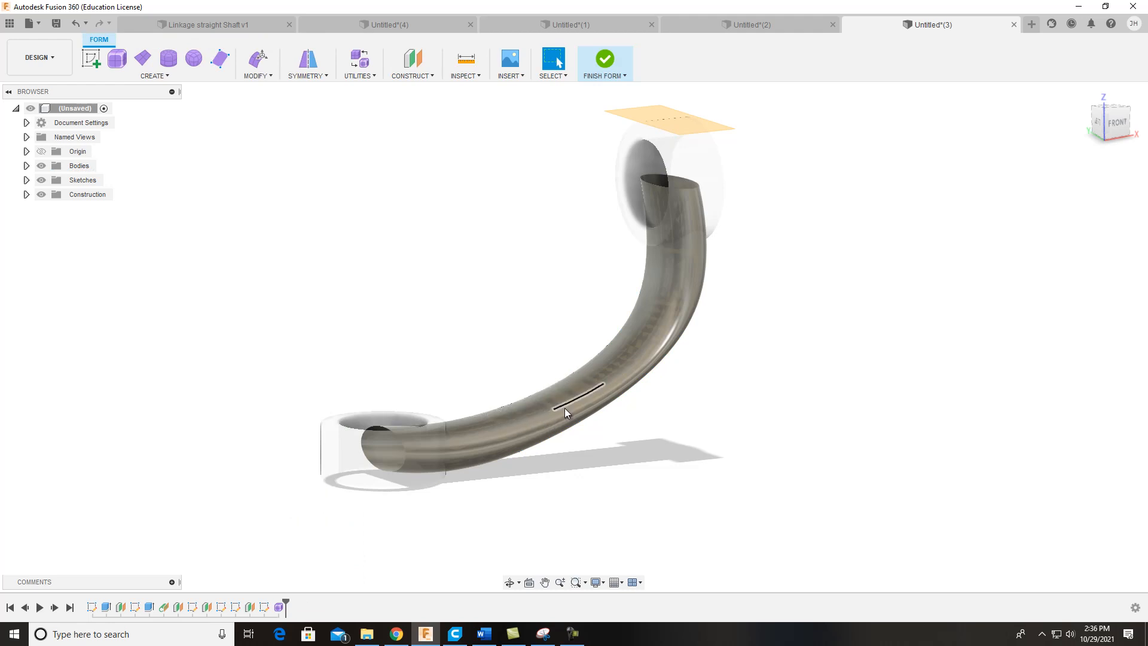
pyautogui.scroll(2, 598, 402)
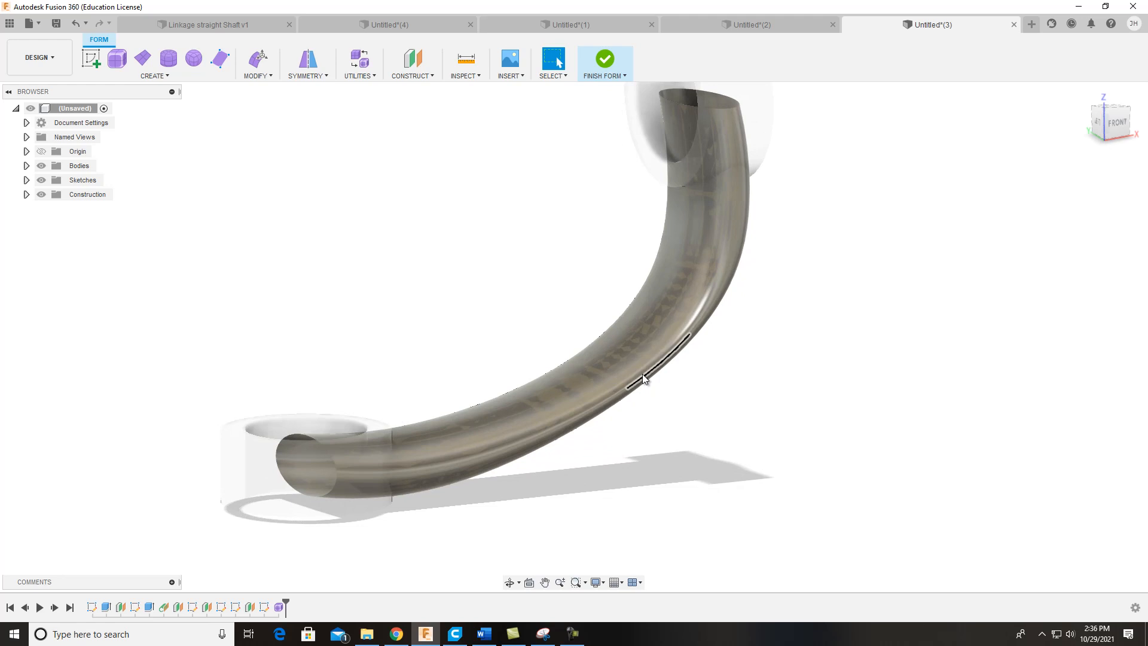
# Step: Move three consecutive lengthwise edges on the front side of the arm's middle by -20 mm in Y using Edit Form
pyautogui.click(645, 373)
pyautogui.keyDown('shift'); pyautogui.click(605, 401); pyautogui.keyUp('shift')
pyautogui.keyDown('shift'); pyautogui.click(534, 437); pyautogui.keyUp('shift')
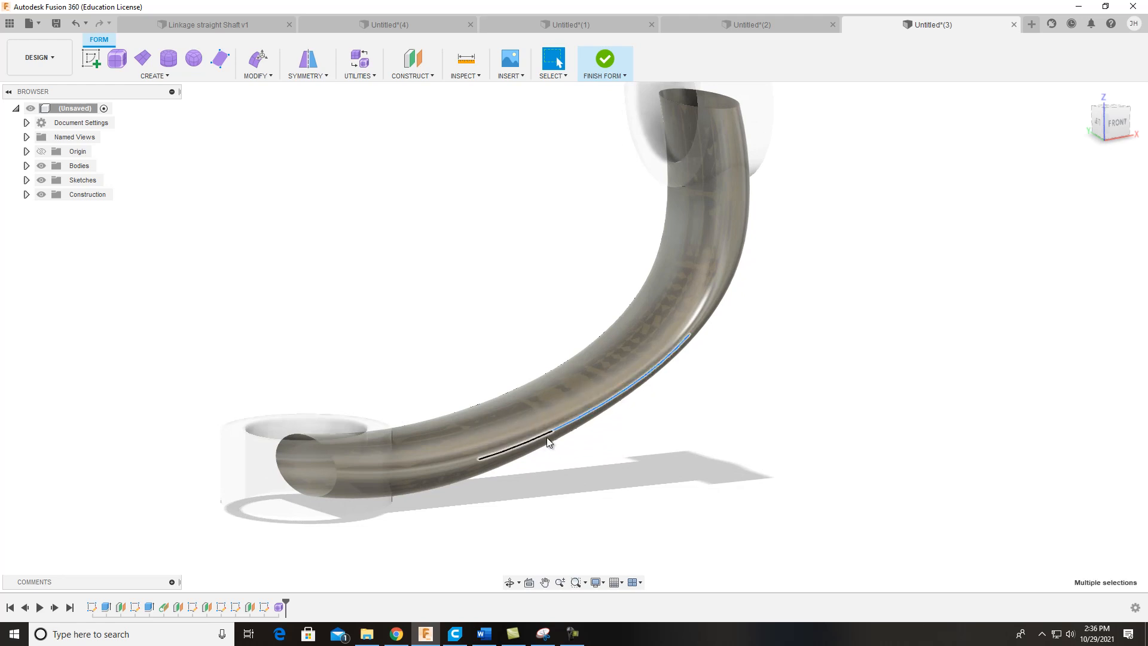
pyautogui.rightClick(570, 425)
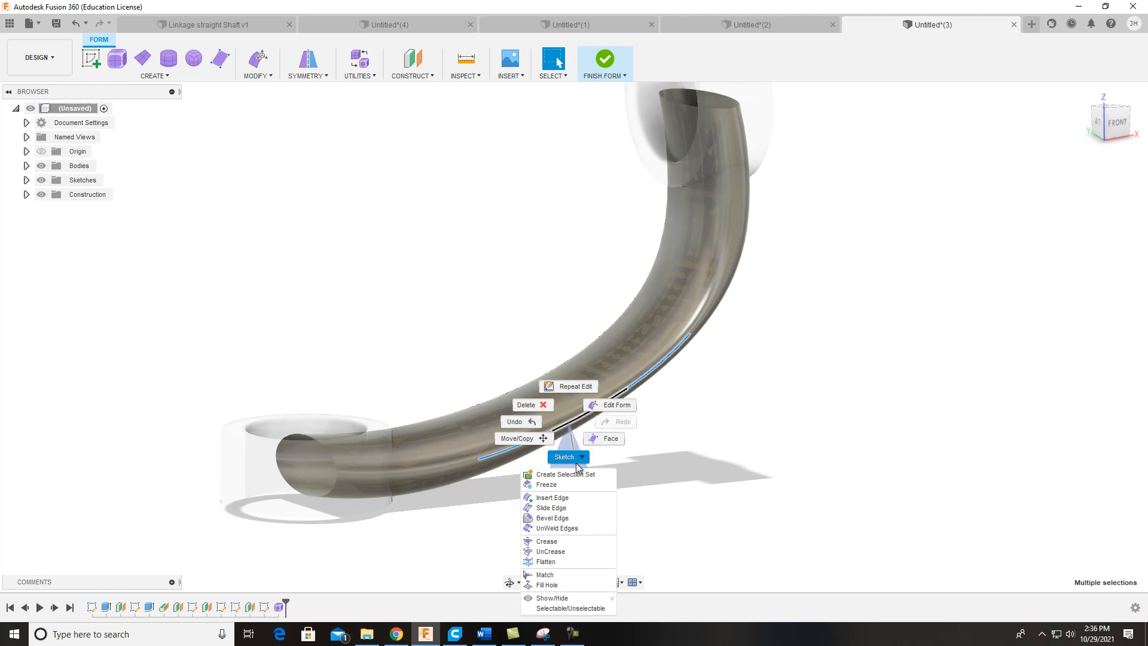
pyautogui.click(607, 404)
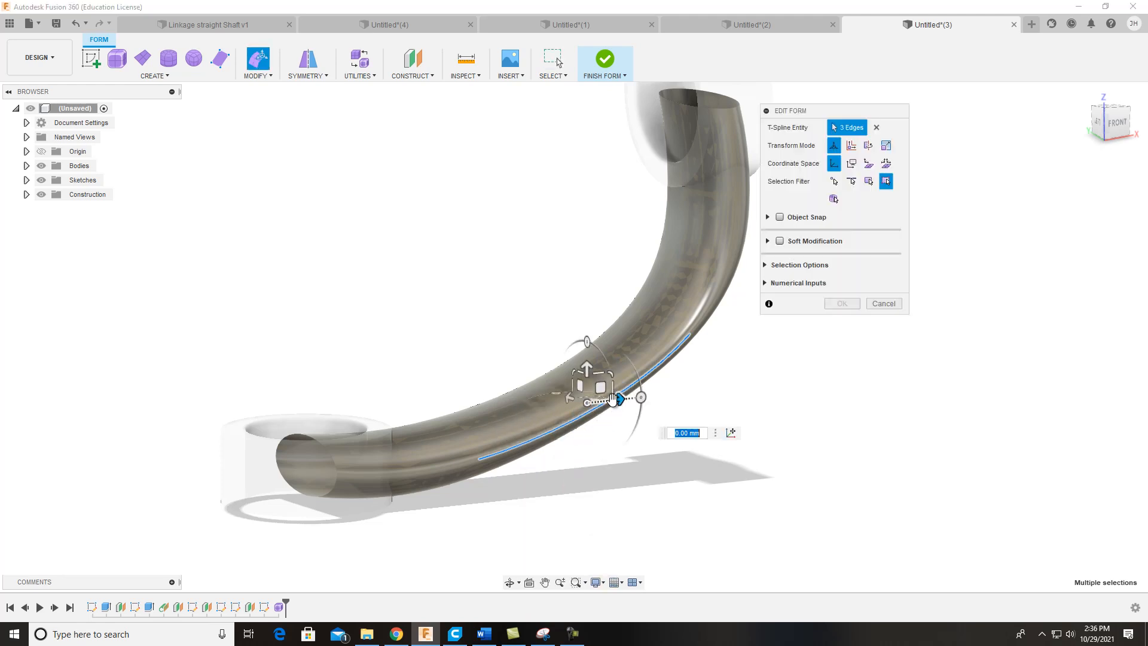
pyautogui.moveTo(620, 402); pyautogui.dragTo(594, 405)
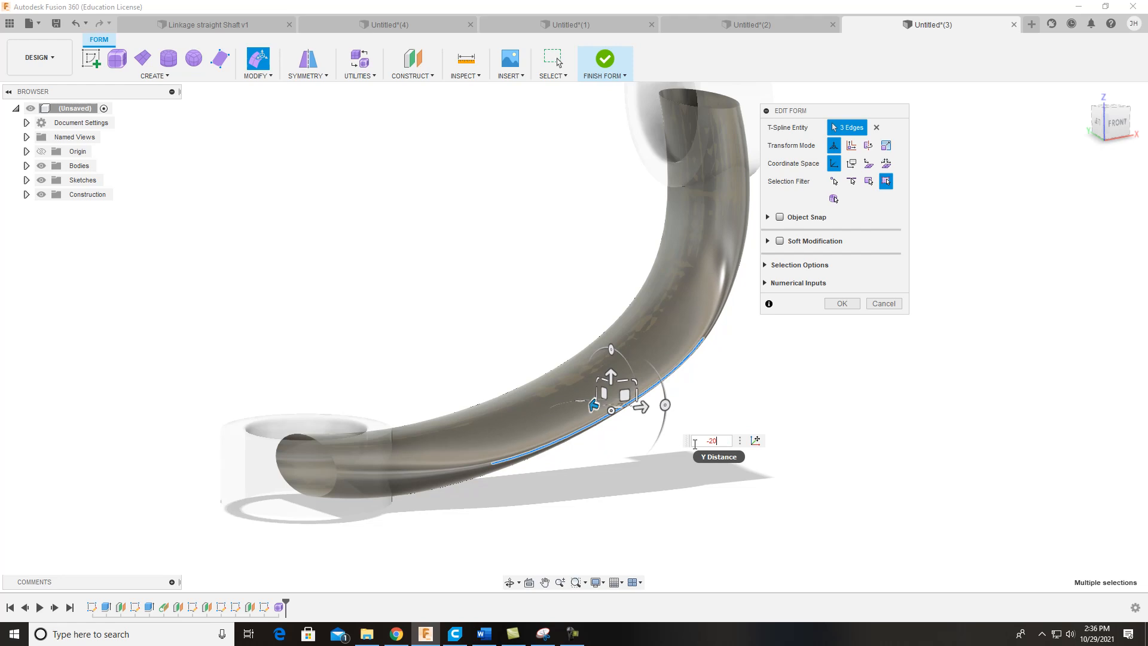
pyautogui.press('Return')
# Step: Move three consecutive lengthwise edges on the back side of the arm's middle by 20 mm in Y using Edit Form
pyautogui.keyDown('shift'); pyautogui.moveTo(739, 400); pyautogui.dragTo(830, 397, button='middle'); pyautogui.keyUp('shift')
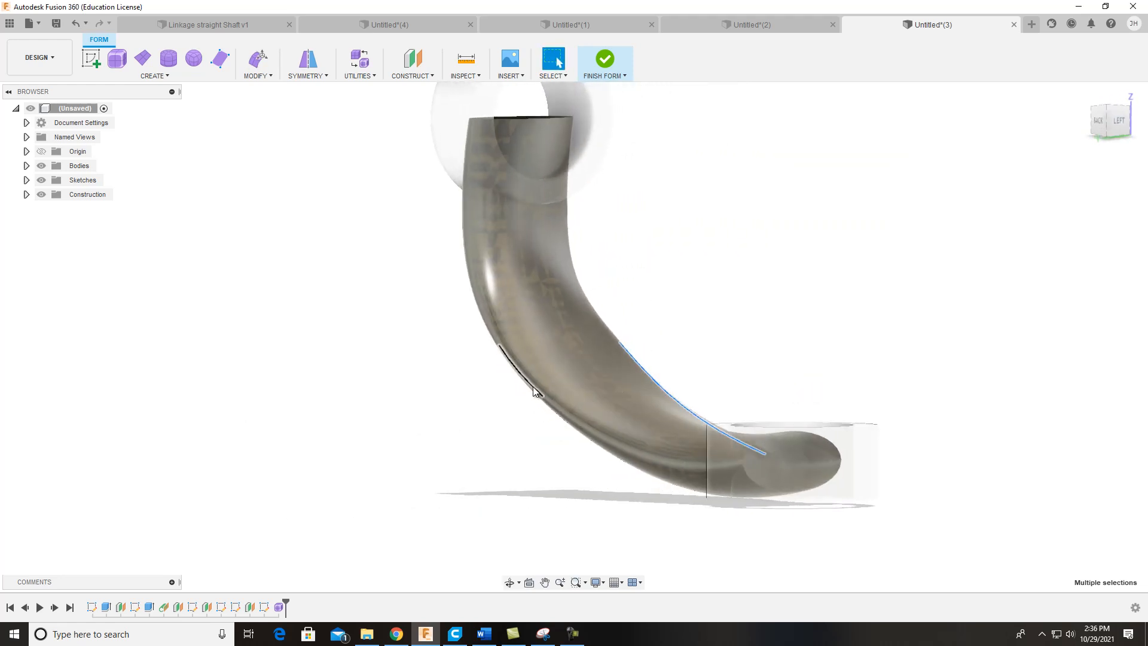
pyautogui.keyDown('shift'); pyautogui.moveTo(776, 372); pyautogui.dragTo(702, 392, button='middle'); pyautogui.keyUp('shift')
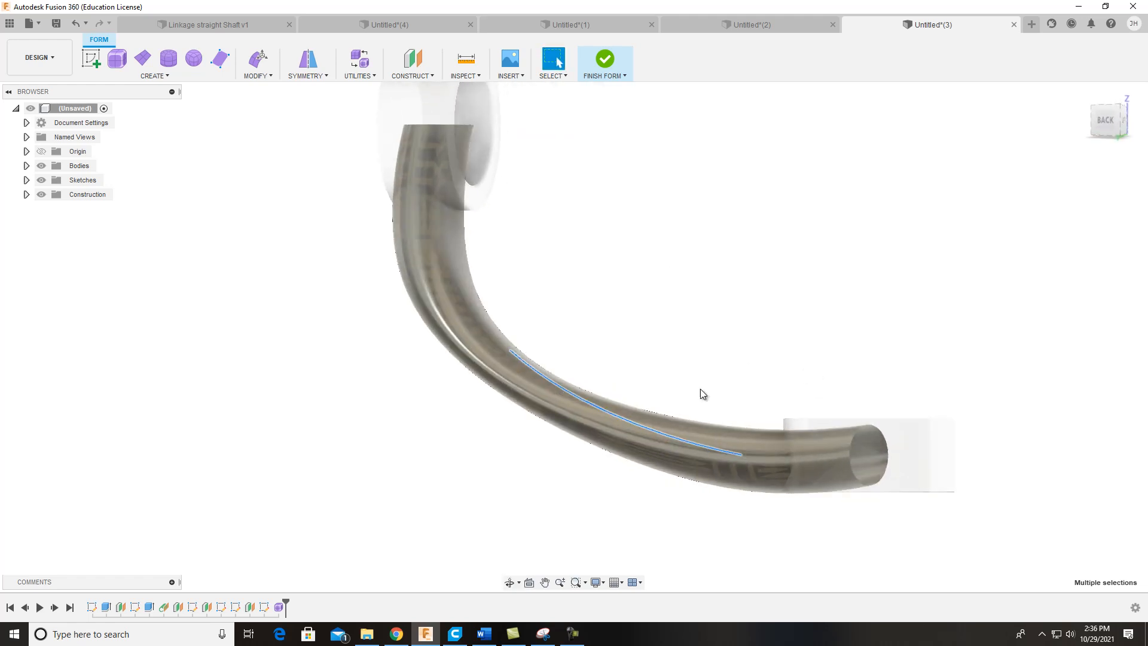
pyautogui.click(500, 379)
pyautogui.keyDown('shift'); pyautogui.click(549, 406); pyautogui.keyUp('shift')
pyautogui.keyDown('shift'); pyautogui.click(635, 439); pyautogui.keyUp('shift')
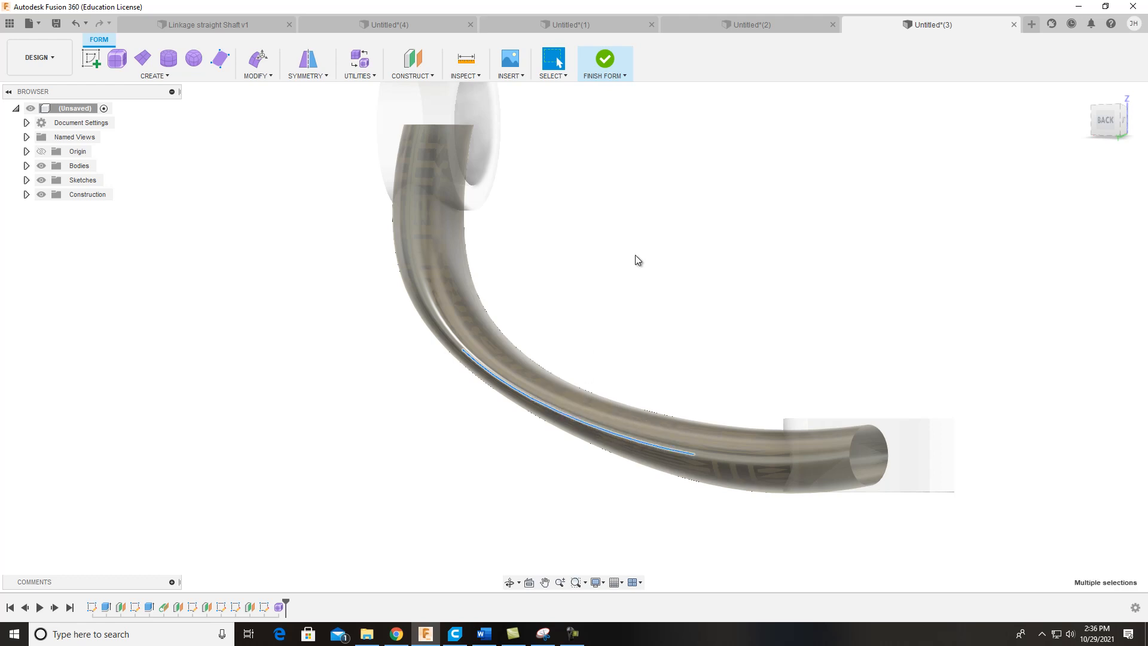
pyautogui.rightClick(531, 404)
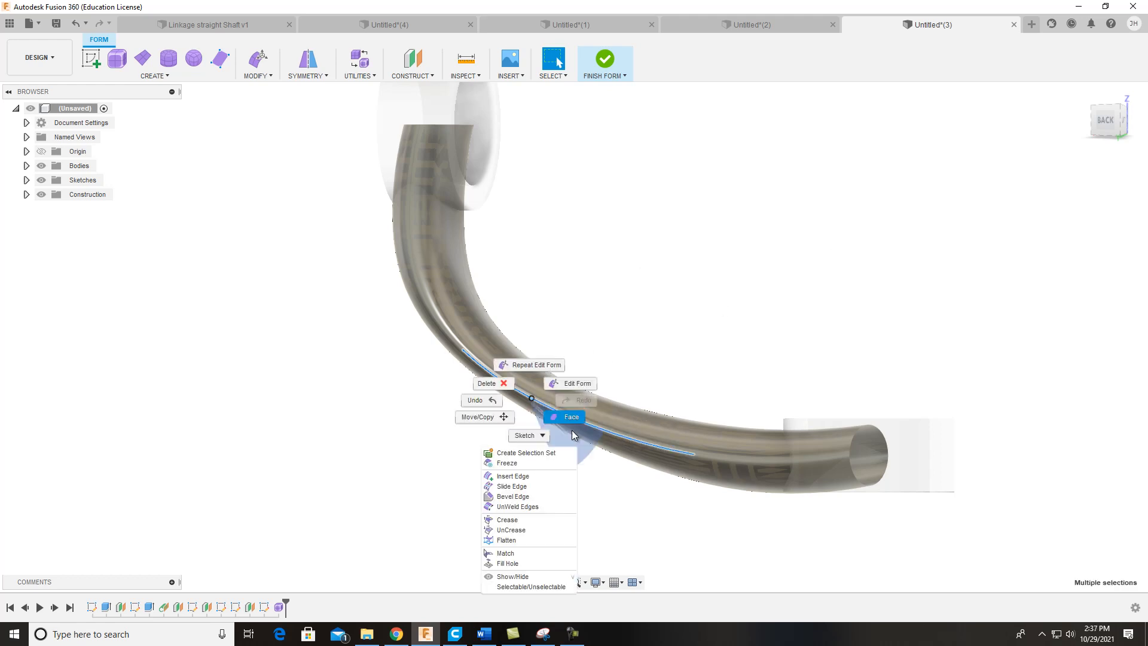
pyautogui.click(569, 383)
pyautogui.moveTo(1104, 125); pyautogui.dragTo(1130, 153)
pyautogui.scroll(3, 597, 338)
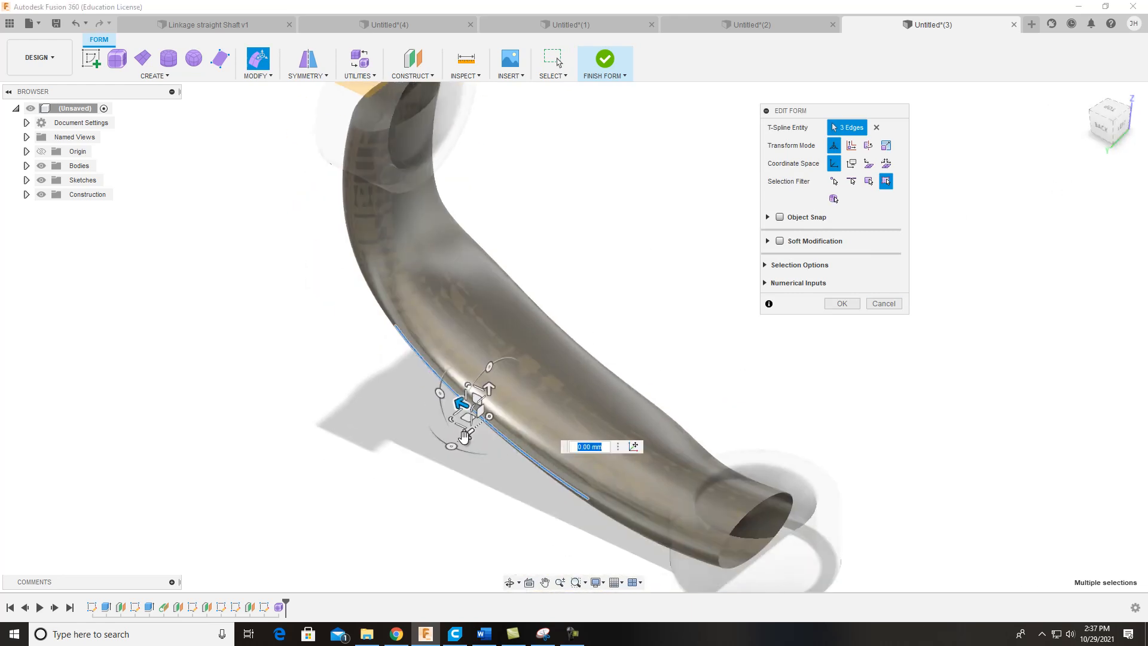
pyautogui.moveTo(468, 436); pyautogui.dragTo(461, 443)
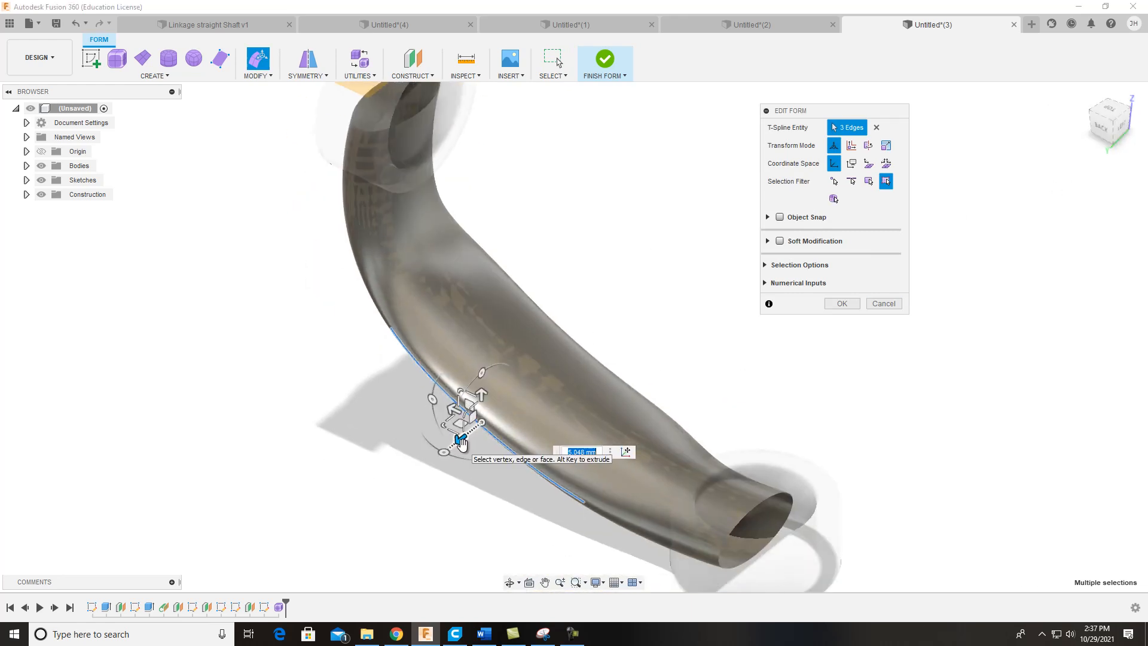
pyautogui.write('20')
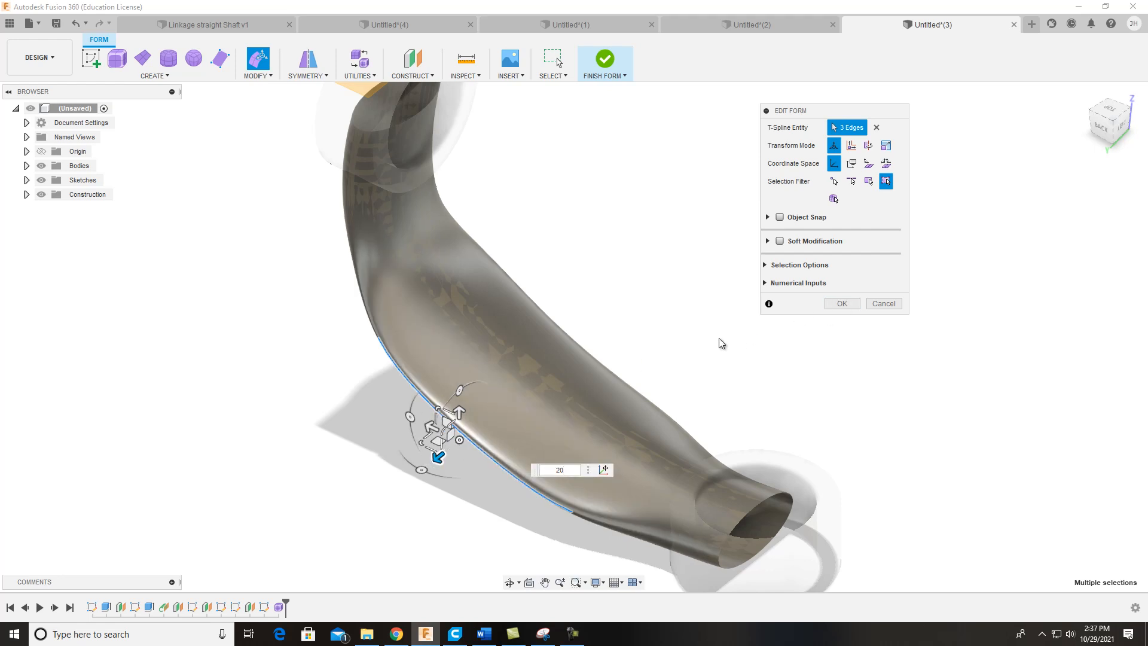
pyautogui.click(834, 304)
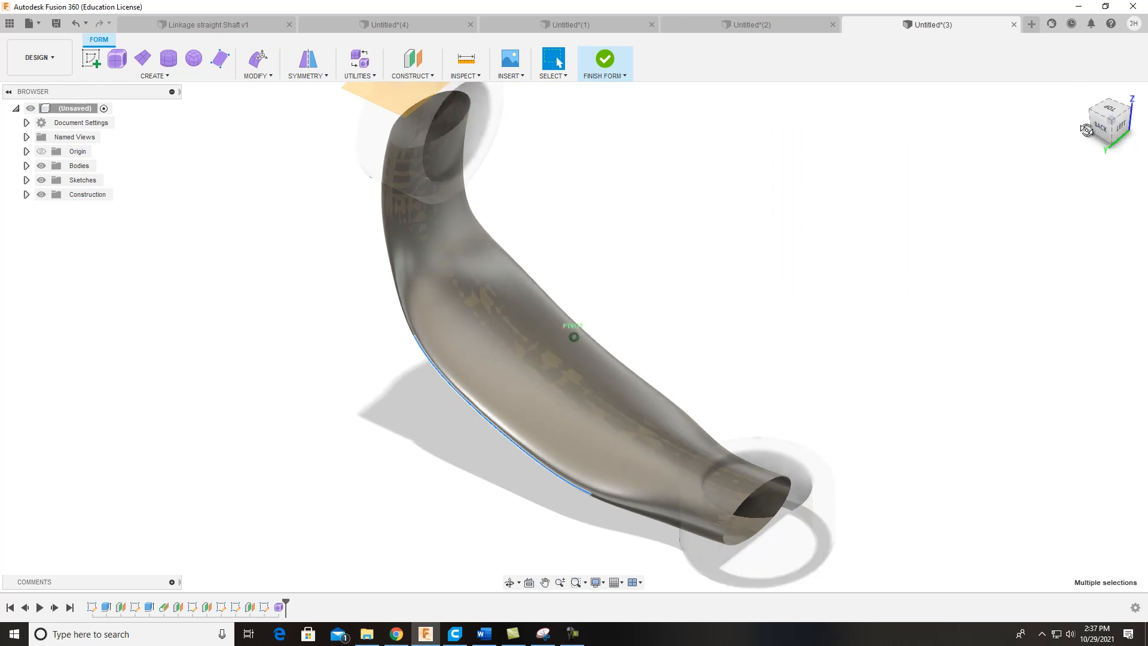
# Step: Raise six consecutive lengthwise edges along the arm's upper inner side by about 7.4 mm in Z using Edit Form
pyautogui.click(1112, 126)
pyautogui.keyDown('shift'); pyautogui.moveTo(991, 120); pyautogui.dragTo(825, 115, button='middle'); pyautogui.keyUp('shift')
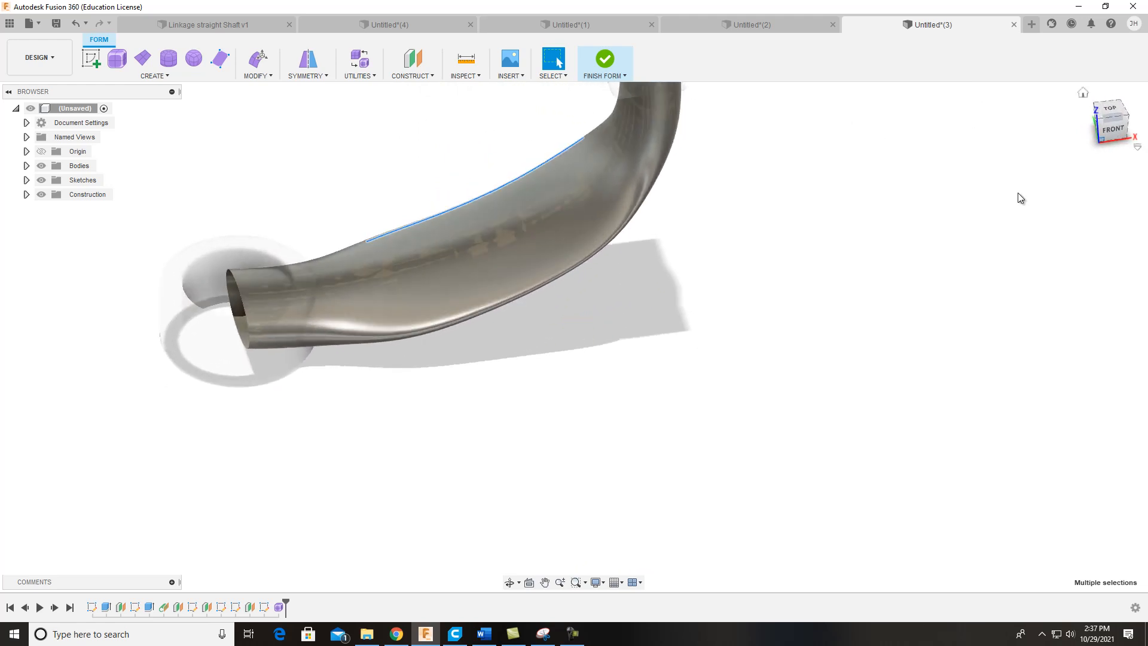
pyautogui.scroll(3, 419, 234)
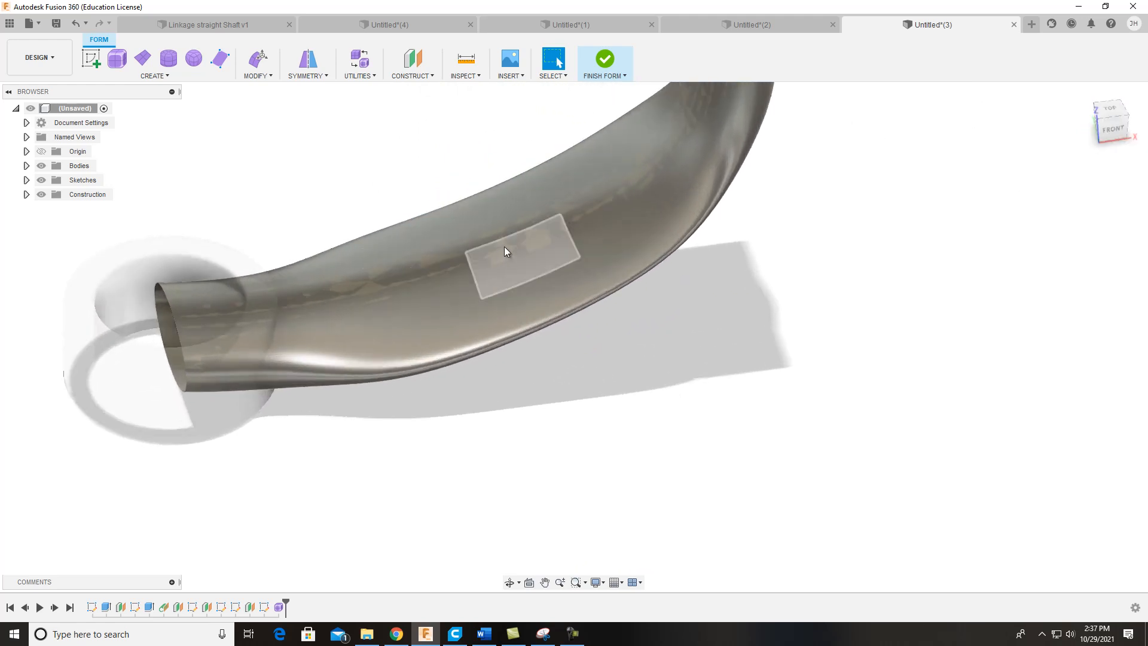
pyautogui.click(422, 266)
pyautogui.click(493, 247)
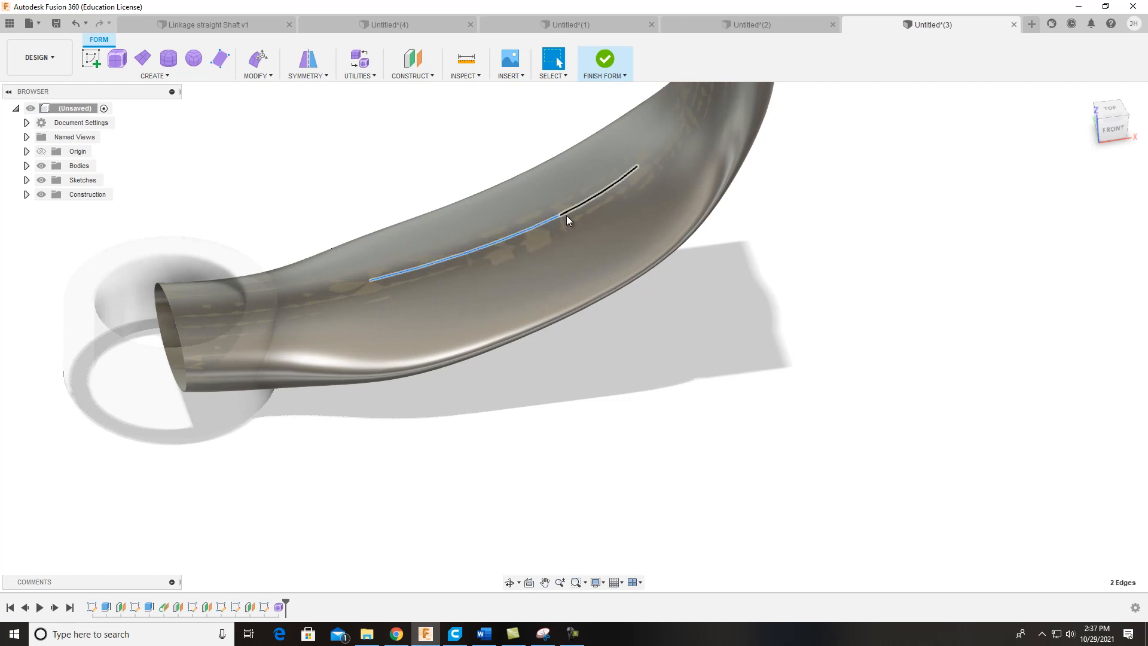
pyautogui.click(592, 194)
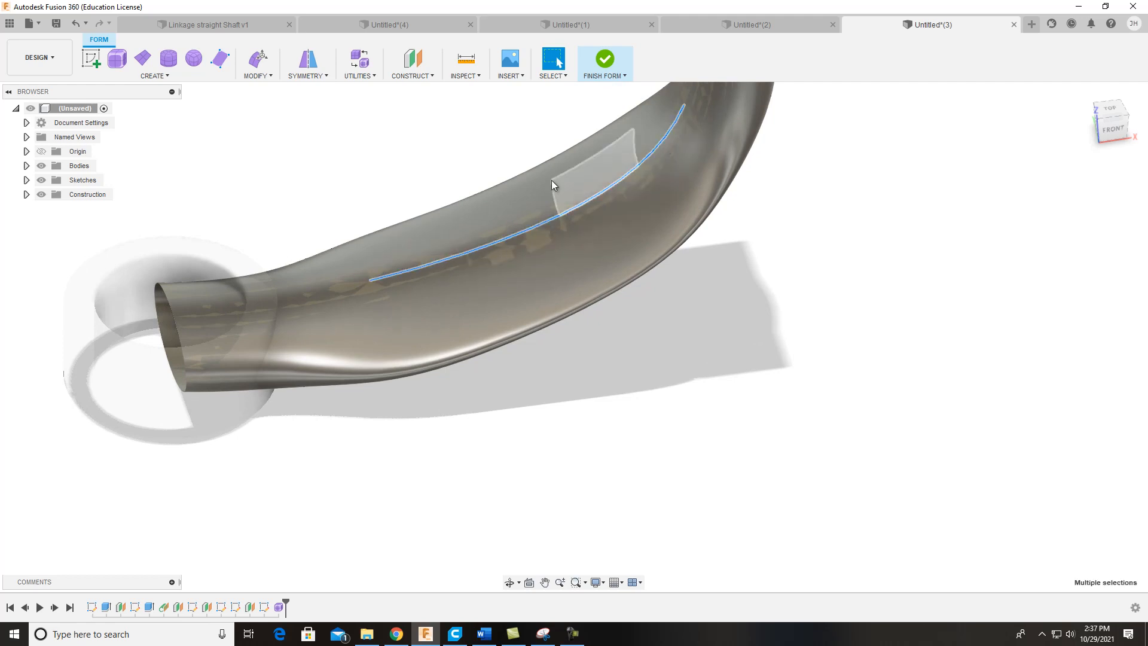
pyautogui.click(655, 141)
pyautogui.click(335, 287)
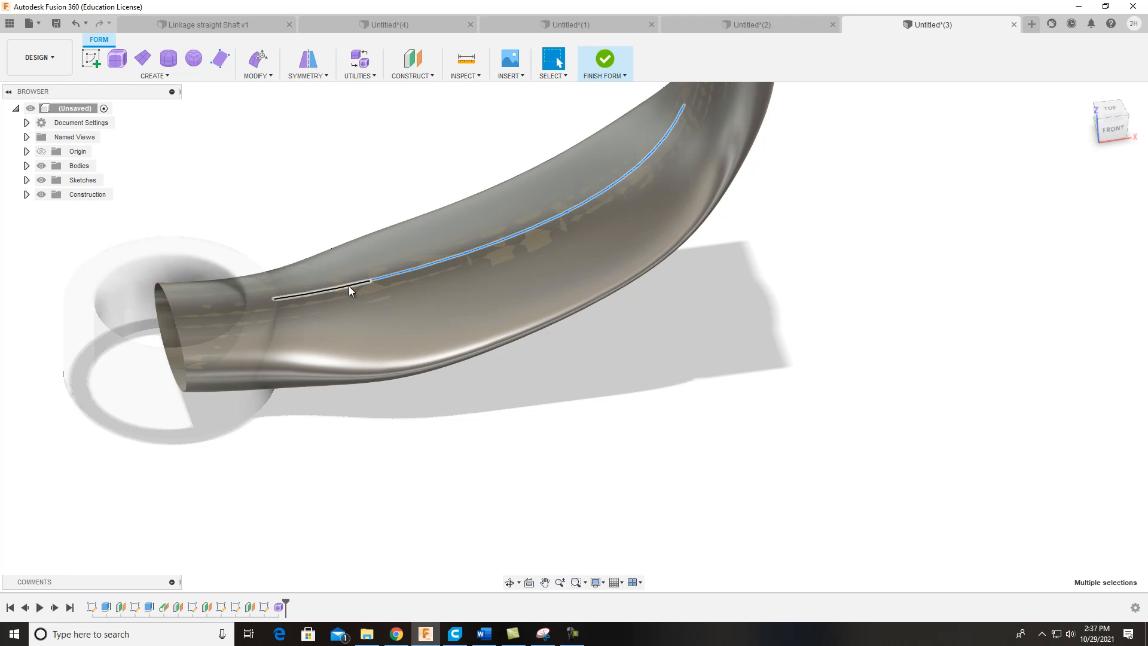
pyautogui.scroll(-3, 561, 407)
pyautogui.scroll(2, 663, 189)
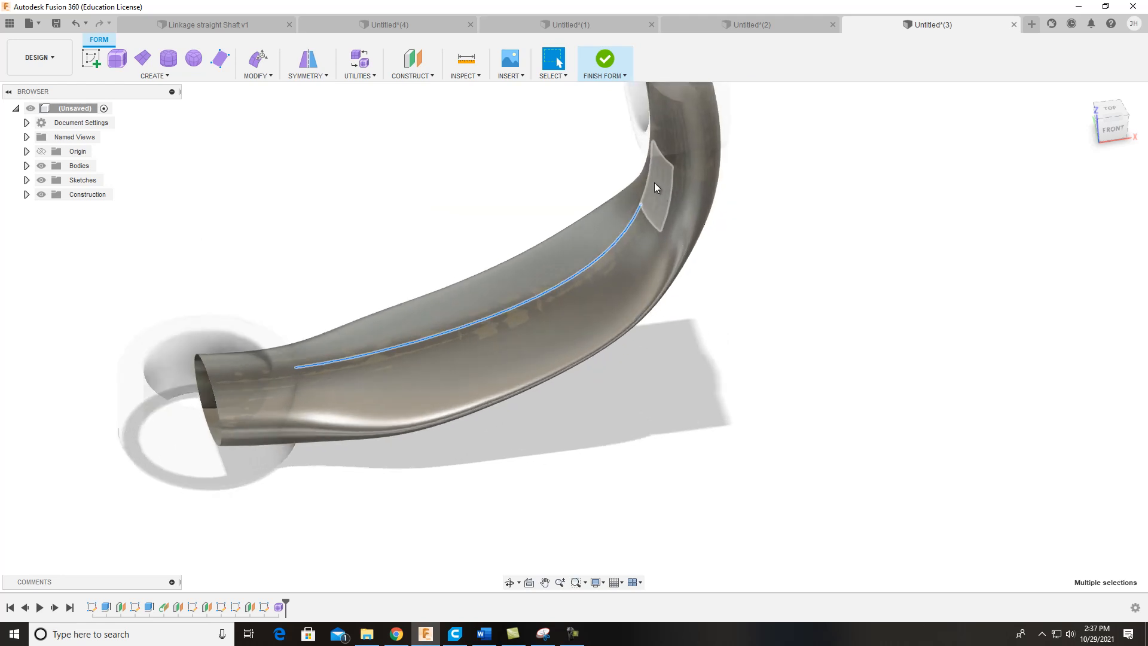
pyautogui.click(648, 180)
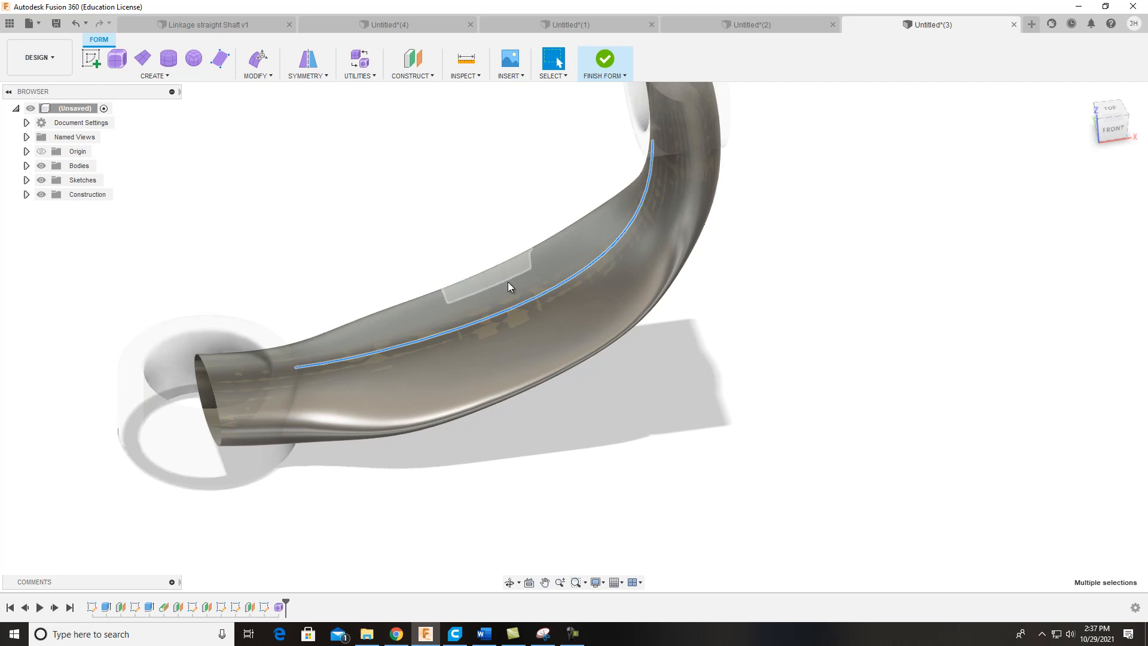
pyautogui.scroll(1, 745, 350)
pyautogui.moveTo(1118, 135)
pyautogui.mouseDown()
pyautogui.moveTo(1106, 96)
pyautogui.moveTo(1120, 124)
pyautogui.mouseUp()
pyautogui.rightClick(440, 218)
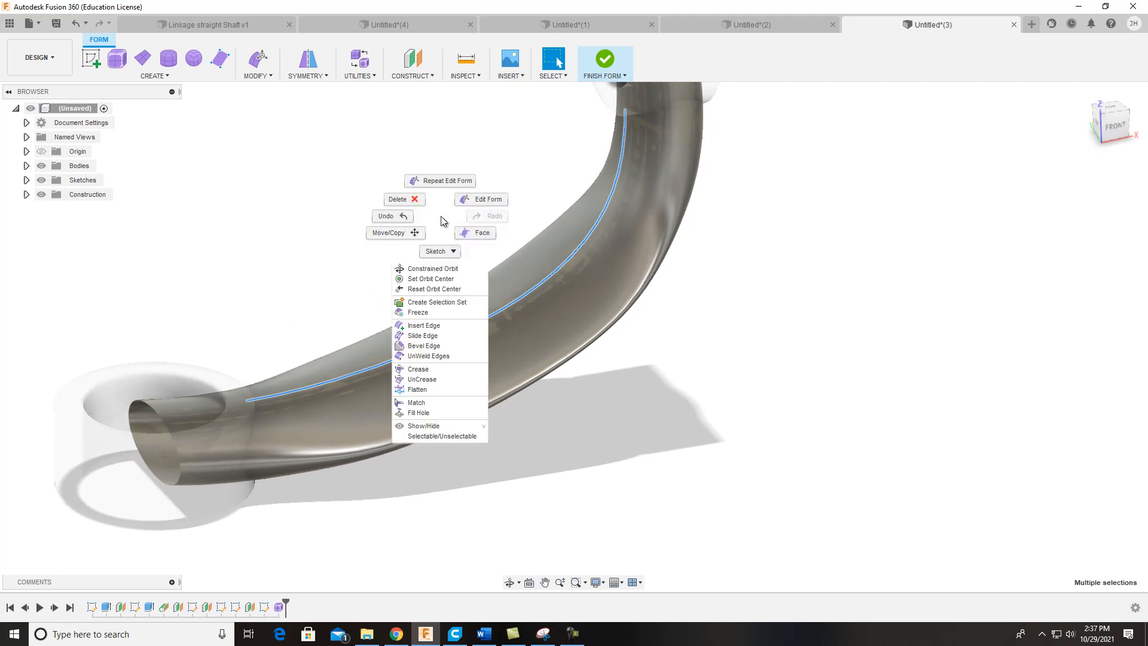
pyautogui.click(489, 201)
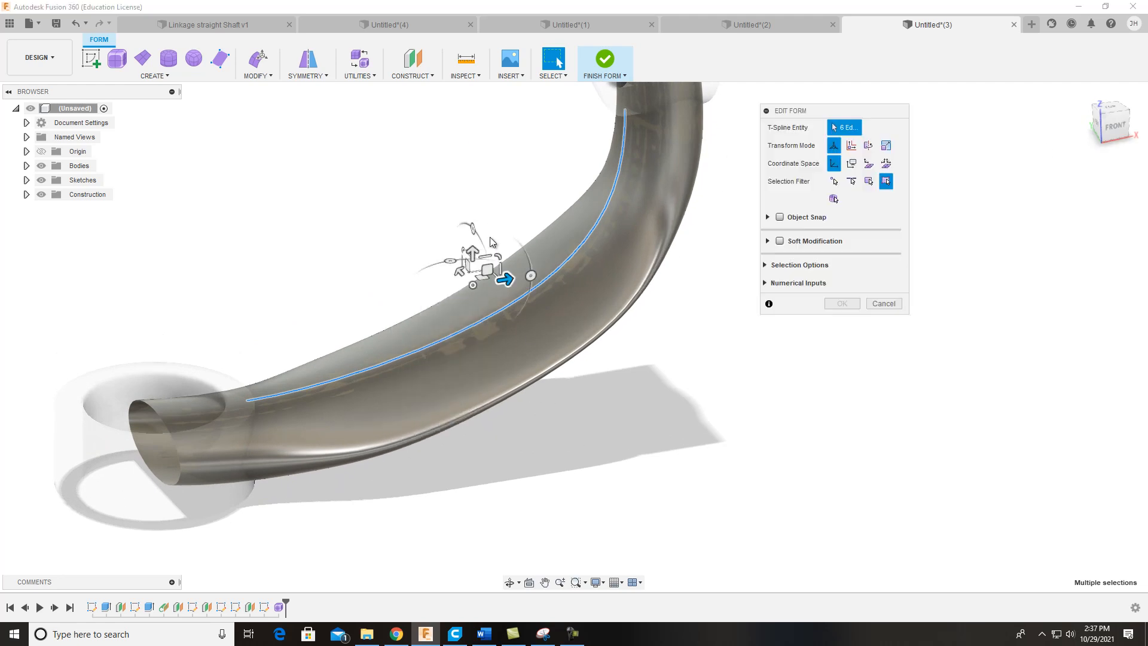
pyautogui.moveTo(473, 256); pyautogui.dragTo(463, 241)
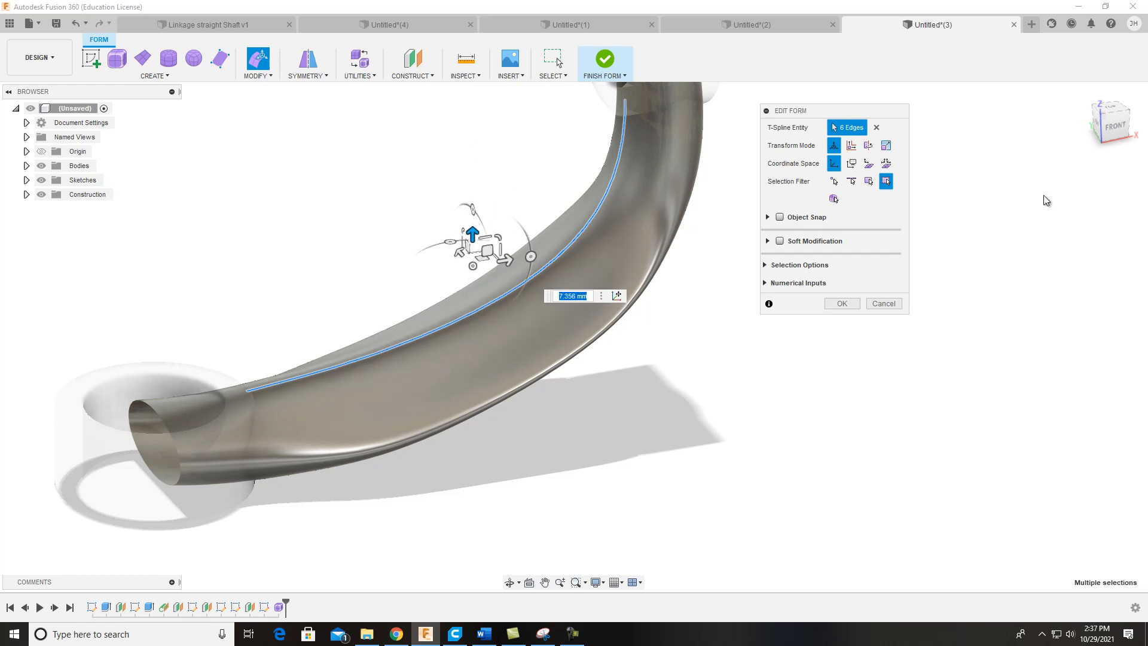
pyautogui.click(1113, 125)
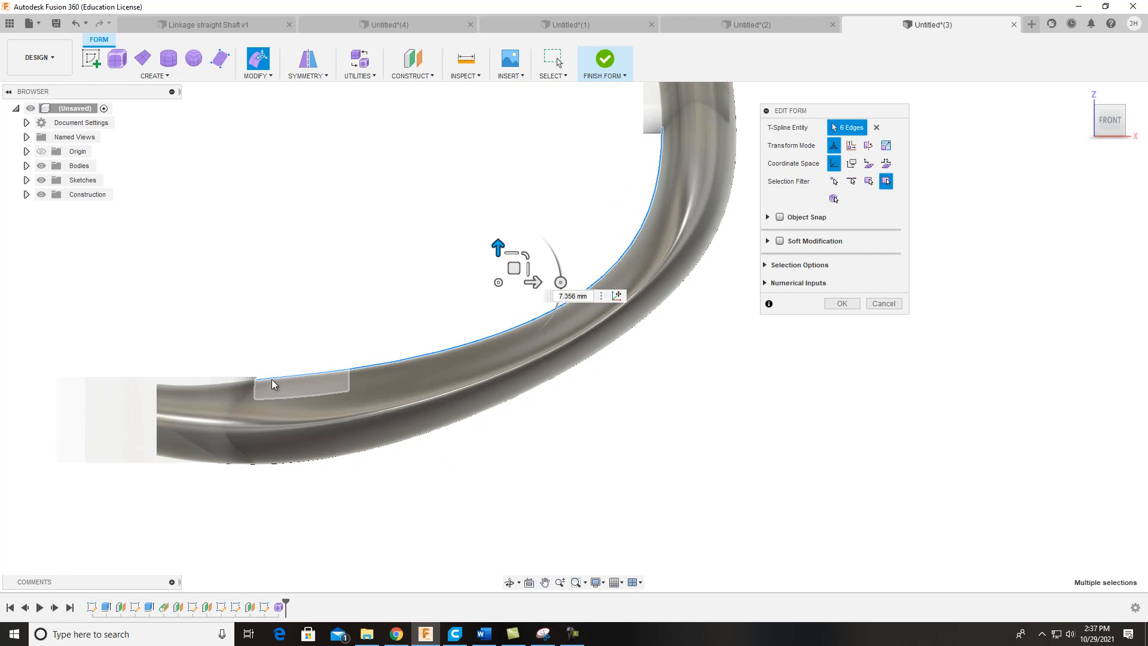
pyautogui.moveTo(638, 178); pyautogui.dragTo(611, 309, button='middle')
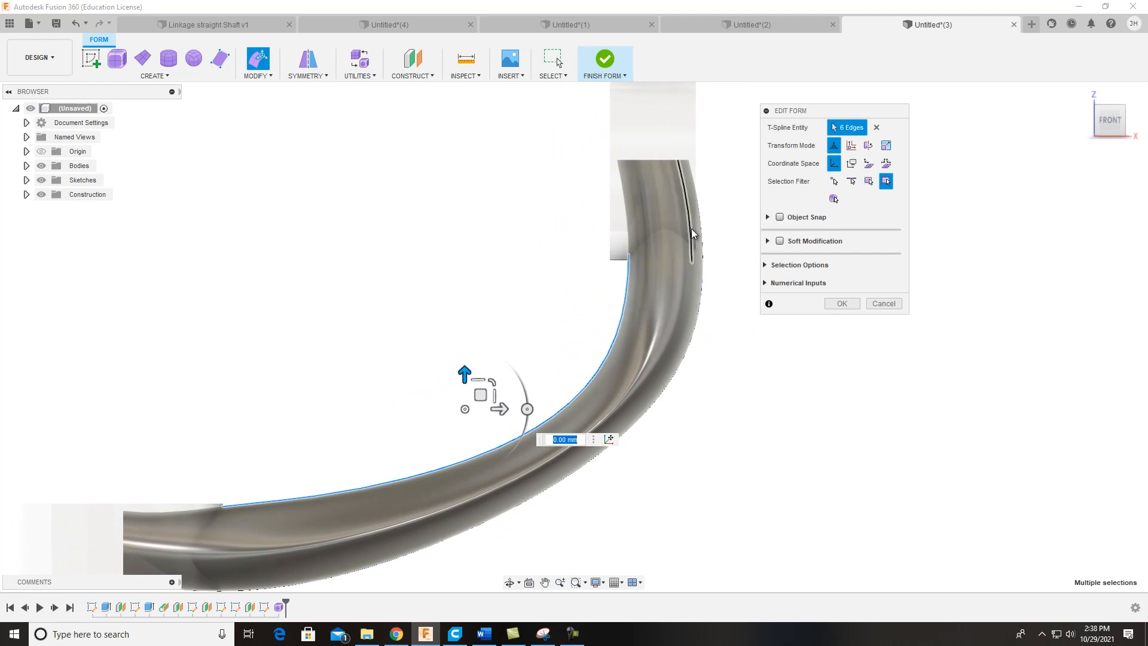
pyautogui.moveTo(466, 374)
pyautogui.mouseDown()
pyautogui.moveTo(466, 396)
pyautogui.moveTo(470, 378)
pyautogui.mouseUp()
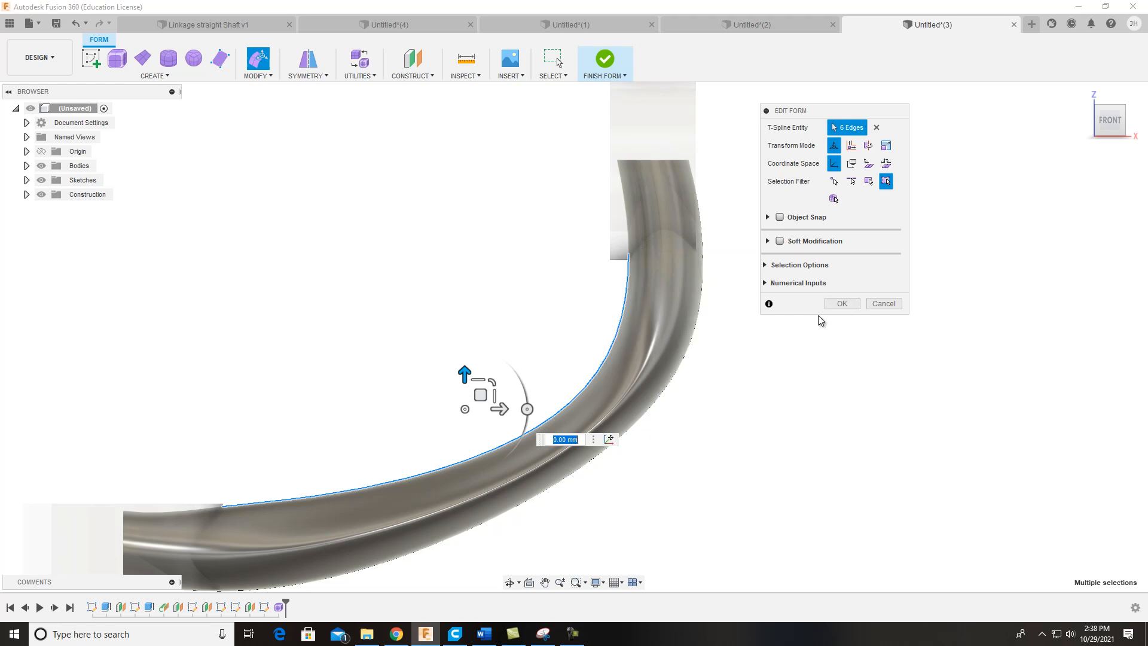
pyautogui.press('Return')
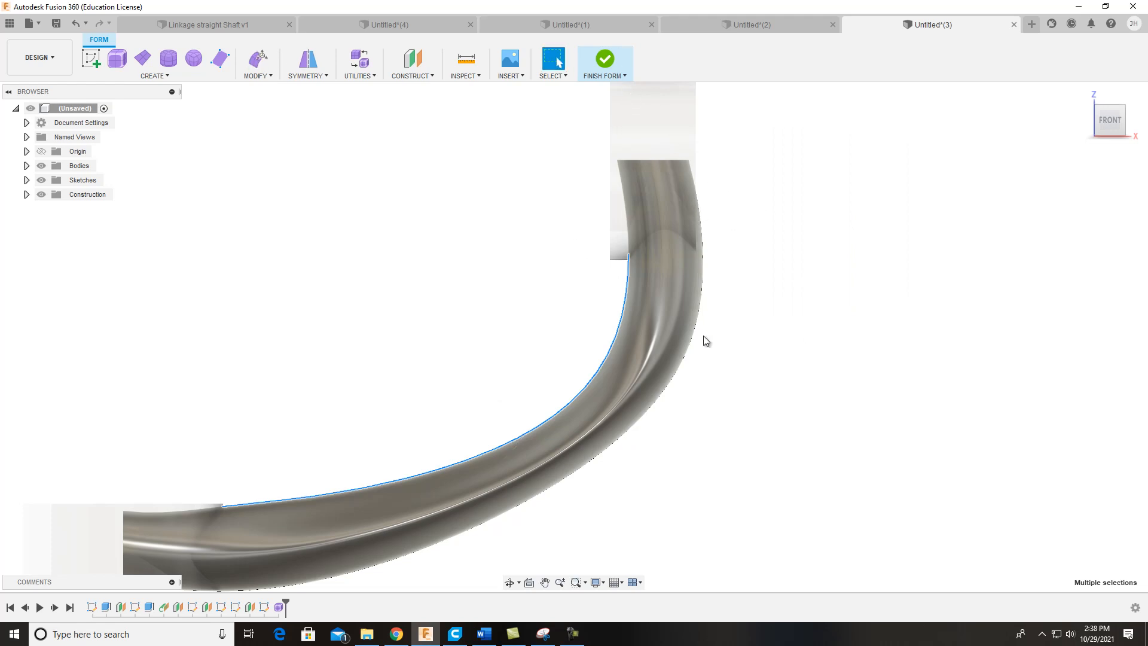
# Step: Move three consecutive edges on the outer side of the arm's upper bend by about -6.5 mm in X using Edit Form
pyautogui.click(741, 326)
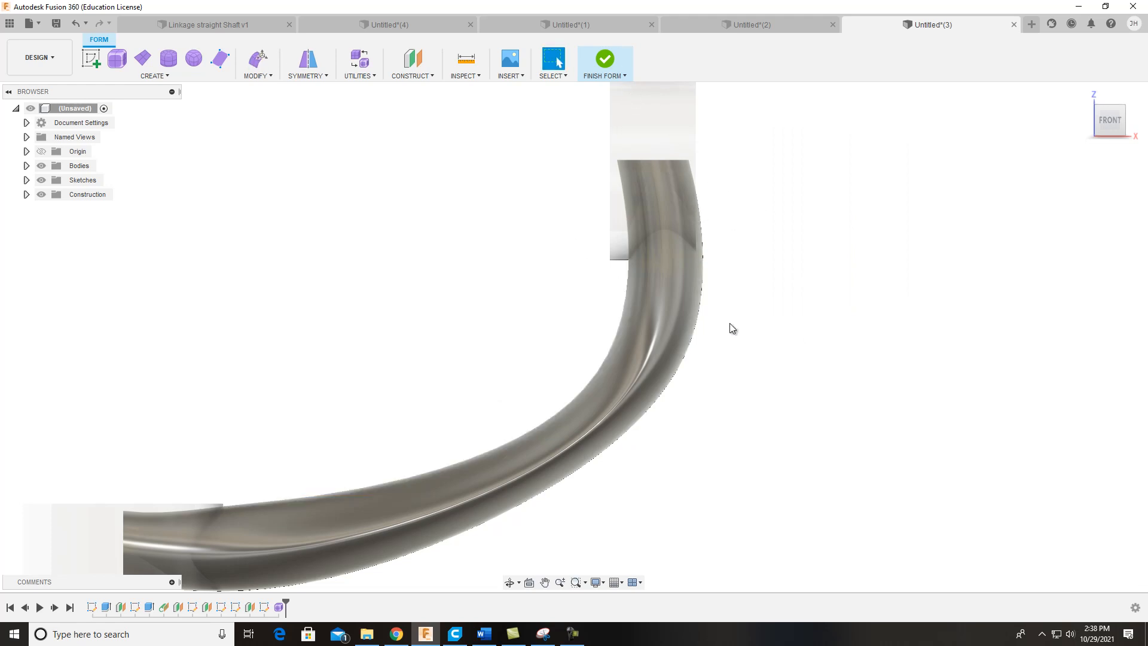
pyautogui.click(704, 234)
pyautogui.keyDown('ctrl'); pyautogui.click(678, 374); pyautogui.keyUp('ctrl')
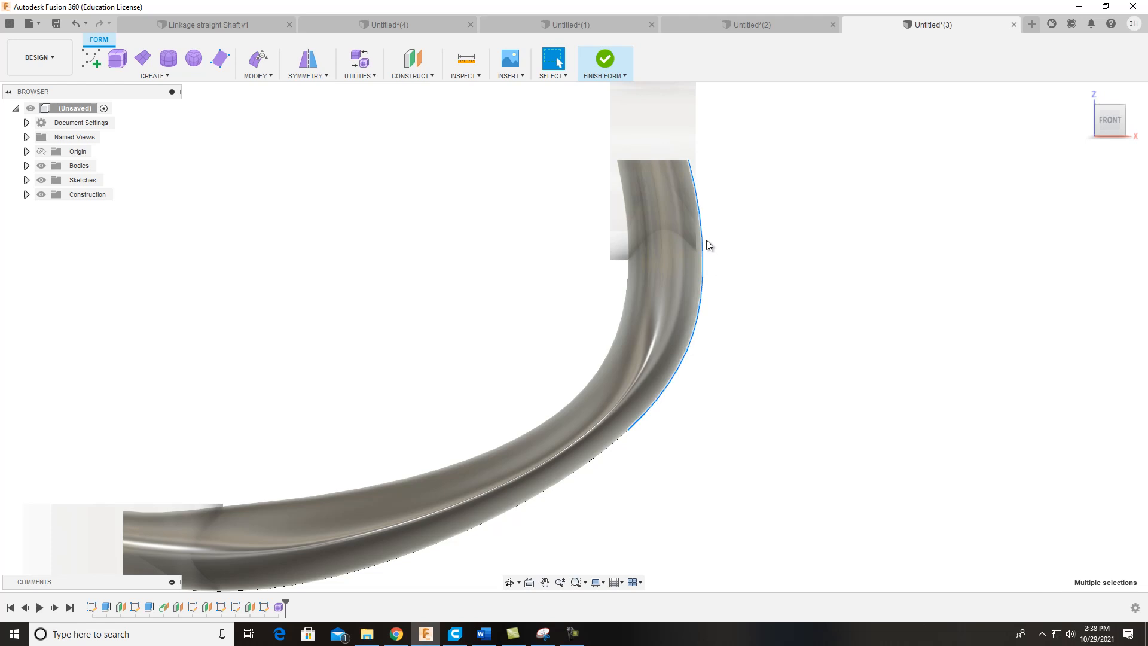
pyautogui.rightClick(706, 265)
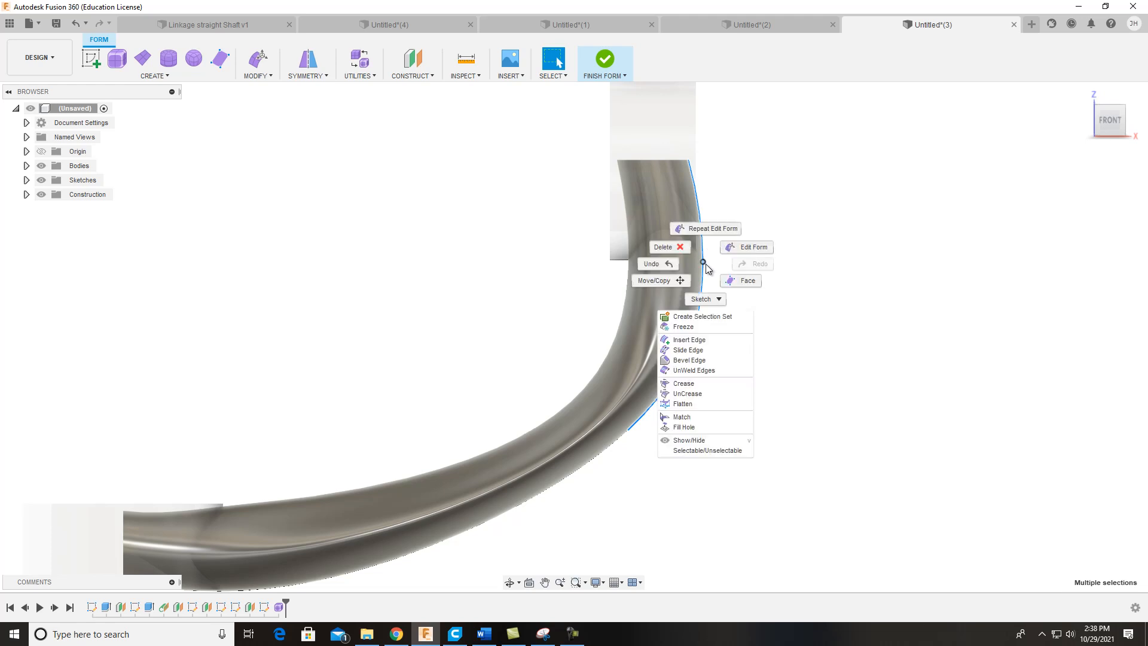
pyautogui.click(750, 247)
pyautogui.moveTo(707, 300); pyautogui.dragTo(692, 302)
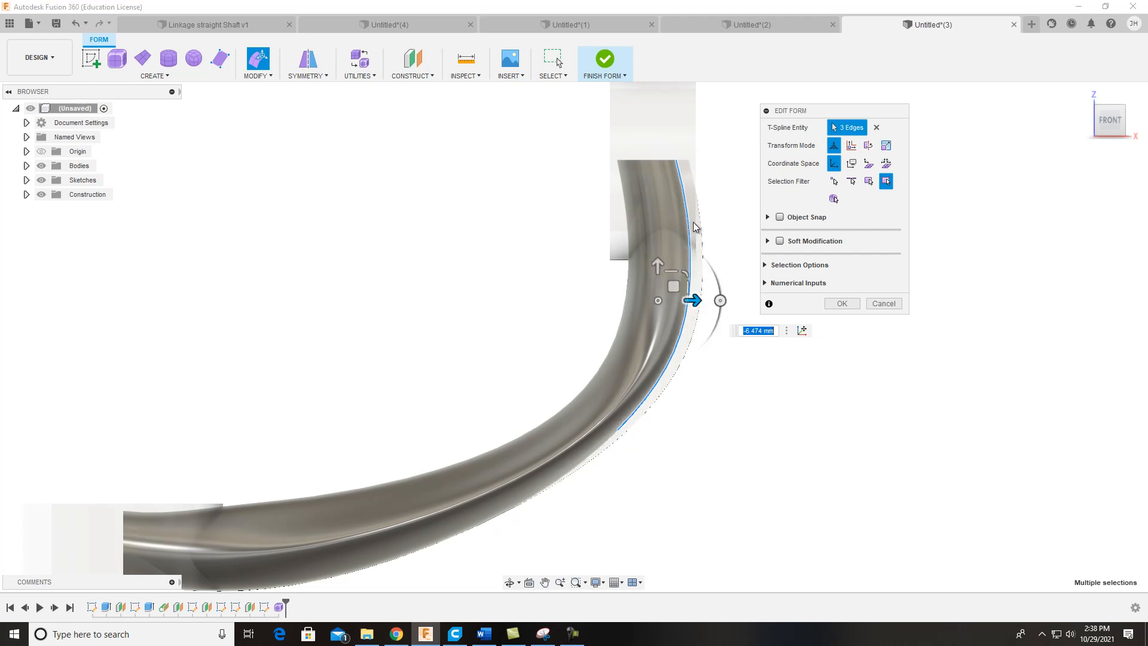
pyautogui.click(842, 304)
# Step: Shift two edges on the inner side of the bend below the raised ring by about -6.7 mm in X
pyautogui.click(626, 297)
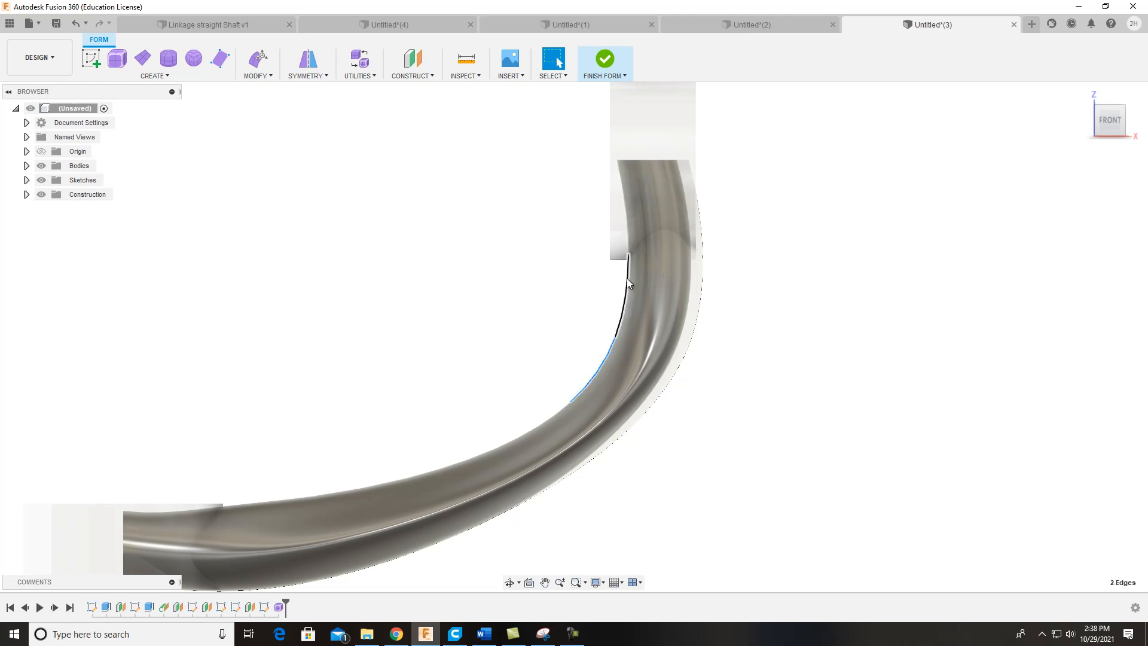
pyautogui.rightClick(618, 303)
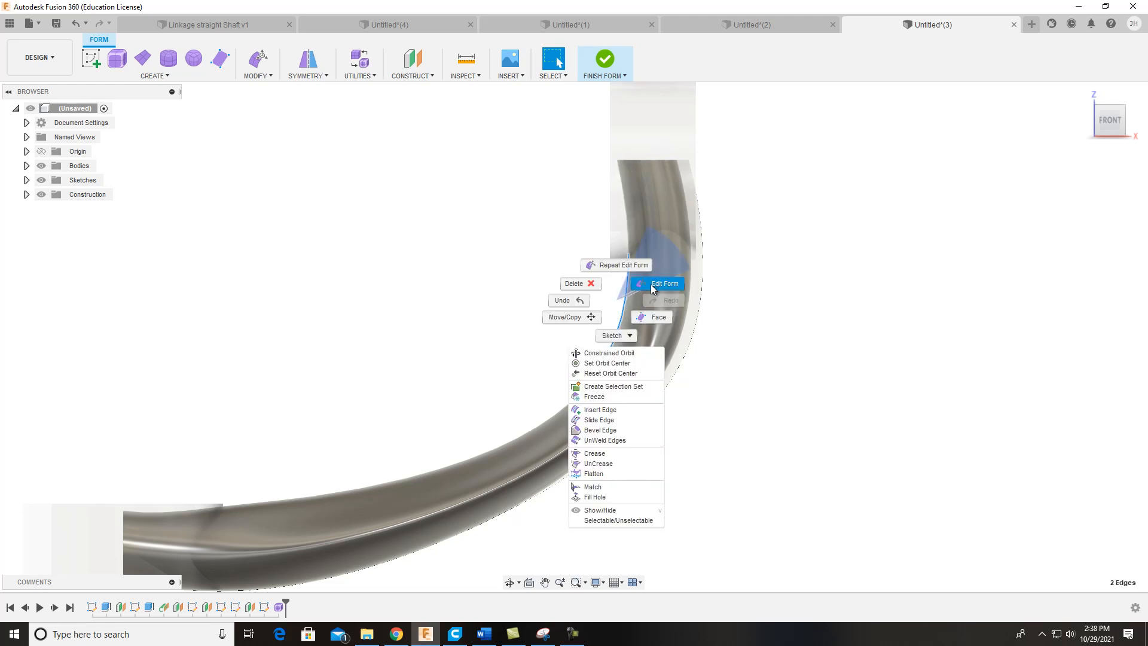
pyautogui.click(629, 264)
pyautogui.moveTo(624, 329); pyautogui.dragTo(622, 330)
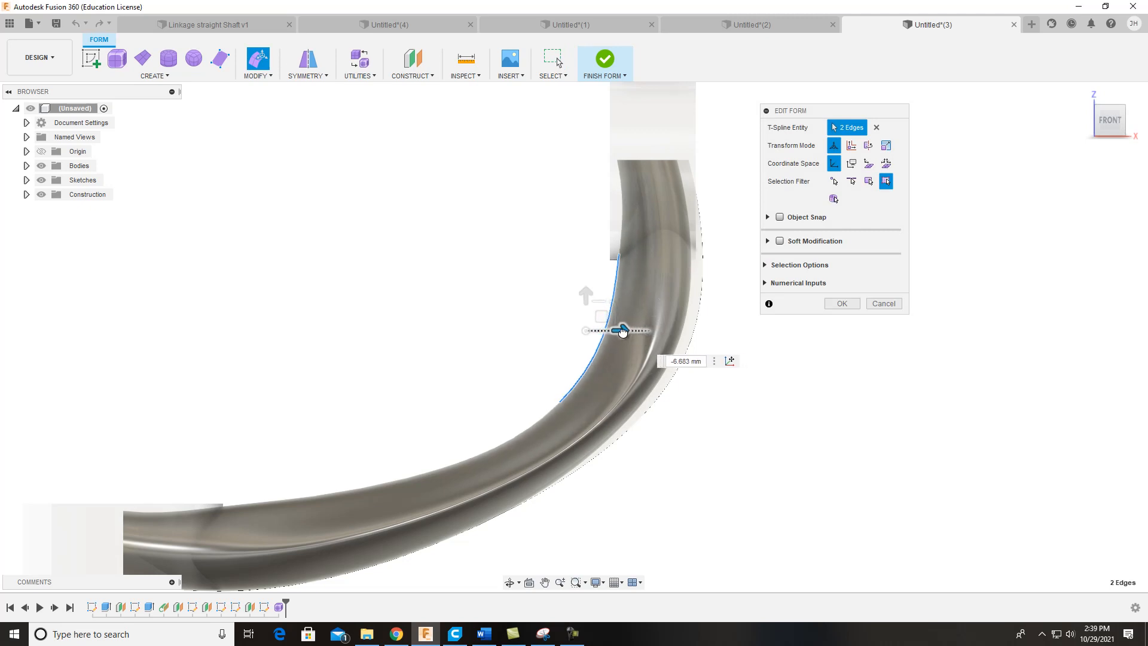
pyautogui.click(837, 304)
# Step: Shift the single outer edge just below the raised ring by about -6.7 mm in X using Edit Form
pyautogui.moveTo(780, 358)
pyautogui.keyDown('shift'); pyautogui.mouseDown(button='middle')
pyautogui.moveTo(838, 374)
pyautogui.moveTo(738, 357)
pyautogui.moveTo(765, 353)
pyautogui.mouseUp(button='middle'); pyautogui.keyUp('shift')
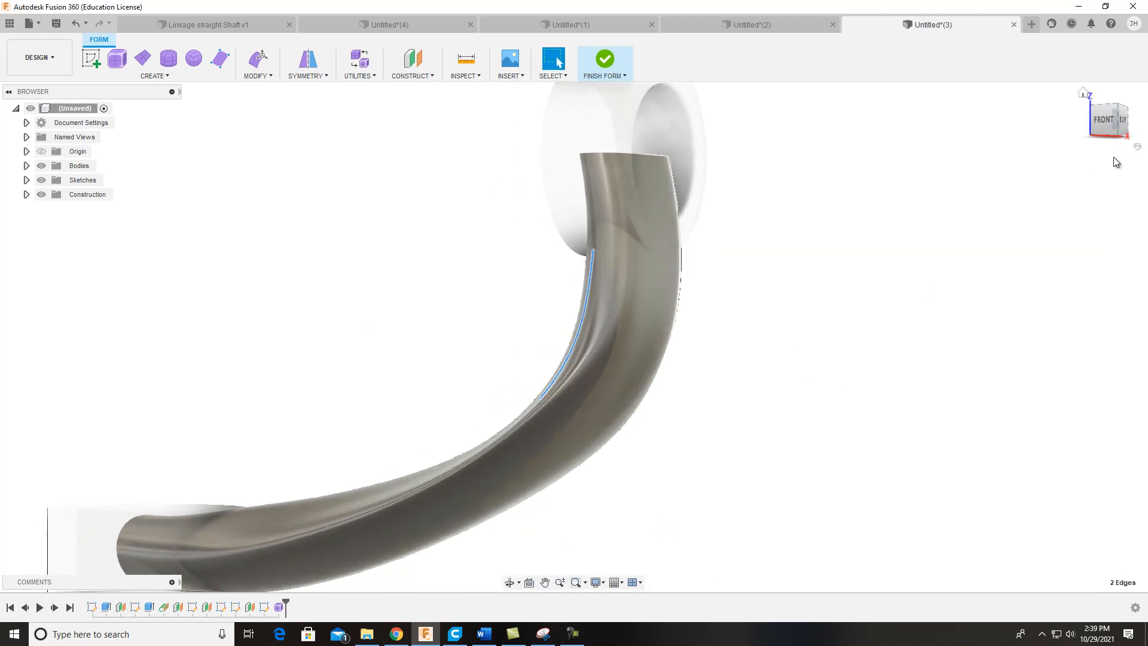
pyautogui.click(1099, 123)
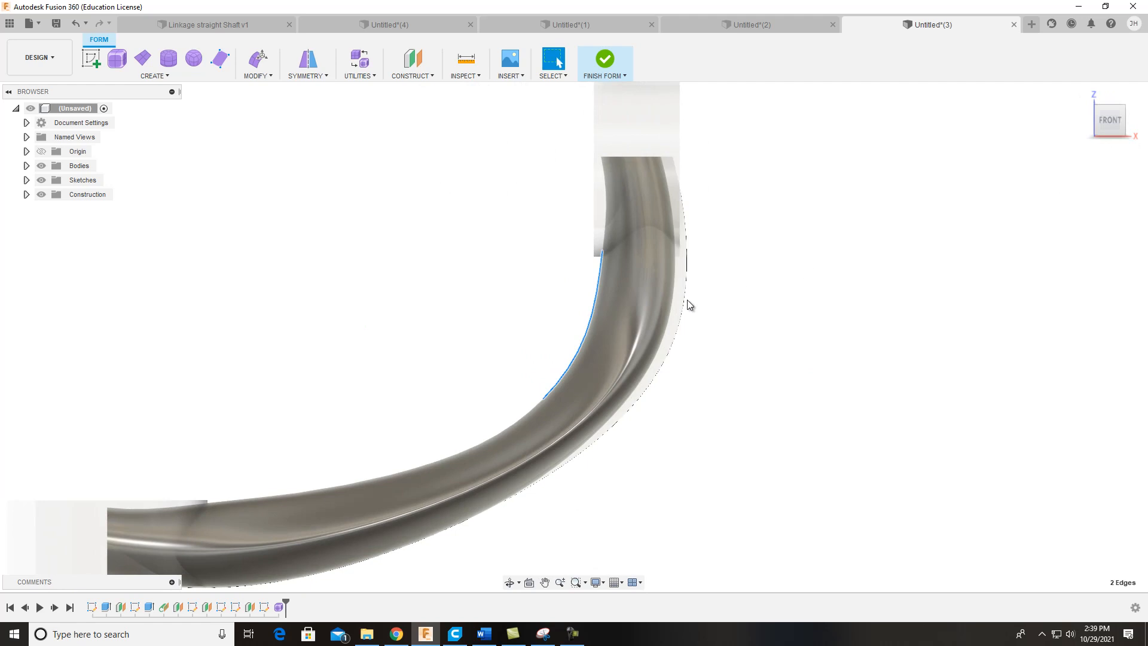
pyautogui.click(800, 303)
pyautogui.click(672, 335)
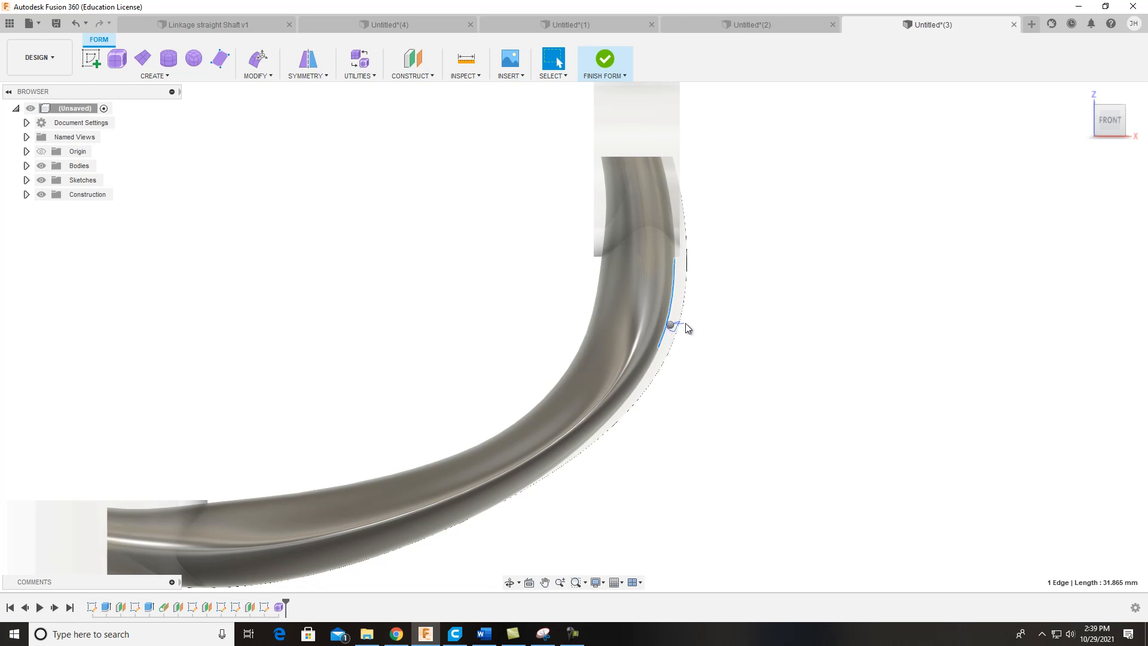
pyautogui.rightClick(673, 326)
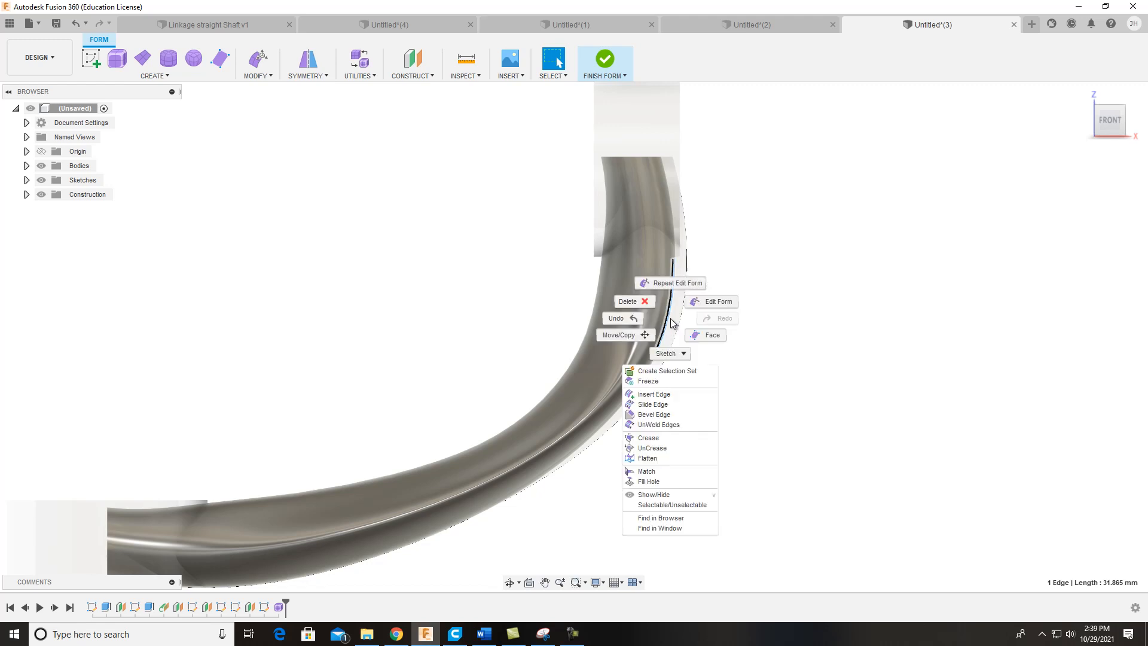
pyautogui.click(700, 300)
pyautogui.moveTo(688, 304)
pyautogui.mouseDown()
pyautogui.moveTo(697, 300)
pyautogui.moveTo(684, 306)
pyautogui.mouseUp()
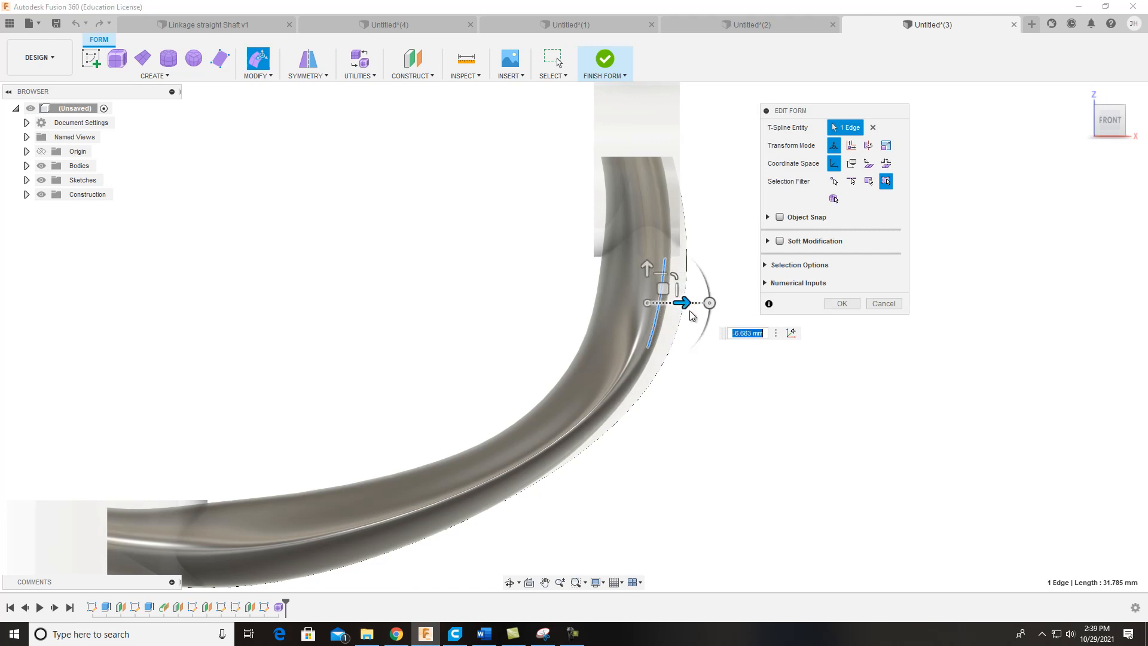
pyautogui.click(842, 302)
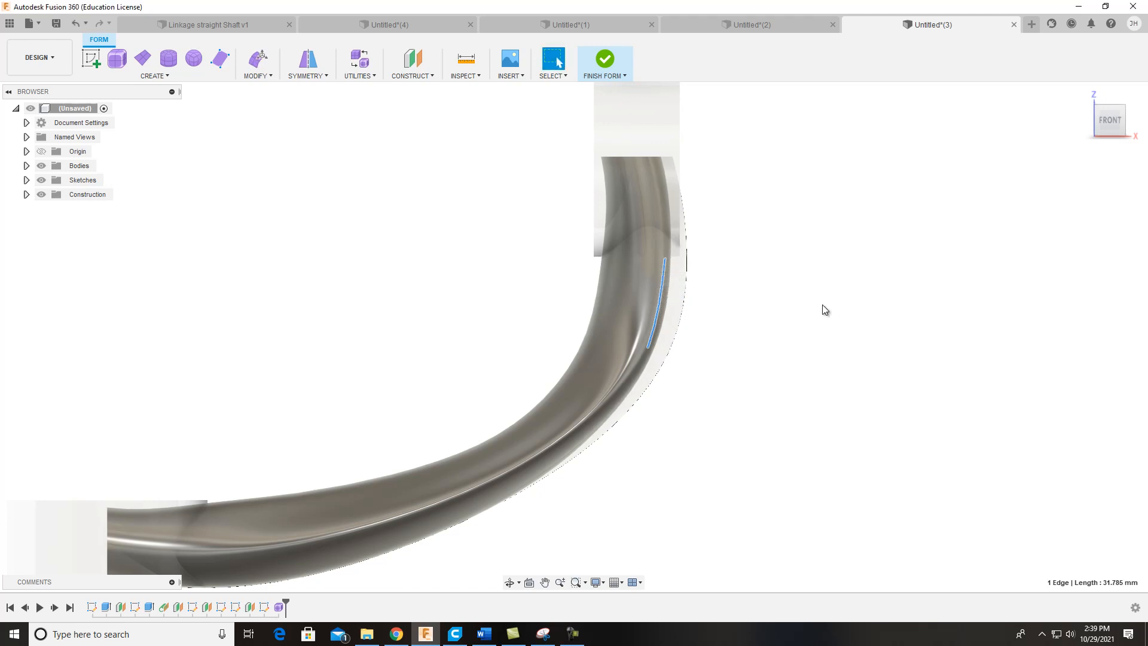
# Step: Finish the T-spline form of the arm and return to the solid model
pyautogui.click(812, 305)
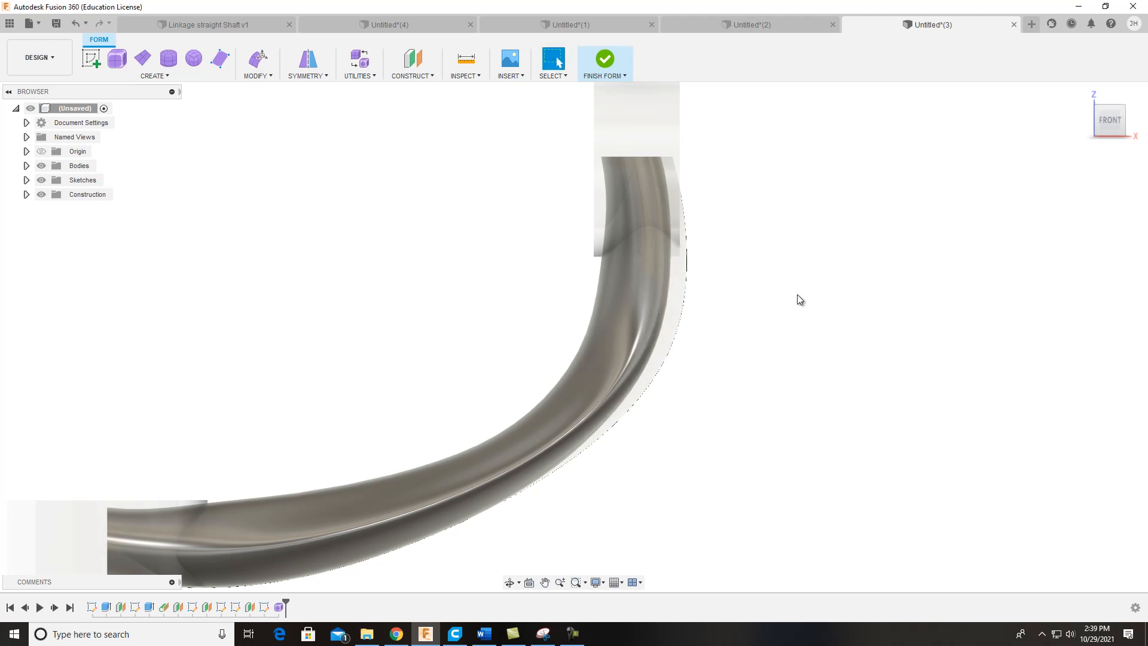
pyautogui.click(605, 59)
pyautogui.keyDown('shift'); pyautogui.moveTo(574, 336); pyautogui.dragTo(577, 353, button='middle'); pyautogui.keyUp('shift')
pyautogui.keyDown('shift'); pyautogui.moveTo(1138, 160); pyautogui.dragTo(43, 137, button='middle'); pyautogui.keyUp('shift')
pyautogui.scroll(-3, 765, 382)
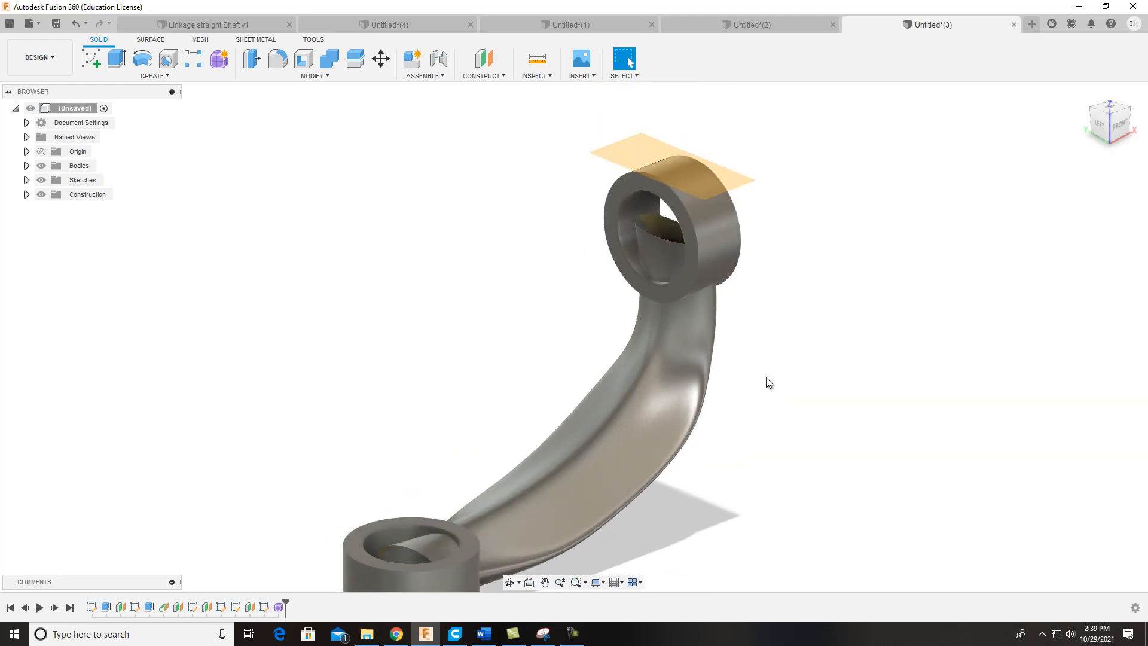
pyautogui.click(1121, 124)
pyautogui.keyDown('shift'); pyautogui.moveTo(573, 337); pyautogui.dragTo(819, 272, button='middle'); pyautogui.keyUp('shift')
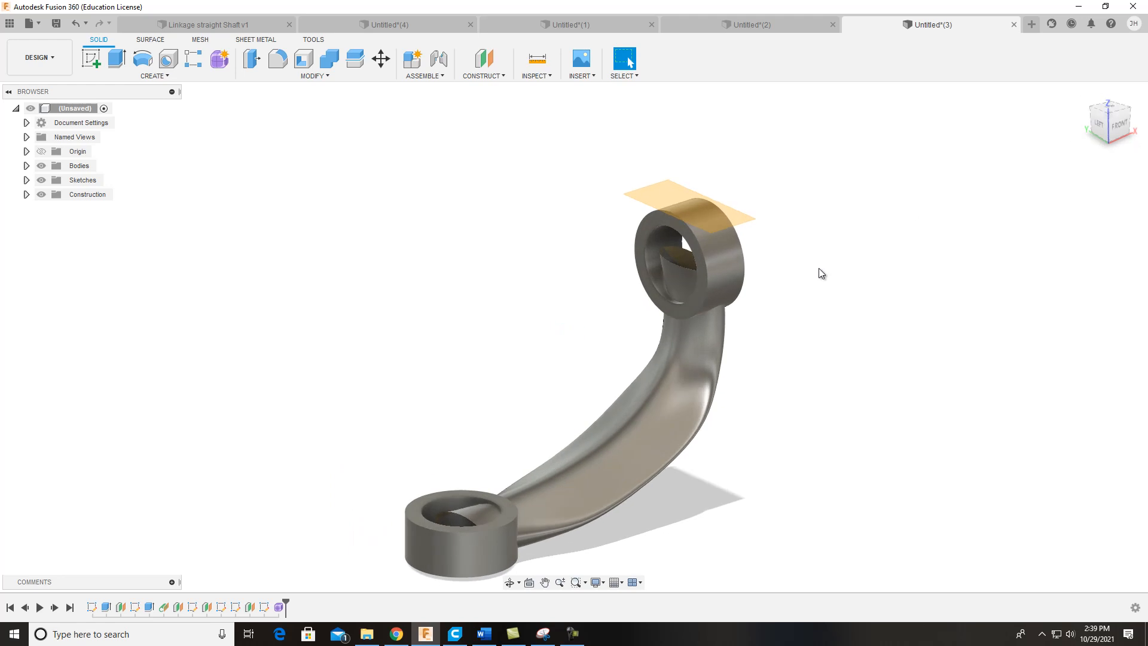
# Step: Patch the arm's open end inside the lower ring as a new surface body
pyautogui.click(695, 217)
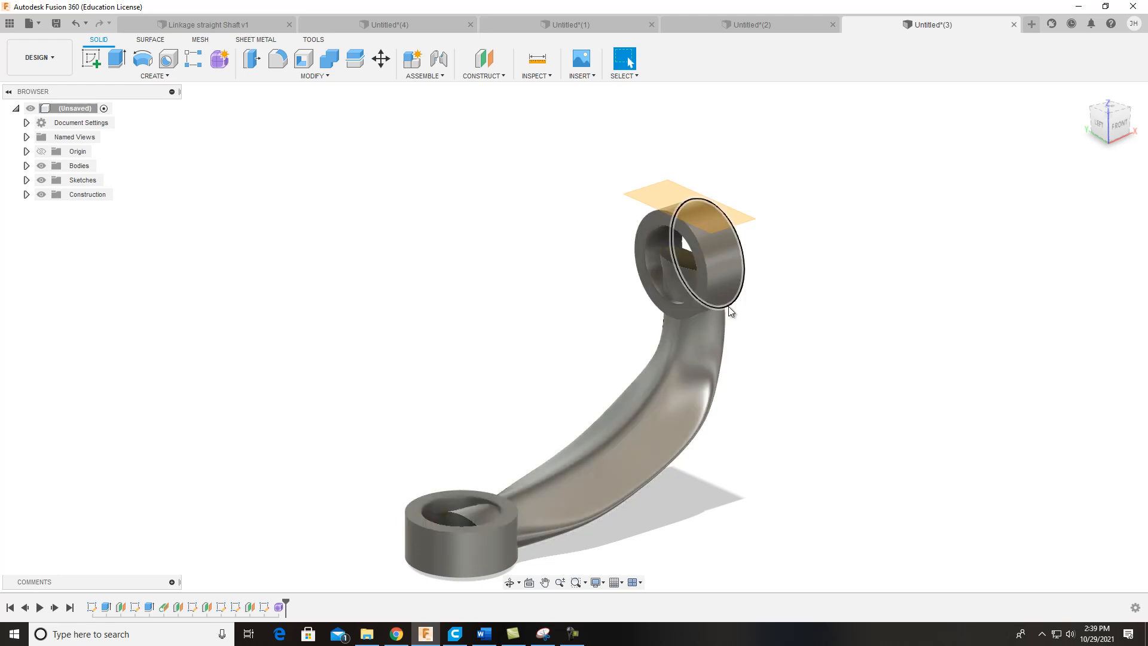
pyautogui.moveTo(1120, 126); pyautogui.dragTo(1102, 148)
pyautogui.moveTo(850, 427); pyautogui.dragTo(861, 357, button='middle')
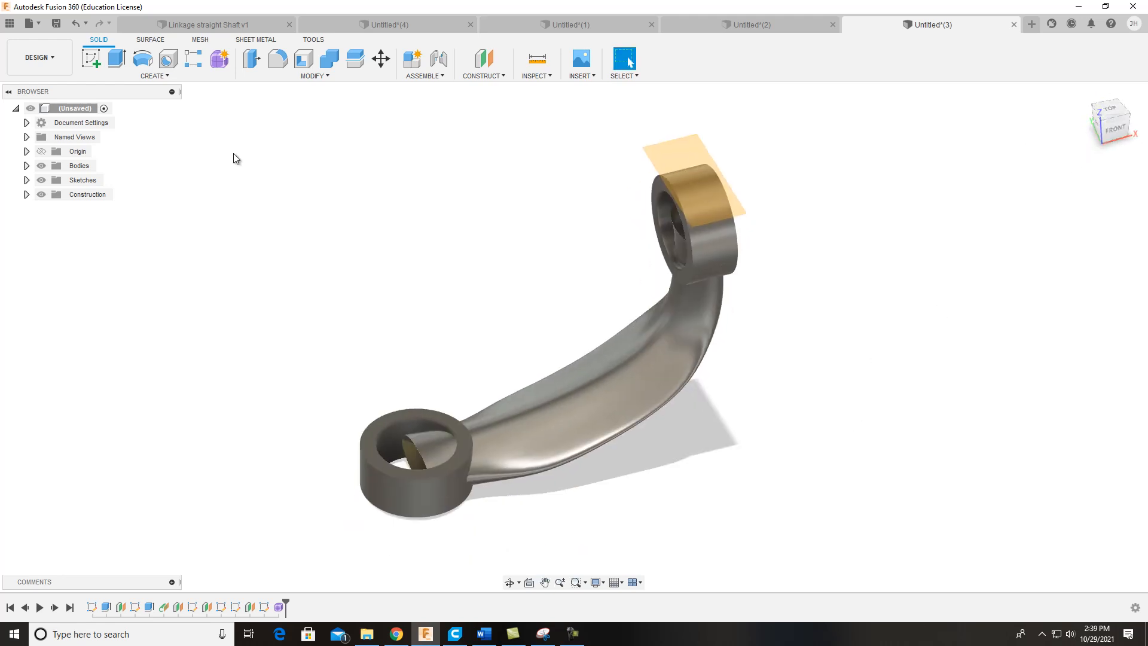
pyautogui.click(150, 40)
pyautogui.click(124, 61)
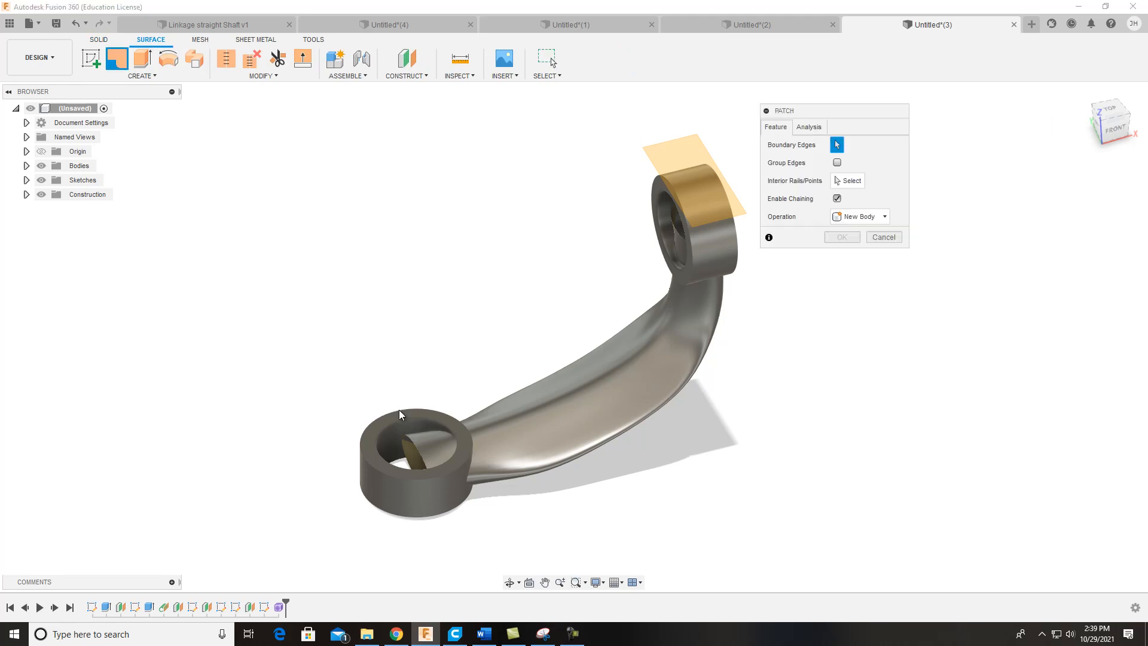
pyautogui.click(408, 443)
pyautogui.press('Return')
pyautogui.press('Return')
pyautogui.click(415, 452)
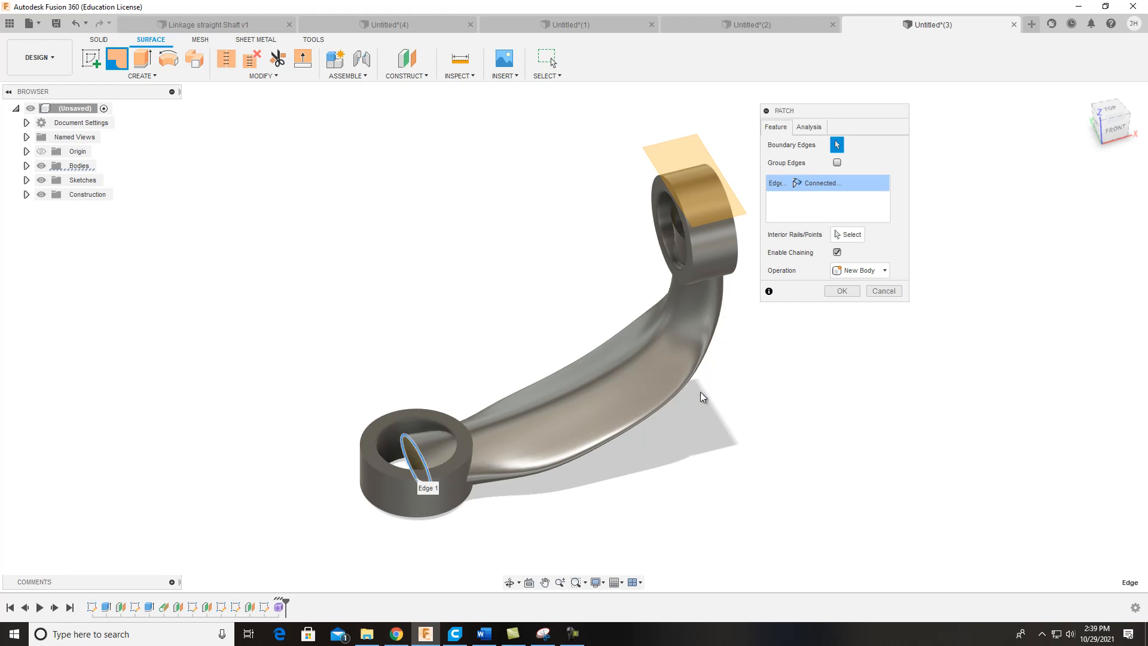
pyautogui.click(843, 291)
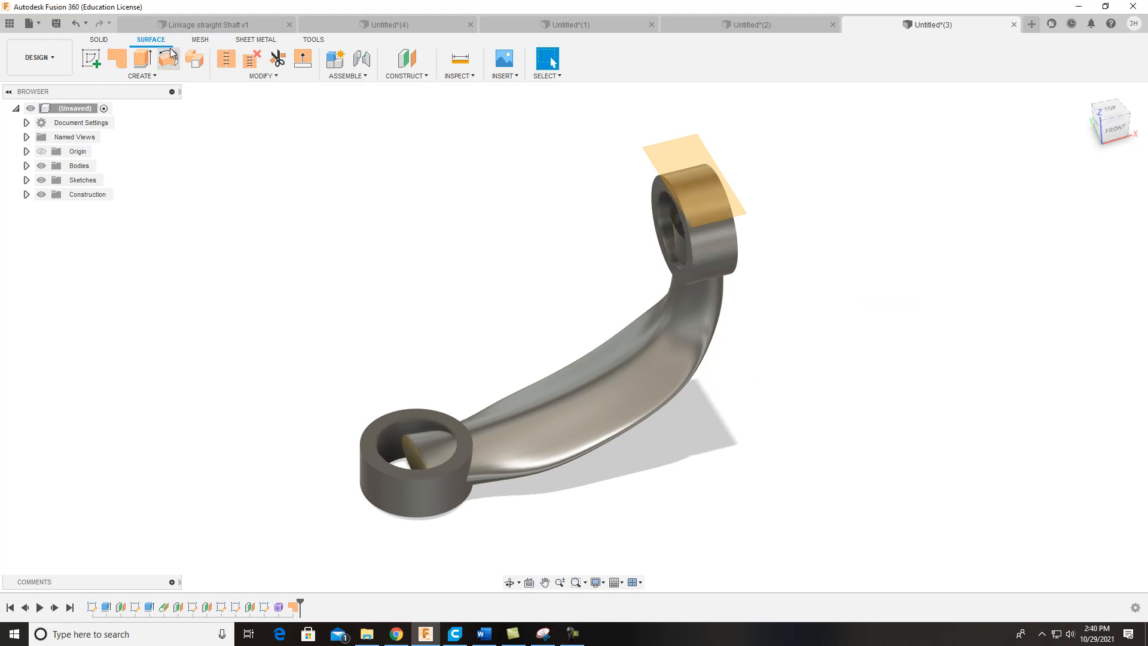
# Step: Patch the arm's open end inside the raised ring as a new surface body
pyautogui.click(125, 60)
pyautogui.click(679, 231)
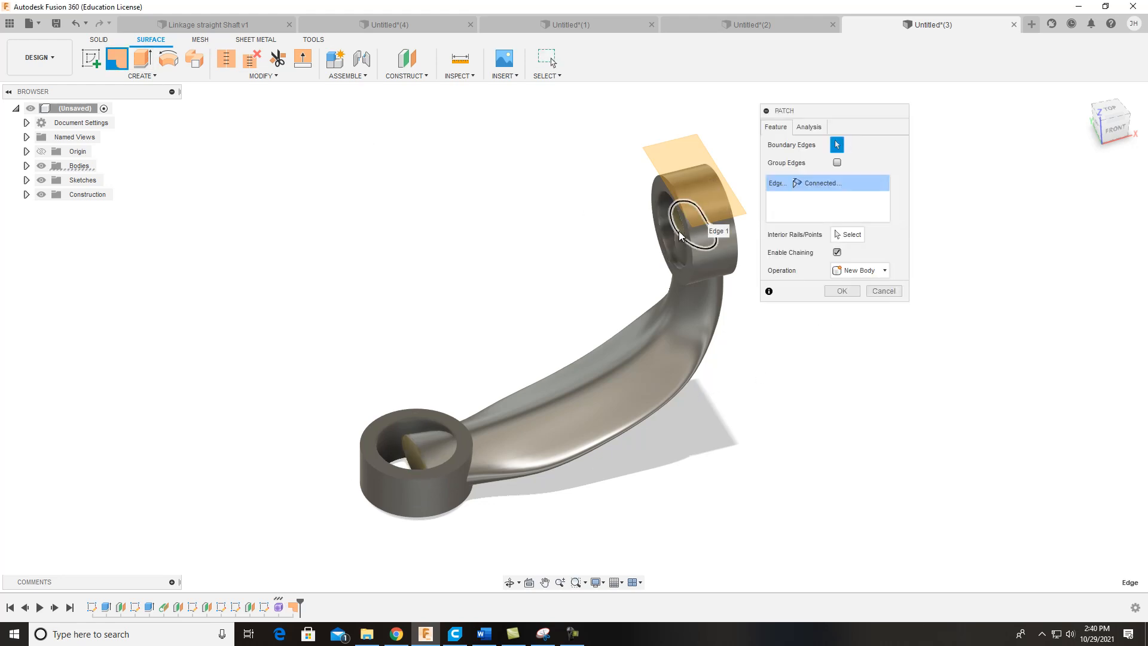
pyautogui.click(843, 290)
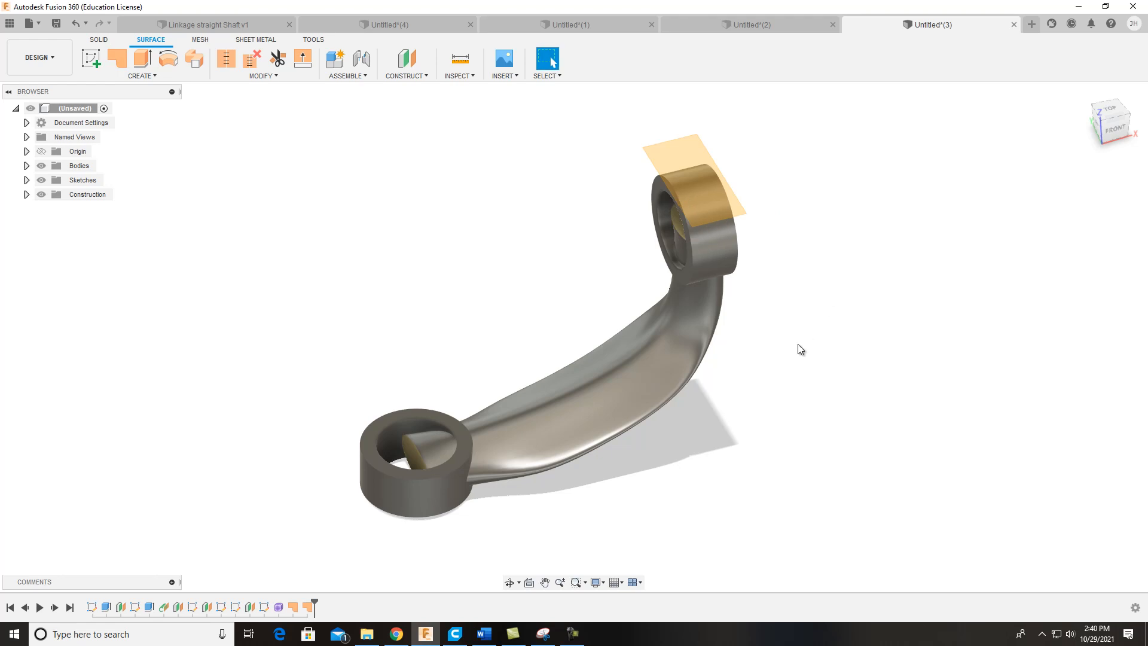
# Step: Hide the two ring bodies, leaving only the arm and its end patches shown
pyautogui.moveTo(797, 350); pyautogui.dragTo(789, 329, button='middle')
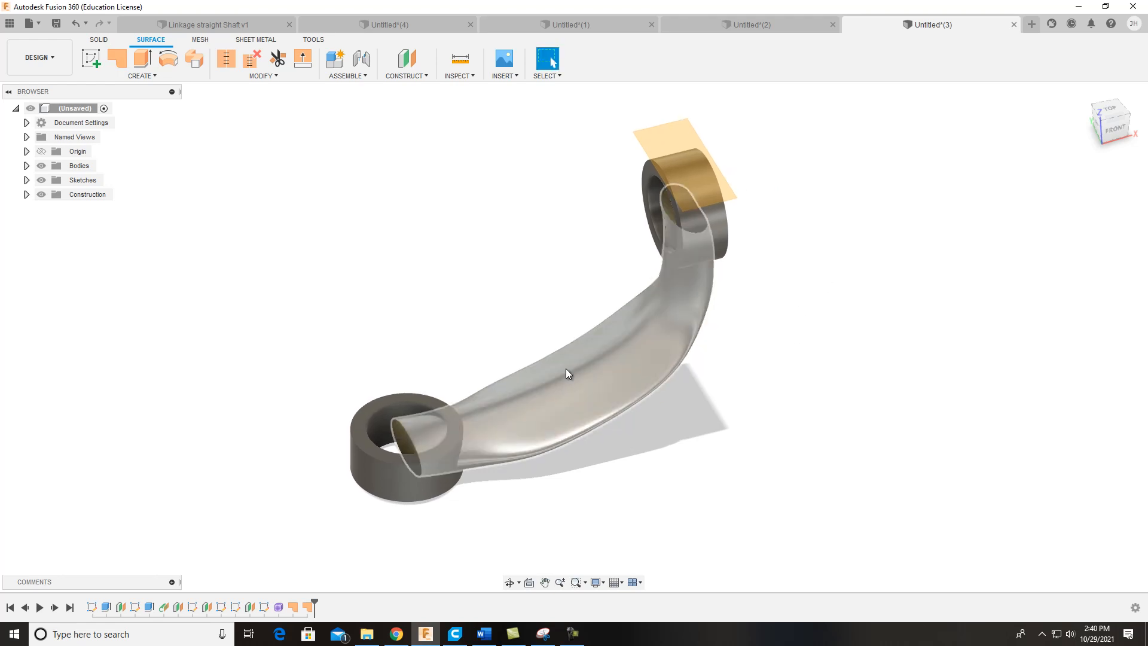
pyautogui.click(26, 166)
pyautogui.click(67, 180)
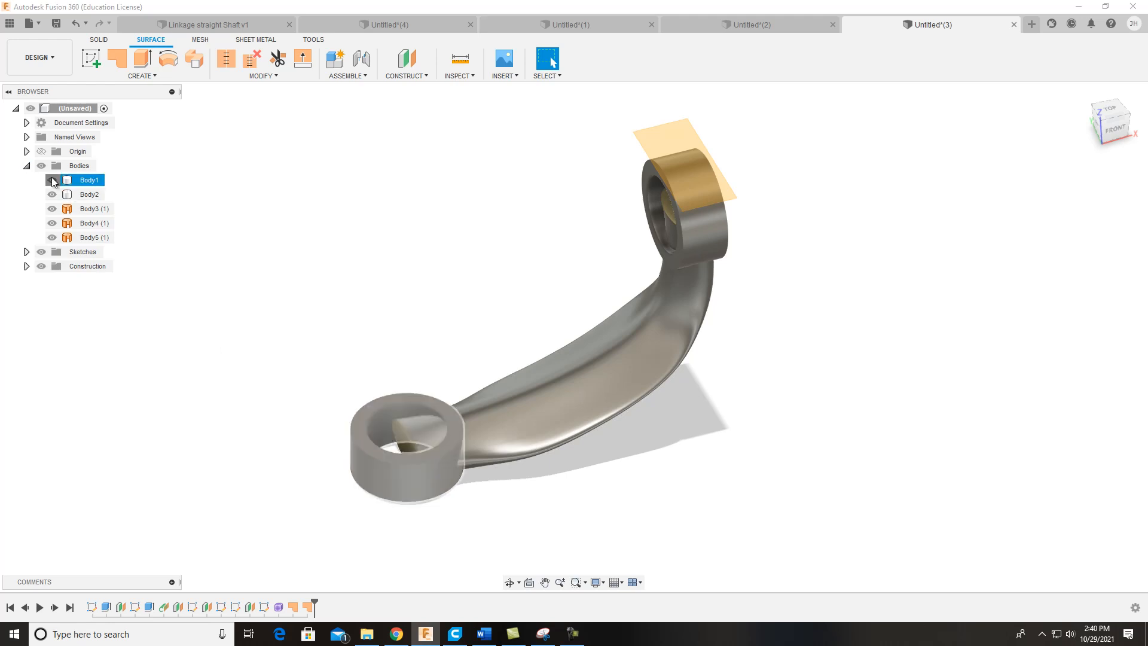
pyautogui.click(52, 180)
pyautogui.click(68, 194)
pyautogui.click(52, 194)
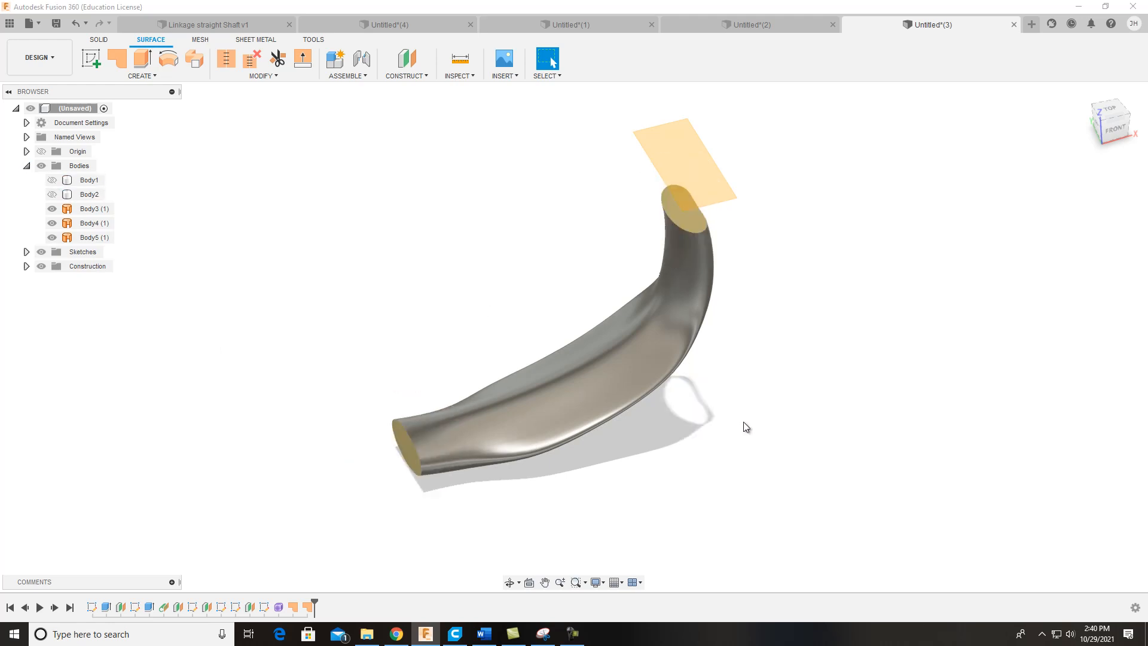
# Step: Stitch the arm surface and its two end patches into a new body with a 0.10 mm tolerance
pyautogui.click(226, 59)
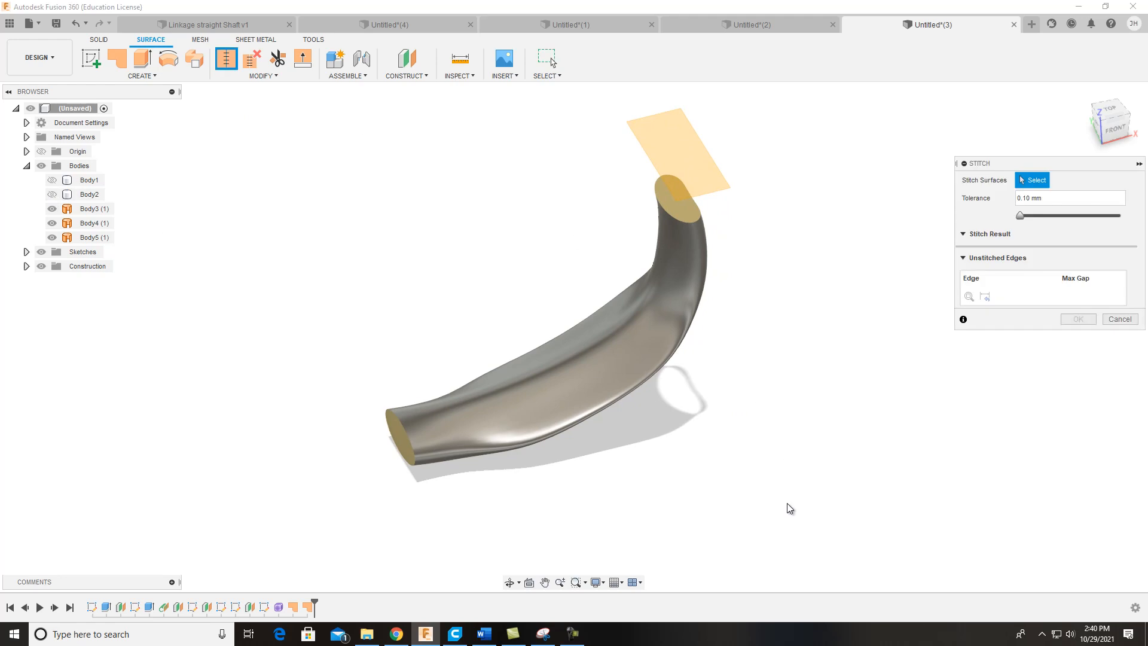
pyautogui.moveTo(831, 551); pyautogui.dragTo(313, 164)
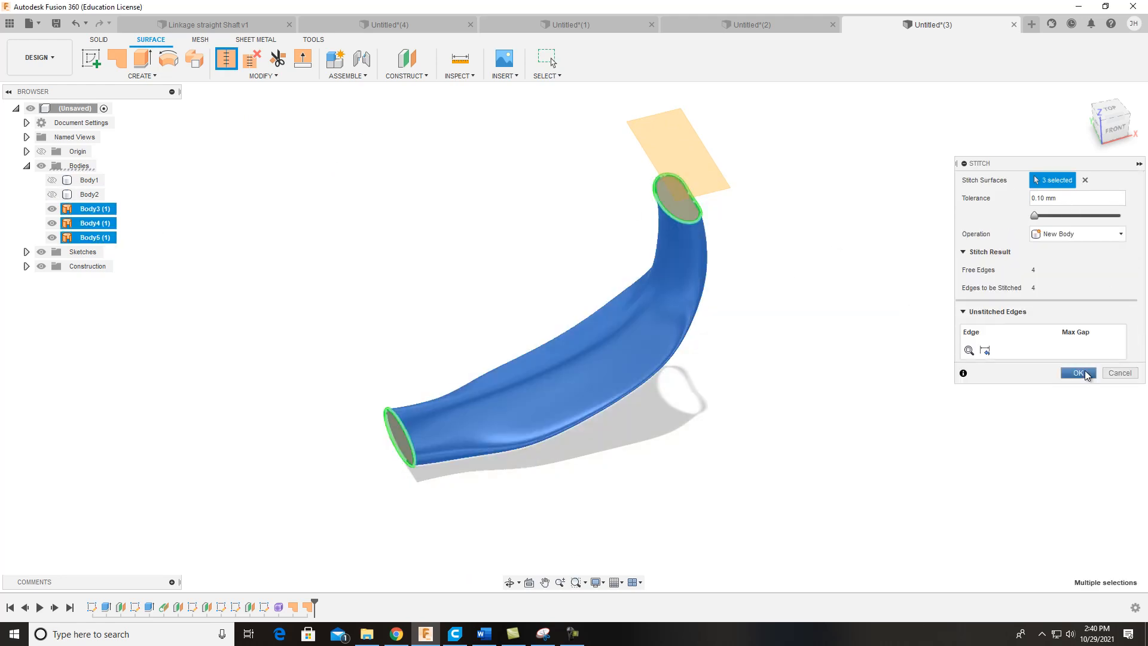
pyautogui.click(1078, 373)
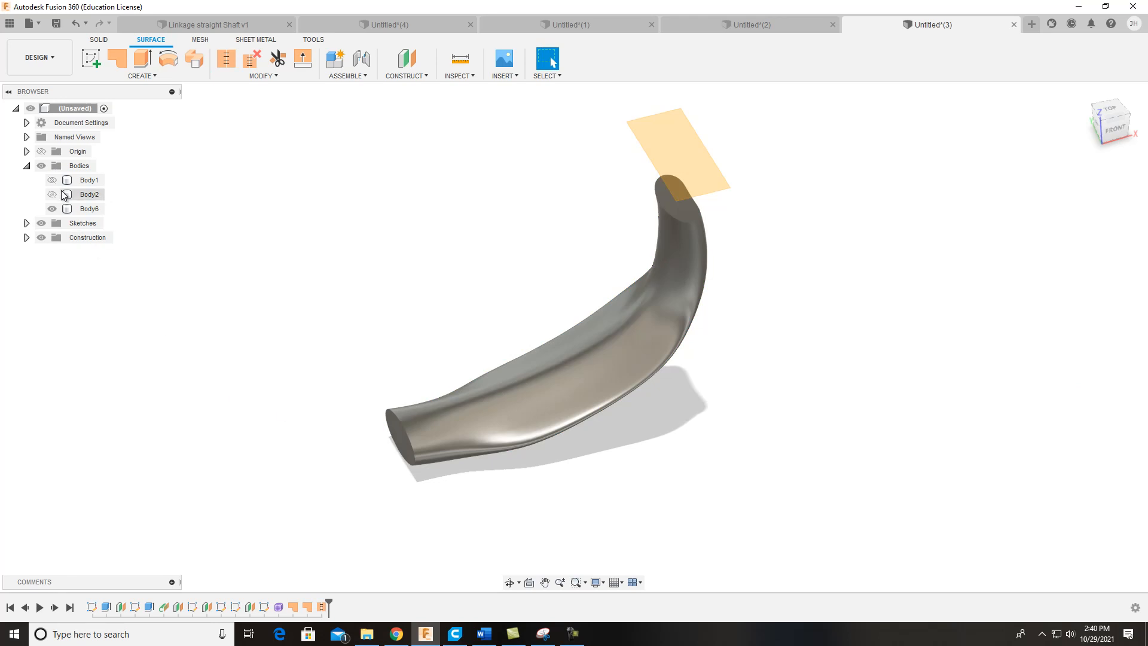
# Step: Show the two hidden ring bodies again
pyautogui.click(51, 181)
pyautogui.click(51, 180)
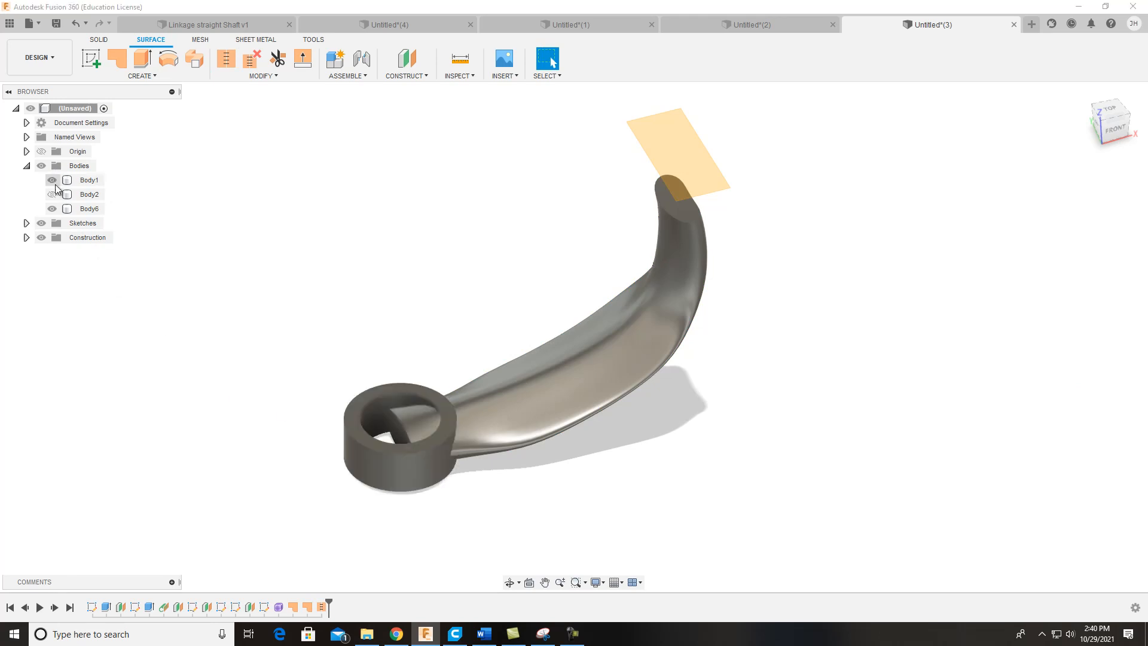
pyautogui.click(52, 194)
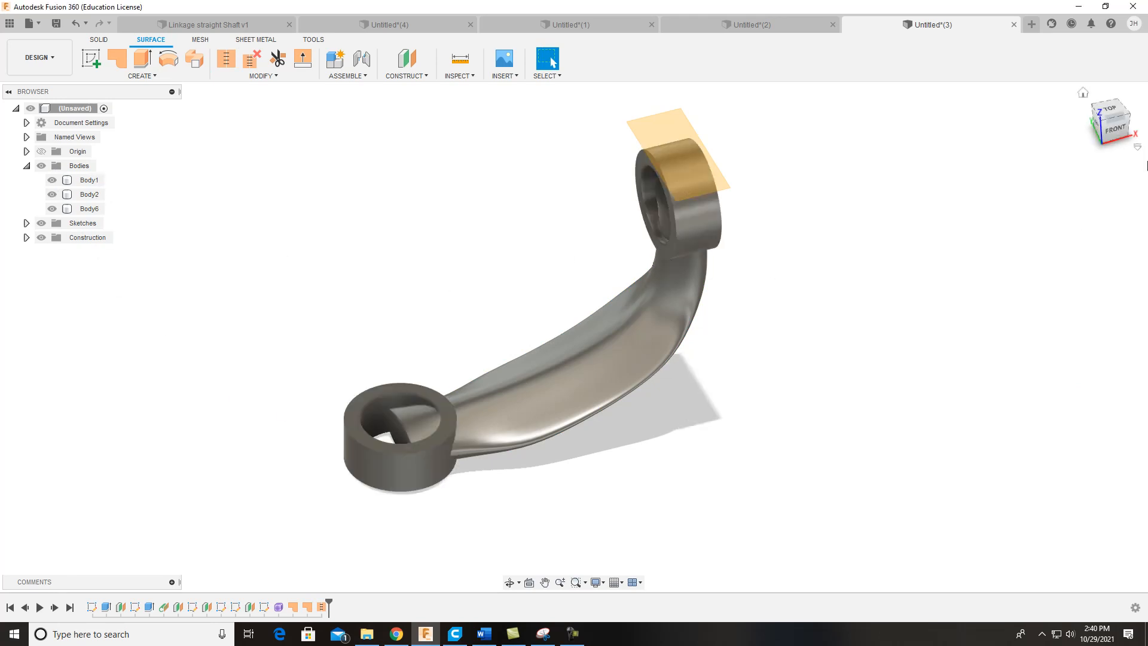
pyautogui.click(461, 437)
pyautogui.click(463, 439)
pyautogui.click(501, 416)
pyautogui.scroll(-2, 545, 423)
pyautogui.click(565, 391)
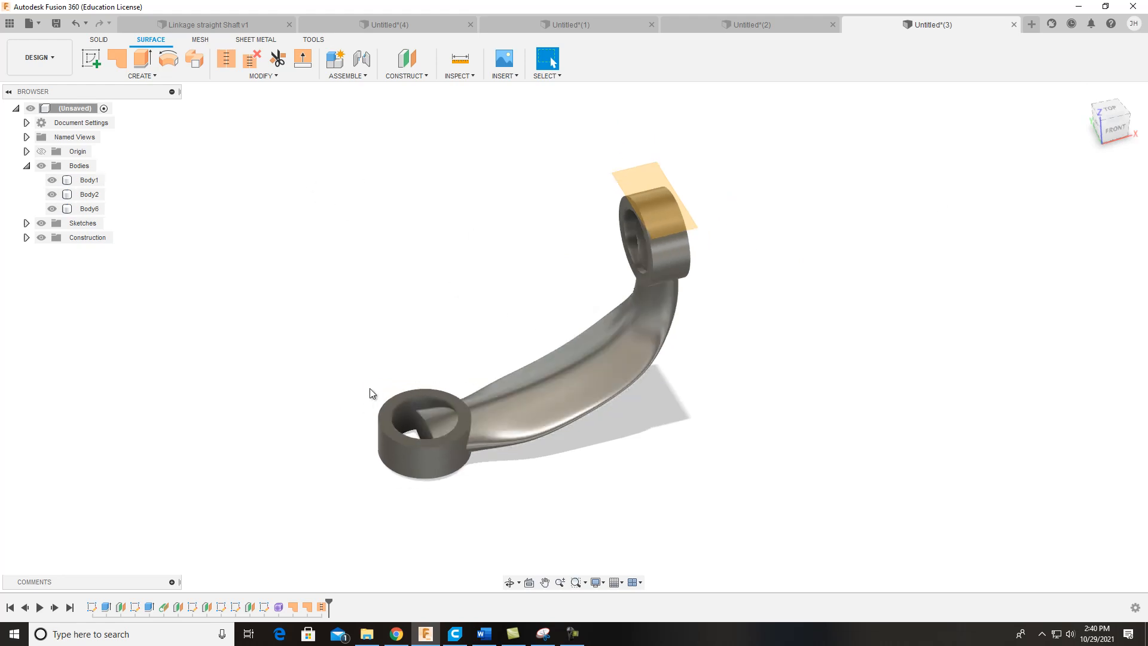
pyautogui.click(518, 420)
pyautogui.click(578, 375)
# Step: Combine the bodies with Join, using the raised ring as target and the arm and lower ring as tools
pyautogui.click(97, 40)
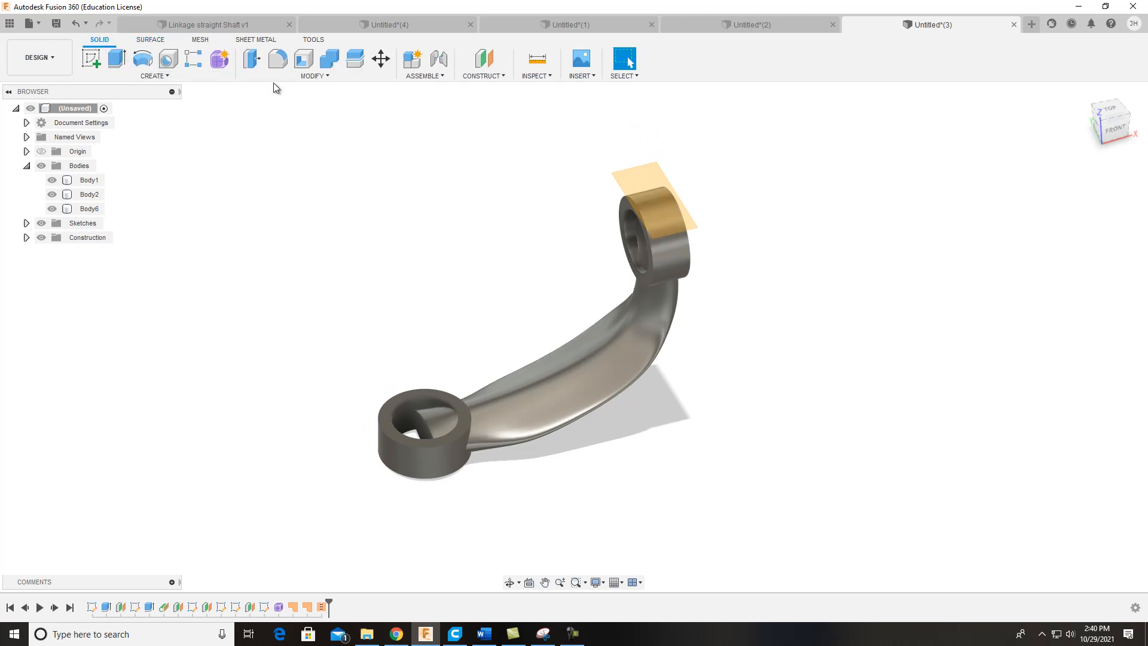
pyautogui.click(329, 60)
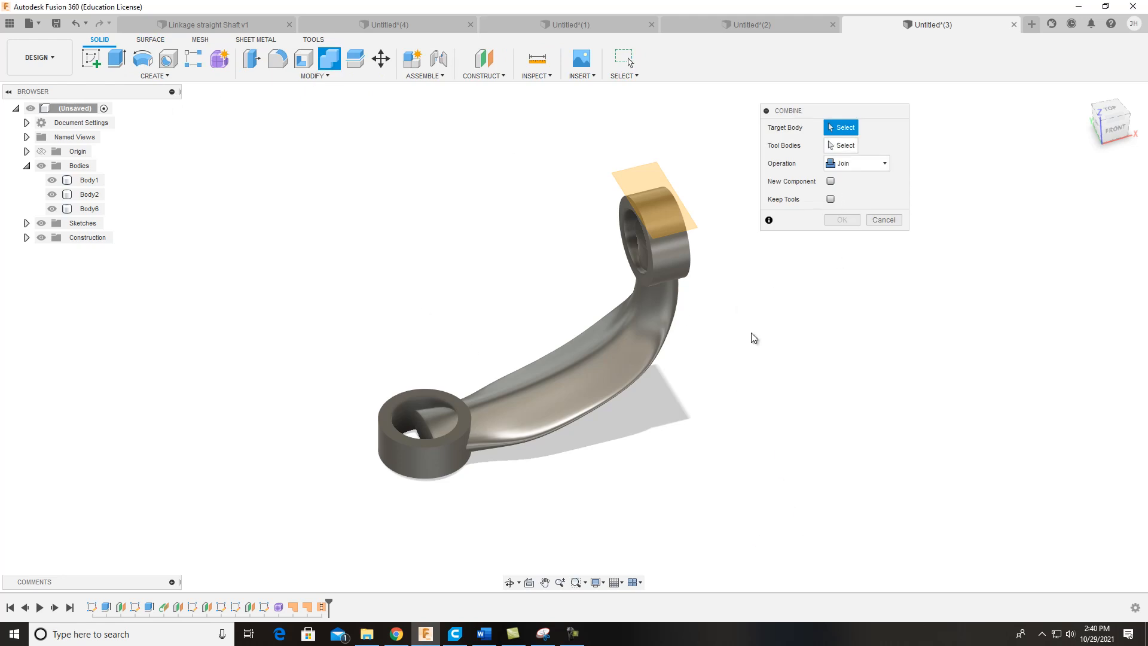
pyautogui.click(670, 251)
pyautogui.click(672, 323)
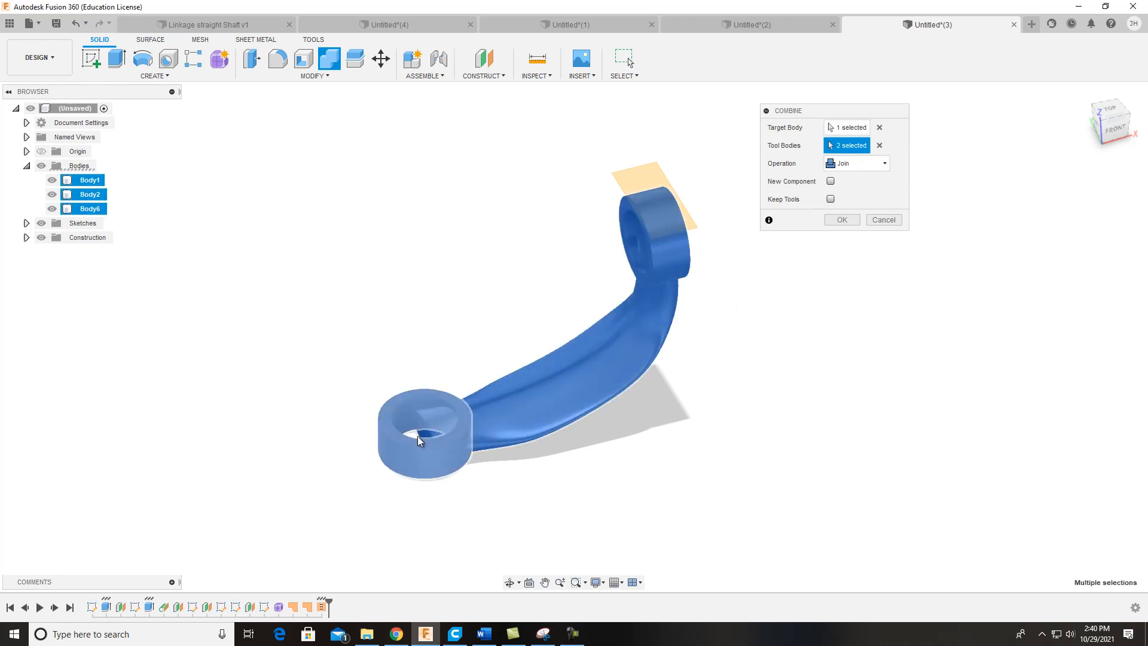
pyautogui.click(414, 449)
pyautogui.click(849, 220)
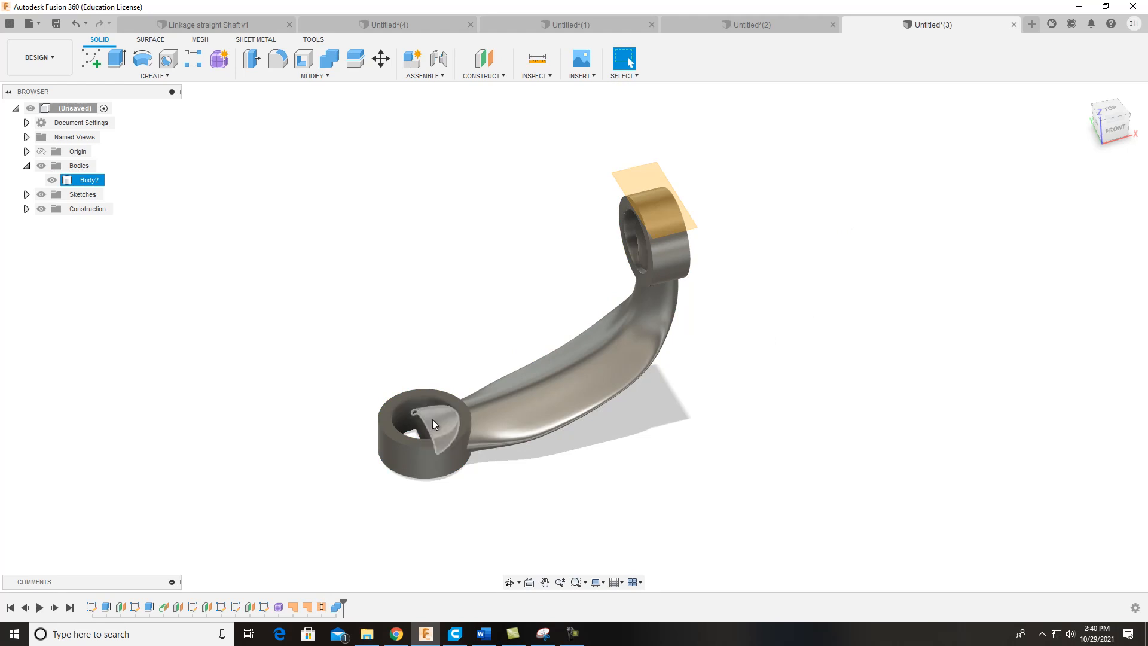
# Step: Sketch a circle on the lower ring's top face, centred on the origin and matching the ring's inner bore
pyautogui.click(91, 62)
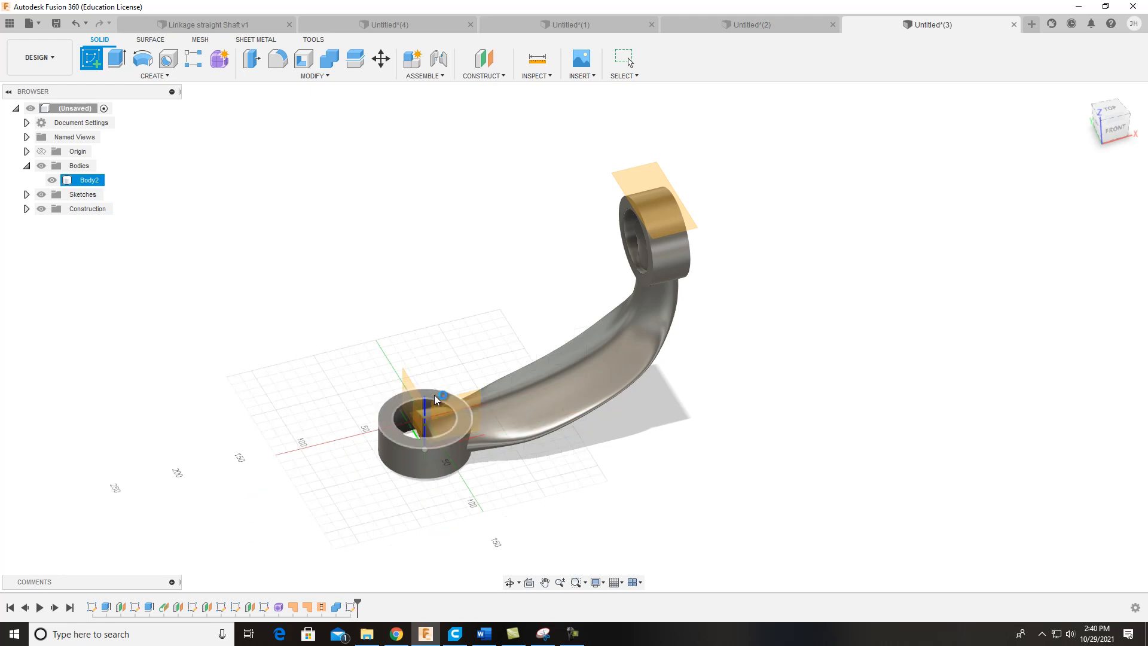
pyautogui.click(434, 400)
pyautogui.click(143, 58)
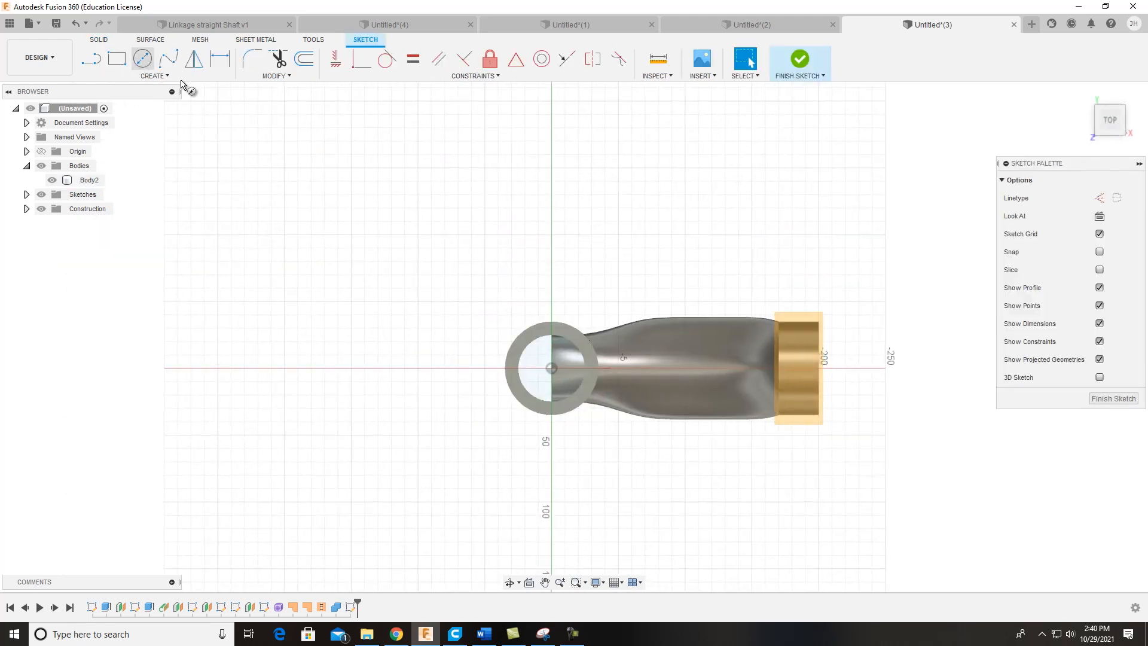
pyautogui.click(551, 368)
pyautogui.click(548, 336)
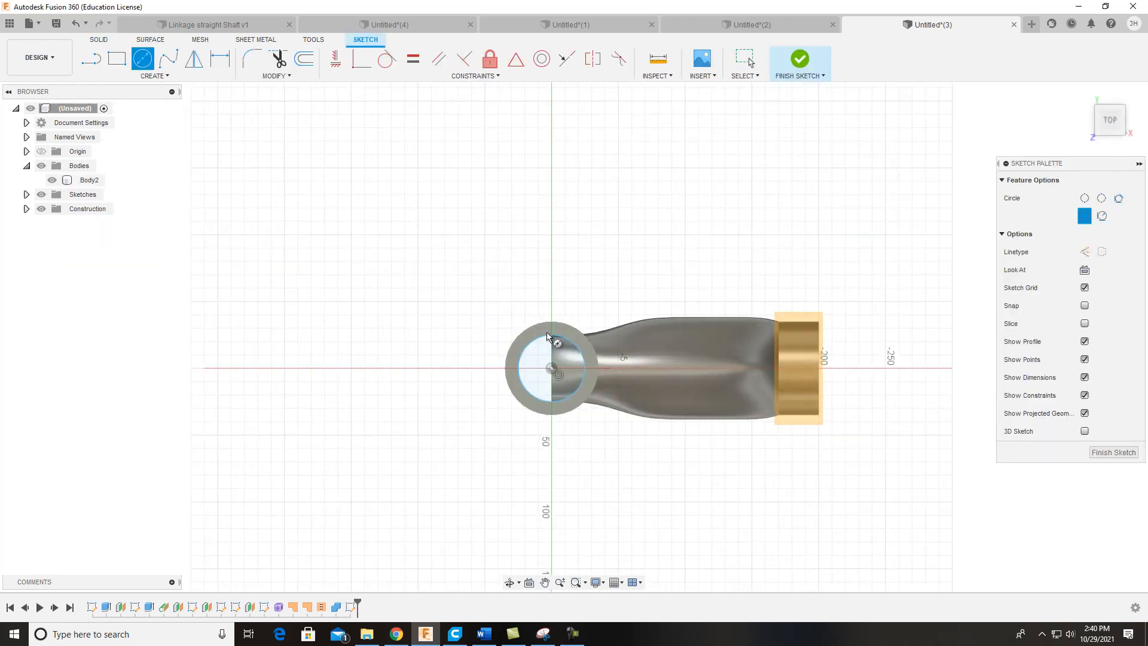
pyautogui.click(800, 59)
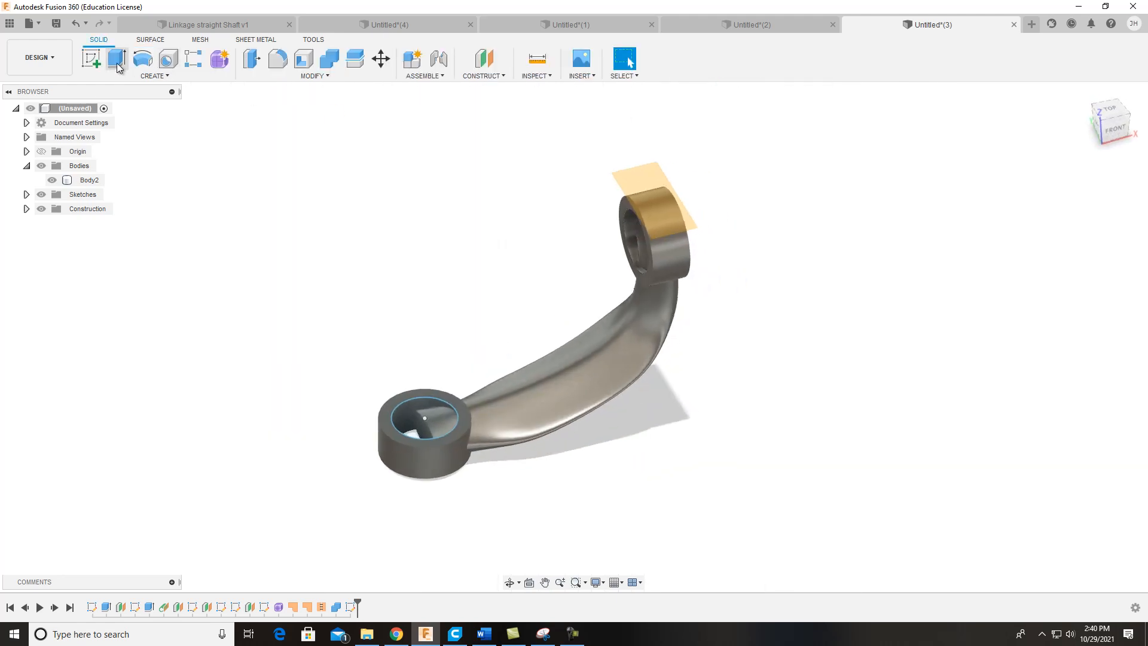
# Step: Extrude the circle downward through the lower ring to cut away the arm material inside its bore
pyautogui.click(117, 58)
pyautogui.click(417, 417)
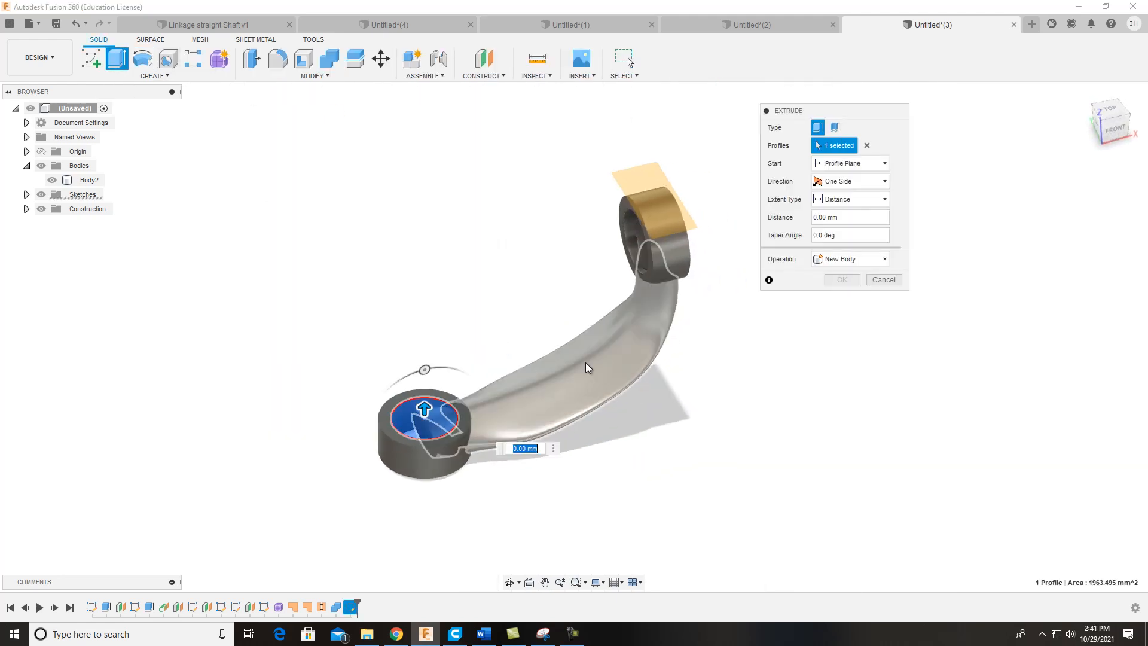
pyautogui.moveTo(425, 406); pyautogui.dragTo(424, 526)
pyautogui.click(841, 297)
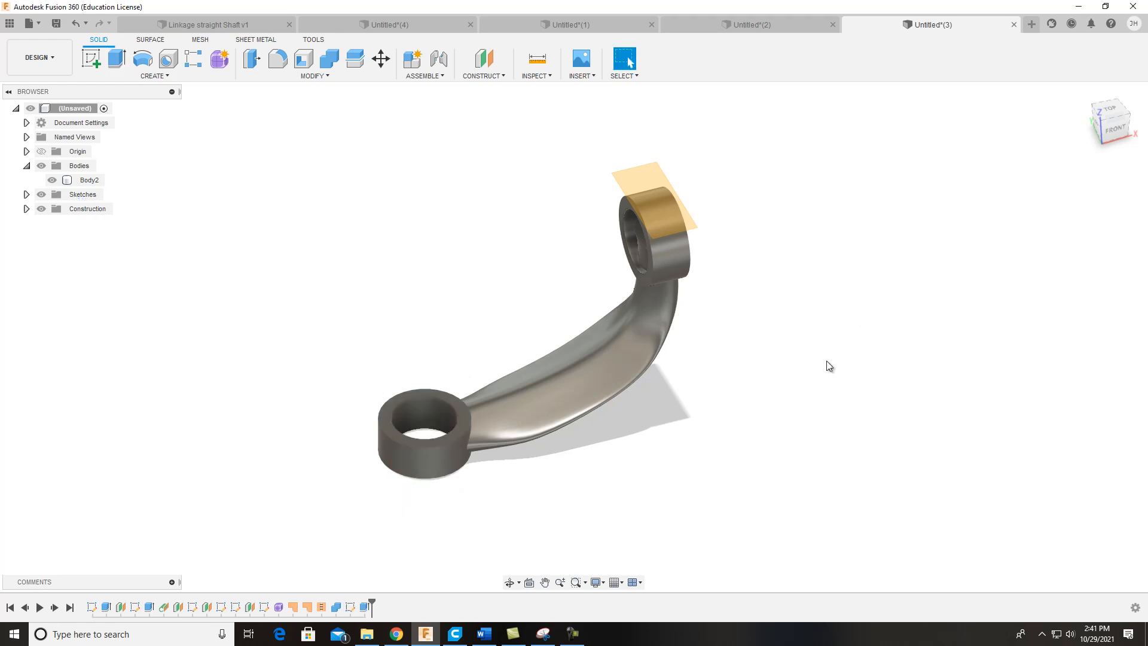
# Step: Sketch a circle on the raised ring's left-facing face, concentric with the ring and matching its inner bore
pyautogui.moveTo(1114, 123); pyautogui.dragTo(1124, 126)
pyautogui.keyDown('shift'); pyautogui.moveTo(956, 127); pyautogui.dragTo(911, 128, button='middle'); pyautogui.keyUp('shift')
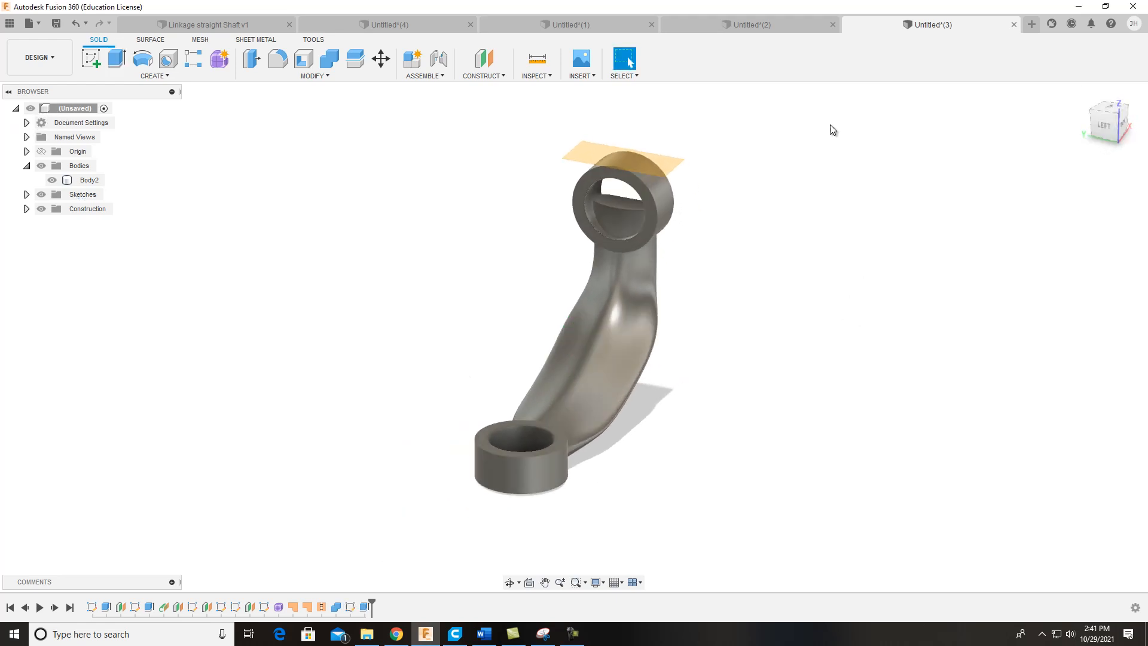
pyautogui.click(90, 58)
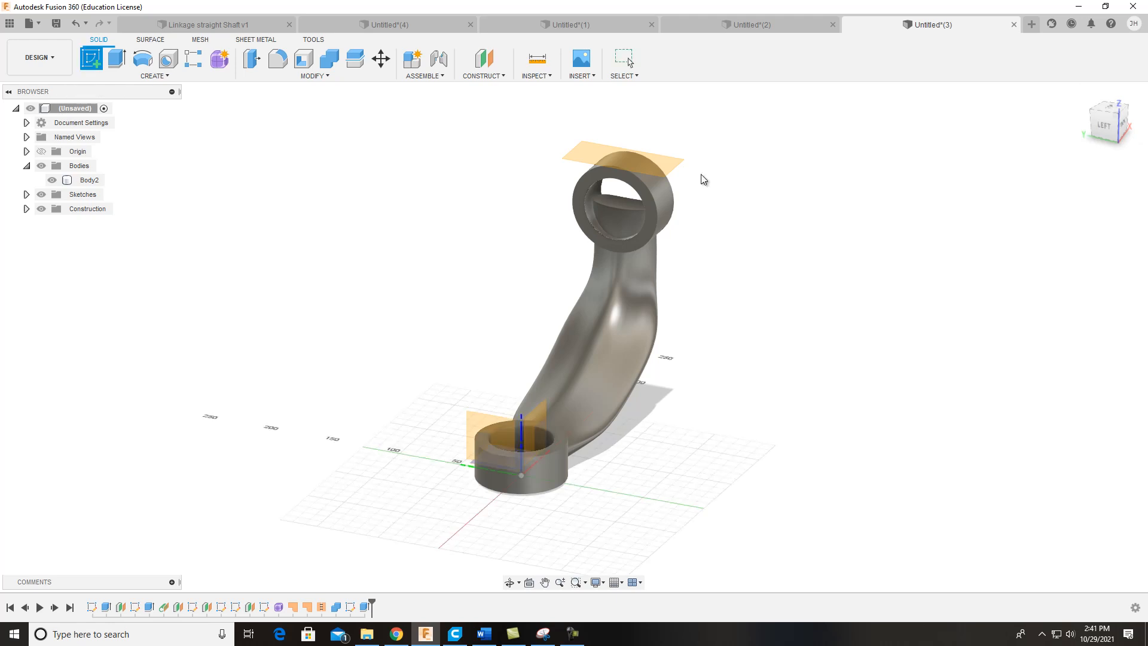
pyautogui.click(625, 183)
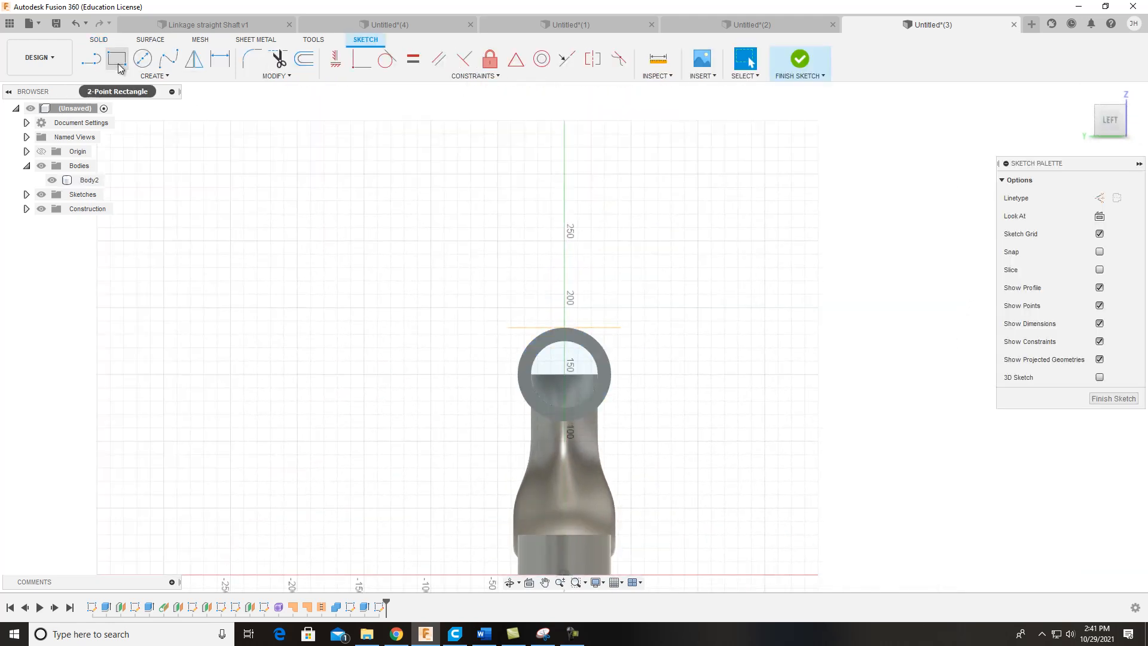
pyautogui.click(144, 60)
pyautogui.click(563, 375)
pyautogui.click(574, 350)
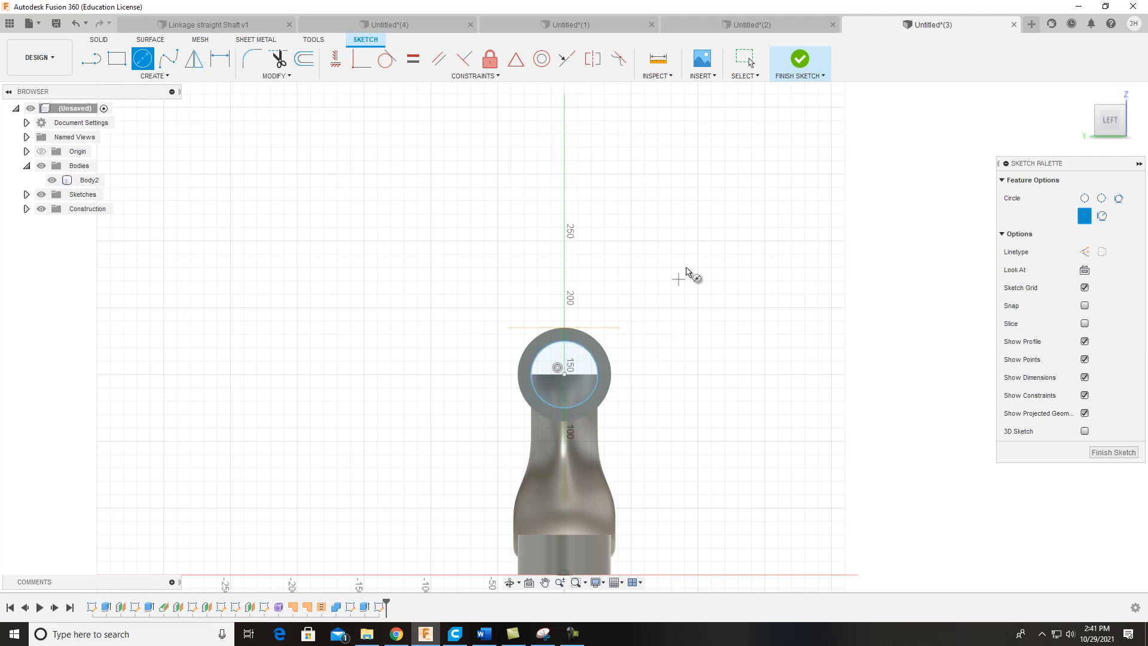
pyautogui.click(805, 63)
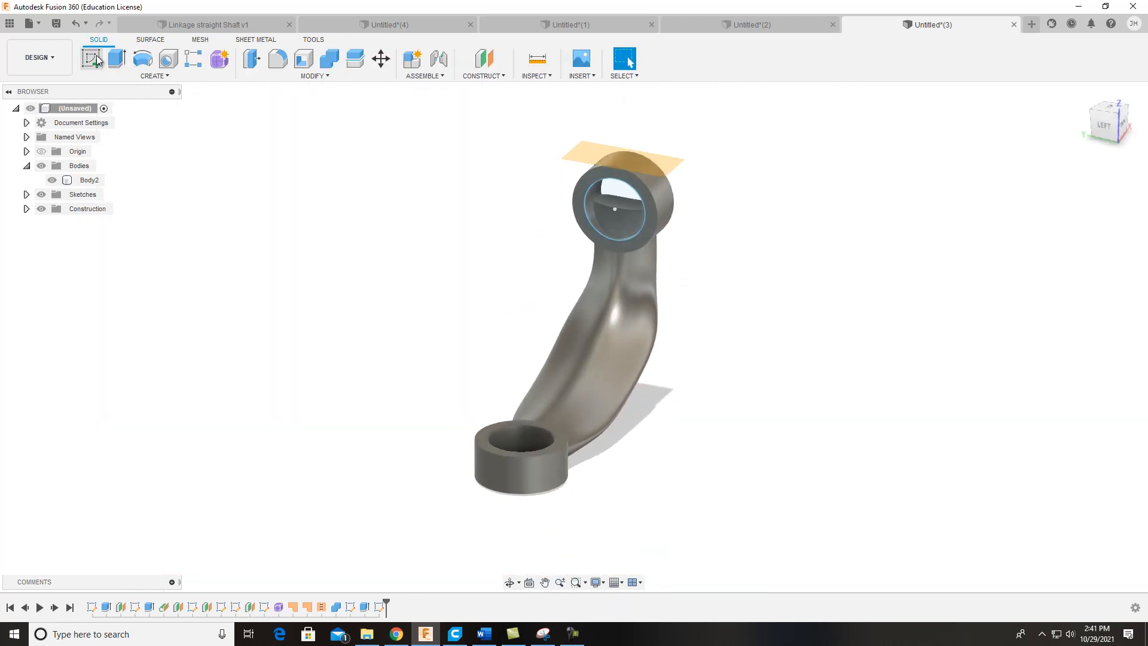
# Step: Extrude the circle on the raised ring about 162 mm back through the ring as a cut to clear its bore
pyautogui.click(117, 58)
pyautogui.click(633, 190)
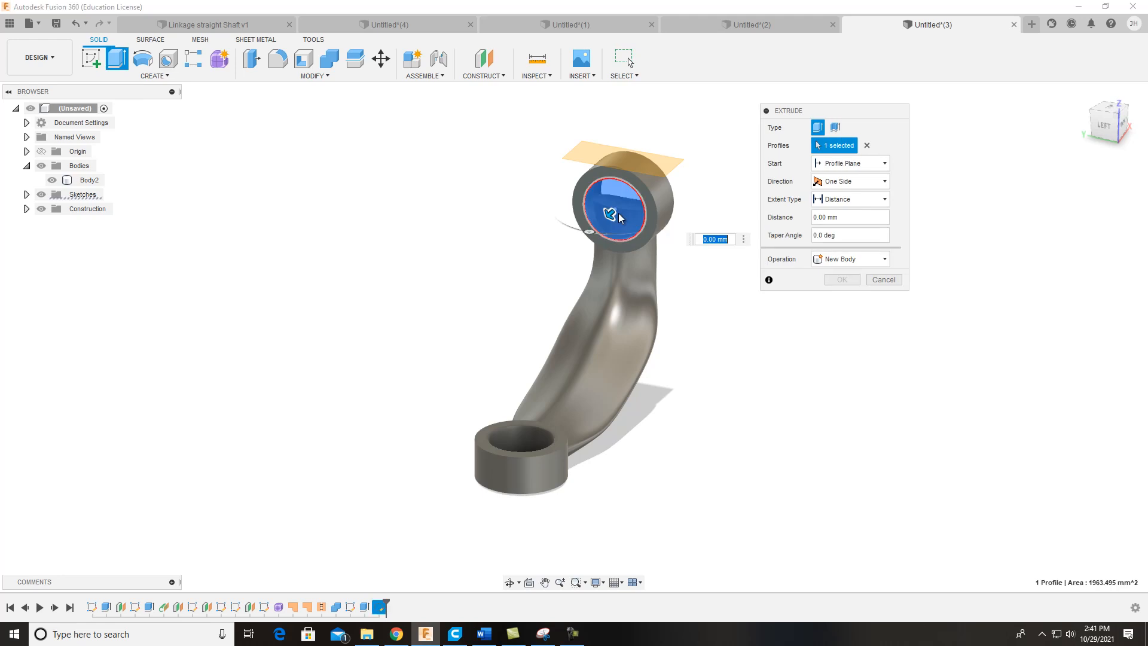
pyautogui.moveTo(641, 181); pyautogui.dragTo(714, 120)
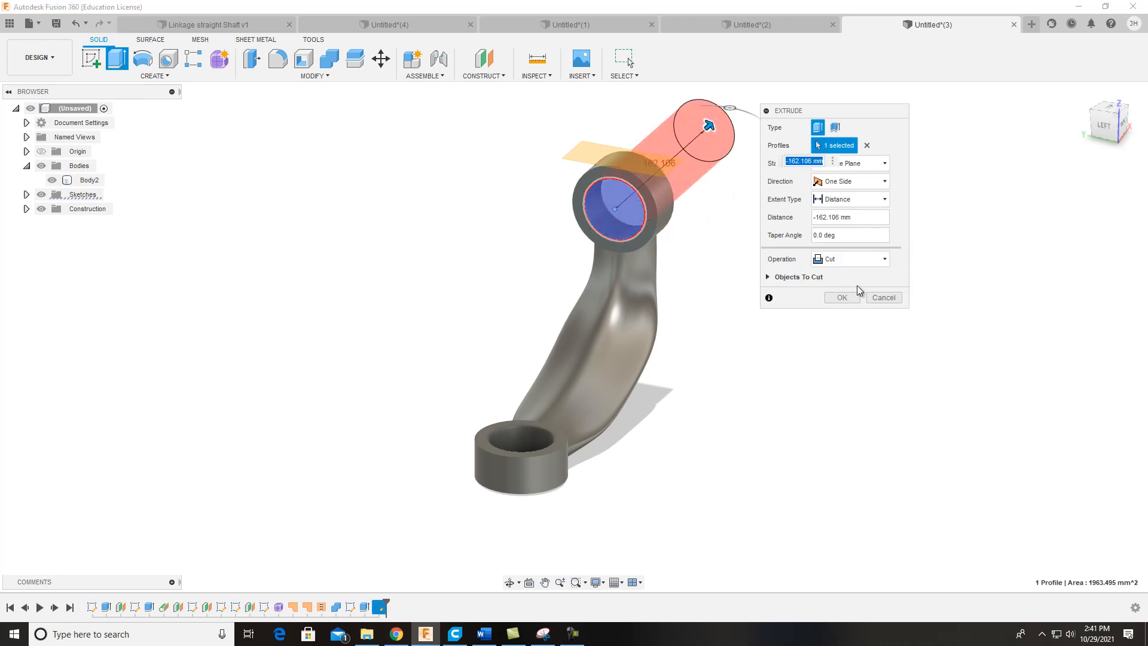
pyautogui.click(842, 297)
# Step: Hide the construction plane above the raised ring
pyautogui.keyDown('shift'); pyautogui.moveTo(1082, 126); pyautogui.dragTo(1028, 123, button='middle'); pyautogui.keyUp('shift')
pyautogui.rightClick(622, 169)
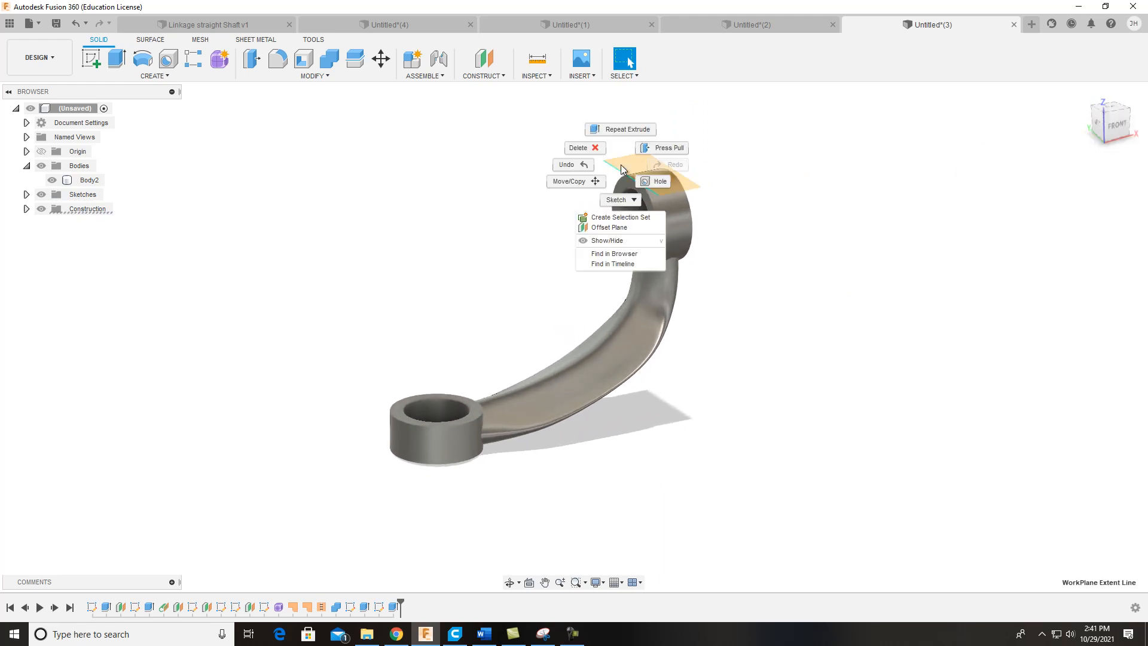
pyautogui.click(609, 241)
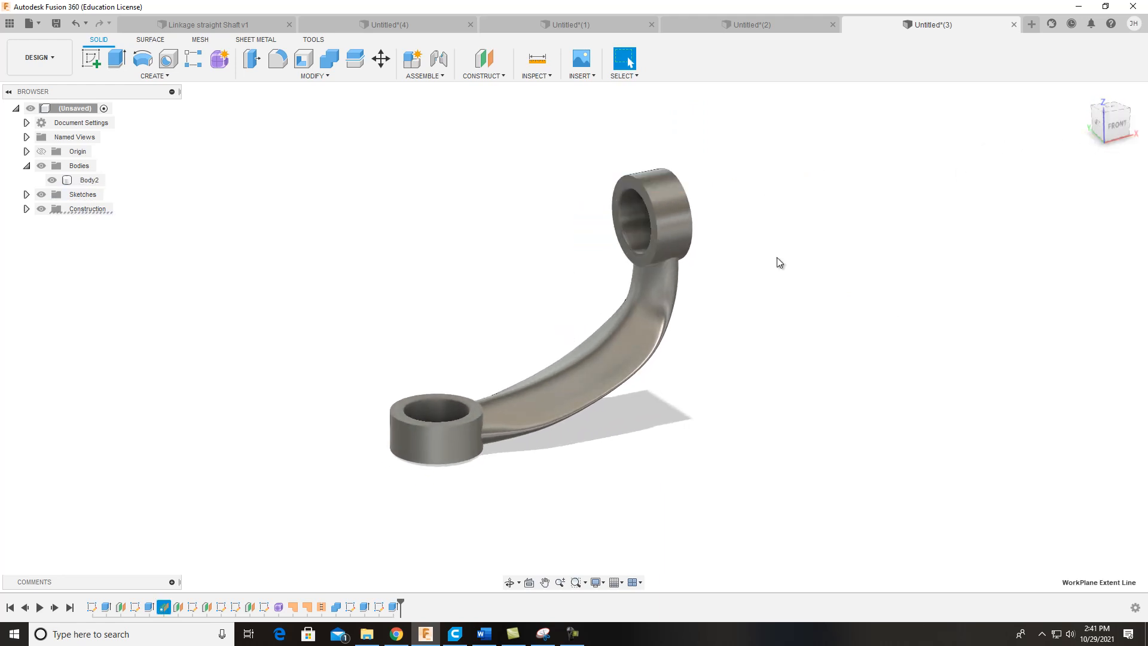
pyautogui.click(1107, 113)
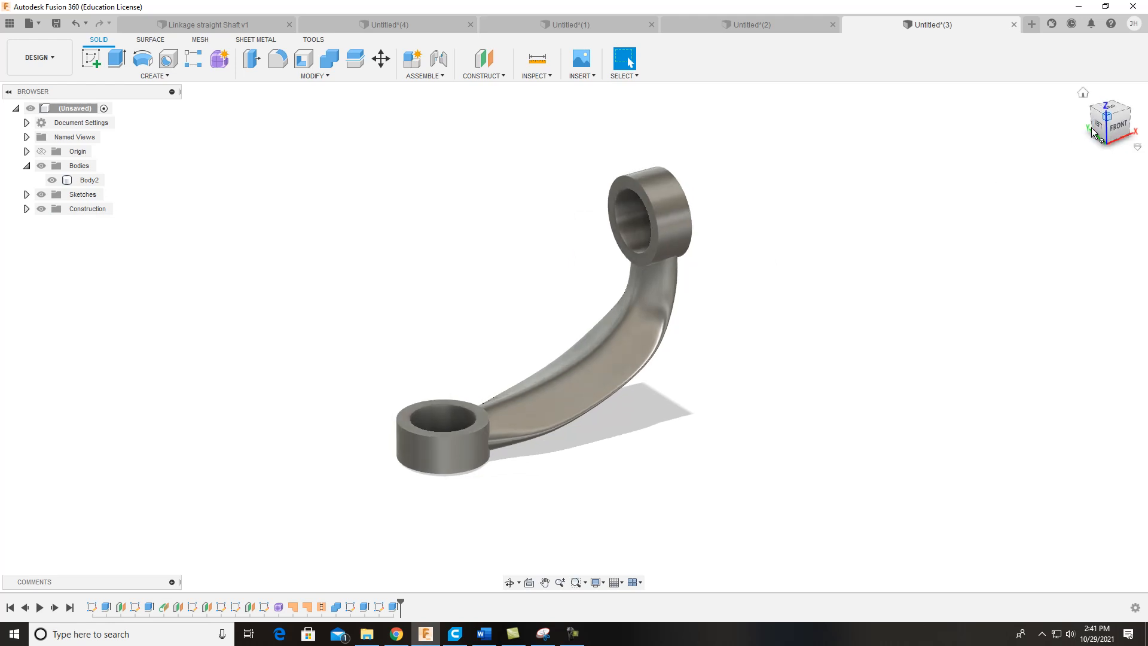
pyautogui.click(591, 380)
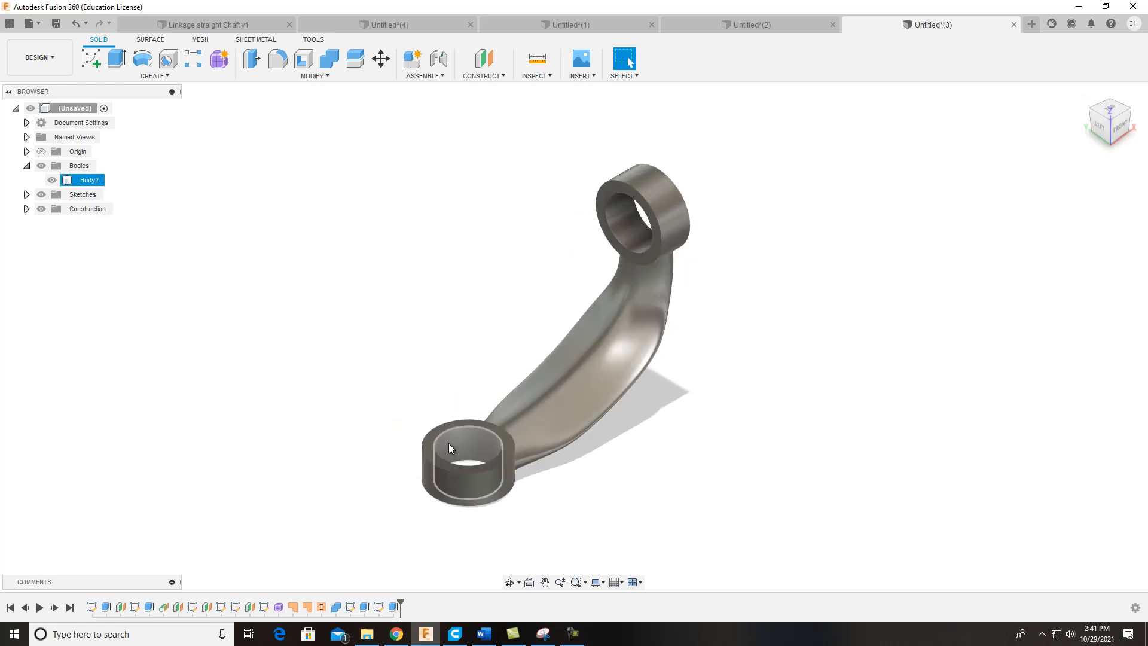
pyautogui.click(335, 483)
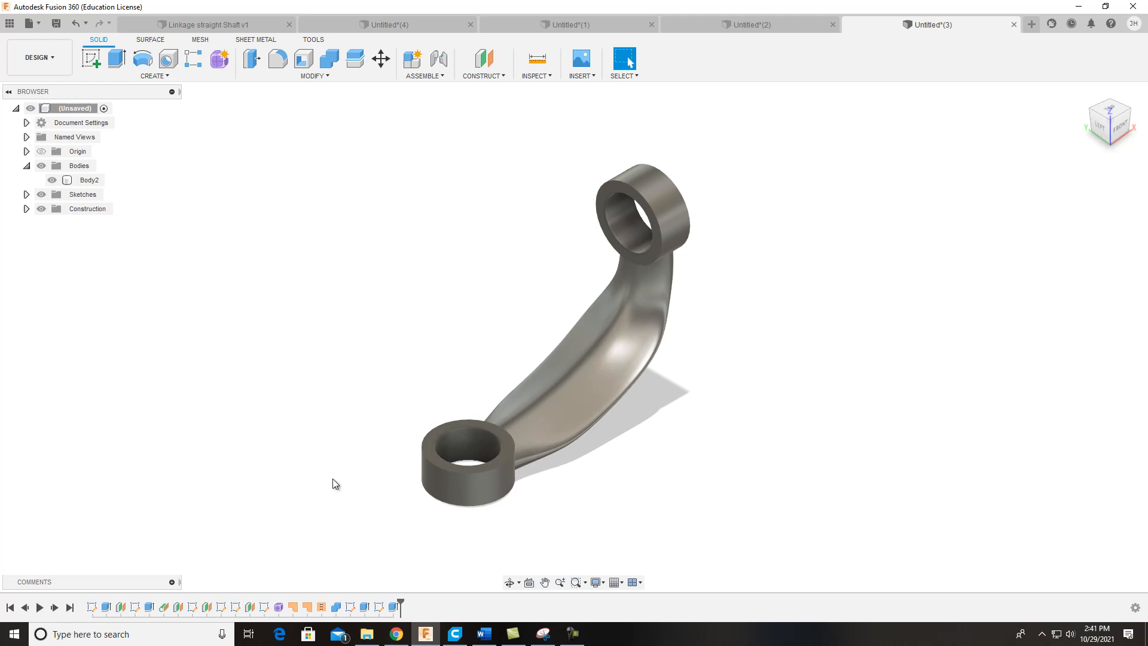
pyautogui.write('snipple')
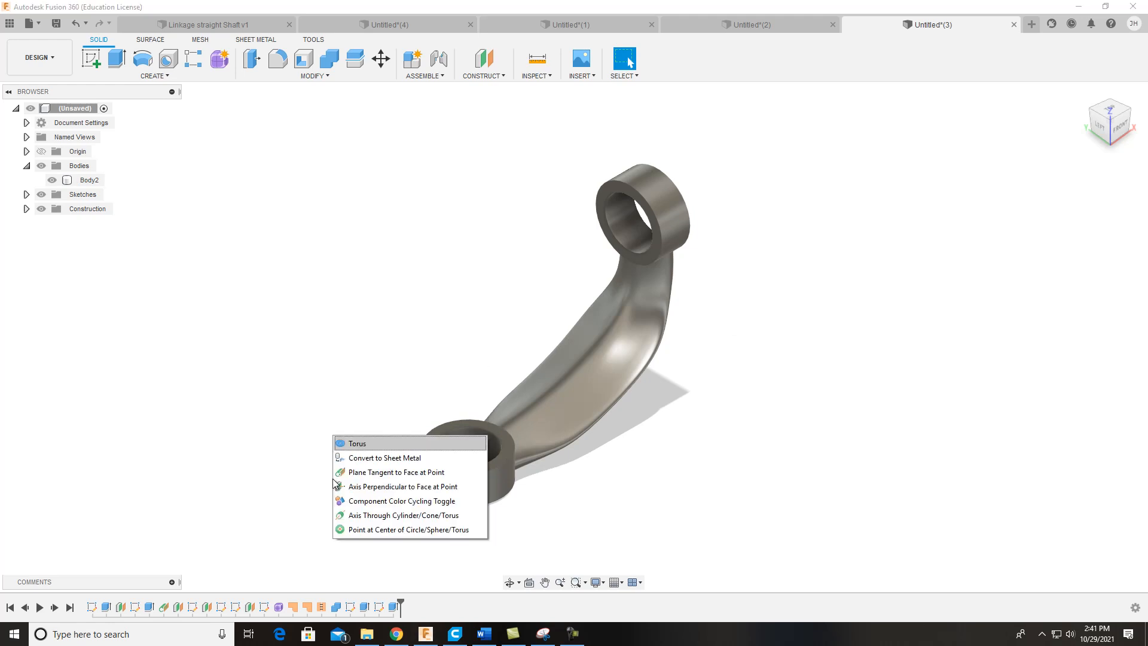
pyautogui.press('Escape')
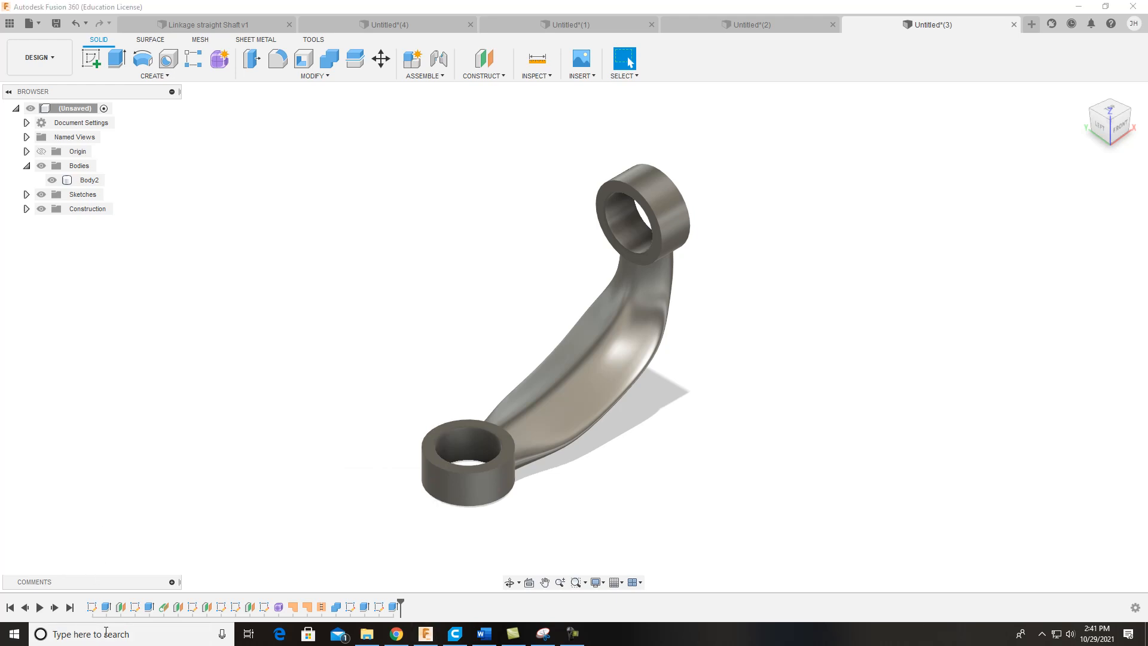
# Step: Switch to the Snipping Tool and capture a new rectangular snip of the whole linkage model
pyautogui.click(108, 635)
pyautogui.write('sni')
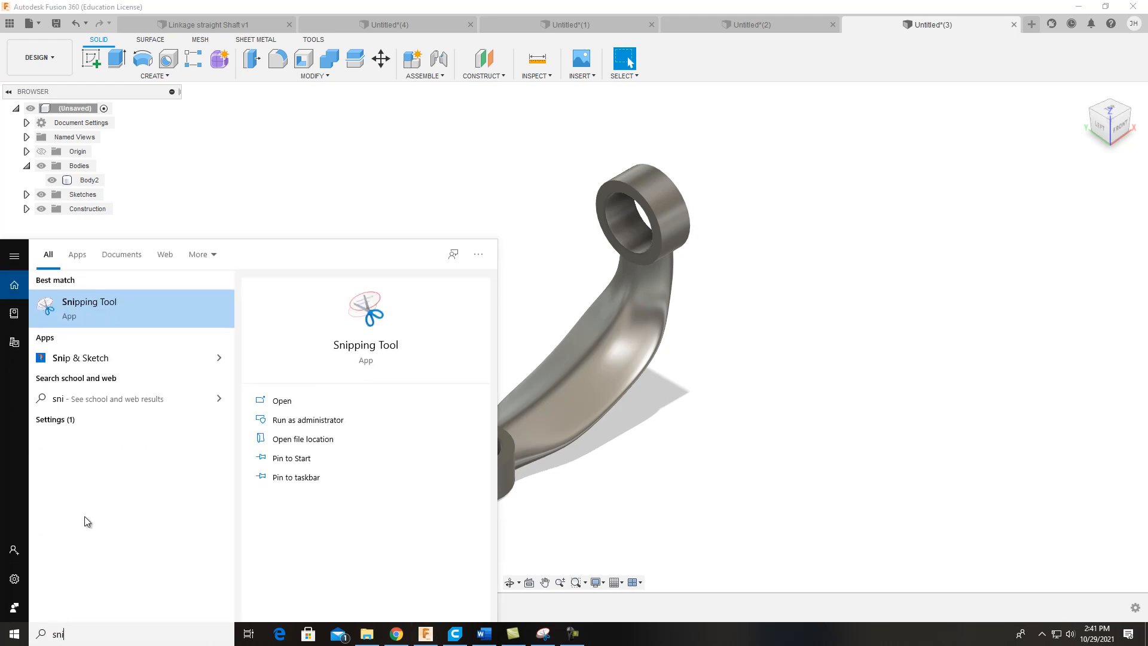
pyautogui.click(101, 302)
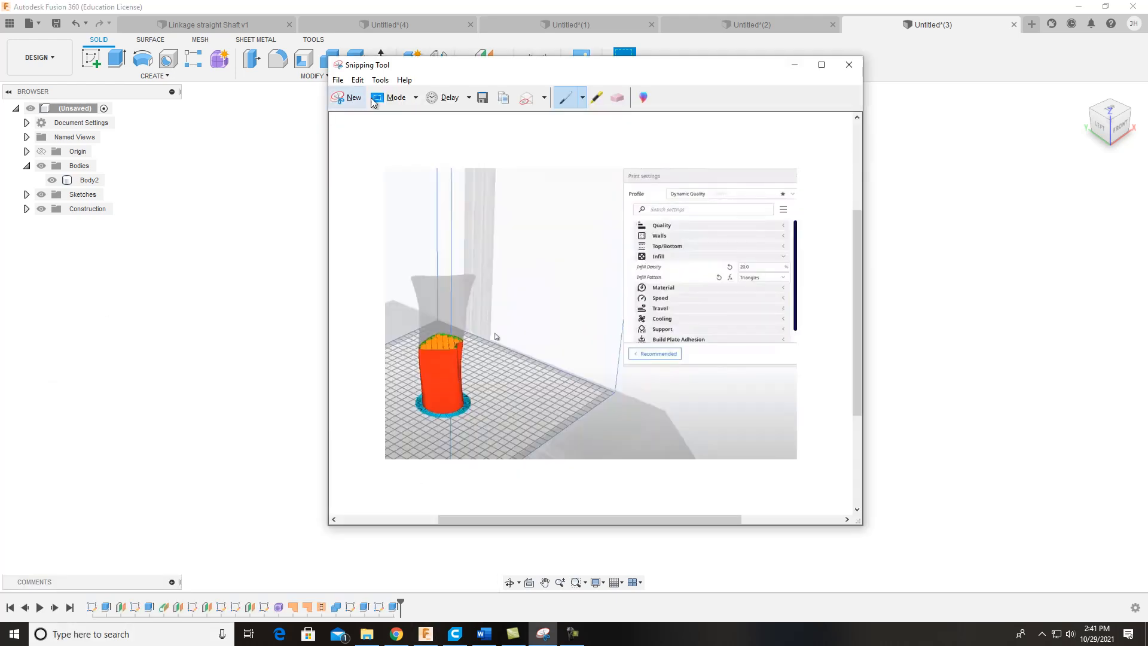
pyautogui.click(338, 80)
pyautogui.click(348, 154)
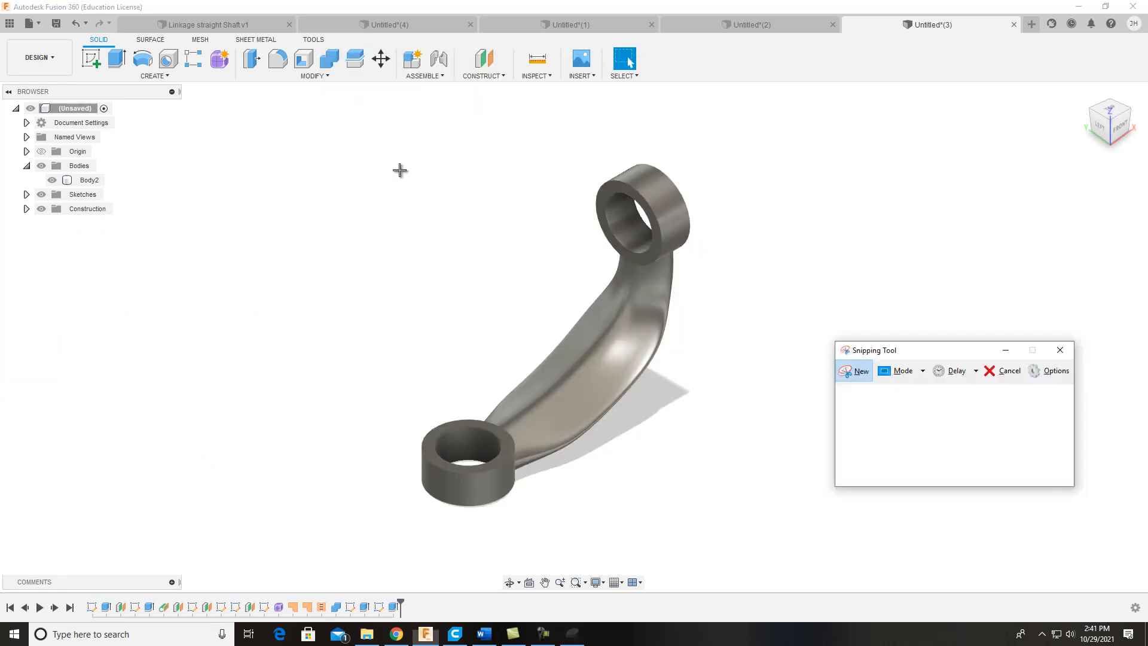
pyautogui.moveTo(288, 110); pyautogui.dragTo(799, 523)
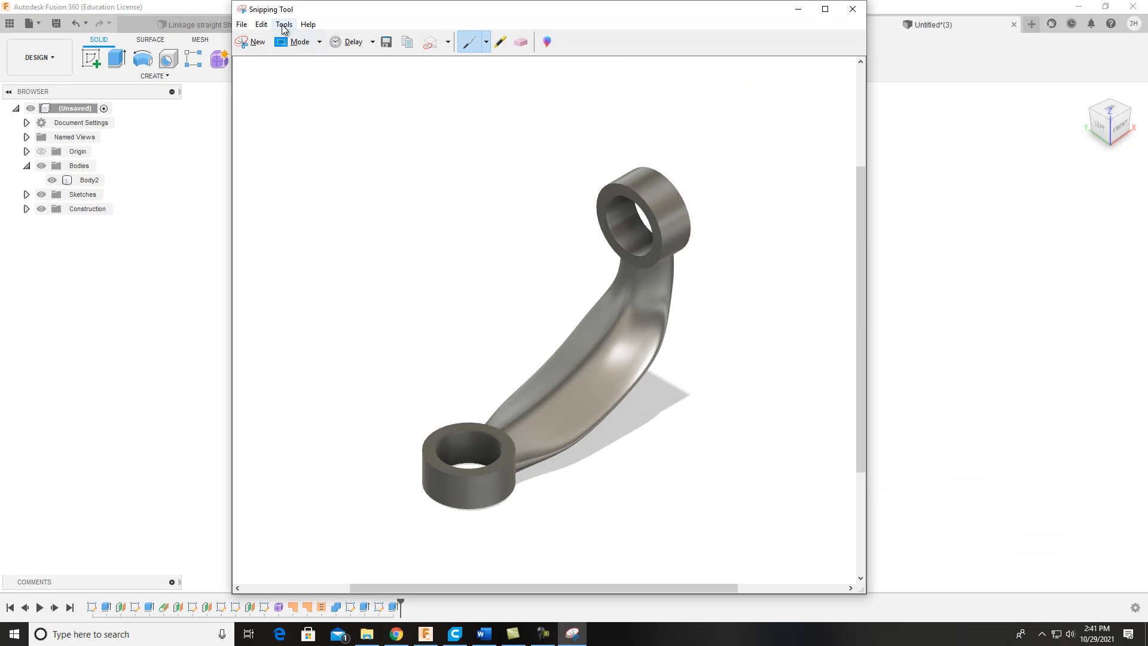
# Step: Save the snip as a PNG named "Project 8A Linkage Curve" in the Week 8 folder and close the Snipping Tool
pyautogui.click(241, 25)
pyautogui.click(270, 55)
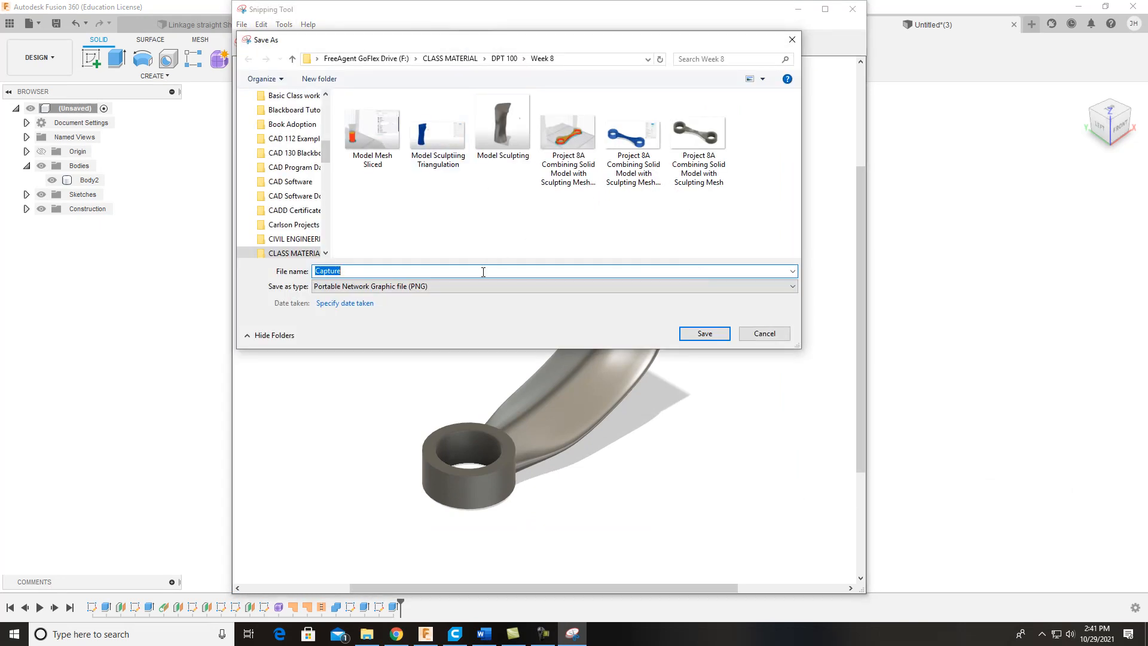
pyautogui.write('Pr')
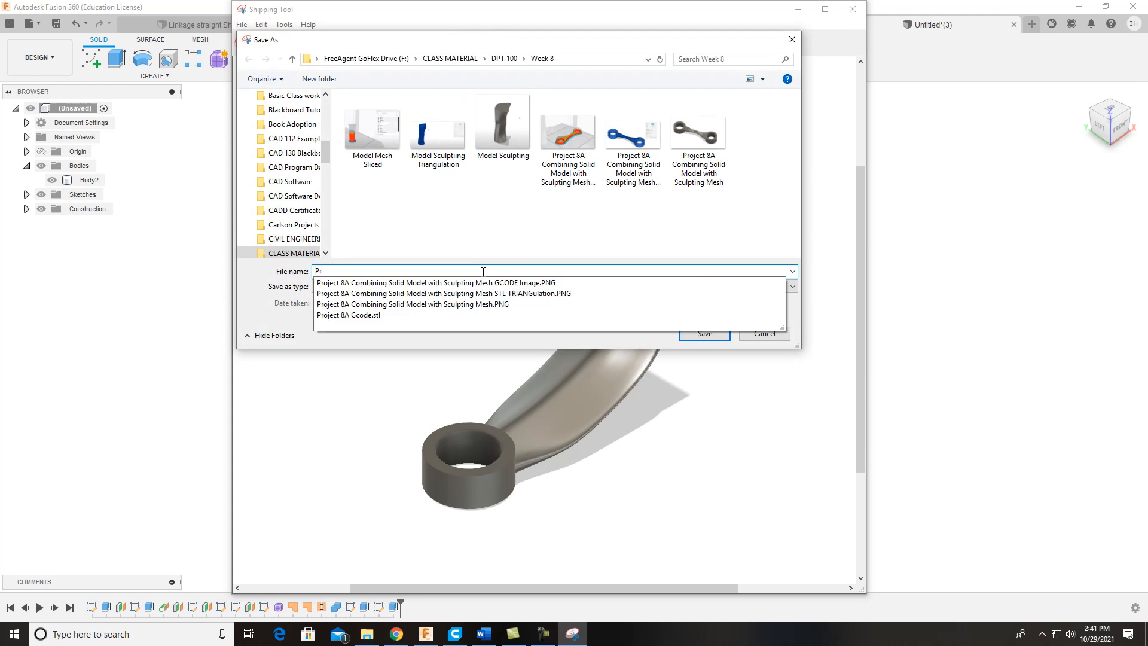
pyautogui.press('BackSpace')
pyautogui.press('BackSpace')
pyautogui.press('BackSpace')
pyautogui.write('Project 8A Linkage Curve')
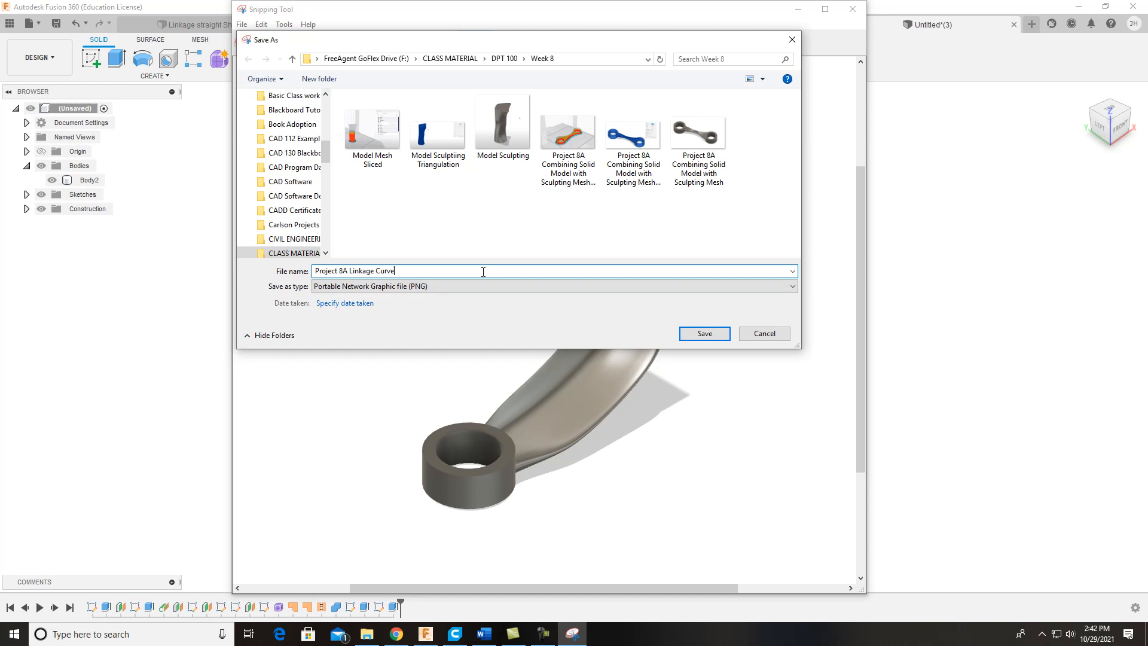
pyautogui.click(719, 333)
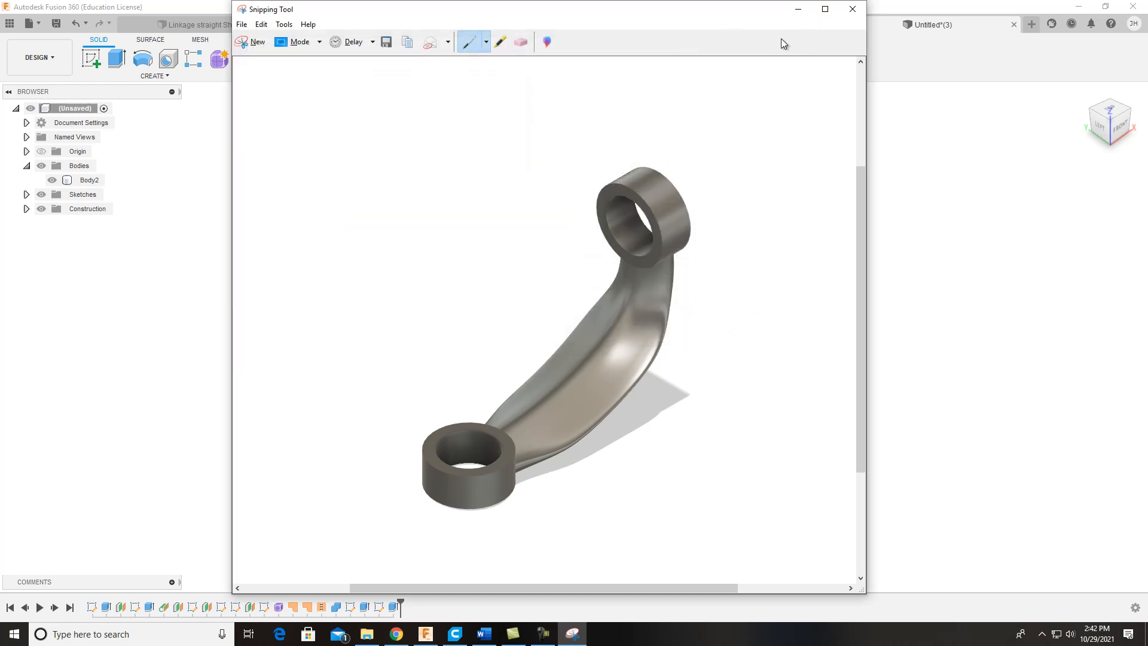
pyautogui.click(853, 9)
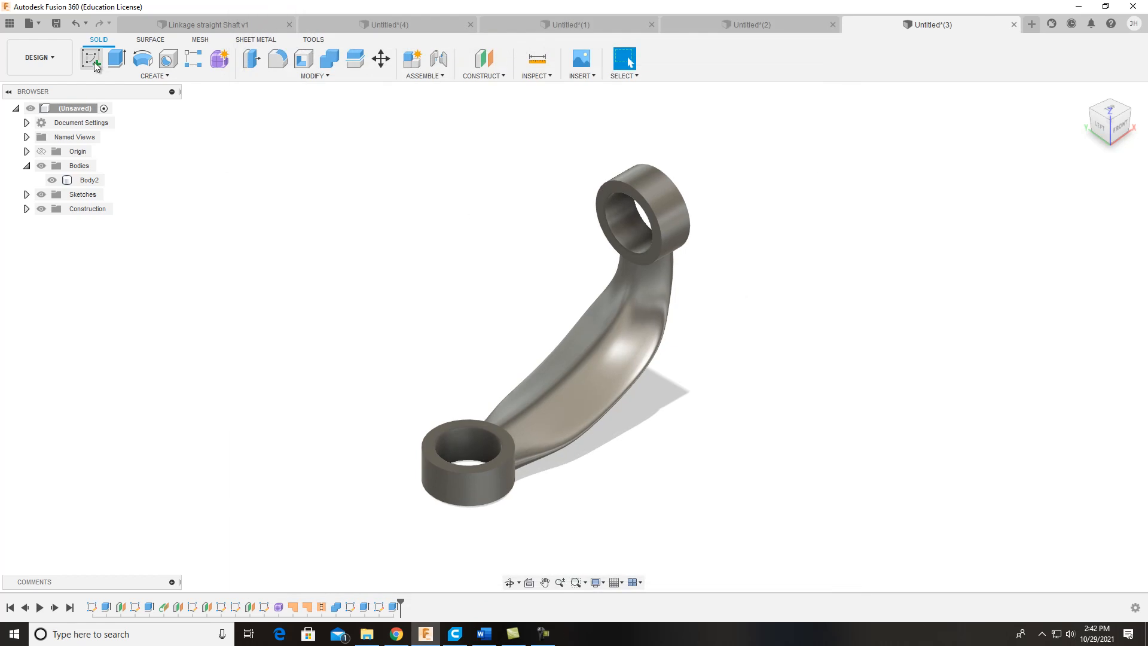
# Step: Start the 3D Print export and select the linkage body for its triangle mesh preview
pyautogui.click(27, 24)
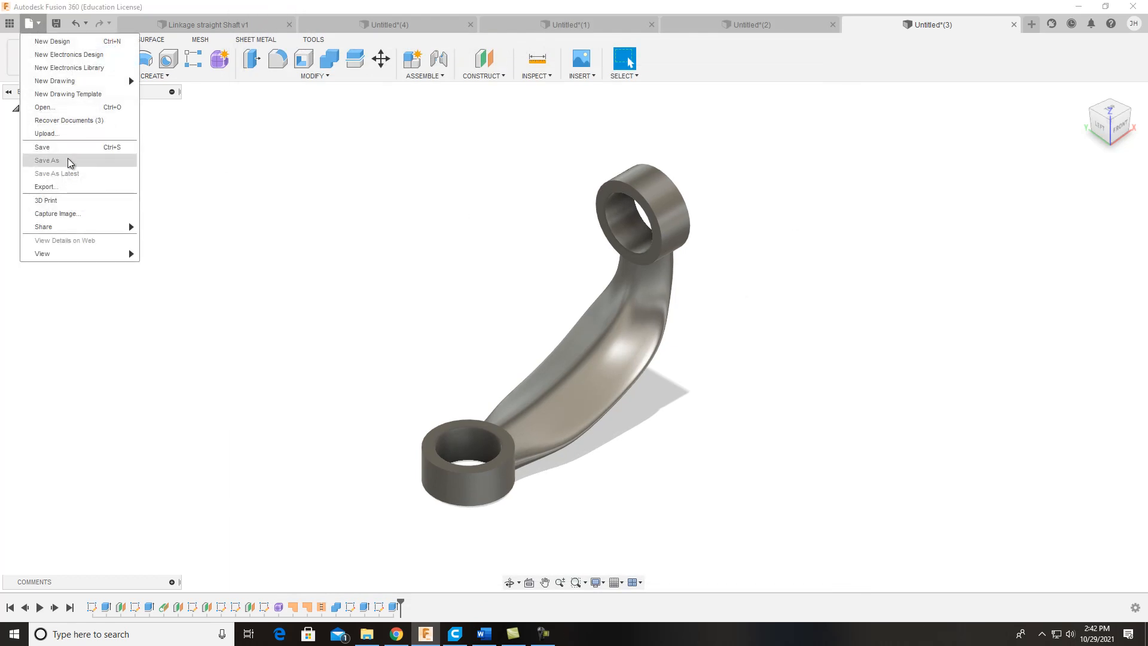
pyautogui.click(71, 202)
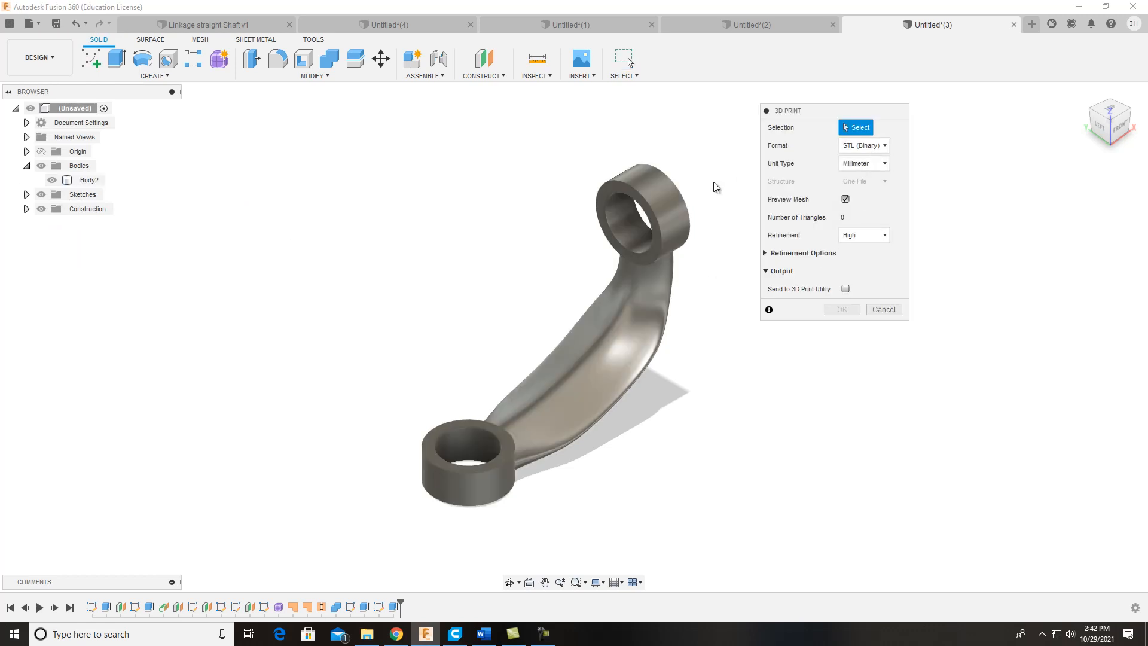
pyautogui.click(592, 371)
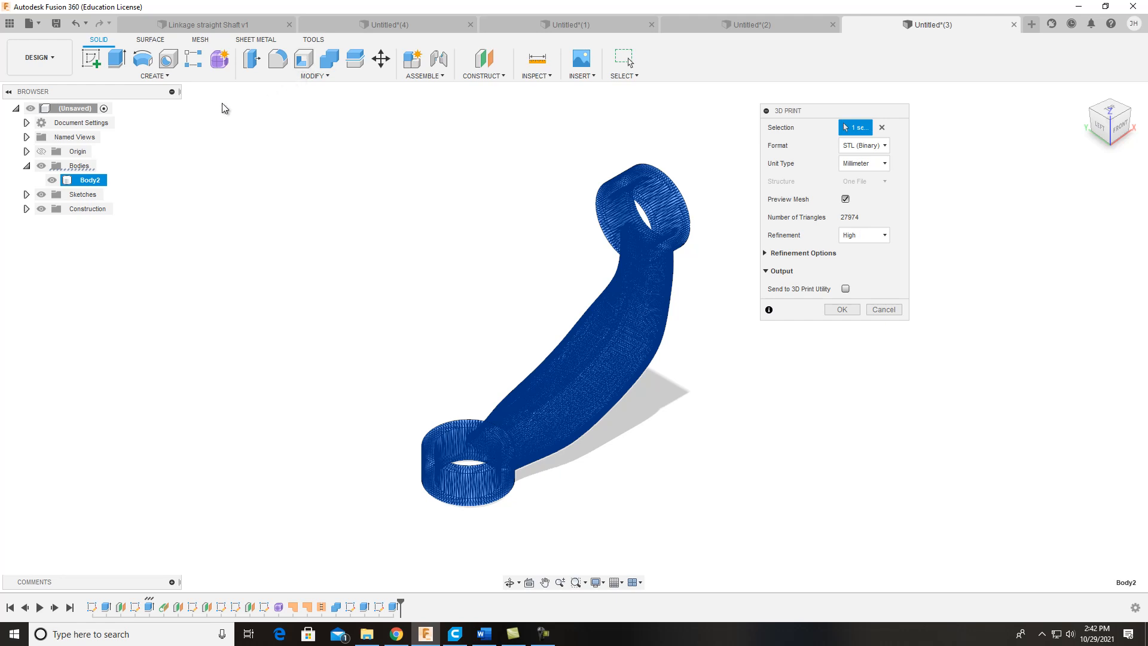
# Step: Switch to the Snipping Tool and capture the mesh preview together with the 3D Print settings
pyautogui.click(94, 635)
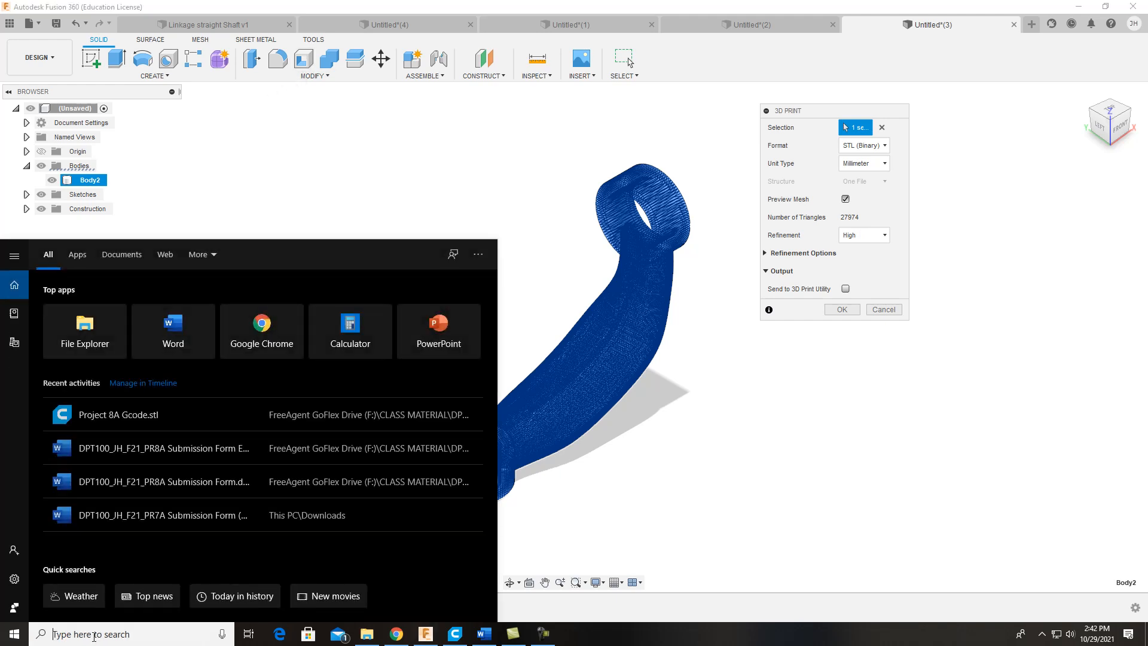
pyautogui.write('sn')
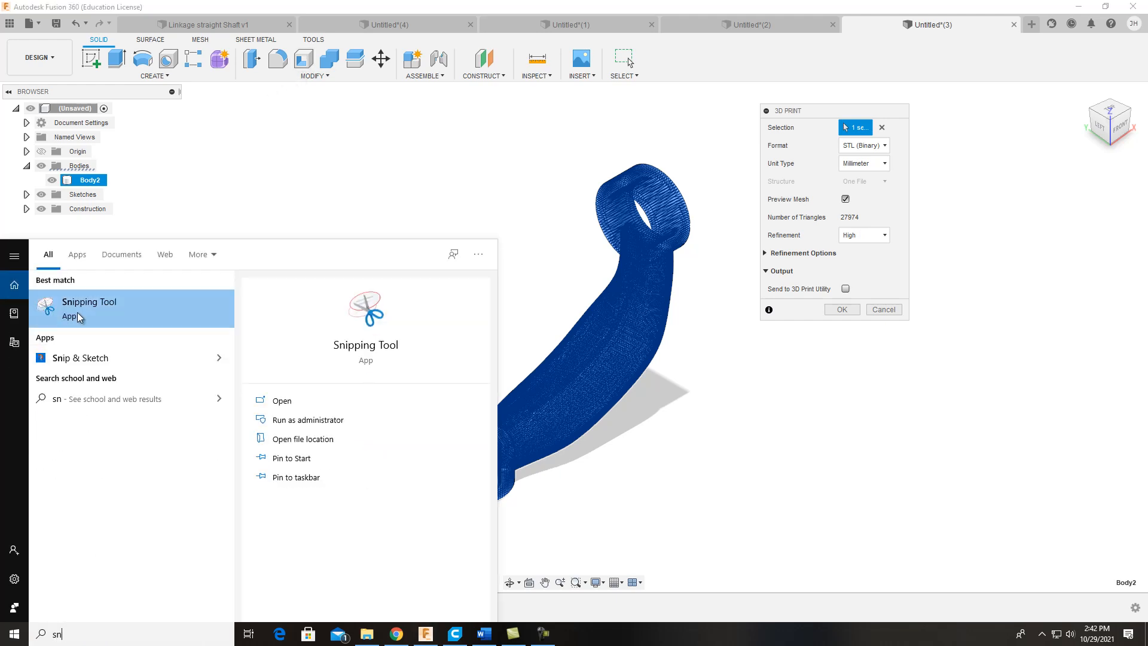
pyautogui.click(92, 305)
pyautogui.click(861, 372)
pyautogui.moveTo(349, 87); pyautogui.dragTo(922, 513)
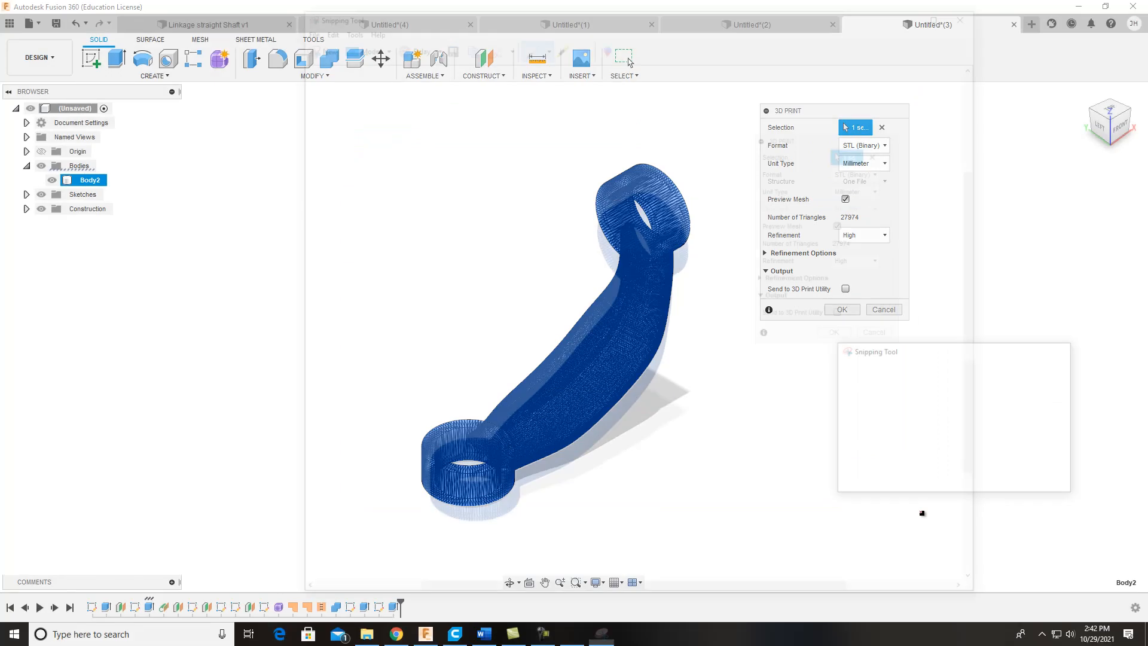
# Step: Save the mesh snip as a PNG named "Project 8A Curved Linkage" in the Week 8 folder and close the Snipping Tool
pyautogui.click(301, 24)
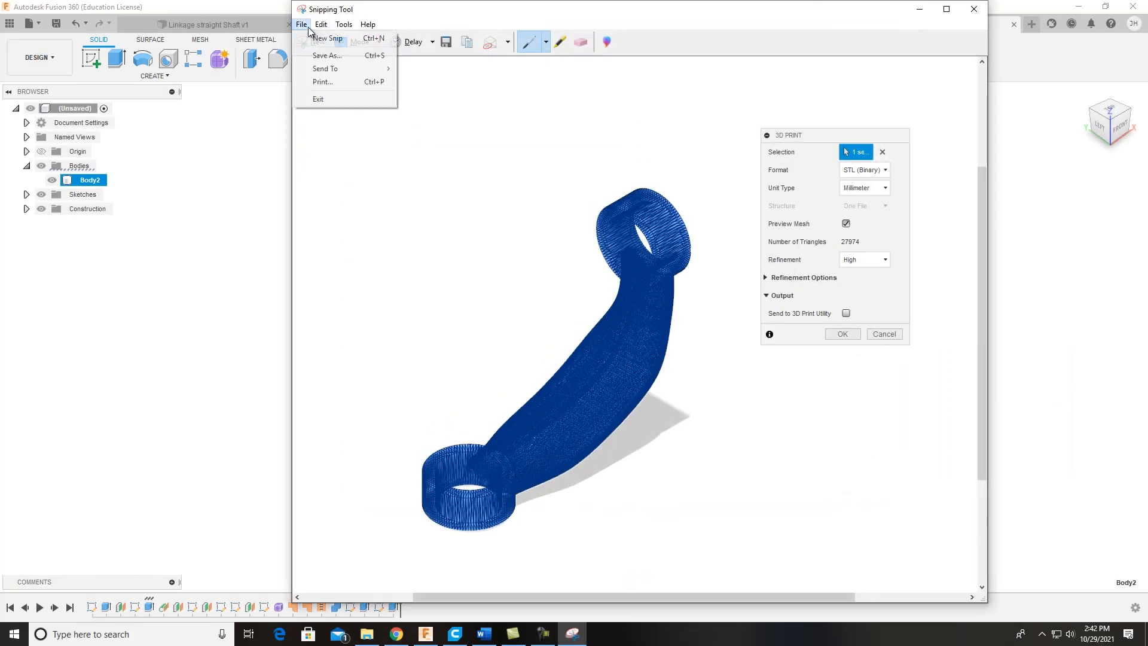
pyautogui.click(323, 58)
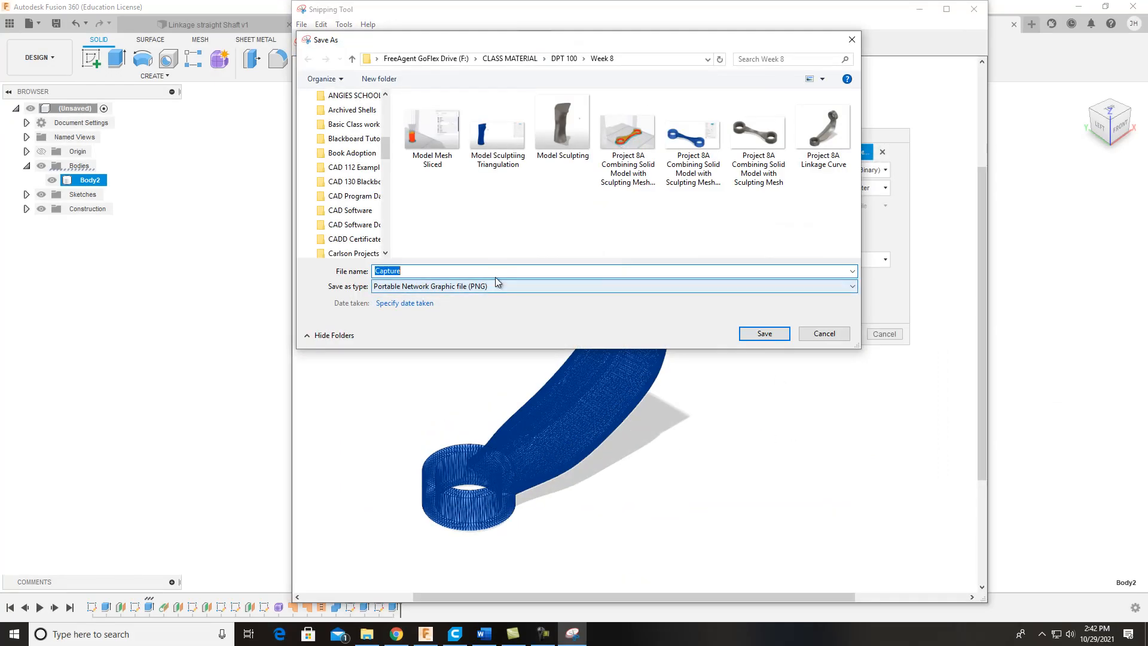
pyautogui.write('Project 8')
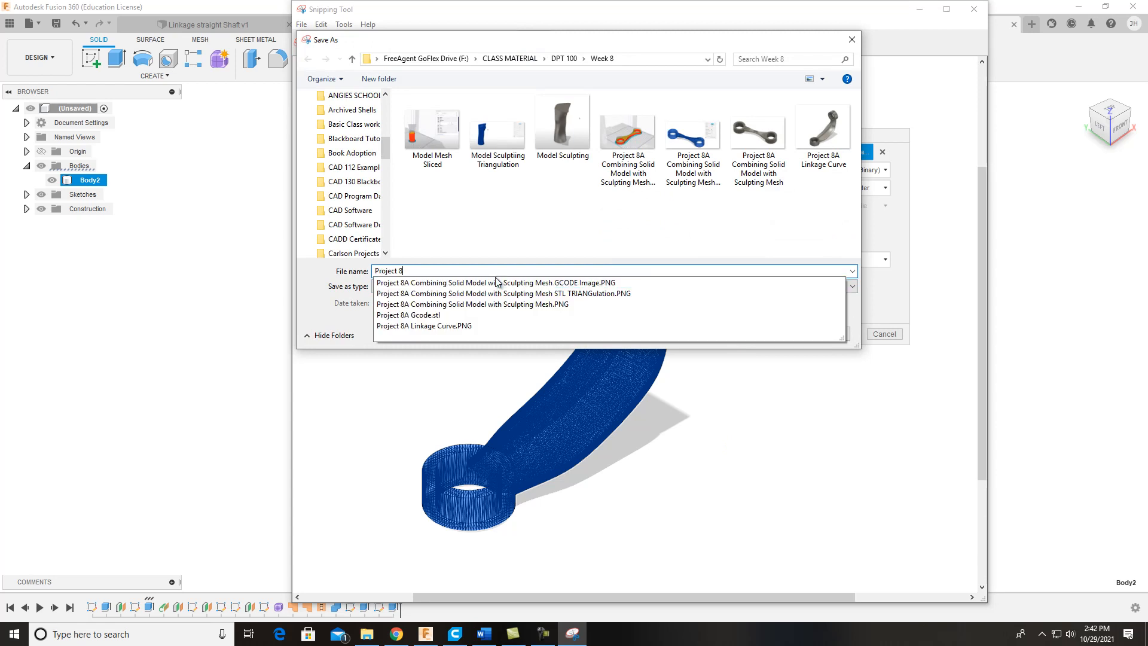
pyautogui.write('A Curved')
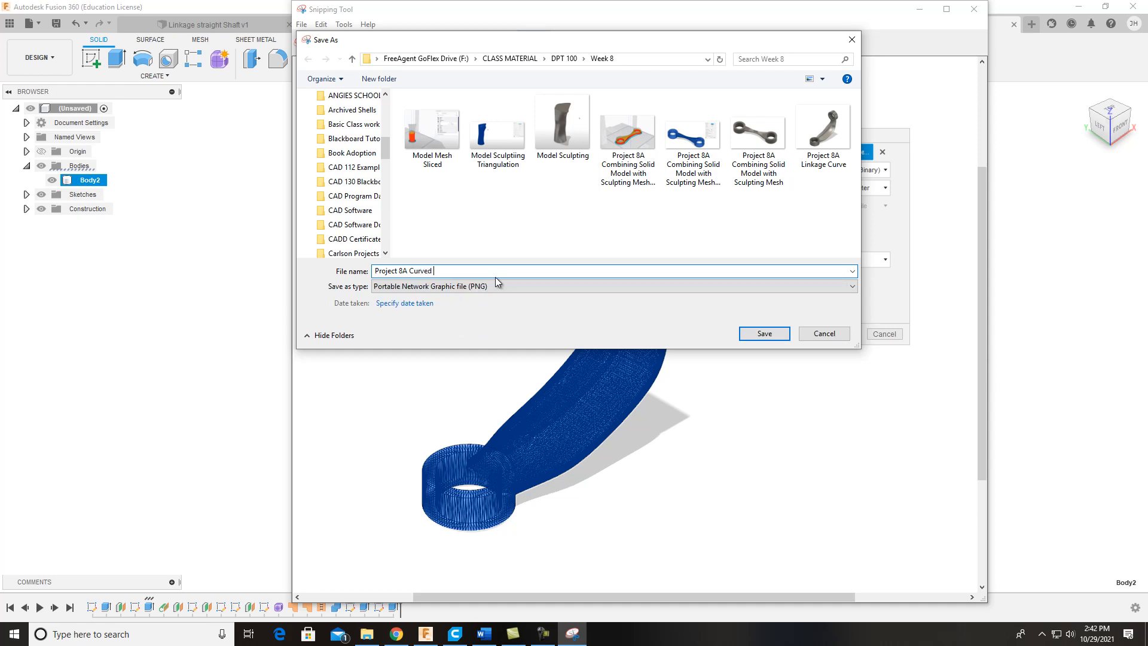
pyautogui.write(' Linkage')
pyautogui.click(776, 336)
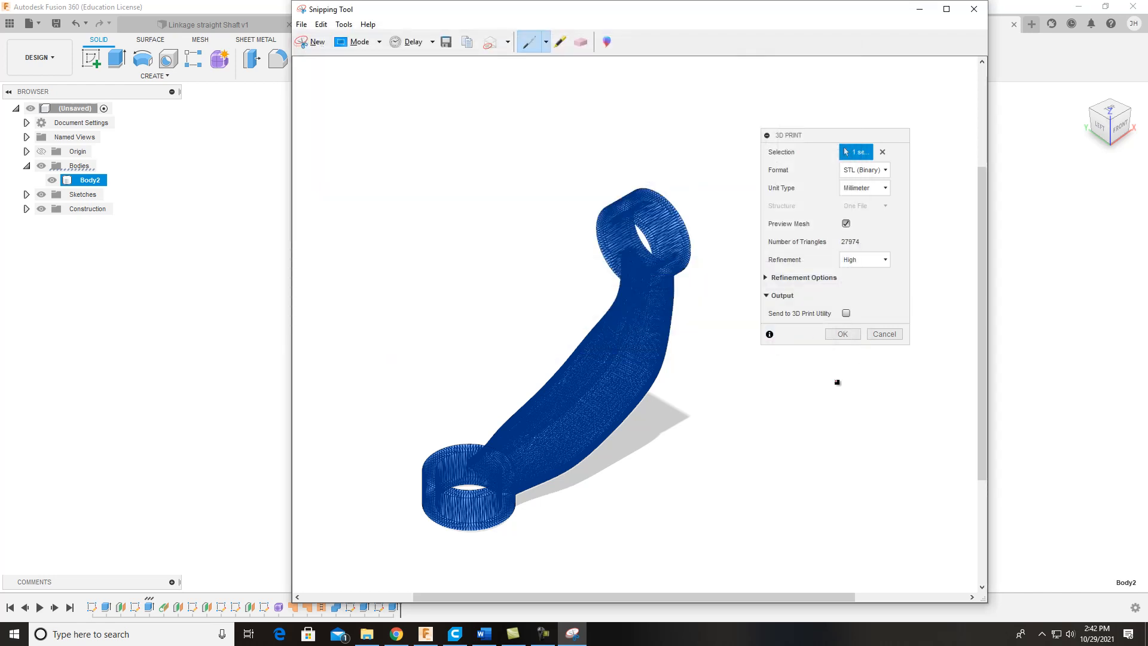
pyautogui.click(974, 9)
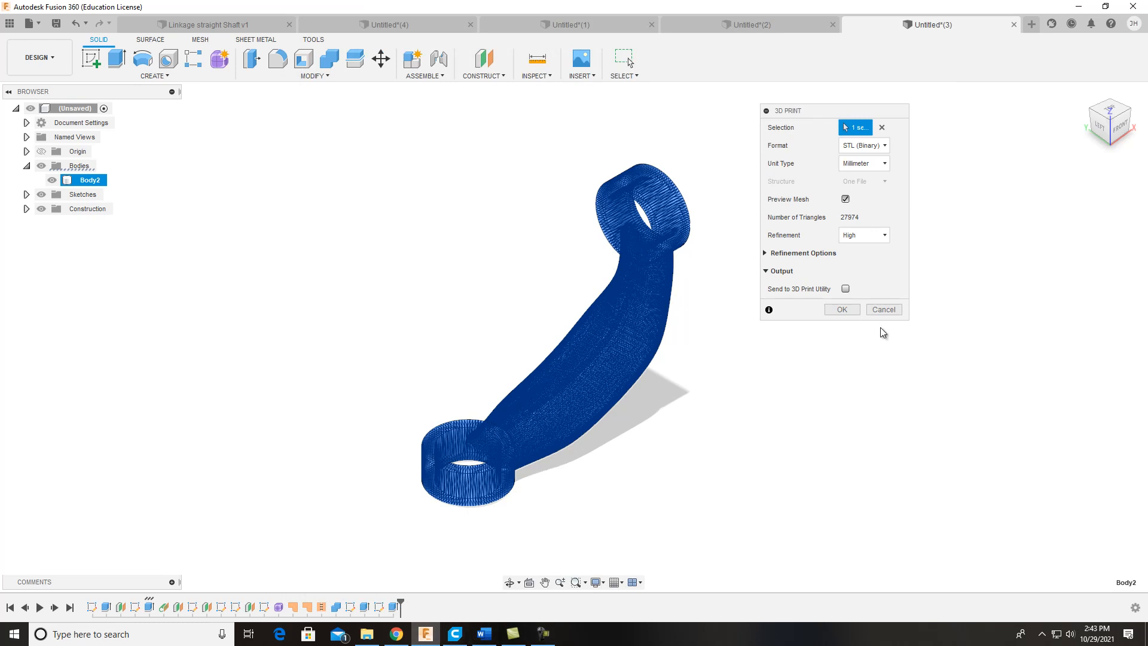
# Step: Export the linkage body as an STL file named "Project 8A Curved Linkage" in the Week 8 folder
pyautogui.click(854, 311)
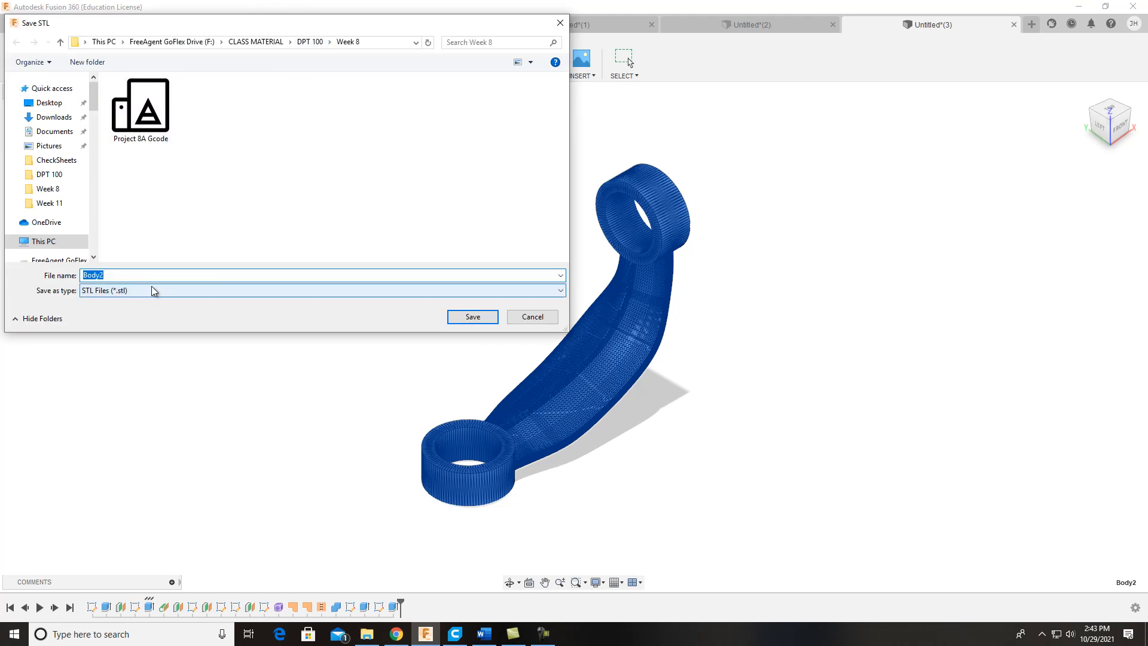
pyautogui.write('Project')
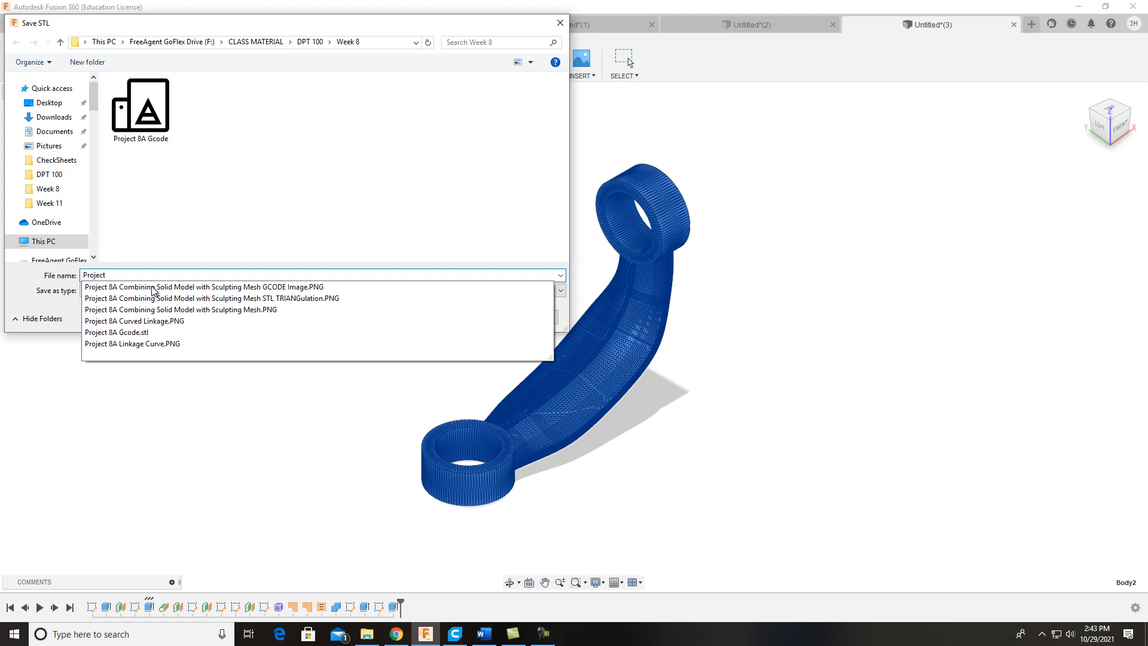
pyautogui.write(' 8A Curved Linkage')
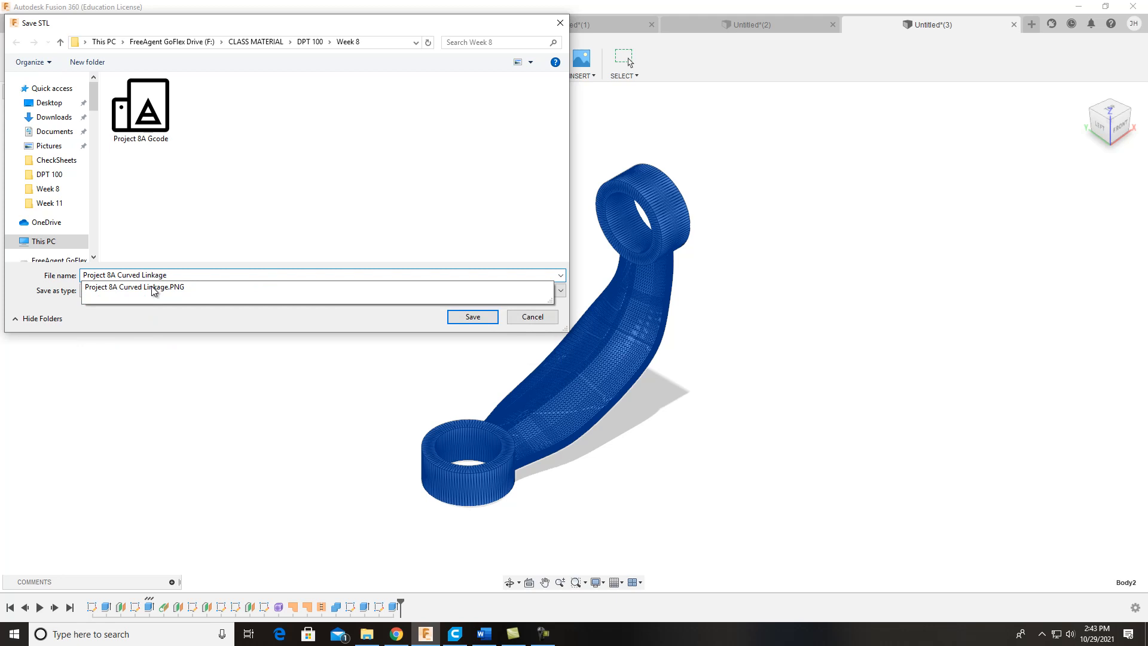
pyautogui.click(462, 316)
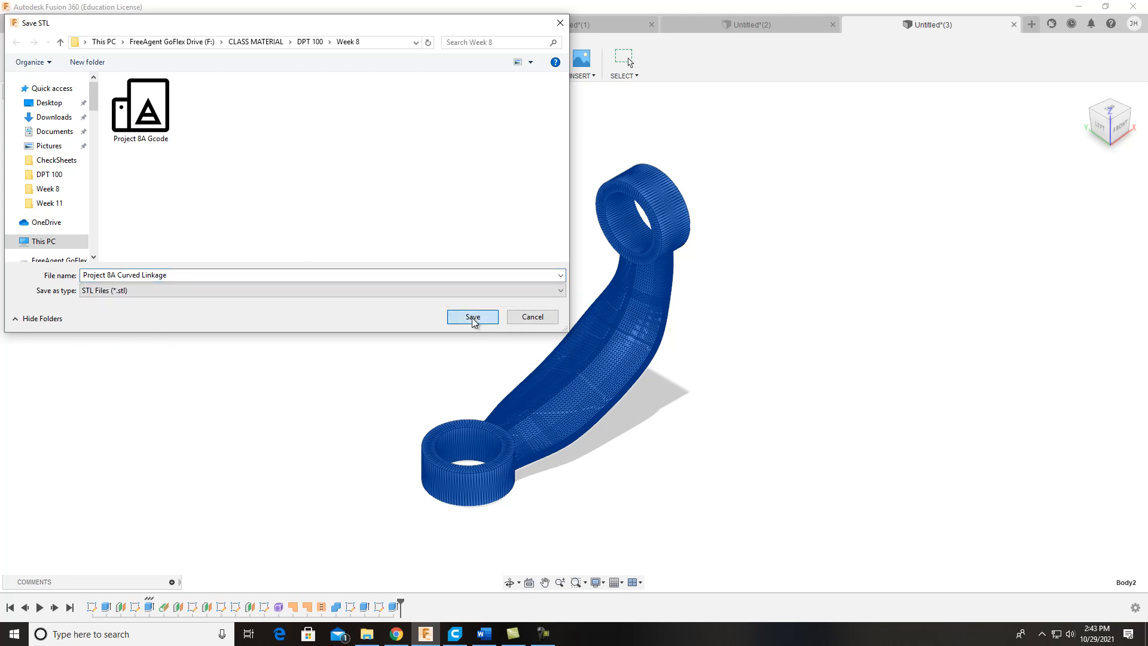
pyautogui.click(711, 337)
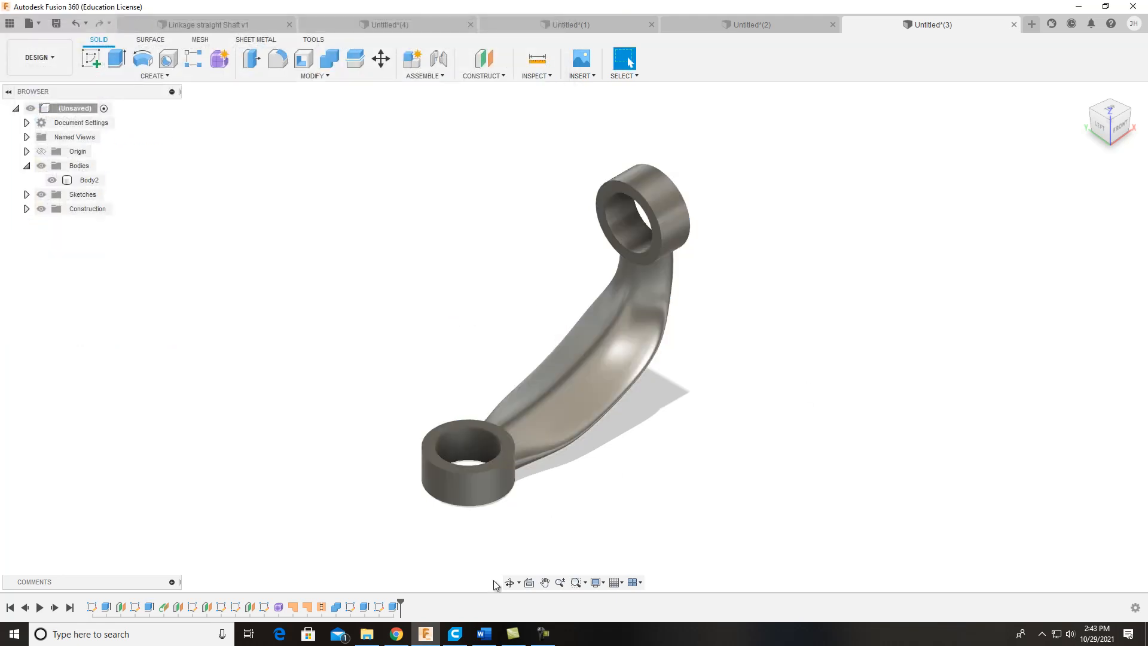
# Step: Switch to Ultimaker Cura, close the old sliced linkage project, and open a fresh, maximized Cura window
pyautogui.click(454, 634)
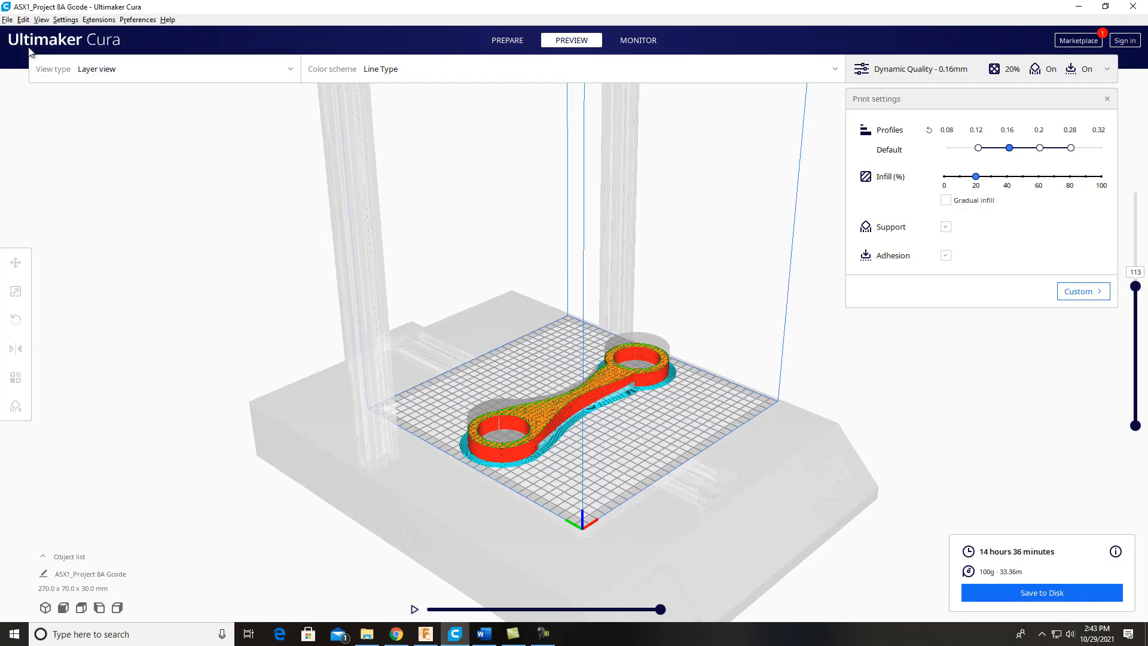
pyautogui.scroll(1, 777, 200)
pyautogui.scroll(-1, 762, 229)
pyautogui.scroll(-2, 763, 229)
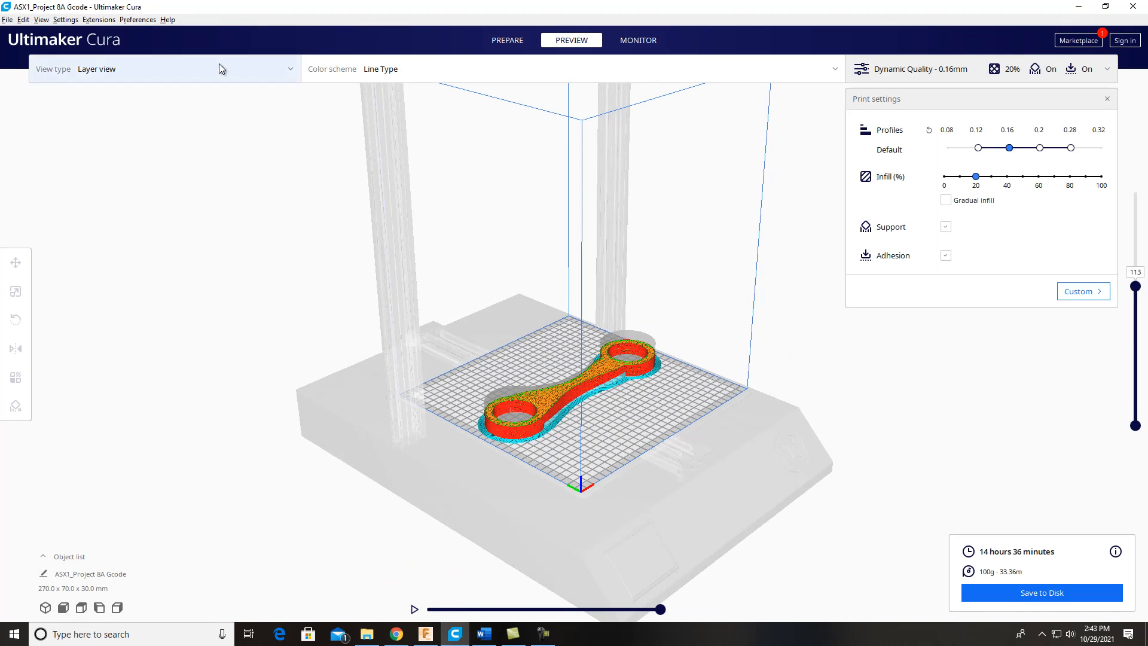
pyautogui.scroll(1, 256, 177)
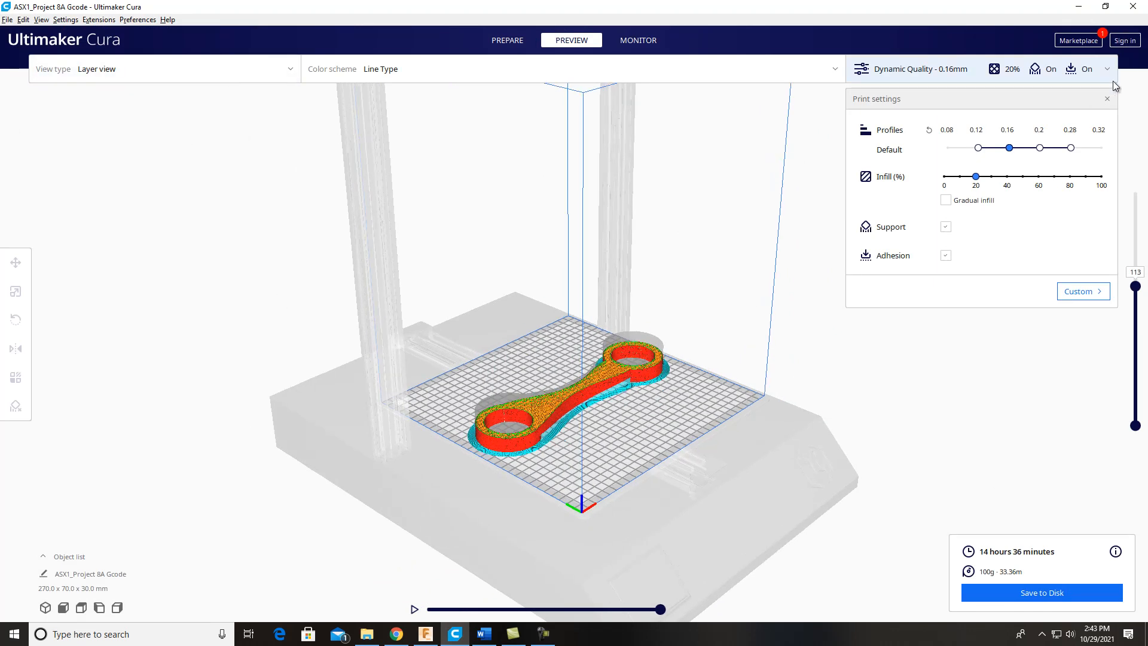
pyautogui.click(1105, 6)
pyautogui.click(789, 22)
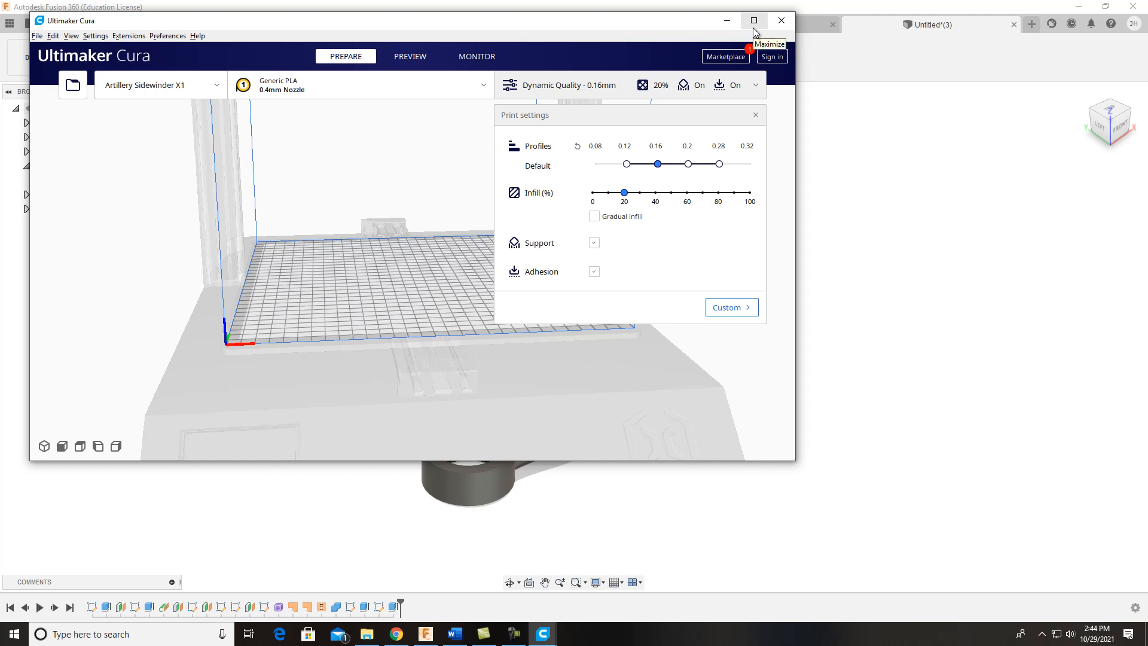
pyautogui.click(755, 22)
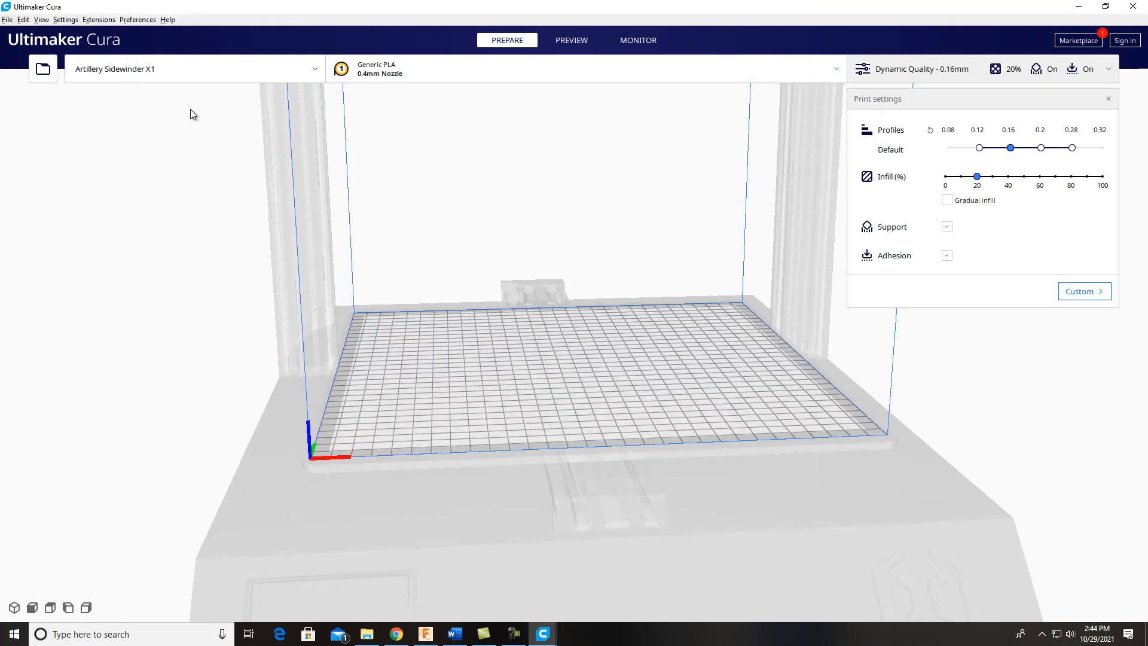
# Step: Load the "Project 8A Curved Linkage" STL file from the Week 8 folder onto the build plate
pyautogui.click(43, 69)
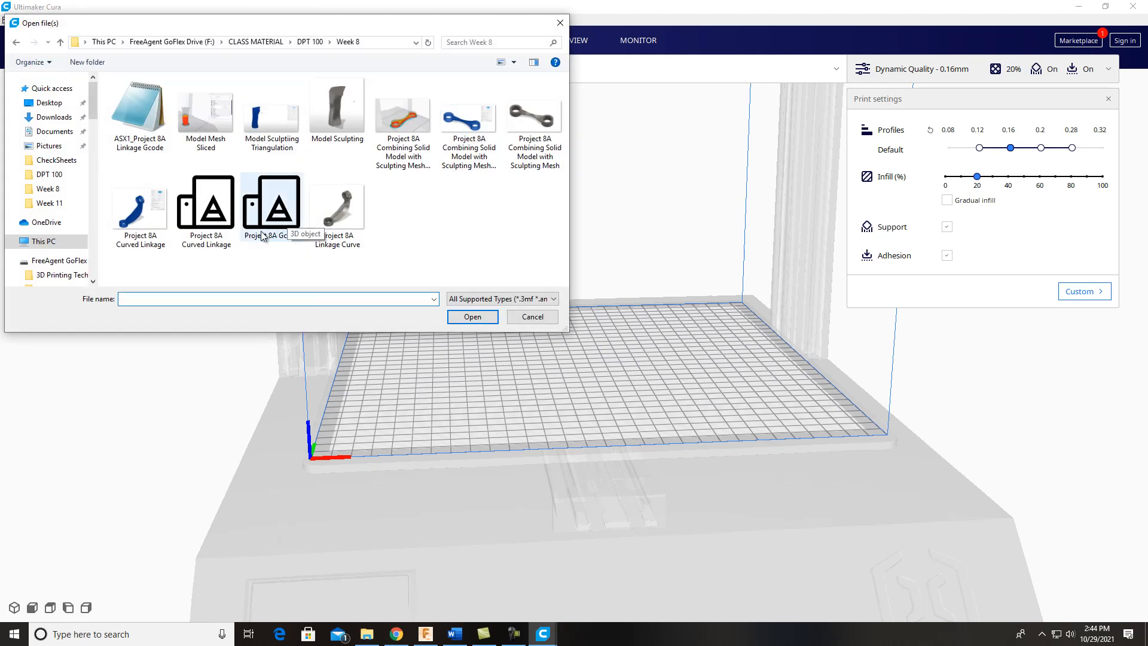
pyautogui.click(206, 232)
pyautogui.click(473, 316)
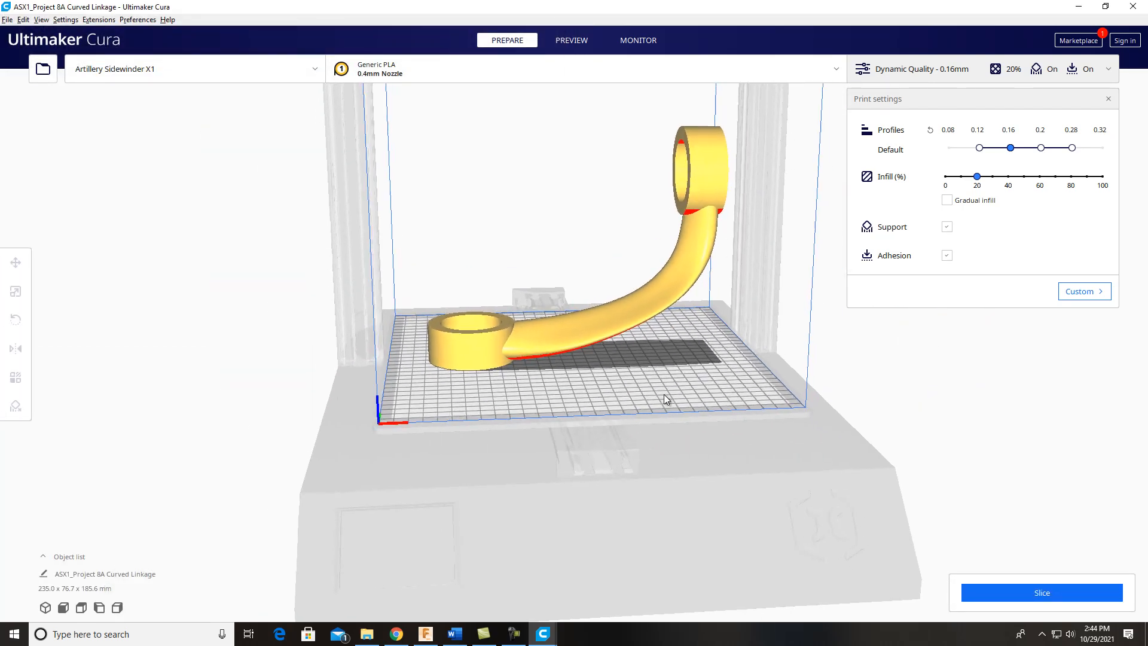
# Step: Show the custom print settings and slice the curved linkage
pyautogui.moveTo(622, 400); pyautogui.dragTo(558, 407, button='middle')
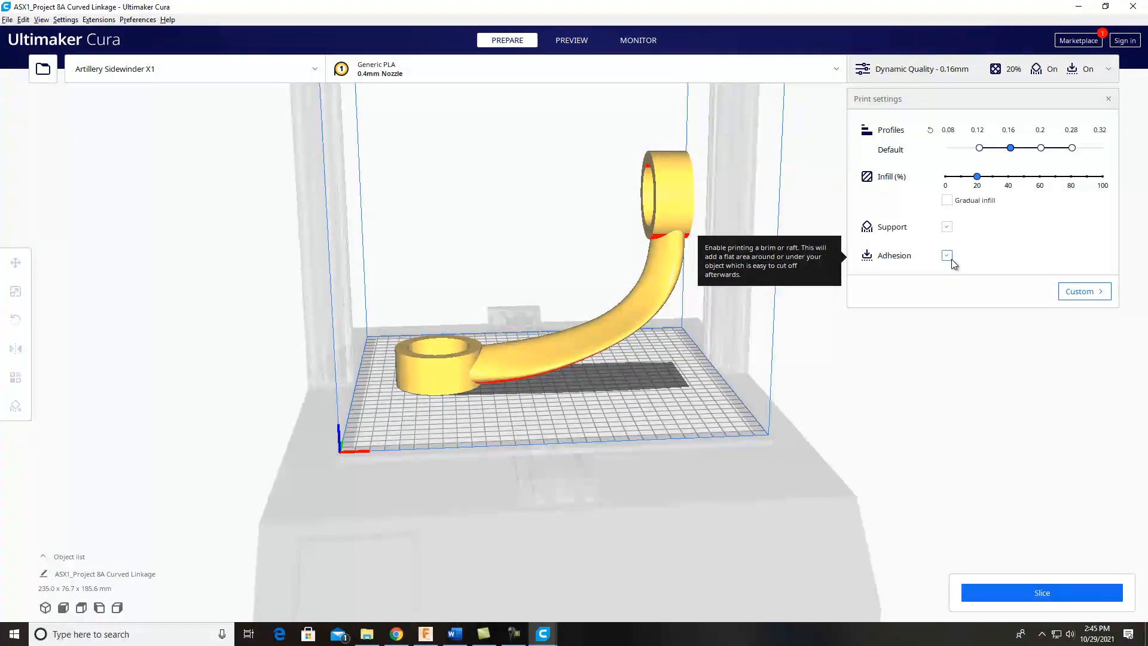
pyautogui.click(1079, 291)
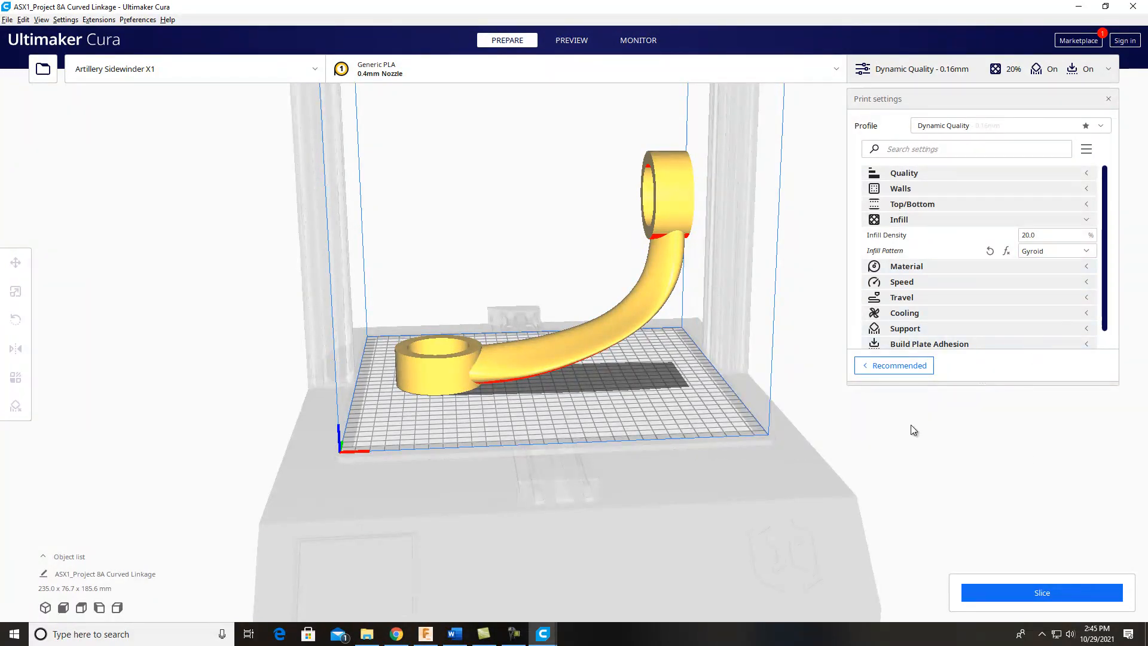
pyautogui.click(1046, 591)
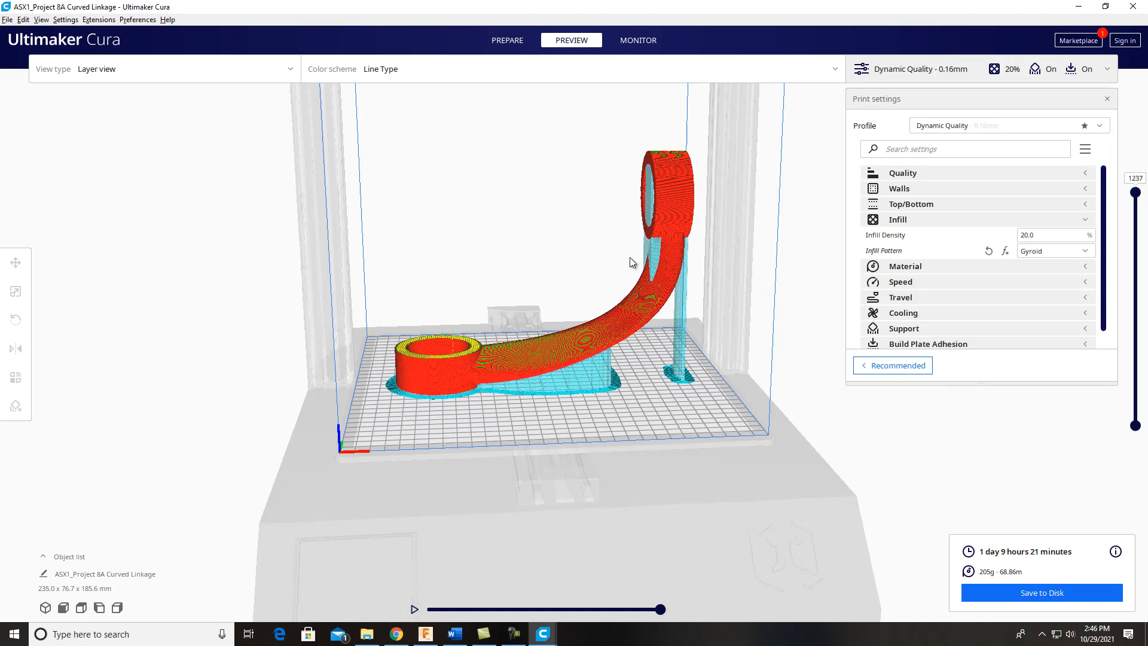
# Step: Show the sliced linkage in 3D view and lower the layer preview to layer 498 to expose the arm's infill
pyautogui.click(46, 608)
pyautogui.moveTo(698, 411); pyautogui.dragTo(683, 378, button='middle')
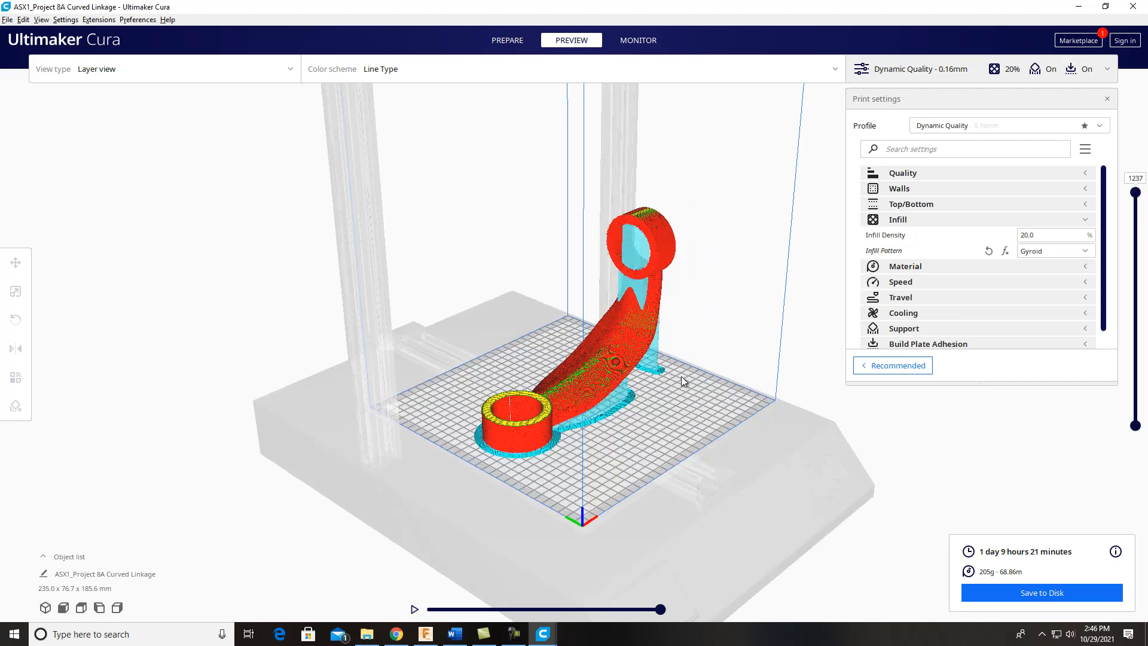
pyautogui.moveTo(1134, 192); pyautogui.dragTo(1135, 250)
pyautogui.moveTo(1122, 341); pyautogui.dragTo(1140, 369)
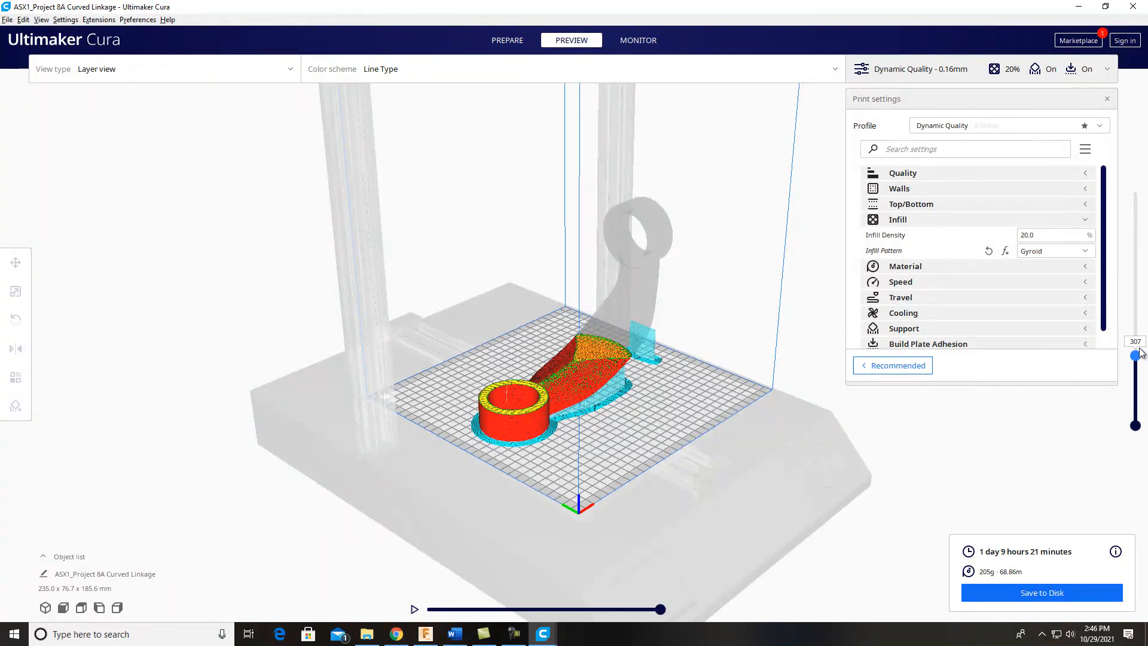
pyautogui.moveTo(1135, 355); pyautogui.dragTo(1144, 322)
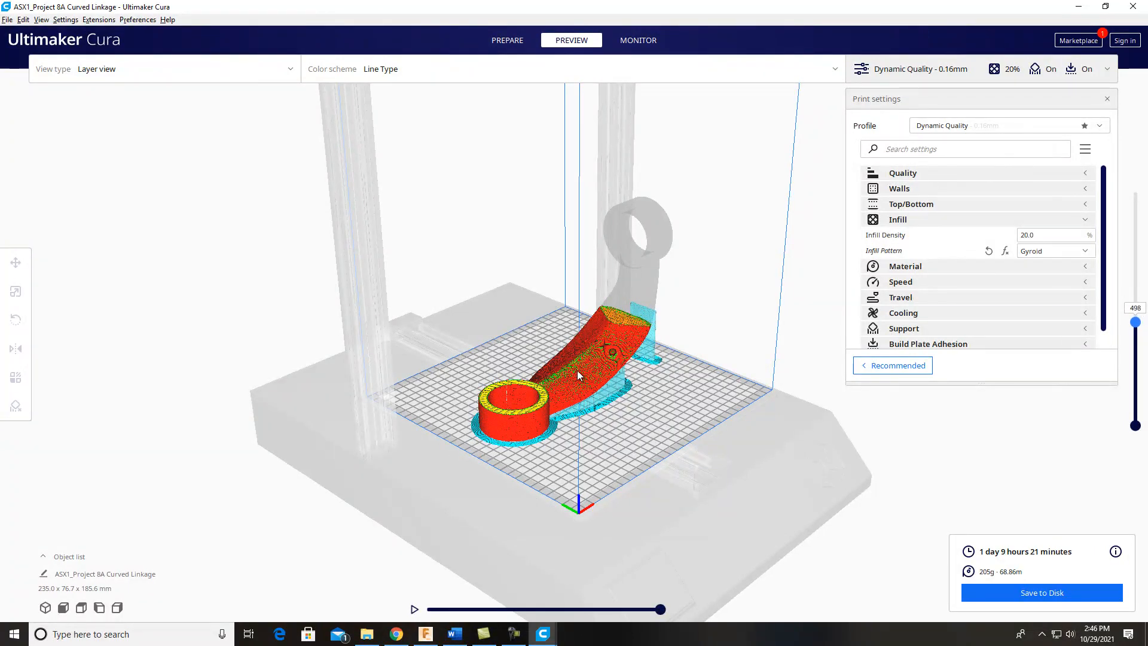
# Step: Switch to the Snipping Tool, capture the sliced linkage on the build plate, and start saving the snip
pyautogui.click(78, 635)
pyautogui.write('snipp')
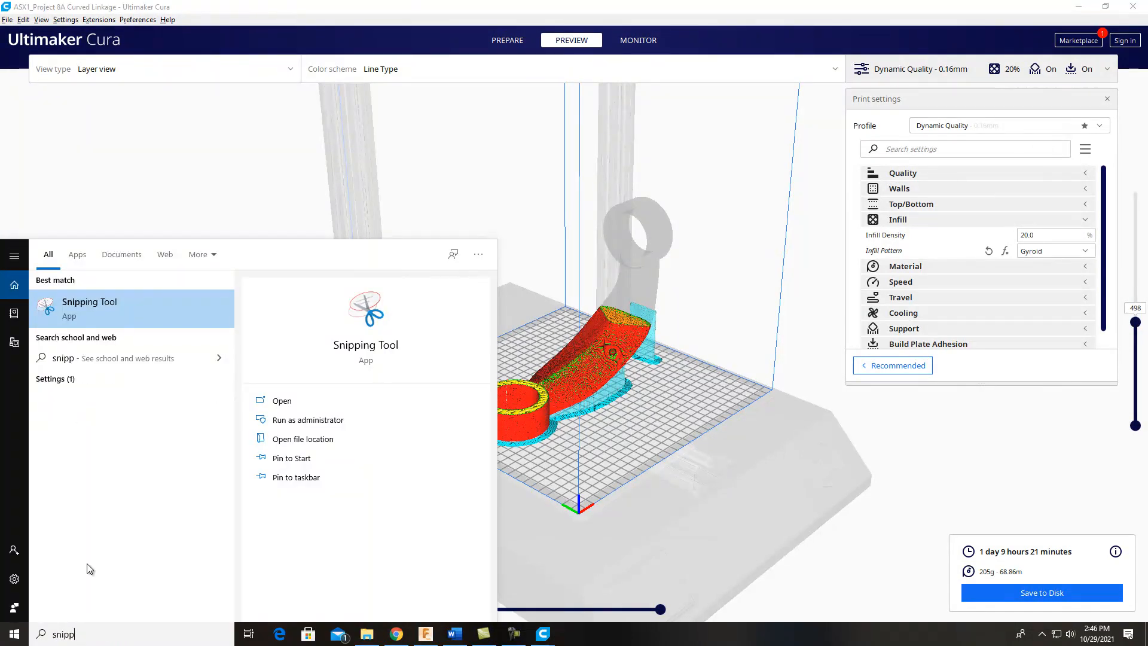
pyautogui.click(127, 318)
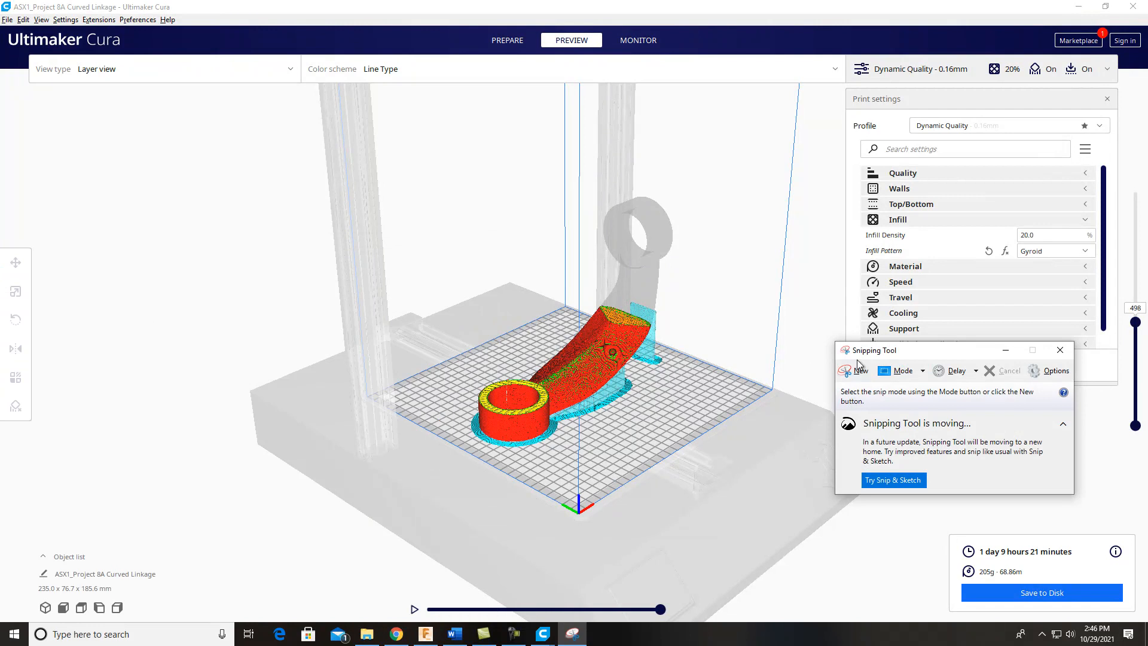
pyautogui.click(855, 370)
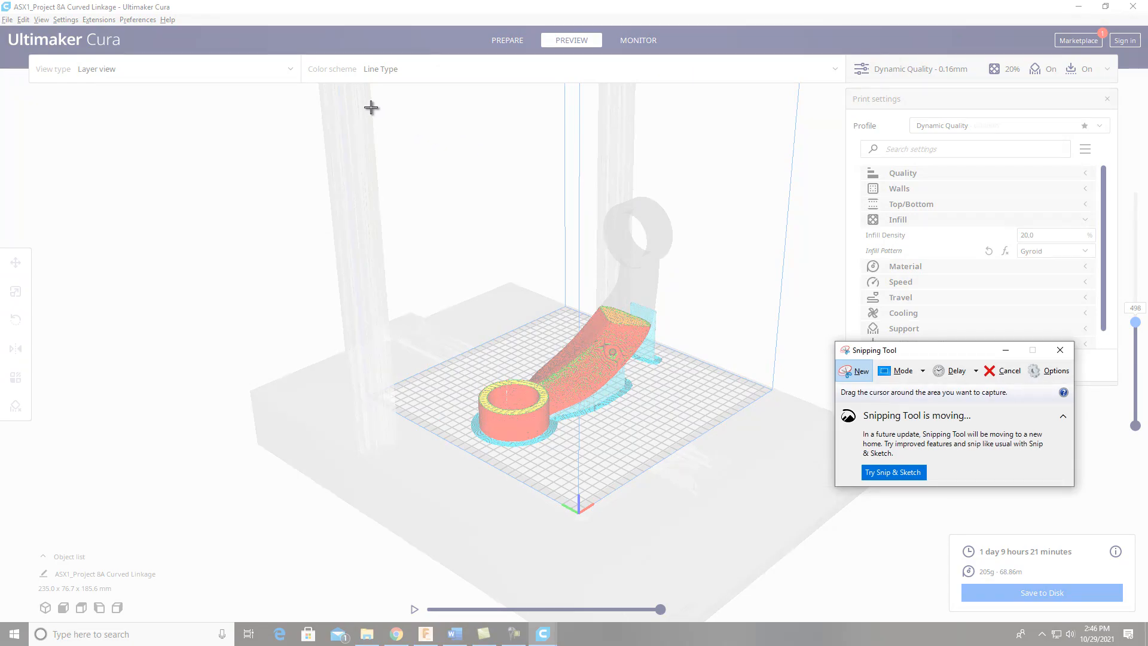
pyautogui.moveTo(371, 107); pyautogui.dragTo(820, 518)
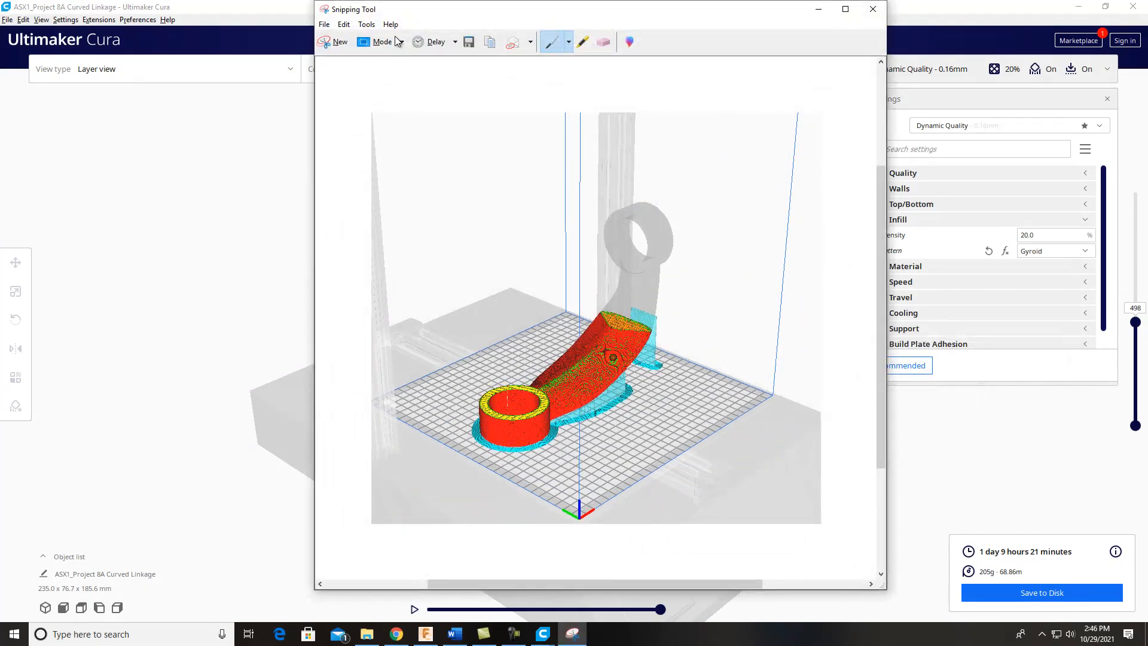
pyautogui.click(325, 26)
pyautogui.click(355, 57)
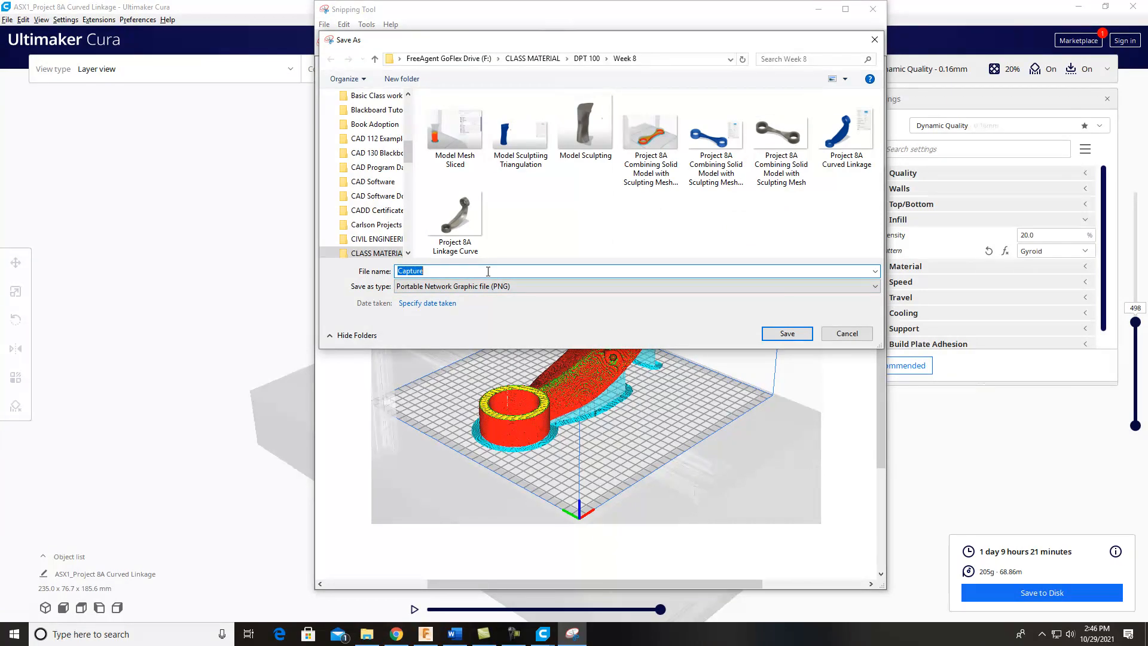
pyautogui.write('Project')
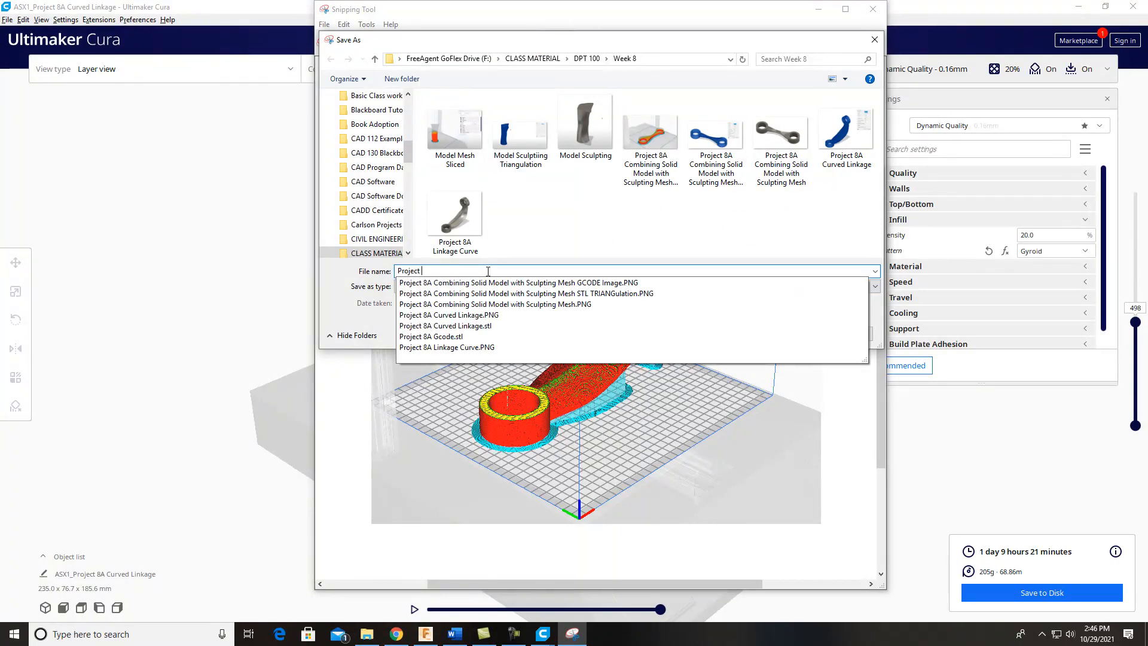
pyautogui.write(' 8A Curved Linkage')
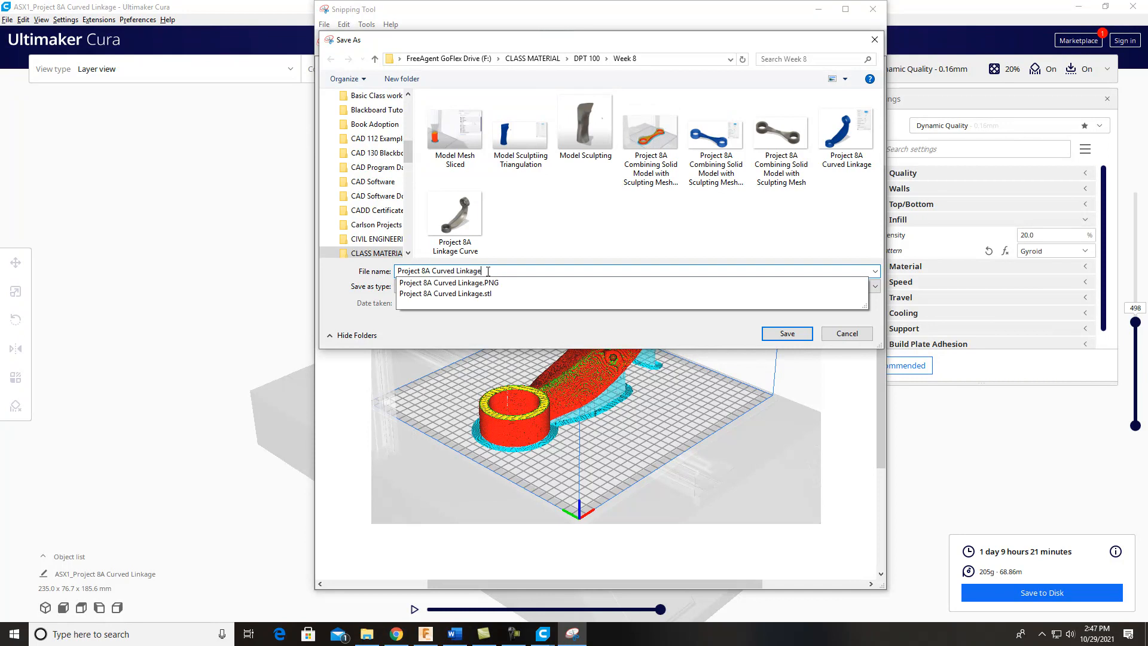
pyautogui.click(782, 333)
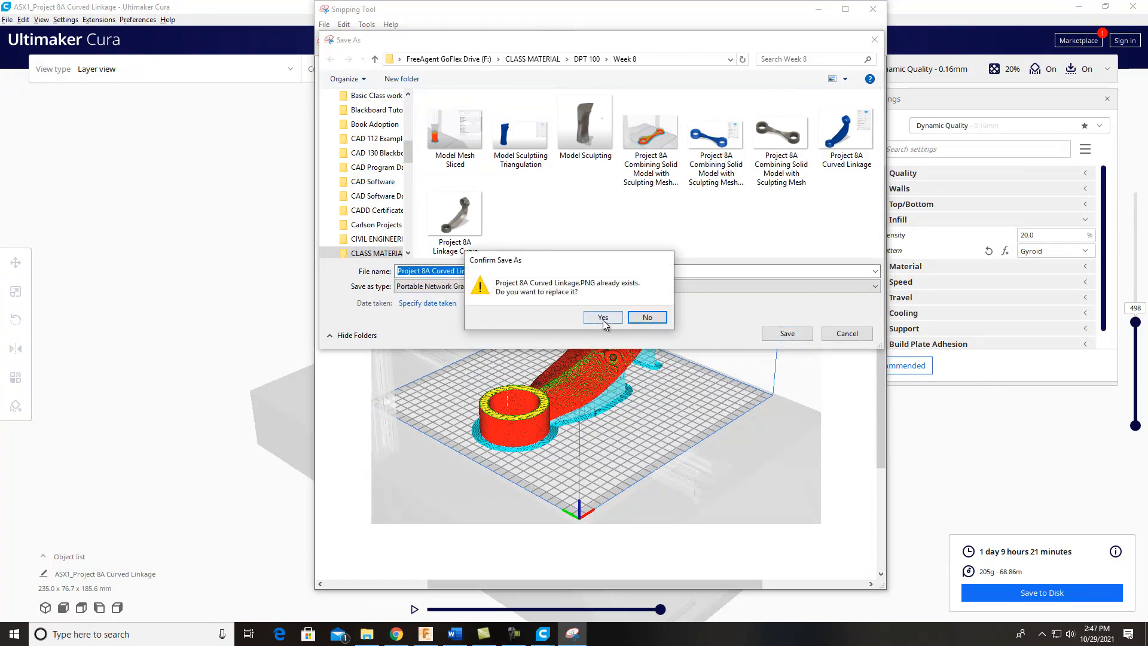
pyautogui.click(647, 316)
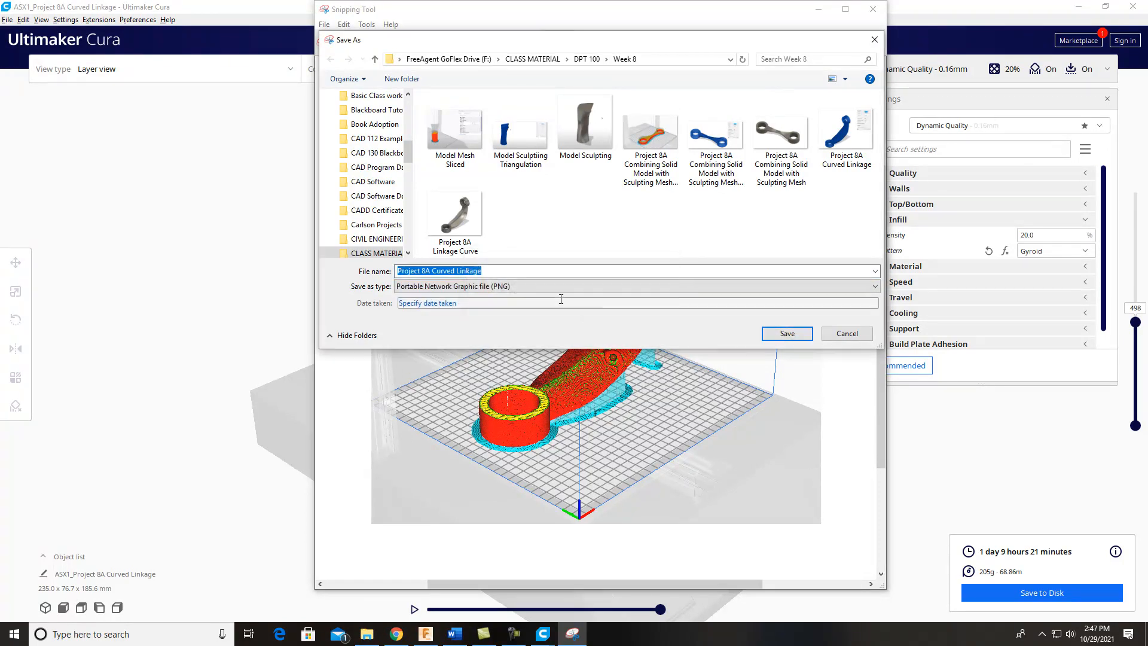
pyautogui.press('BackSpace')
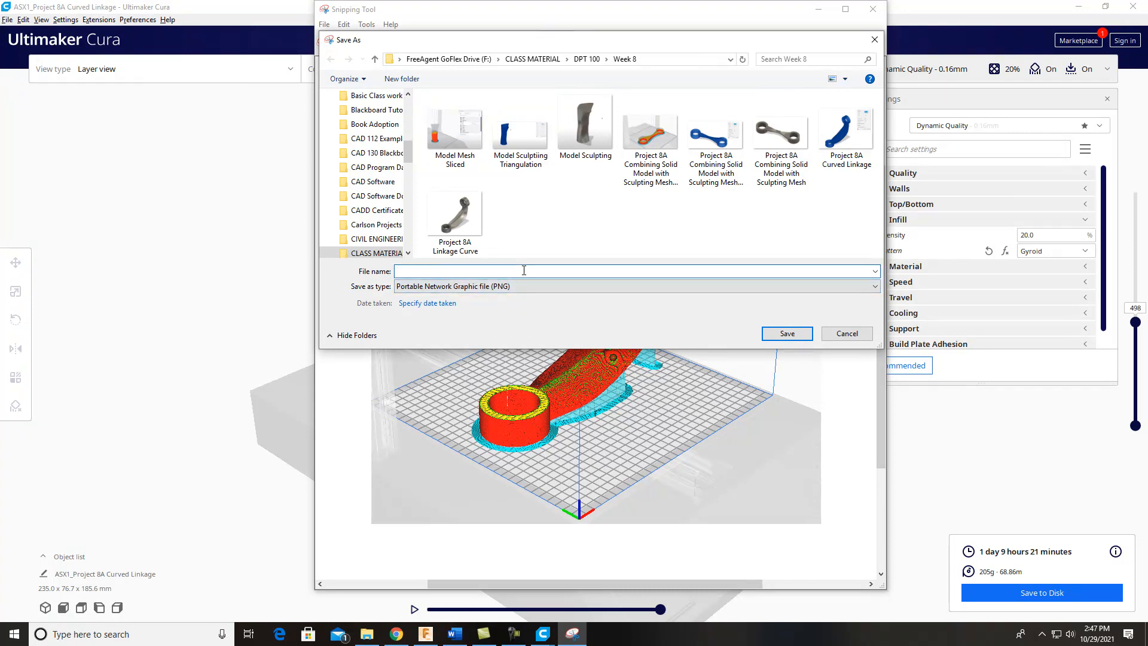
# Step: Save the snip as a PNG named "Project 8A Linkage Curve2" in the Week 8 folder and close the Snipping Tool
pyautogui.click(454, 215)
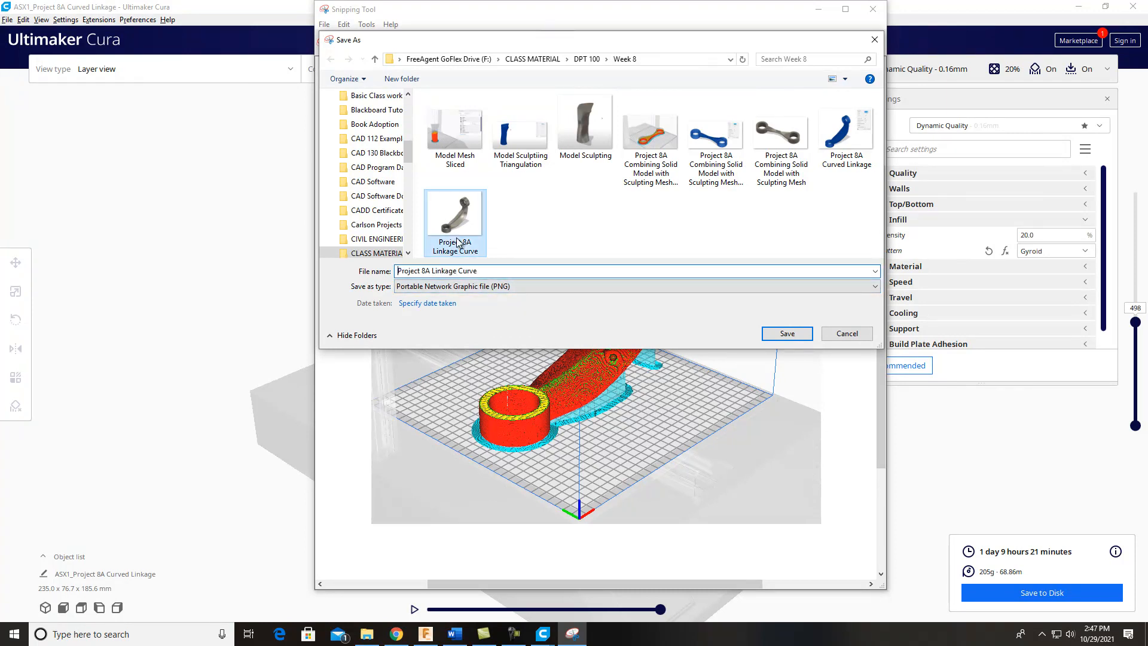
pyautogui.click(510, 269)
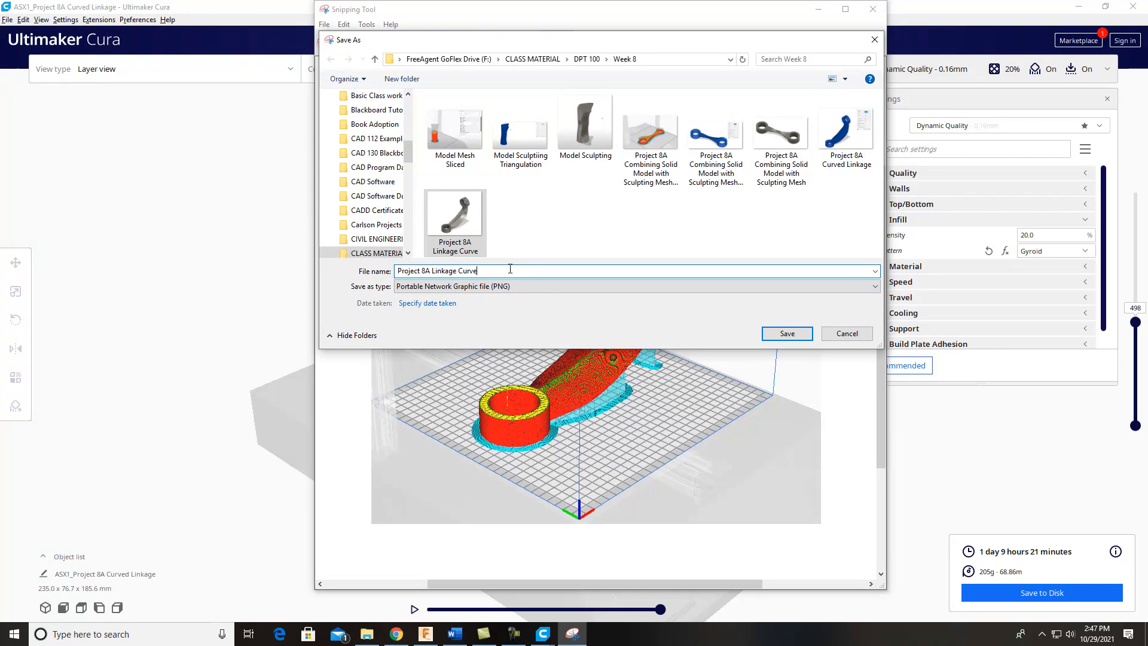
pyautogui.write('2')
pyautogui.click(794, 335)
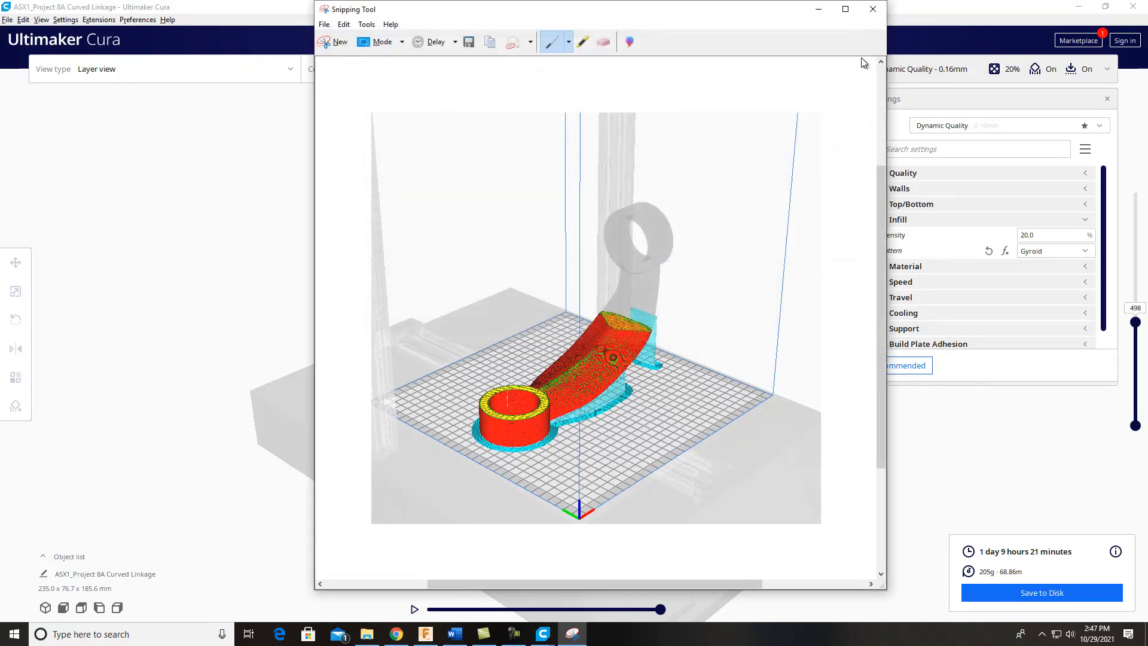
pyautogui.click(872, 9)
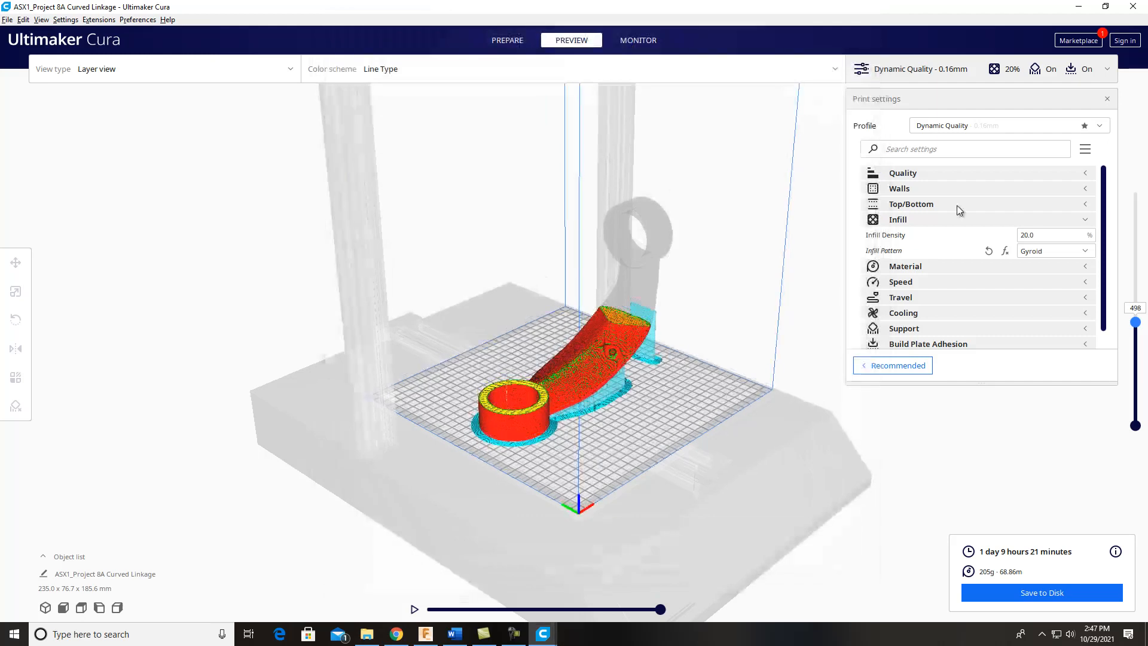
# Step: Save the sliced linkage to the Week 8 folder as the G-code file "ASX1_Project 8A Curved Linkage"
pyautogui.click(1065, 596)
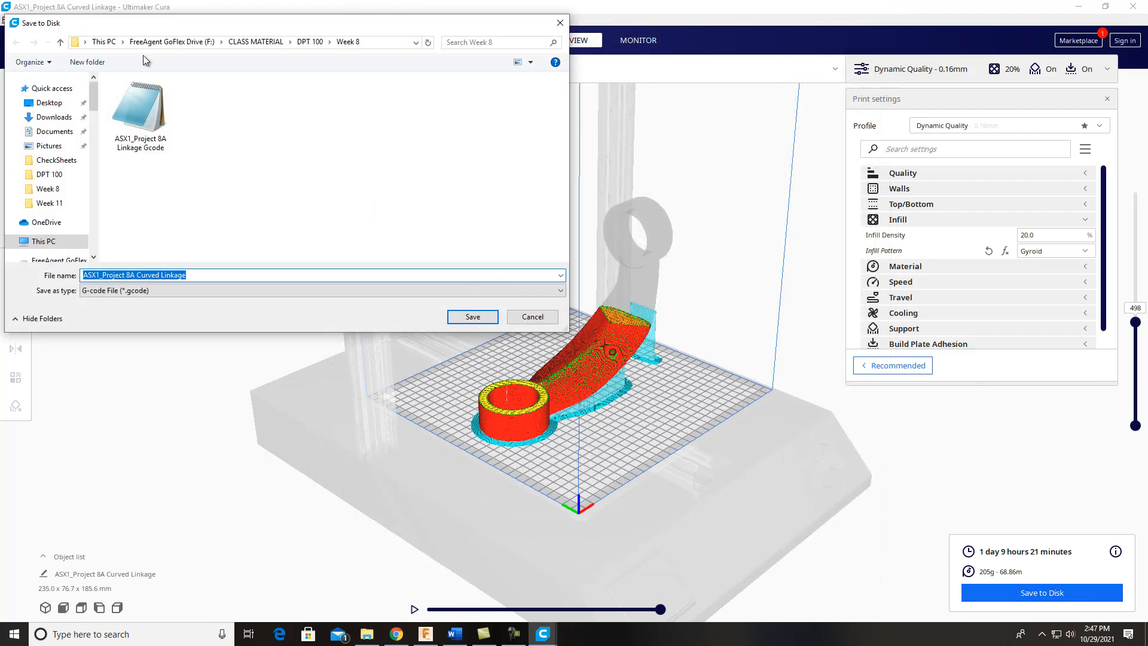
pyautogui.click(490, 319)
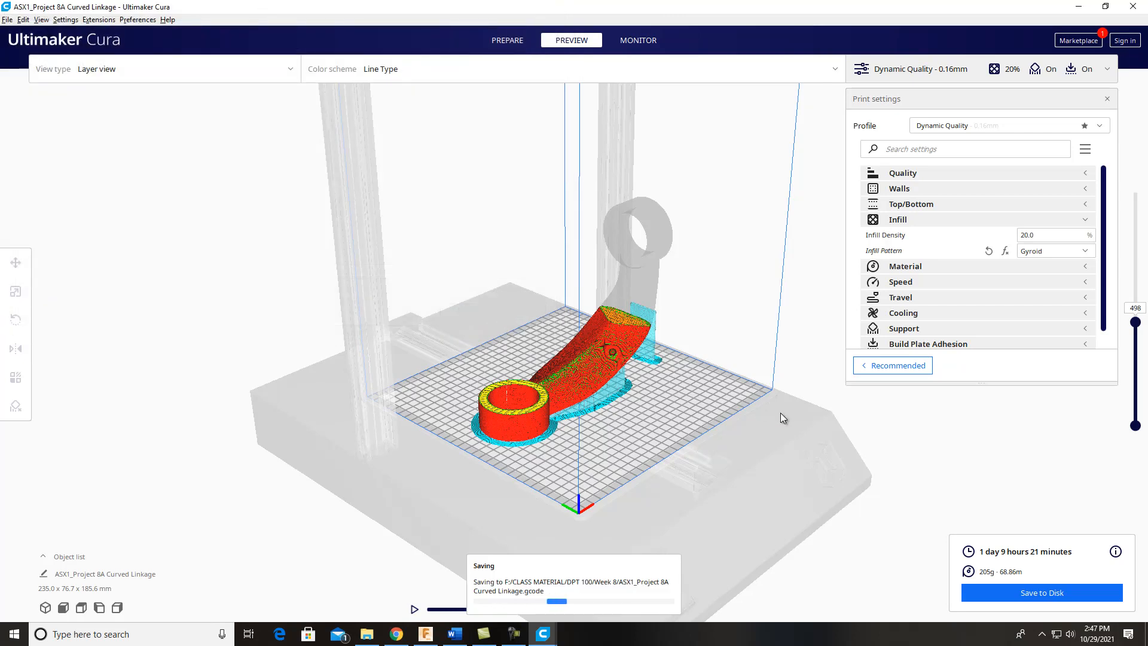